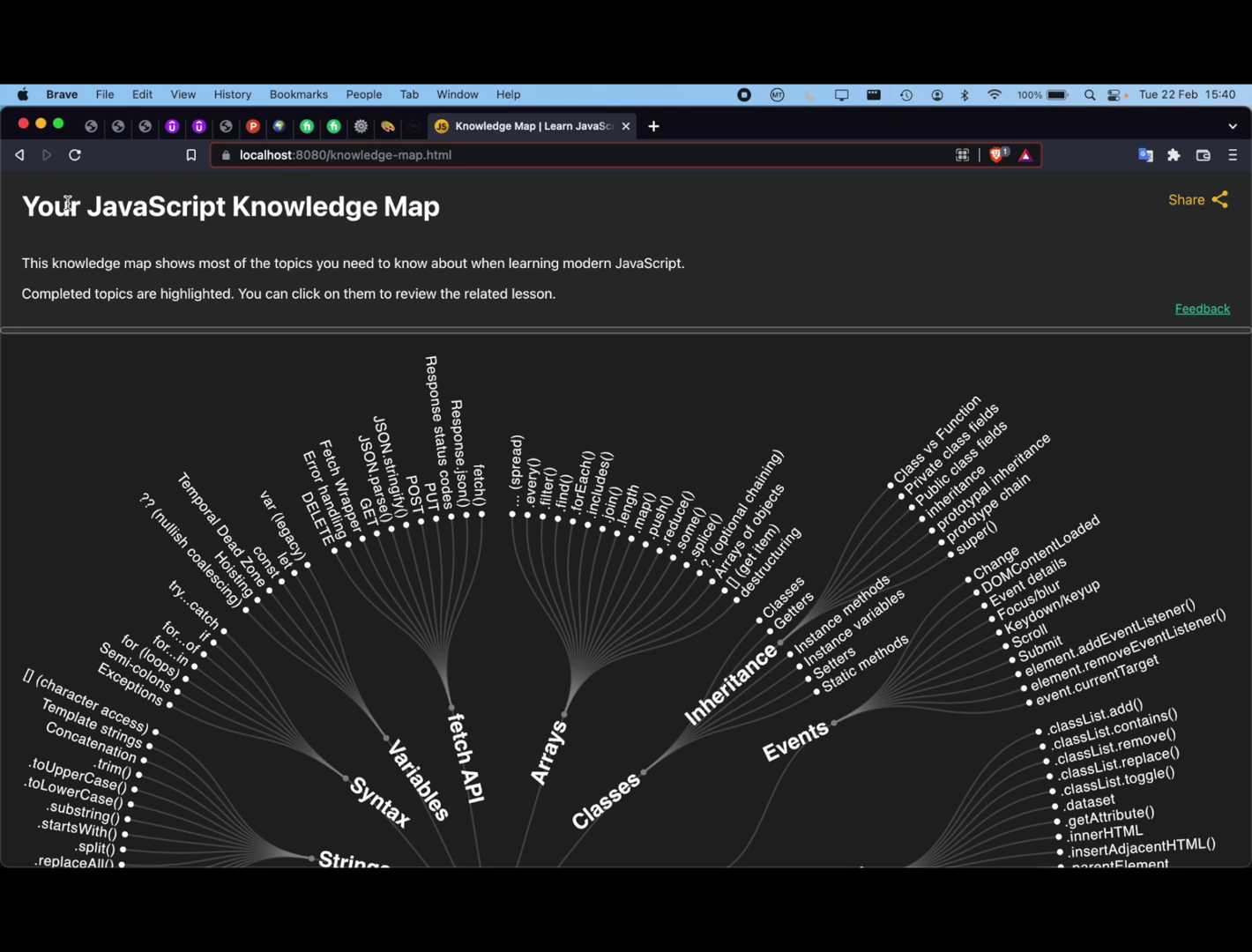
{"action": "scroll", "coordinate": [595, 384], "scroll_direction": "down", "scroll_amount": 2}
{"action": "scroll", "coordinate": [596, 384], "scroll_direction": "down", "scroll_amount": 8}
{"action": "scroll", "coordinate": [596, 384], "scroll_direction": "down", "scroll_amount": 2}
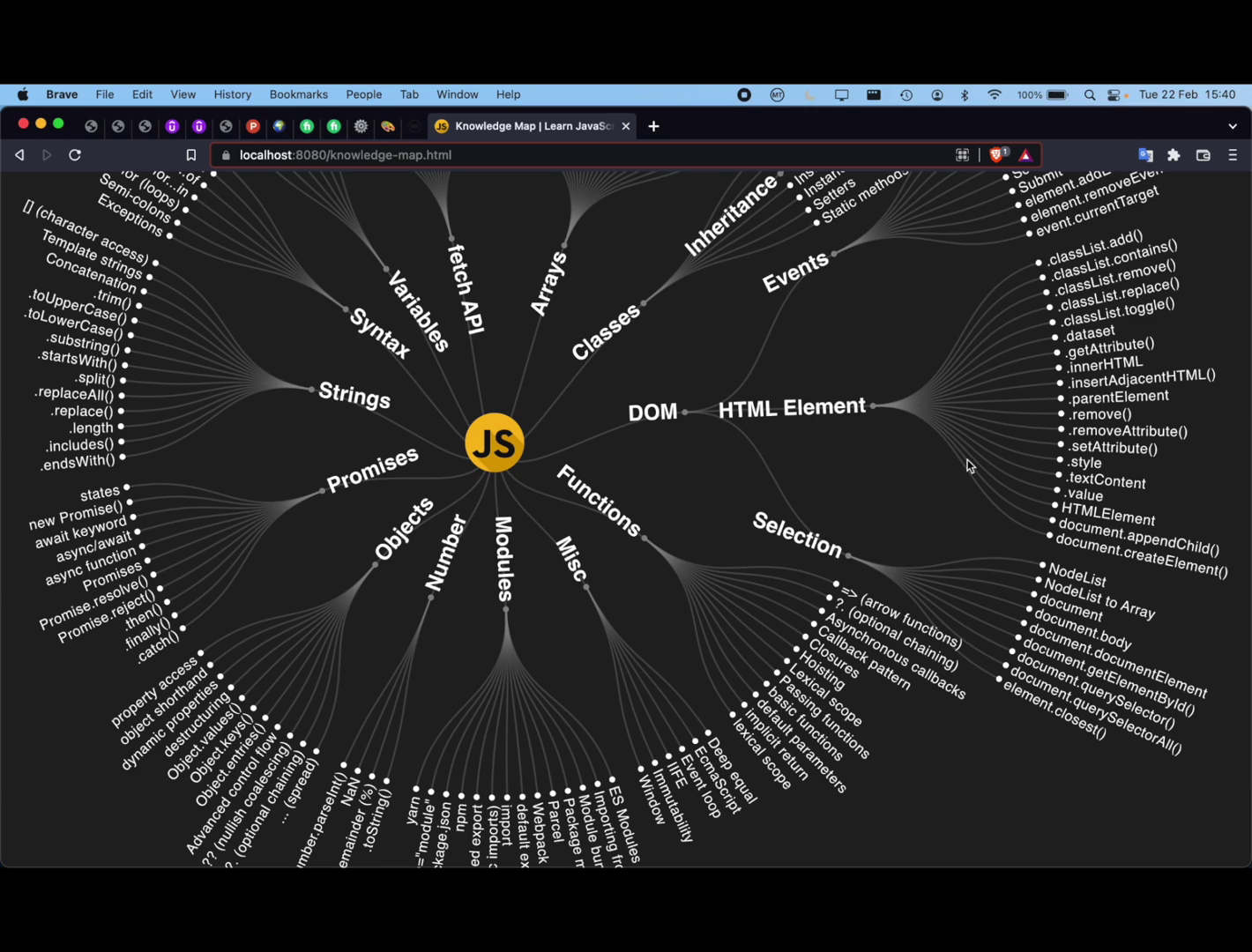
{"action": "mouse_move", "coordinate": [1095, 415]}
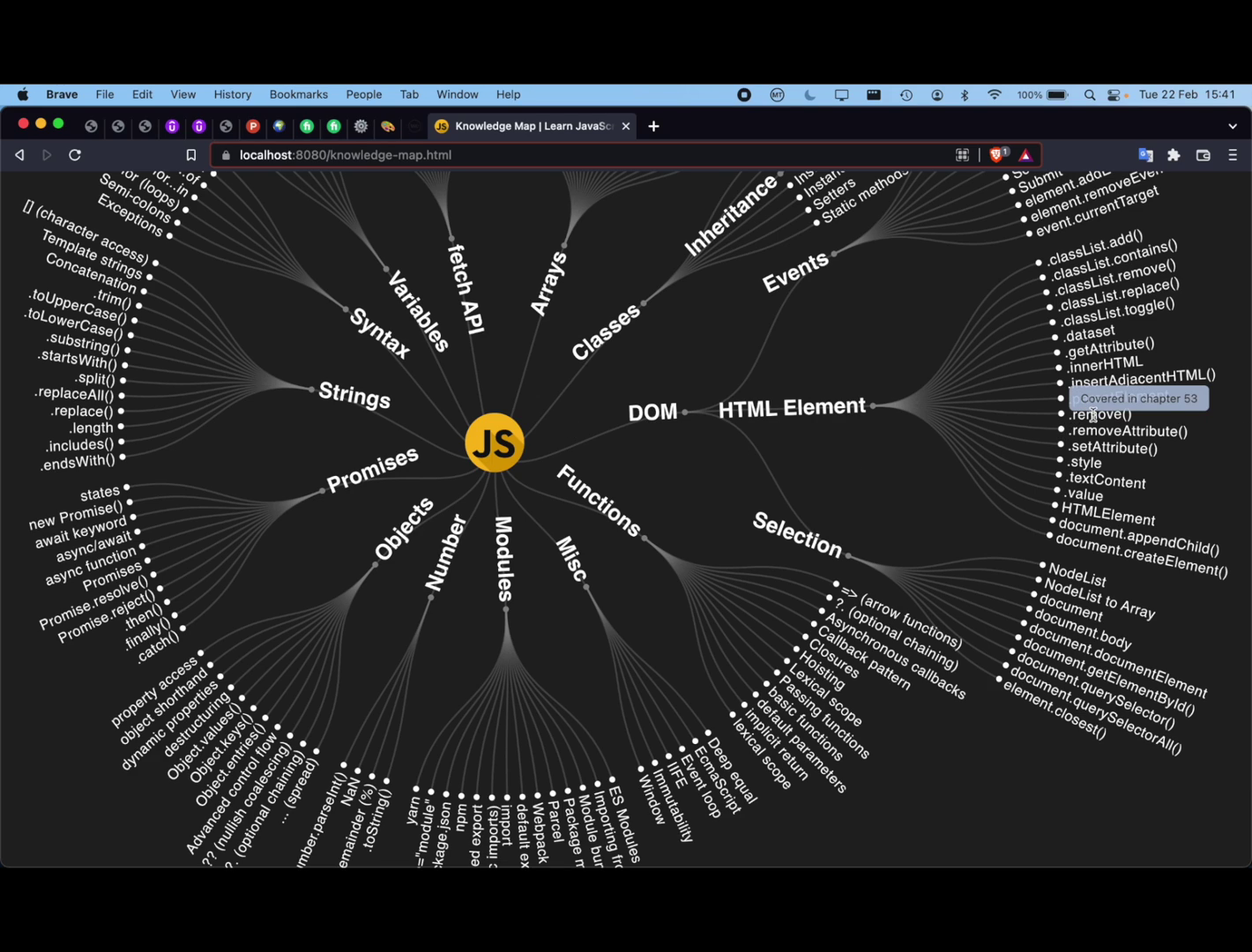
{"action": "scroll", "coordinate": [869, 402], "scroll_direction": "up", "scroll_amount": 10}
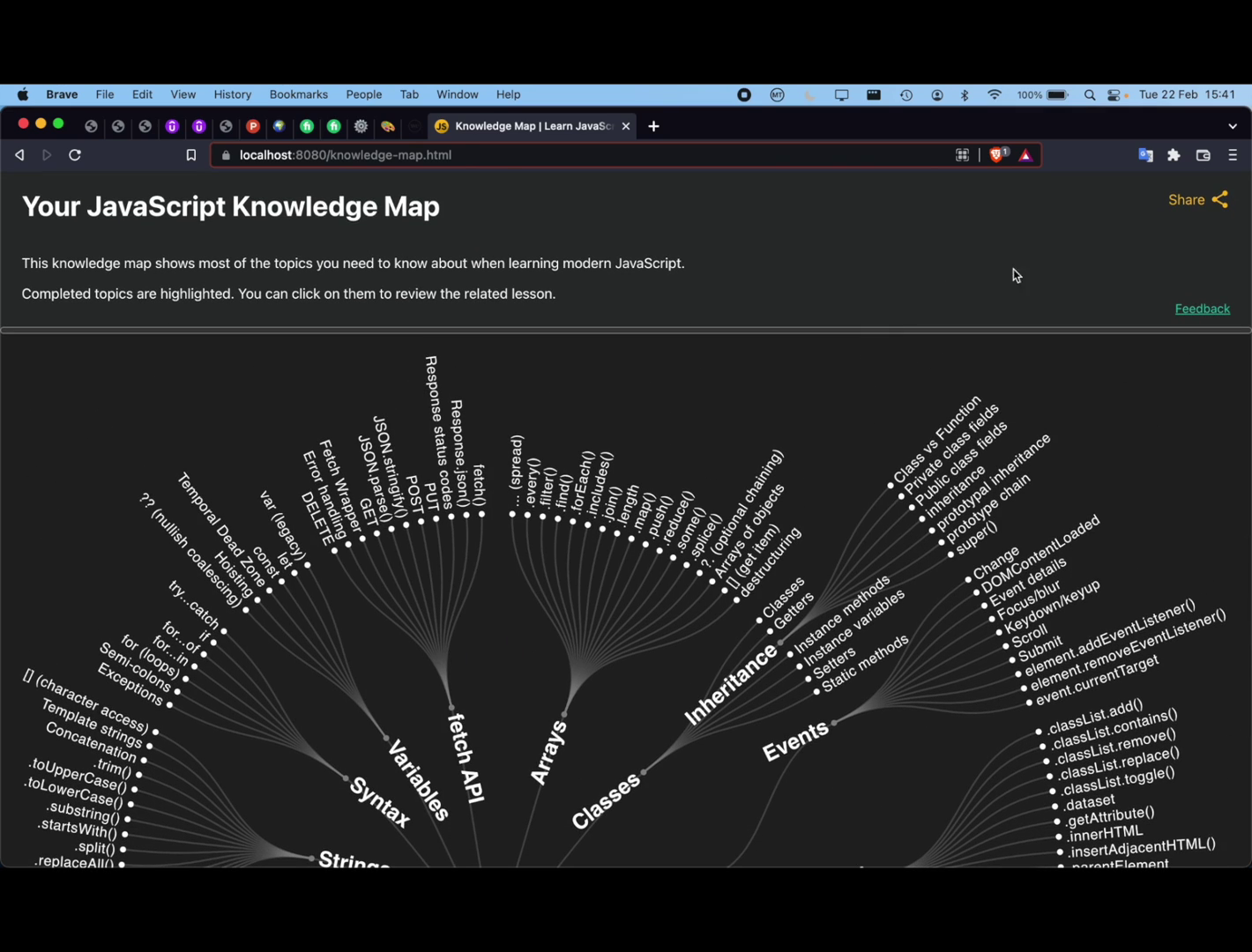
Check Brave's share dialog, then copy the local page address and launch Safari.
{"action": "left_click", "coordinate": [1192, 207]}
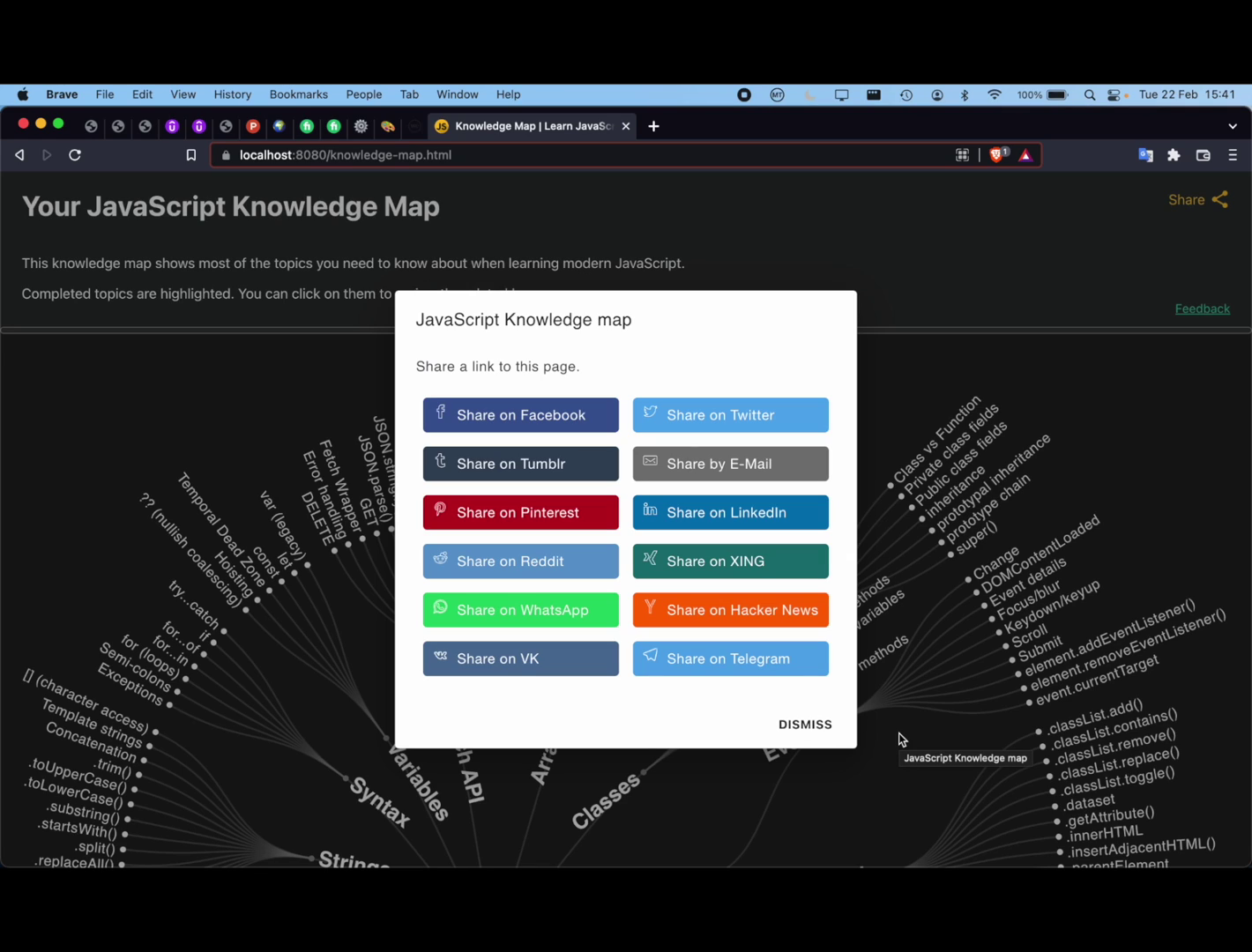
{"action": "left_click", "coordinate": [1128, 260]}
{"action": "key", "text": "super+l"}
{"action": "key", "text": "super+space"}
{"action": "type", "text": "safa"}
{"action": "key", "text": "Return"}
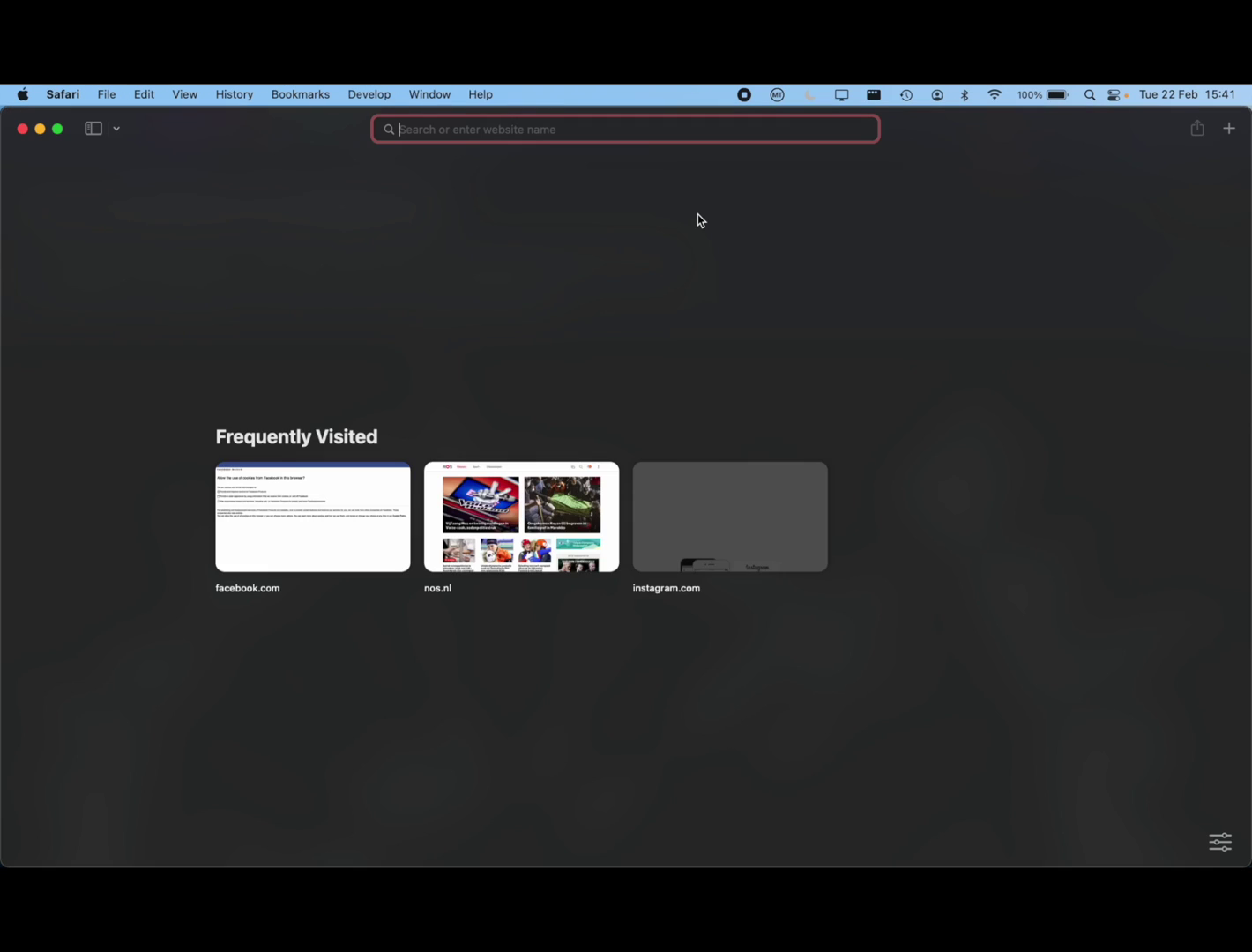
Load the knowledge map page in Safari and view its system share options.
{"action": "type", "text": "https://localhost:8080/knowledge-map.html"}
{"action": "key", "text": "Return"}
{"action": "left_click", "coordinate": [1189, 180]}
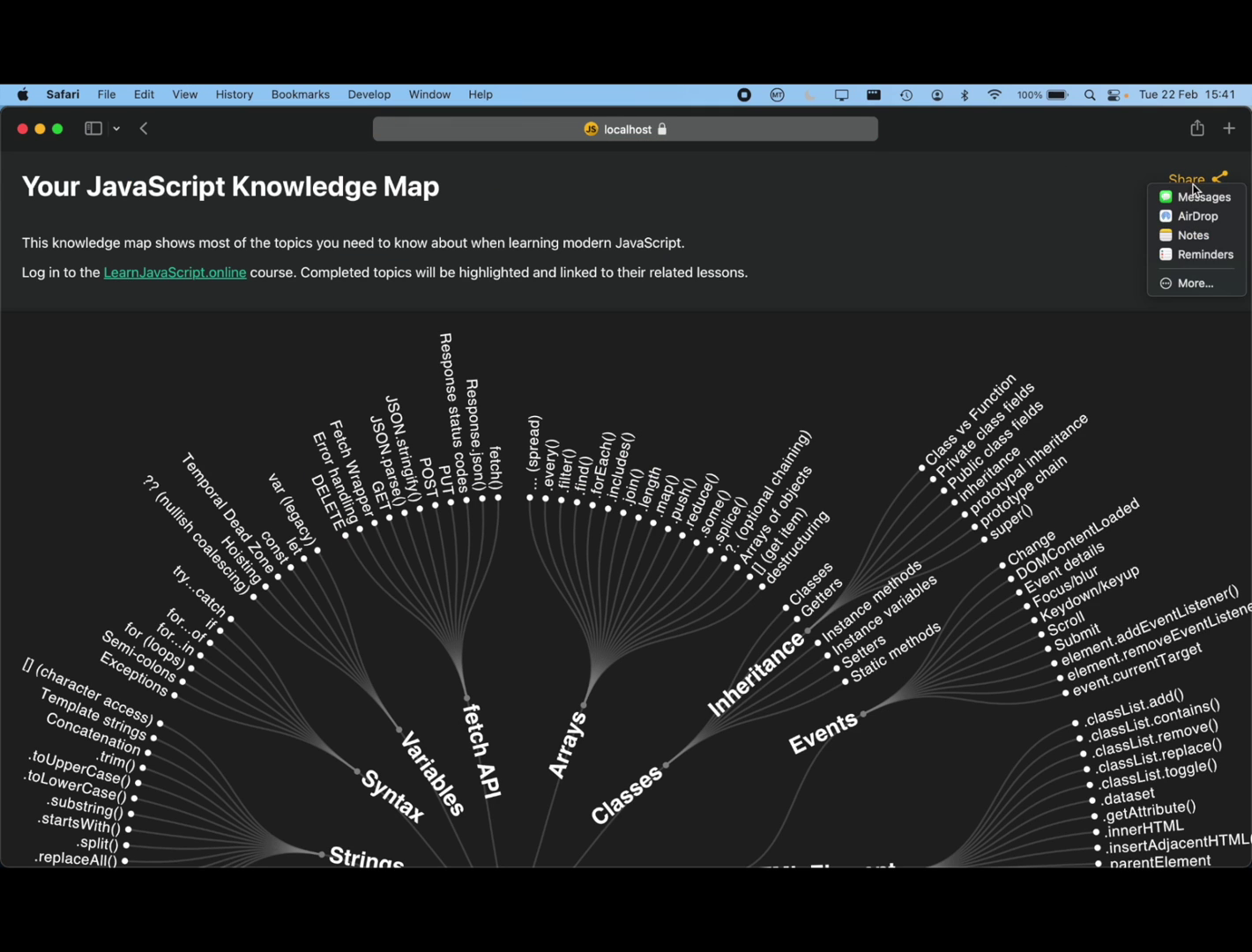
{"action": "left_click", "coordinate": [1140, 312]}
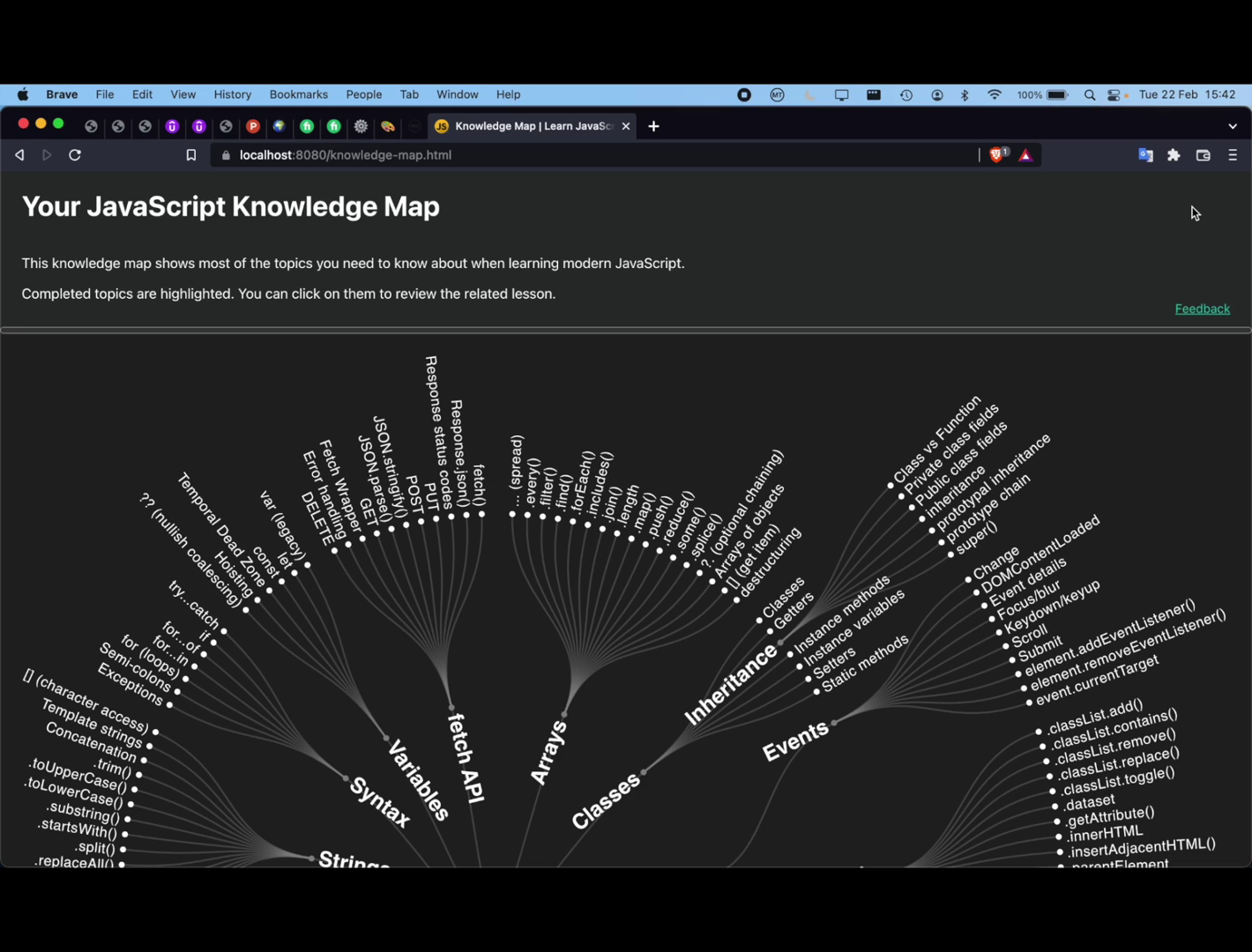
Add <app-share></app-share> below the h1 in knowledge-map.html, save, and open index.ts.
{"action": "key", "text": "super+Tab"}
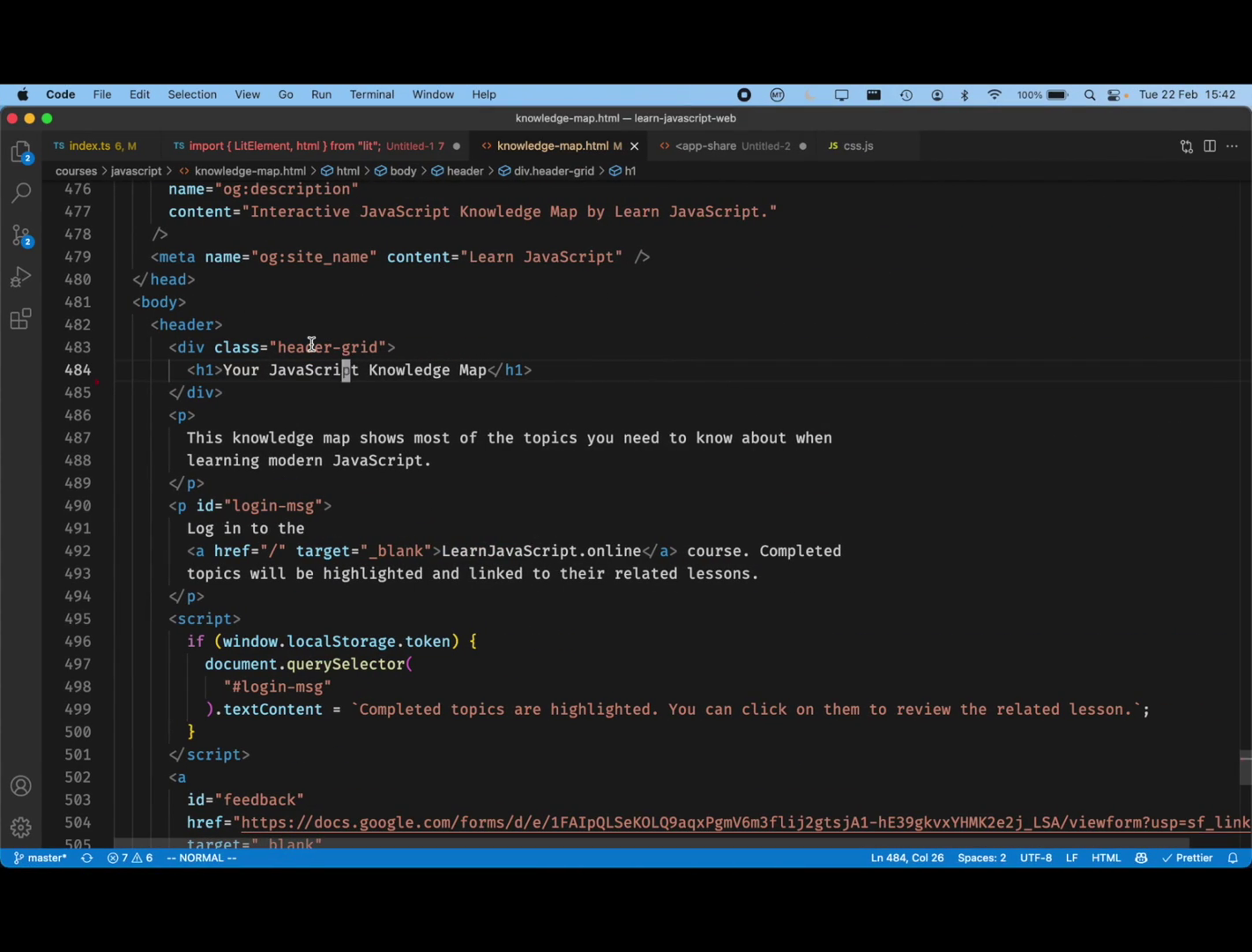
{"action": "key", "text": "o"}
{"action": "key", "text": "Return"}
{"action": "type", "text": "<app-share></app-share>"}
{"action": "key", "text": "super+Left"}
{"action": "key", "text": "shift+super+Right"}
{"action": "key", "text": "super+s"}
{"action": "key", "text": "Right"}
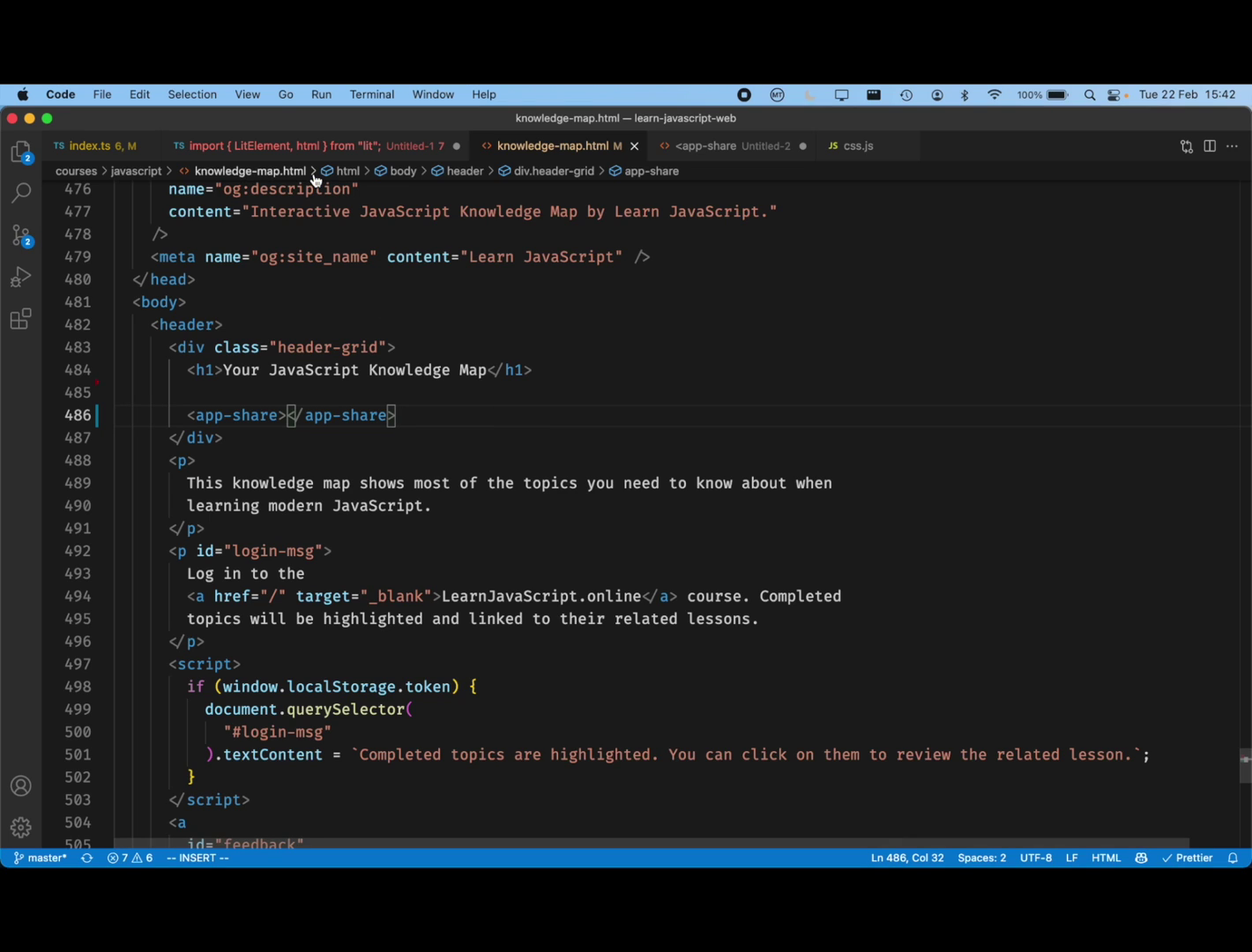
{"action": "left_click", "coordinate": [96, 146]}
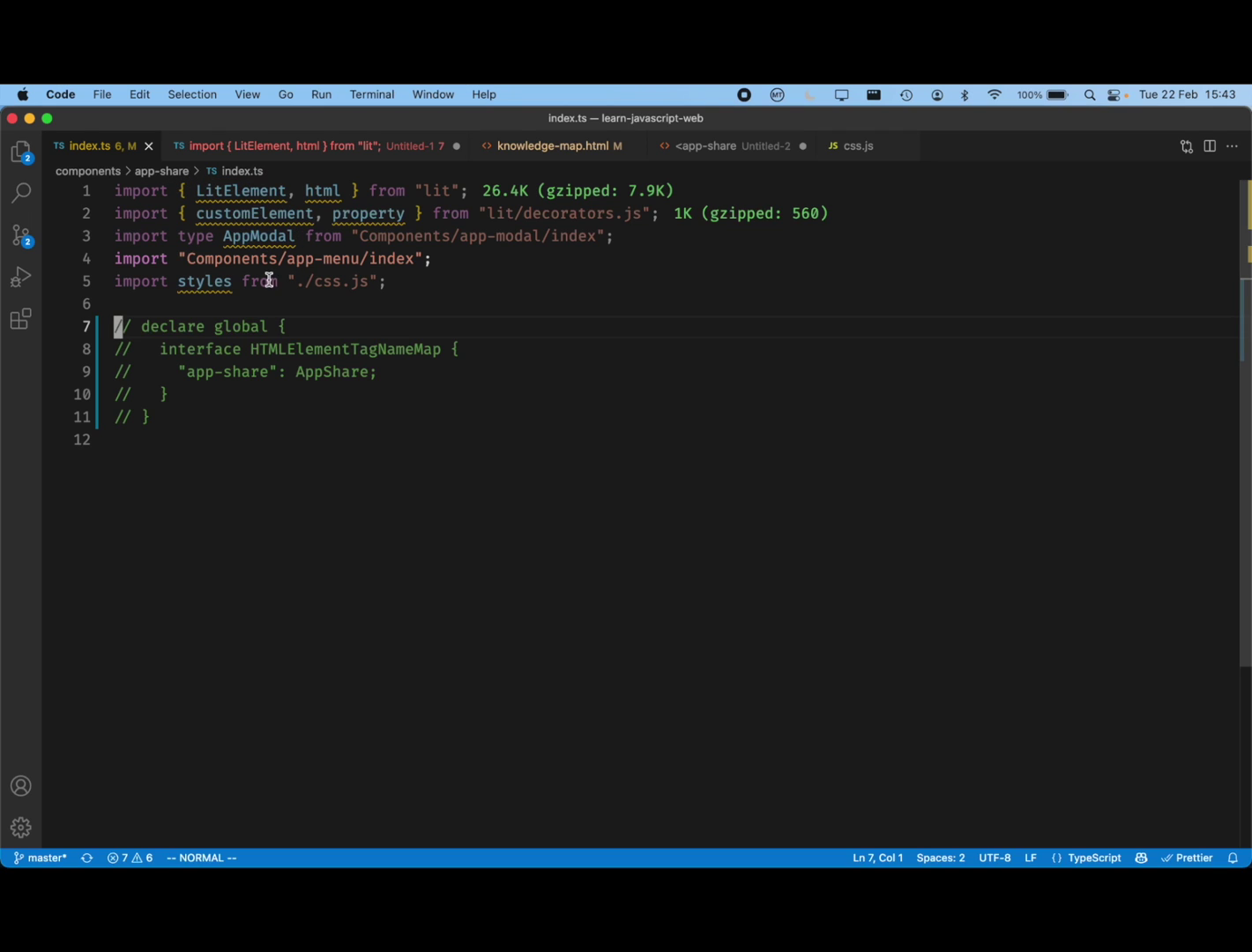
Write an AppShare class extending LitElement in index.ts.
{"action": "left_click", "coordinate": [288, 308]}
{"action": "key", "text": "i"}
{"action": "key", "text": "Return"}
{"action": "key", "text": "Return"}
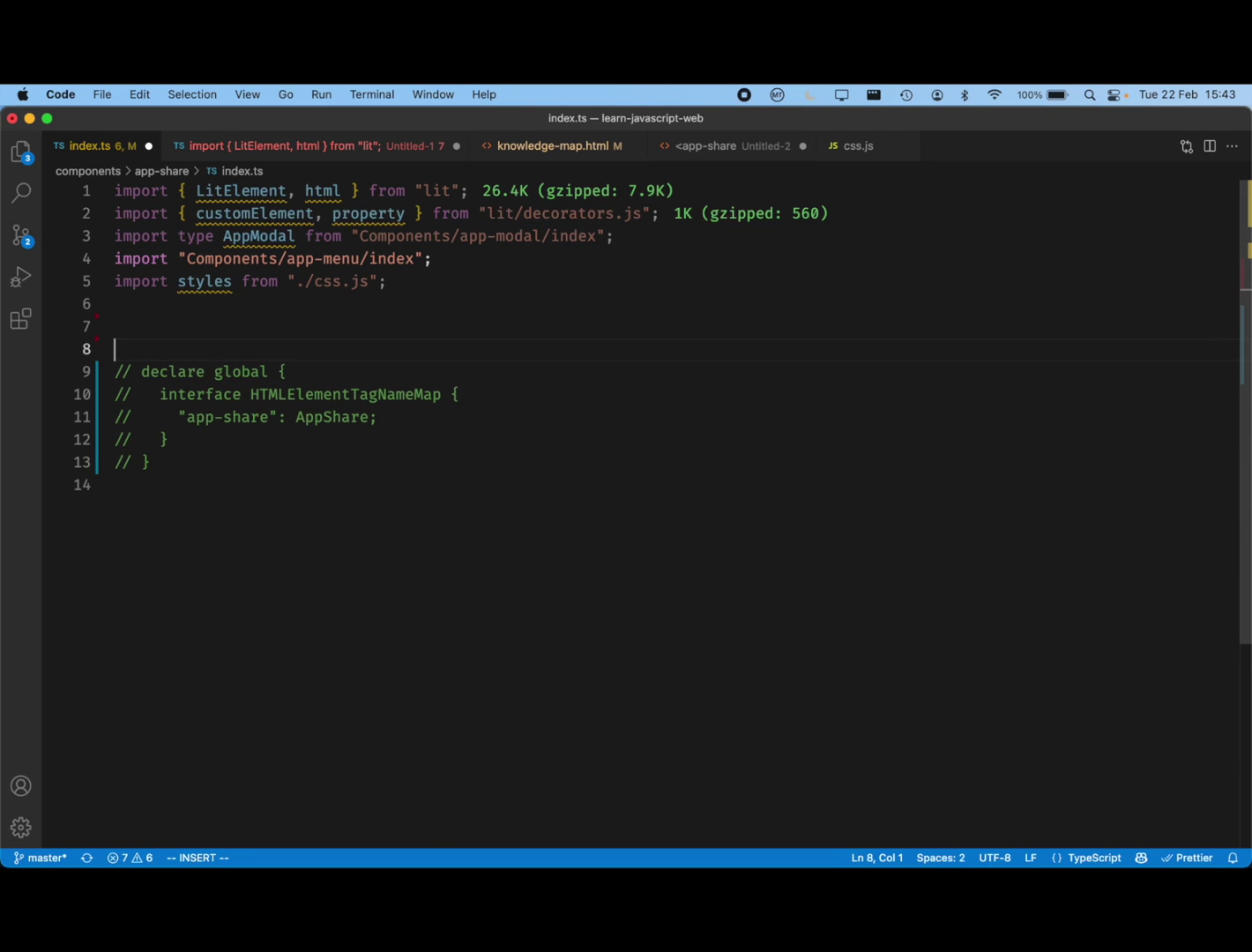
{"action": "key", "text": "Up"}
{"action": "type", "text": "class App"}
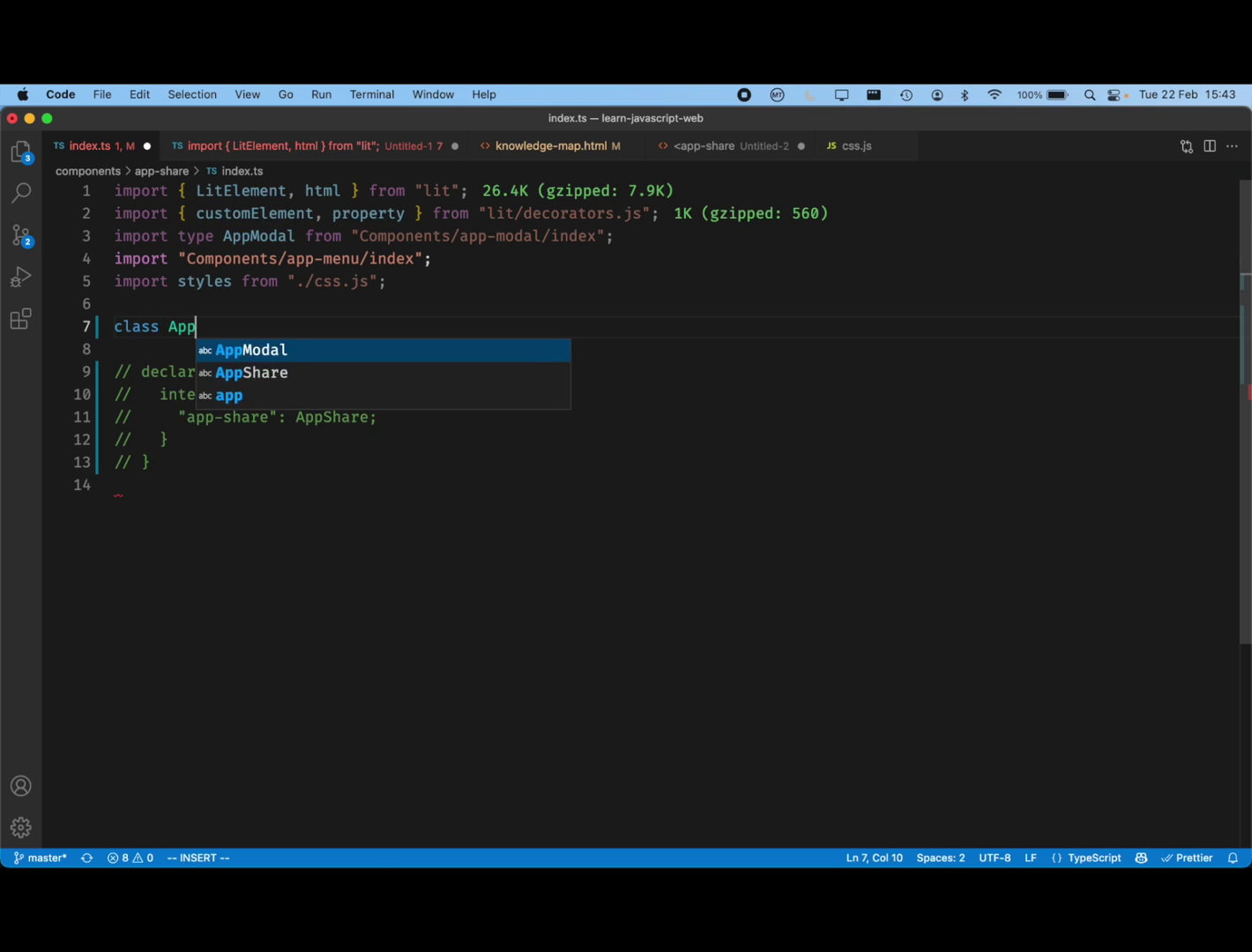
{"action": "type", "text": "Share {"}
{"action": "key", "text": "Return"}
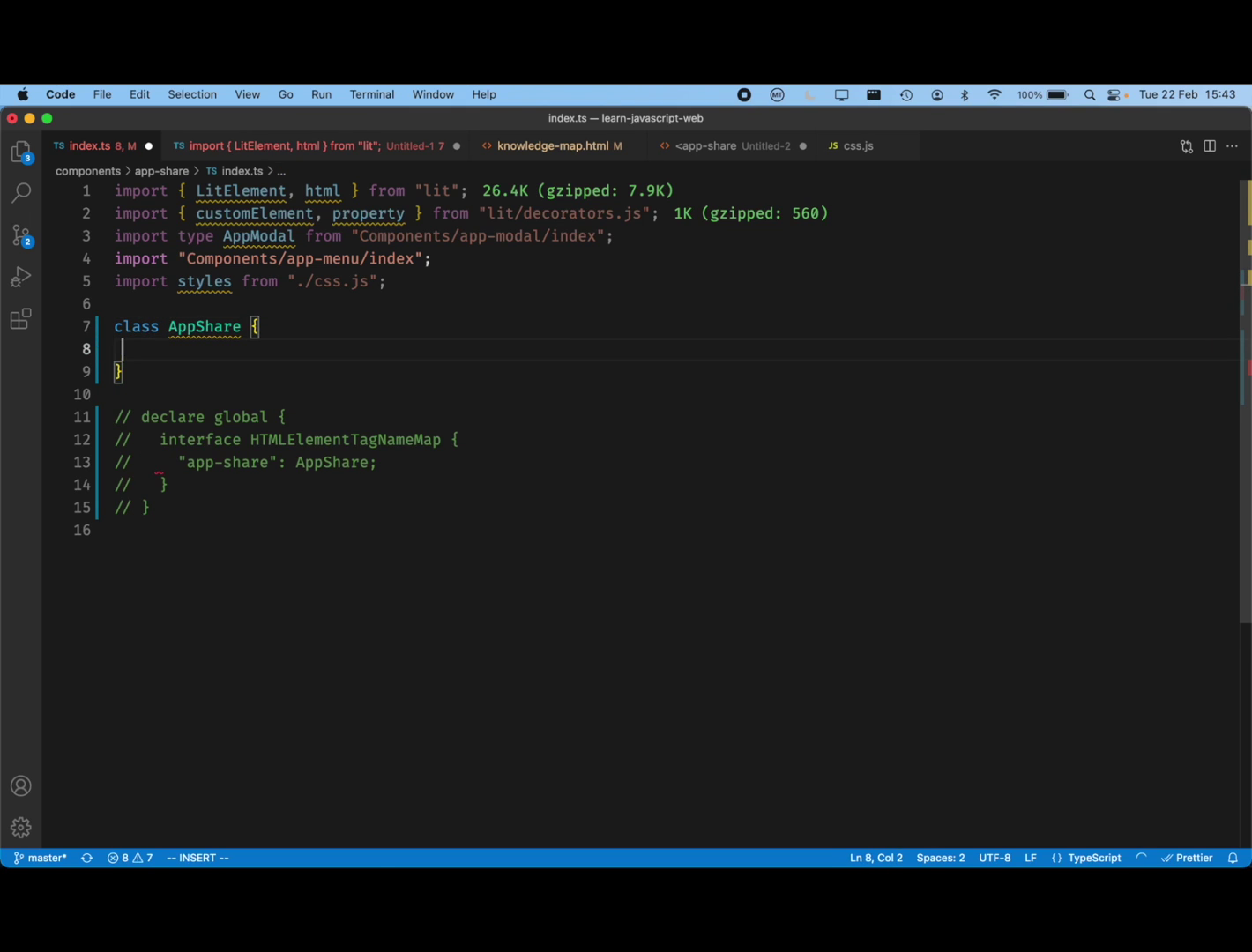
{"action": "key", "text": "Up"}
{"action": "key", "text": "End"}
{"action": "key", "text": "Left"}
{"action": "type", "text": "exte"}
{"action": "key", "text": "Tab"}
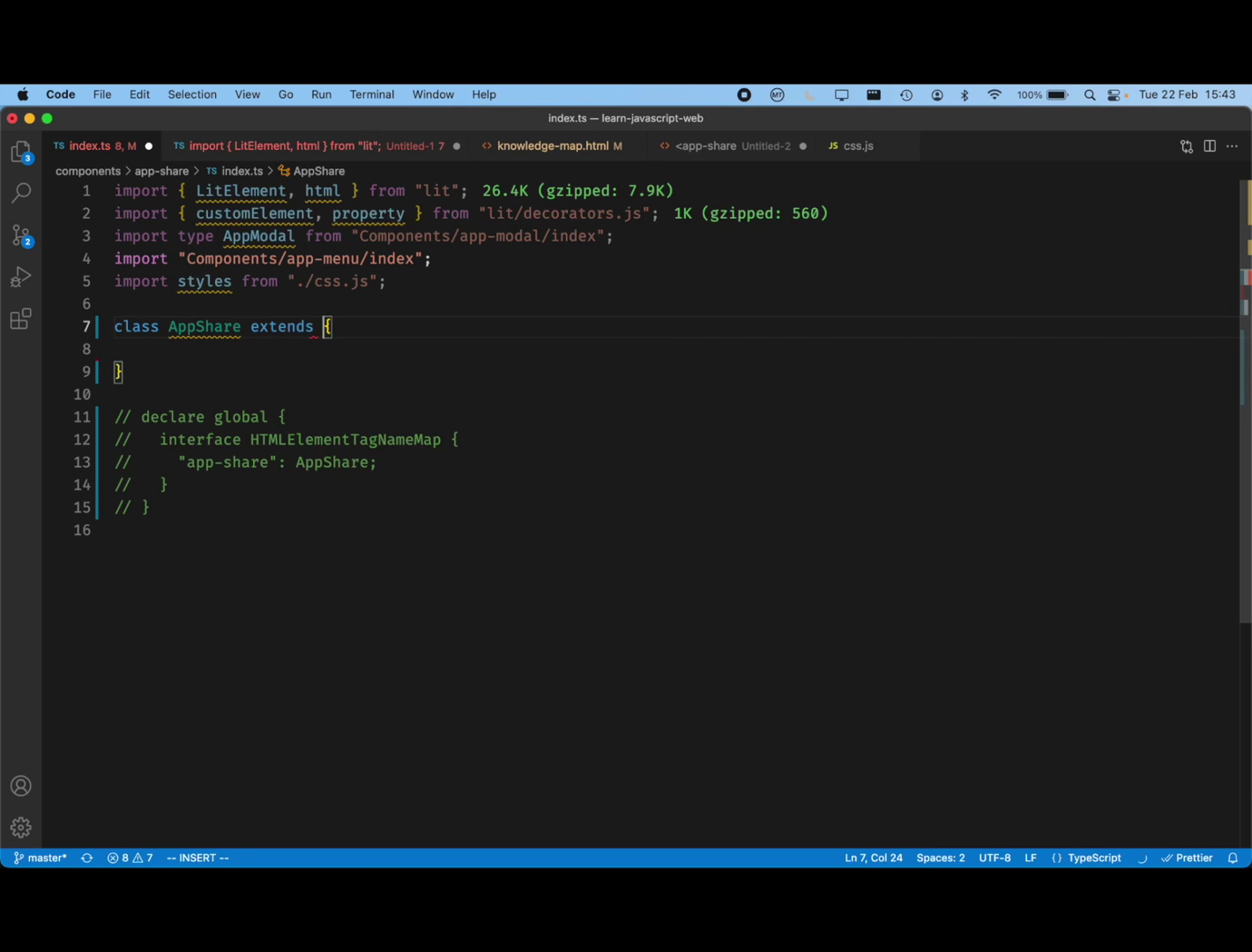
{"action": "type", "text": "Lit"}
{"action": "key", "text": "Tab"}
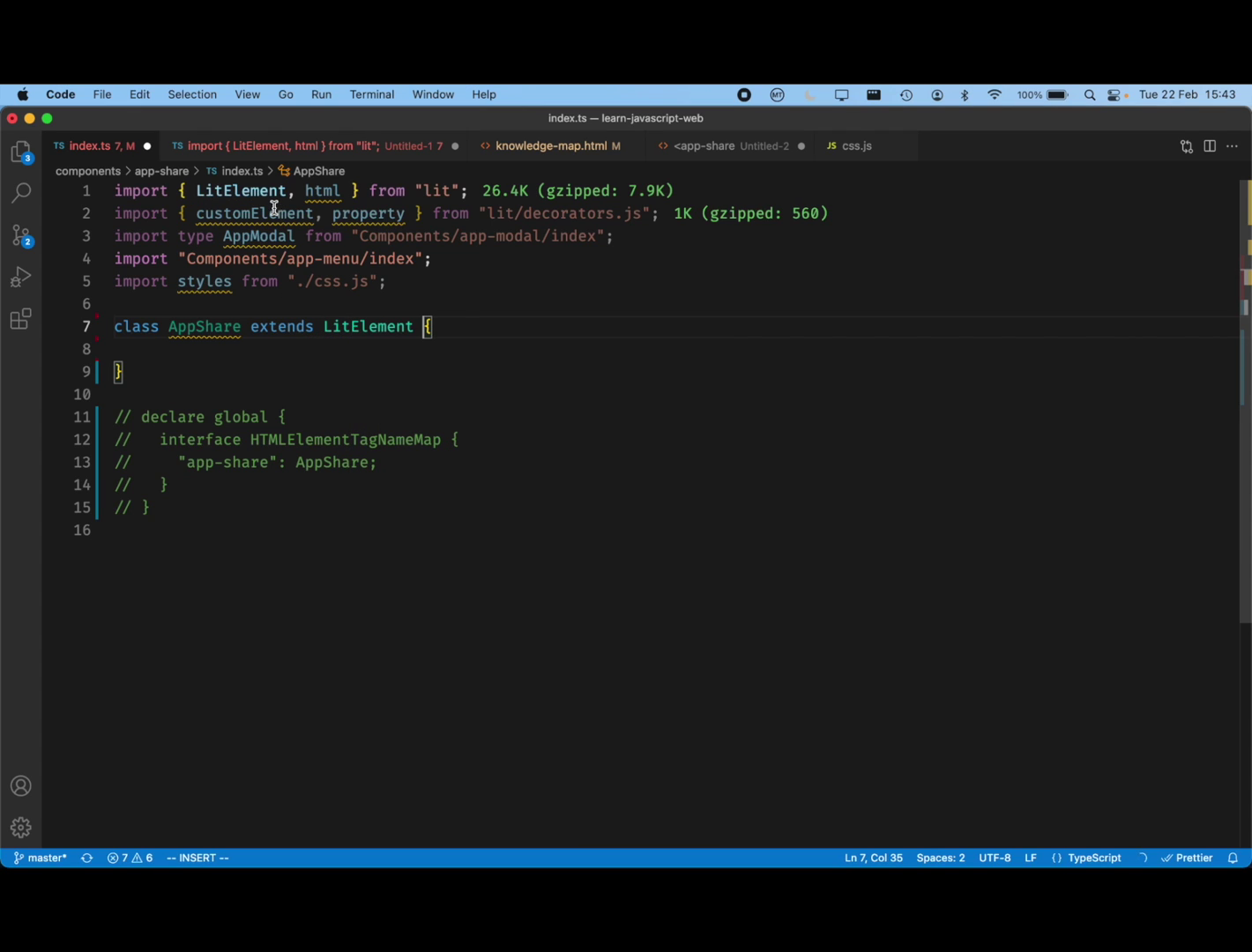
{"action": "left_click", "coordinate": [444, 326]}
{"action": "mouse_move", "coordinate": [368, 327]}
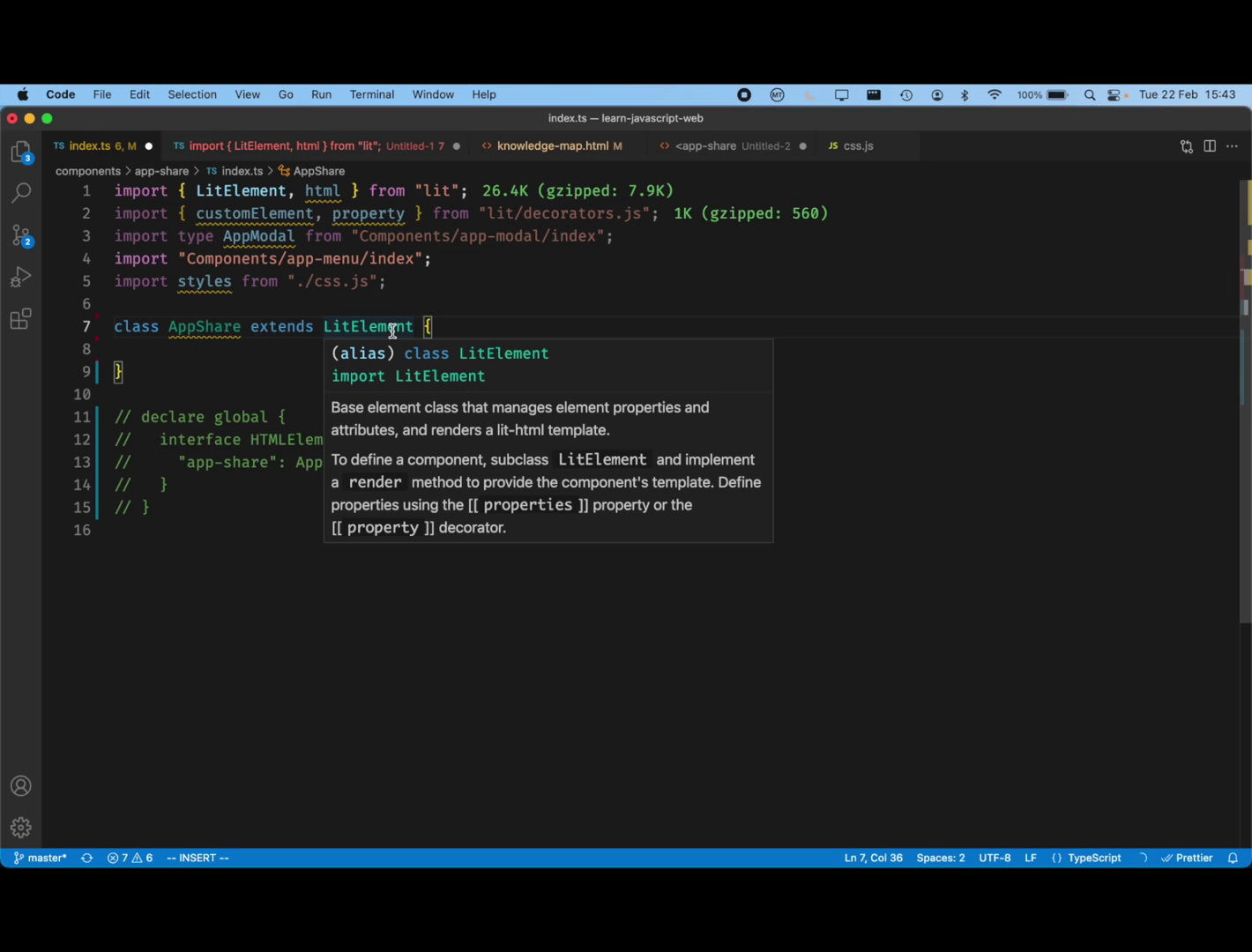
{"action": "left_click", "coordinate": [246, 356]}
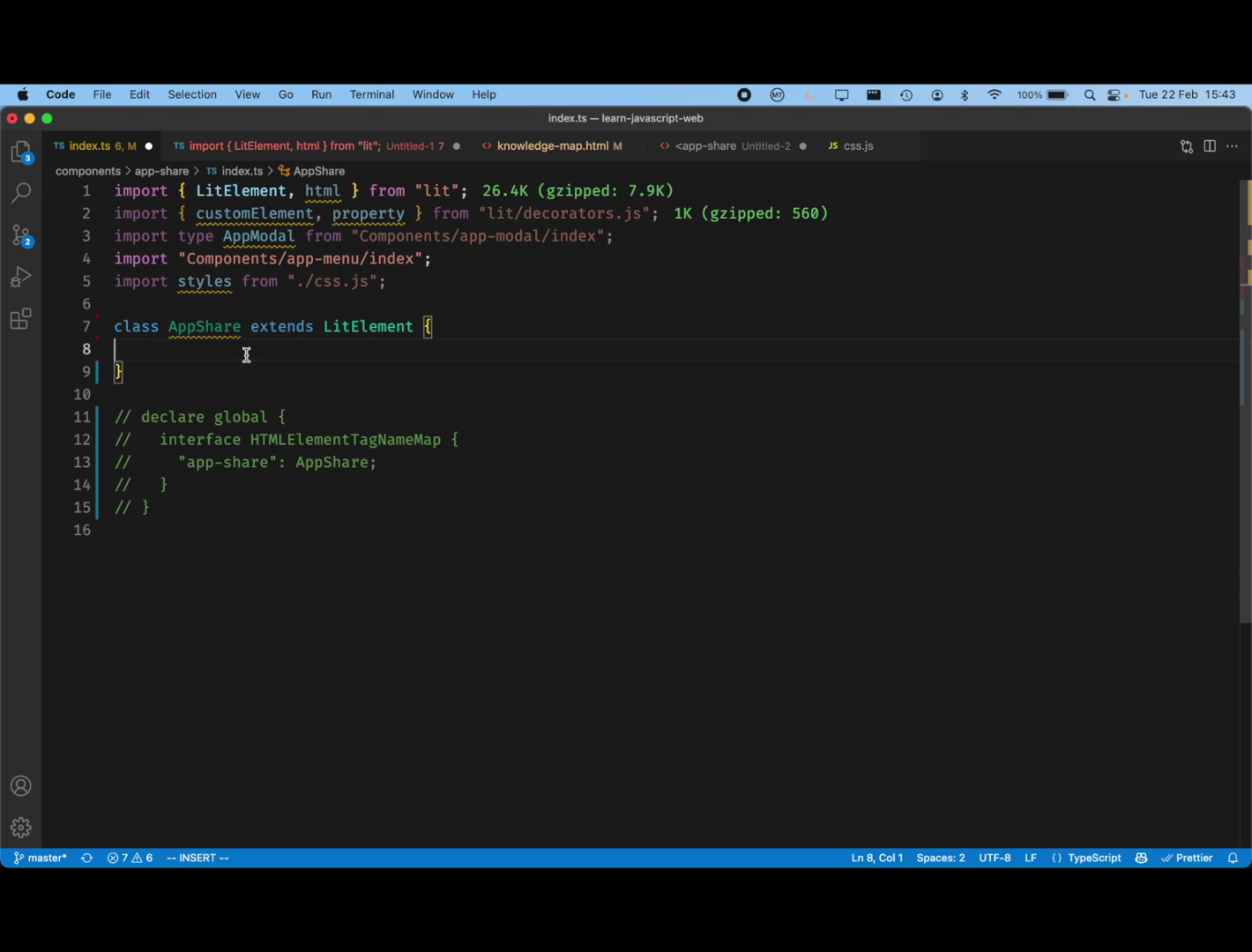
{"action": "key", "text": "Up"}
{"action": "key", "text": "Return"}
{"action": "key", "text": "Up"}
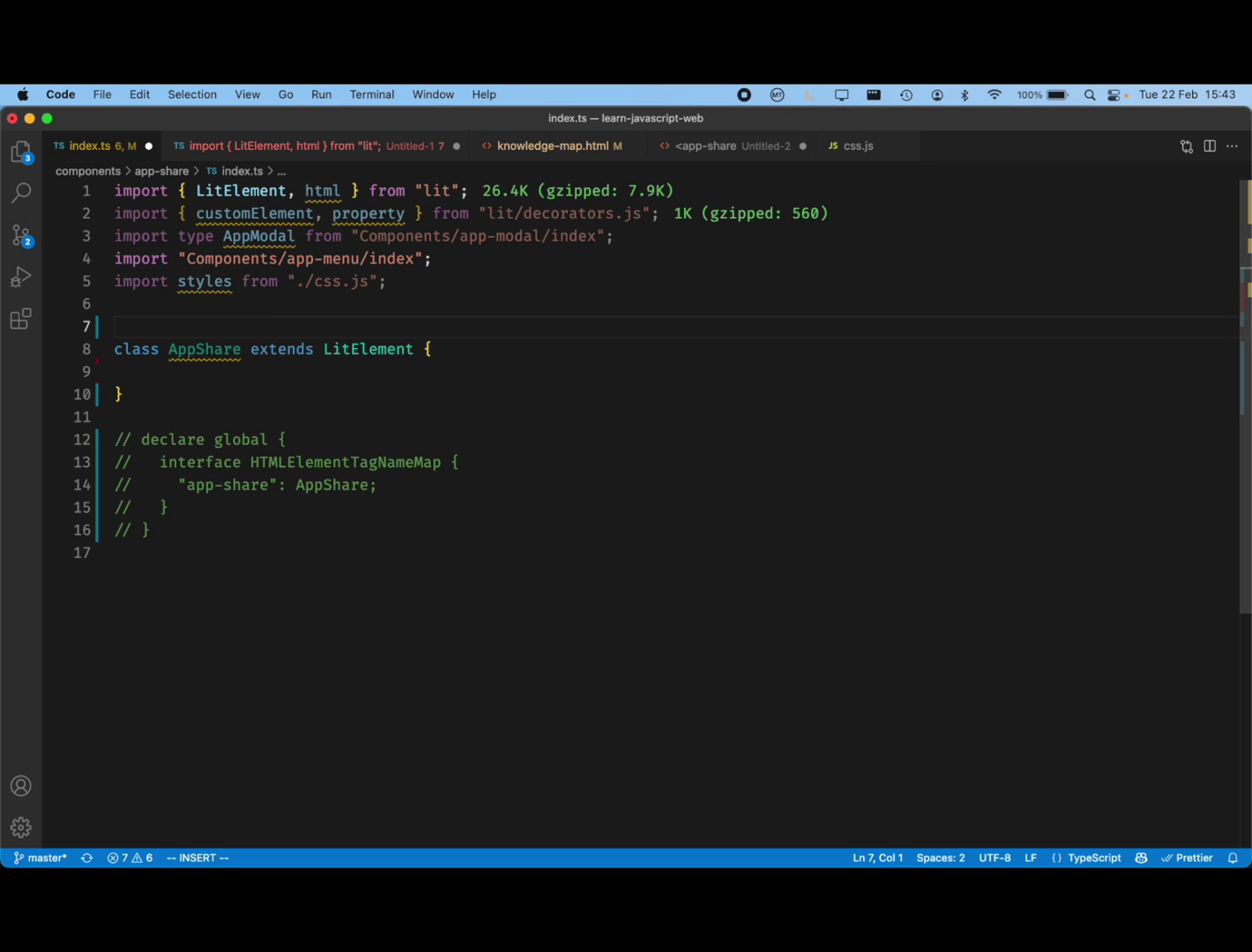
{"action": "type", "text": "@csto"}
{"action": "key", "text": "BackSpace"}
{"action": "key", "text": "BackSpace"}
{"action": "key", "text": "BackSpace"}
{"action": "type", "text": "ustom"}
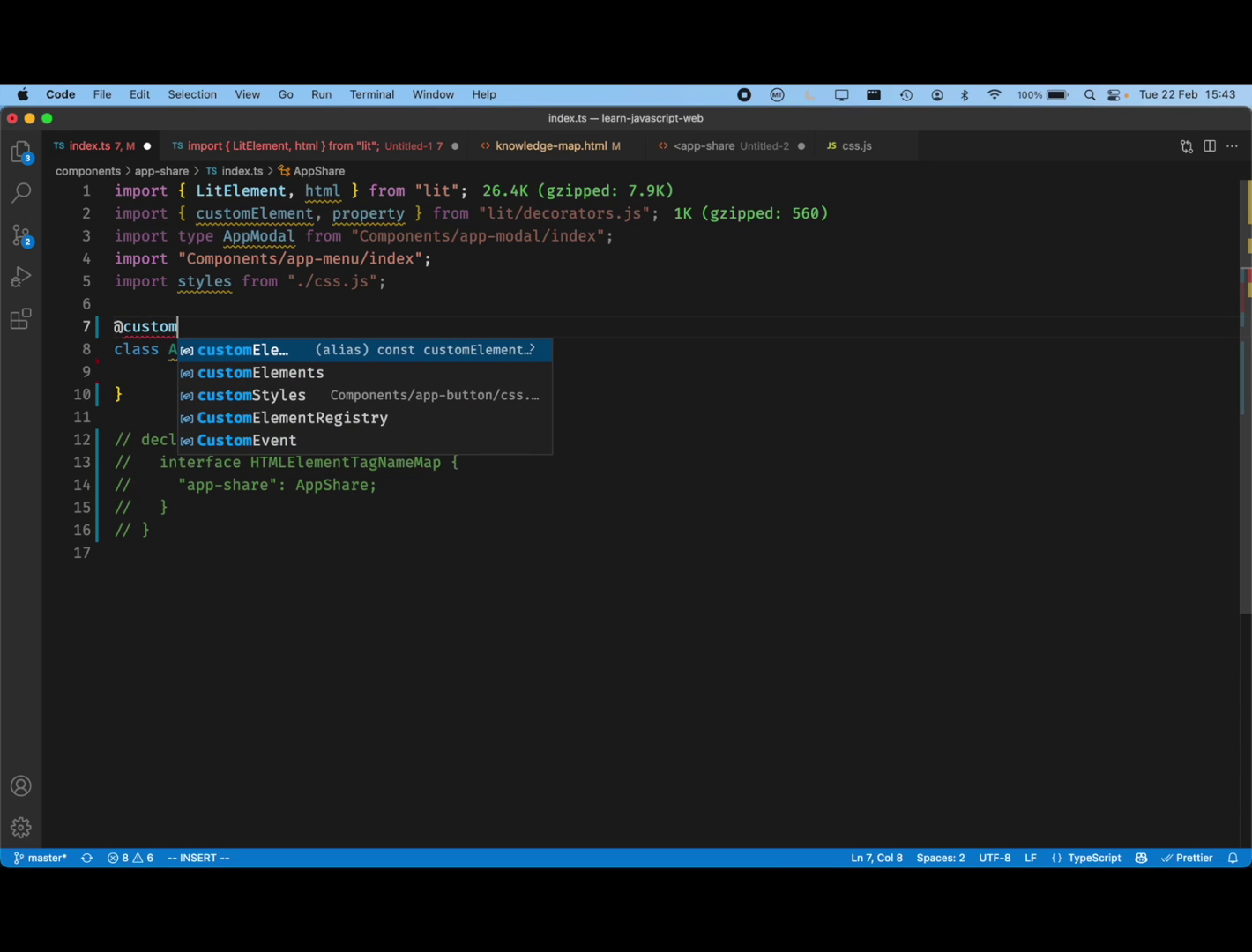
{"action": "key", "text": "Return"}
{"action": "type", "text": "(\"app-share"}
{"action": "key", "text": "super+s"}
{"action": "double_click", "coordinate": [181, 350]}
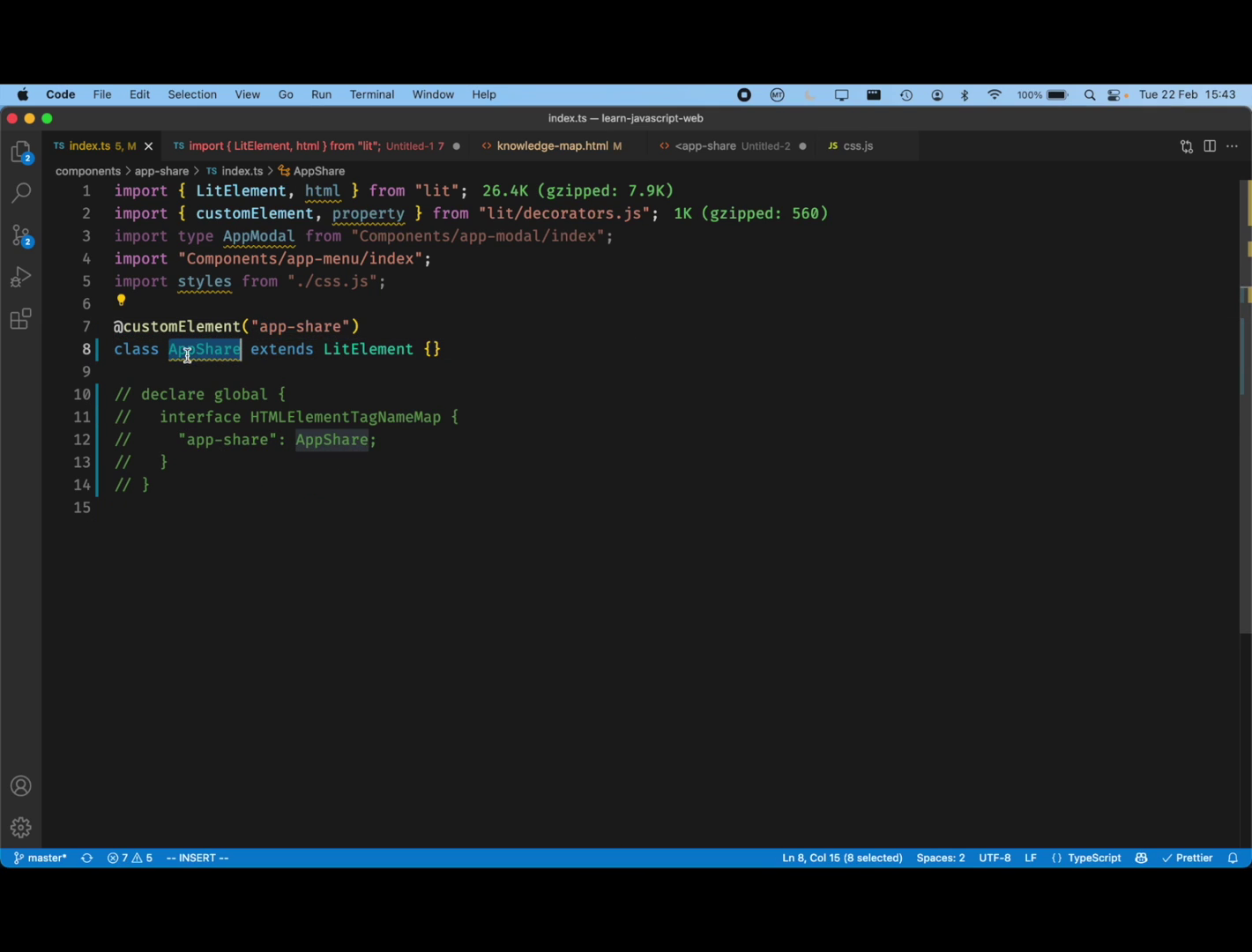
{"action": "left_click_drag", "start_coordinate": [259, 327], "coordinate": [342, 327]}
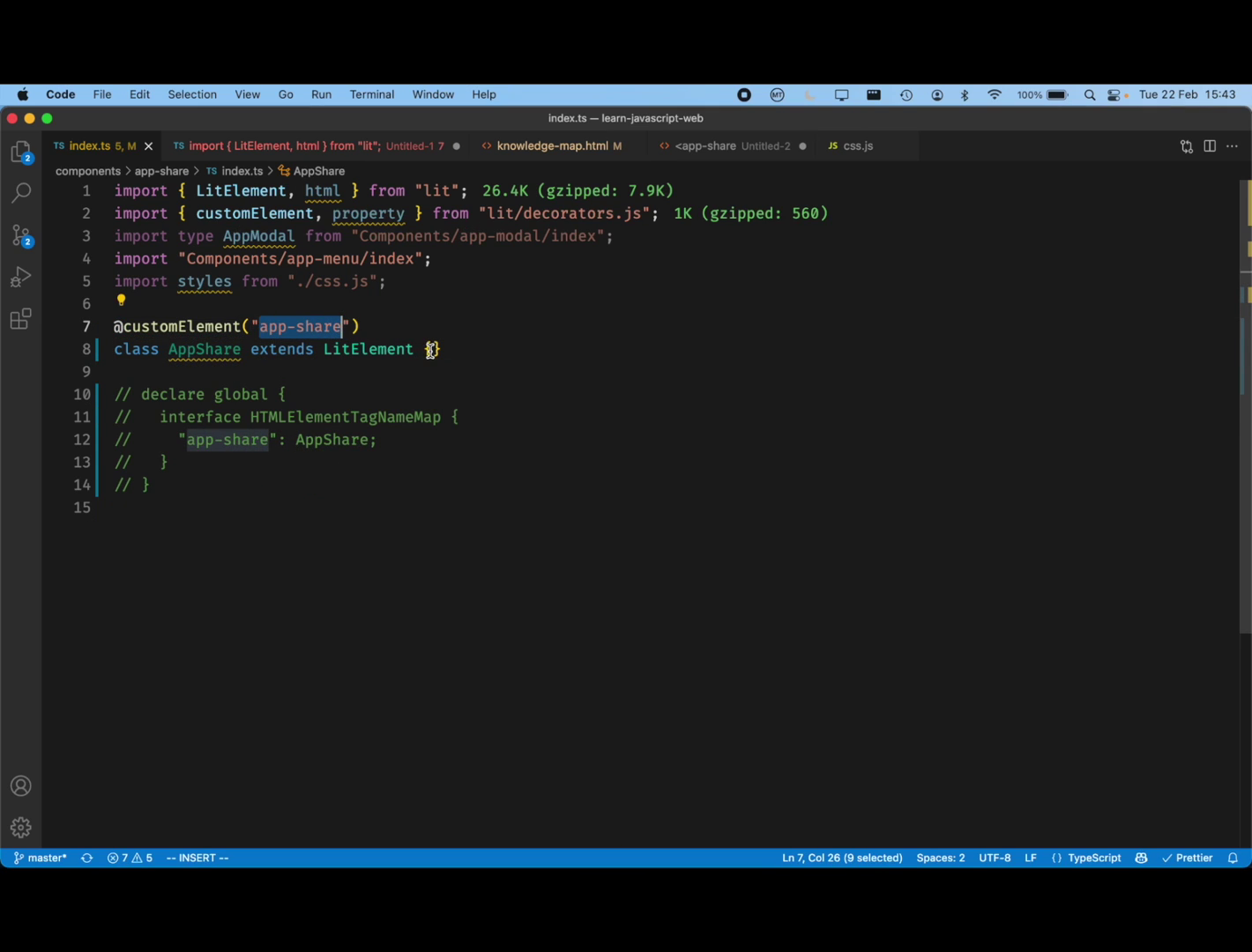
Uncomment the global declaration block for the app-share element.
{"action": "left_click", "coordinate": [726, 394]}
{"action": "key", "text": "super+Left"}
{"action": "key", "text": "shift+Down"}
{"action": "key", "text": "shift+Down"}
{"action": "key", "text": "shift+Down"}
{"action": "key", "text": "shift+Down"}
{"action": "key", "text": "super+slash"}
Add a render() method returning an html template with "app share component here".
{"action": "left_click", "coordinate": [433, 349]}
{"action": "key", "text": "Return"}
{"action": "type", "text": "r"}
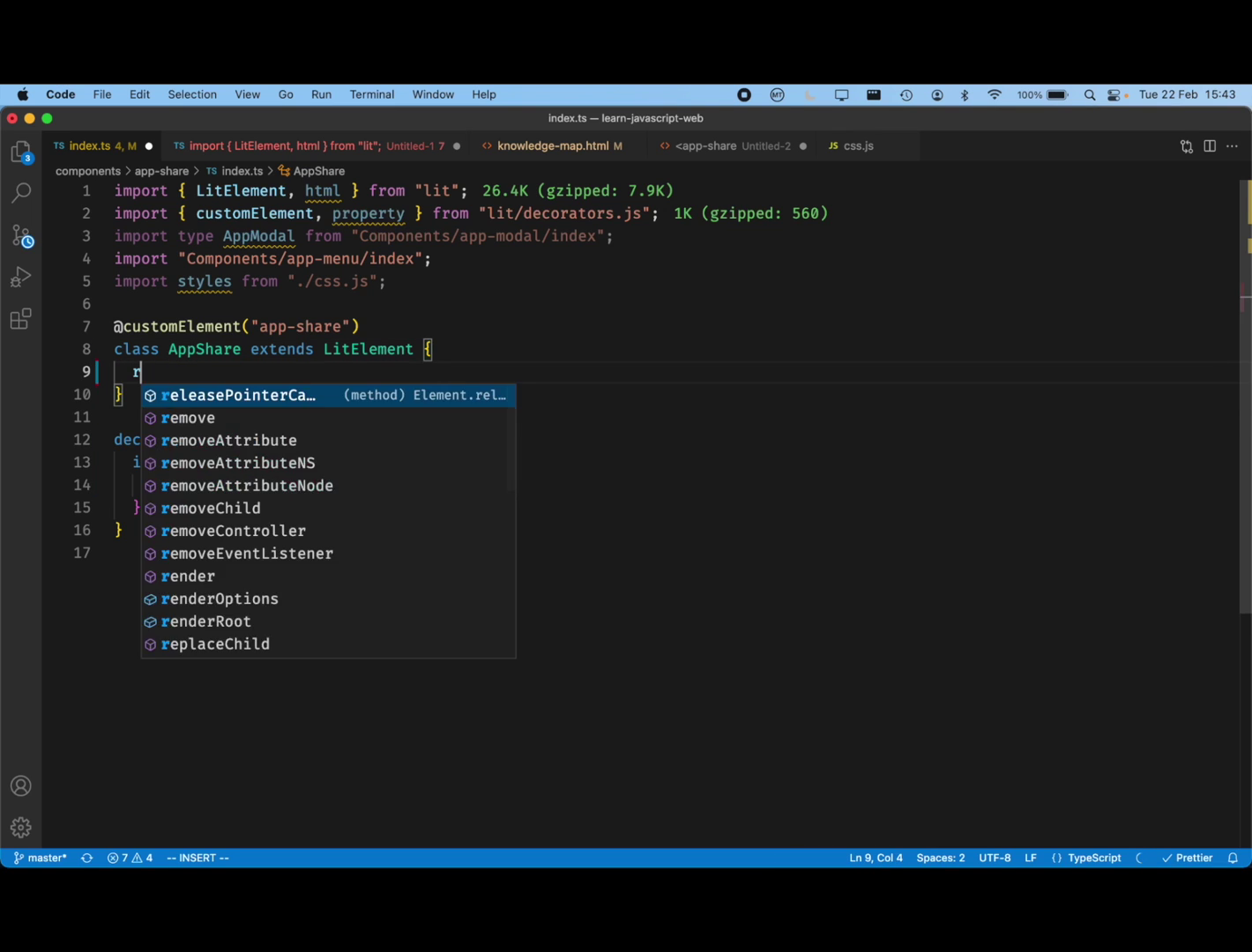
{"action": "type", "text": "ender() {"}
{"action": "key", "text": "Return"}
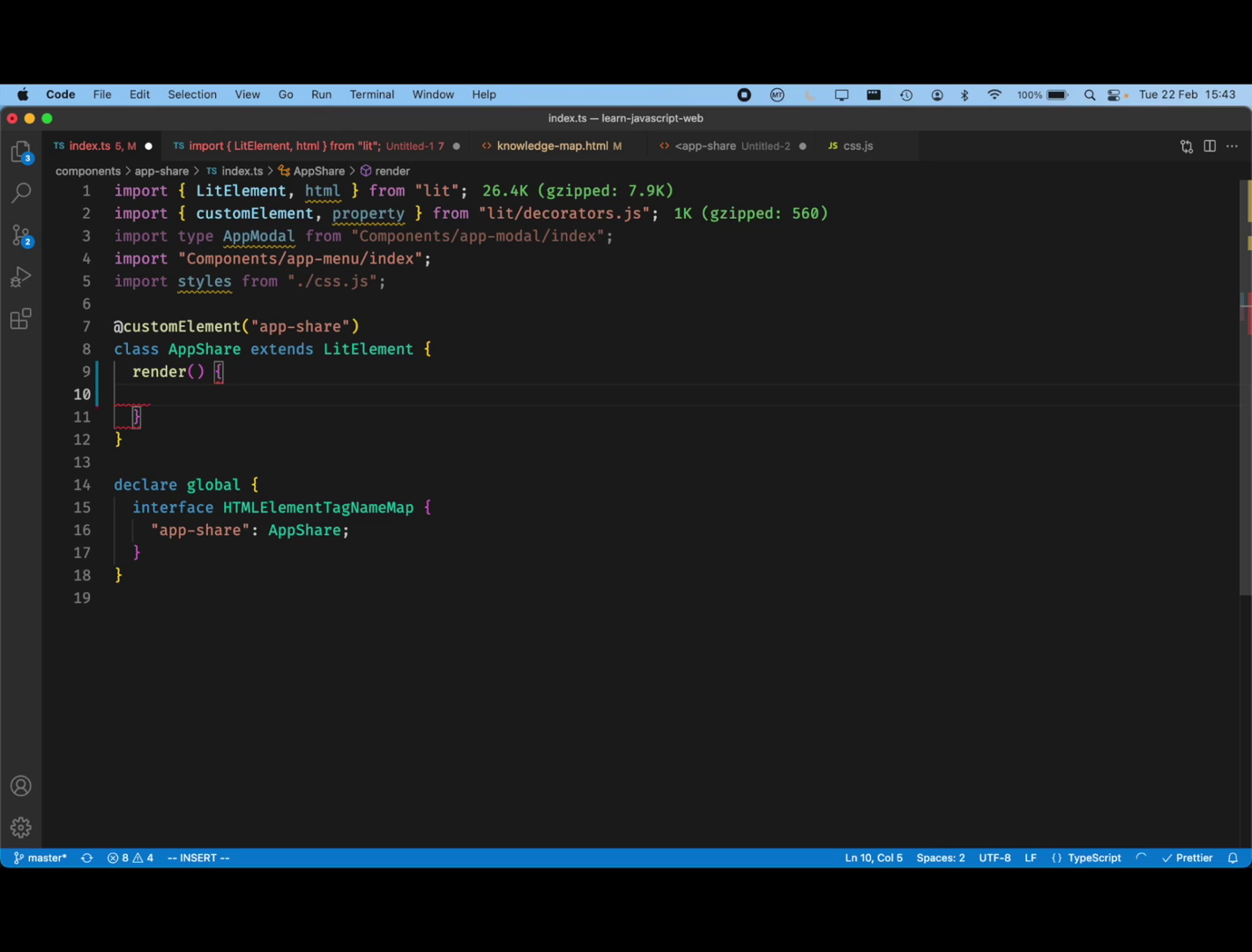
{"action": "type", "text": "return html``;"}
{"action": "double_click", "coordinate": [231, 394]}
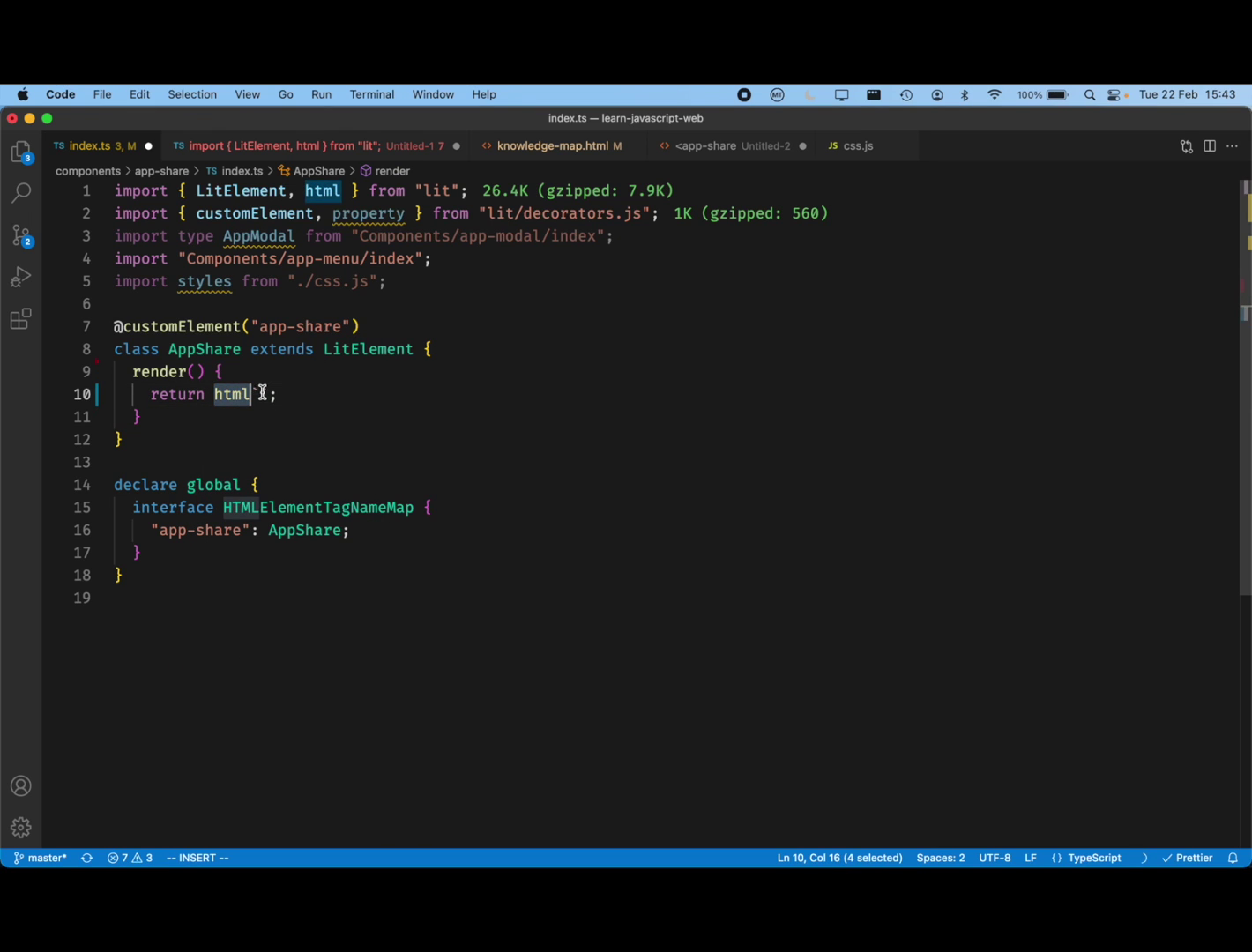
{"action": "left_click", "coordinate": [260, 394]}
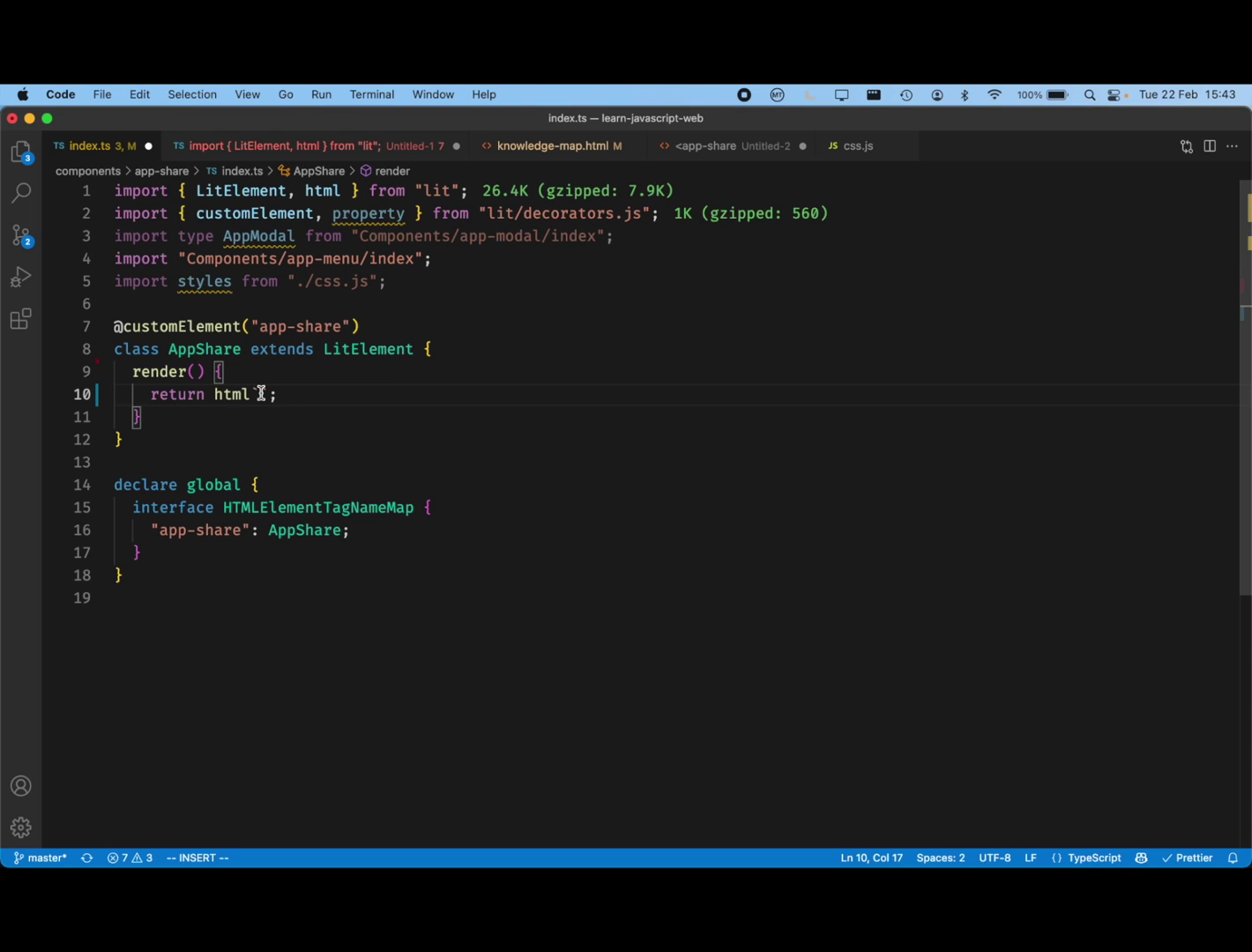
{"action": "type", "text": "app share component here"}
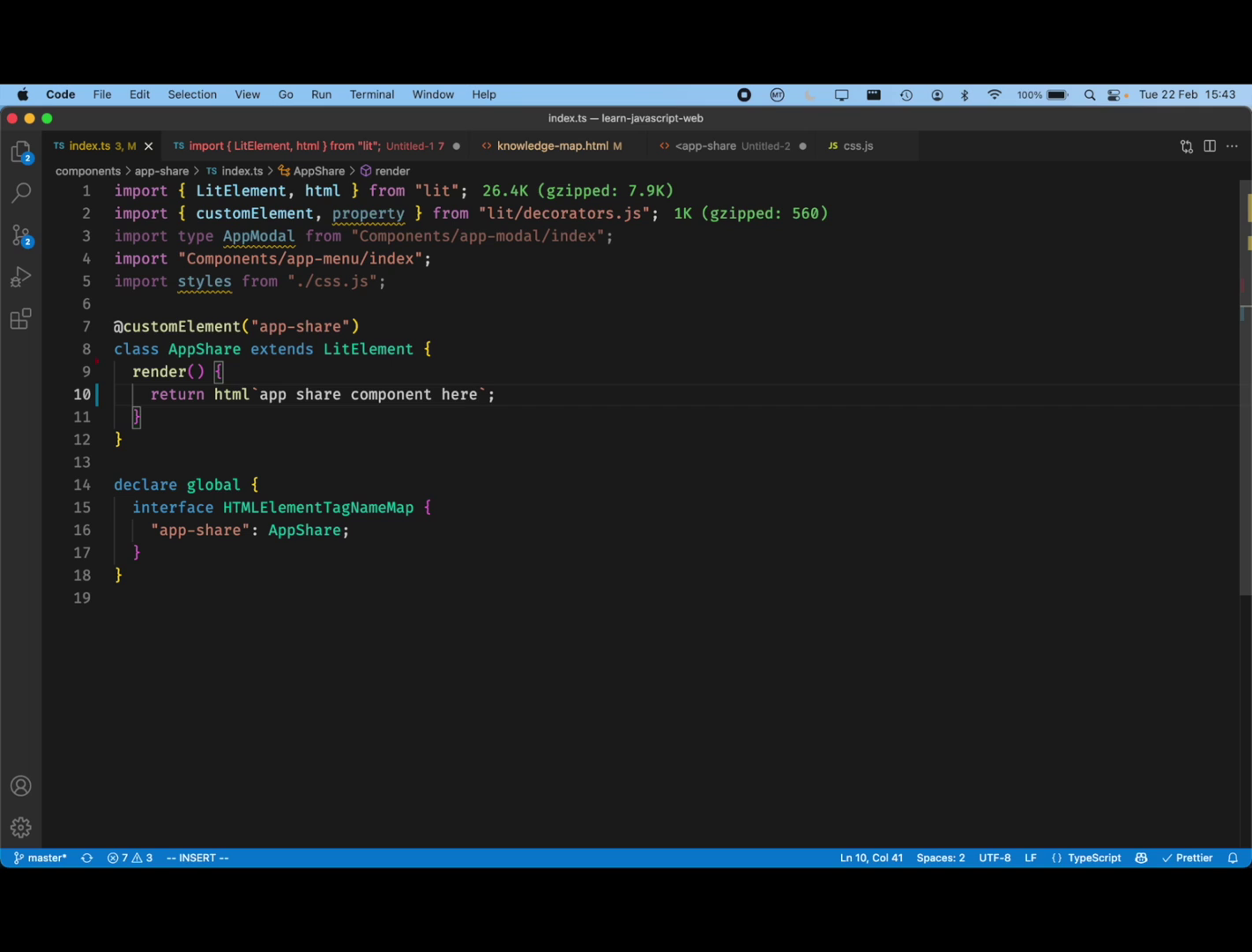
Confirm the placeholder text appears in Brave's knowledge map header.
{"action": "key", "text": "super+Tab"}
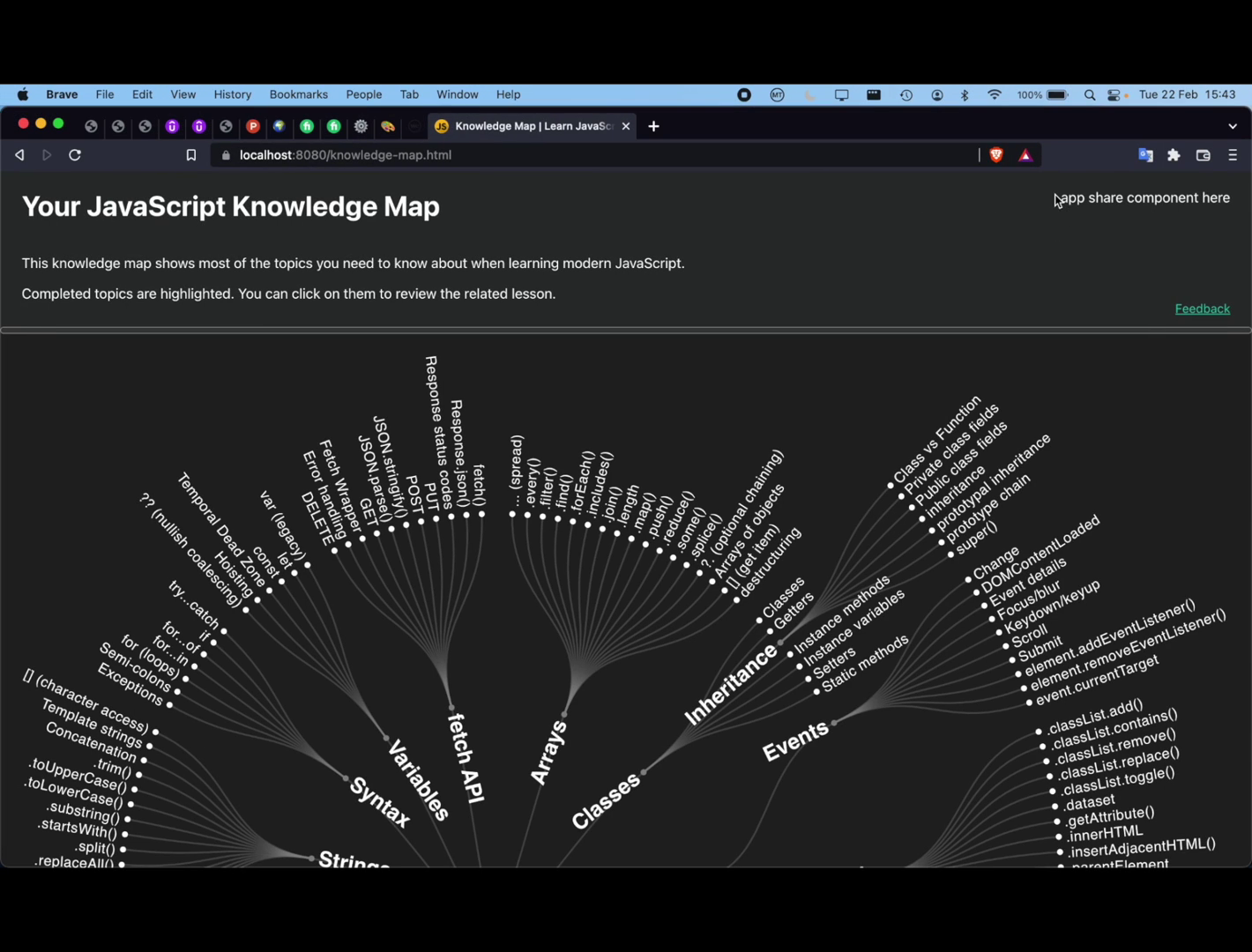
{"action": "left_click_drag", "start_coordinate": [1056, 200], "coordinate": [1249, 199]}
{"action": "key", "text": "super+Tab"}
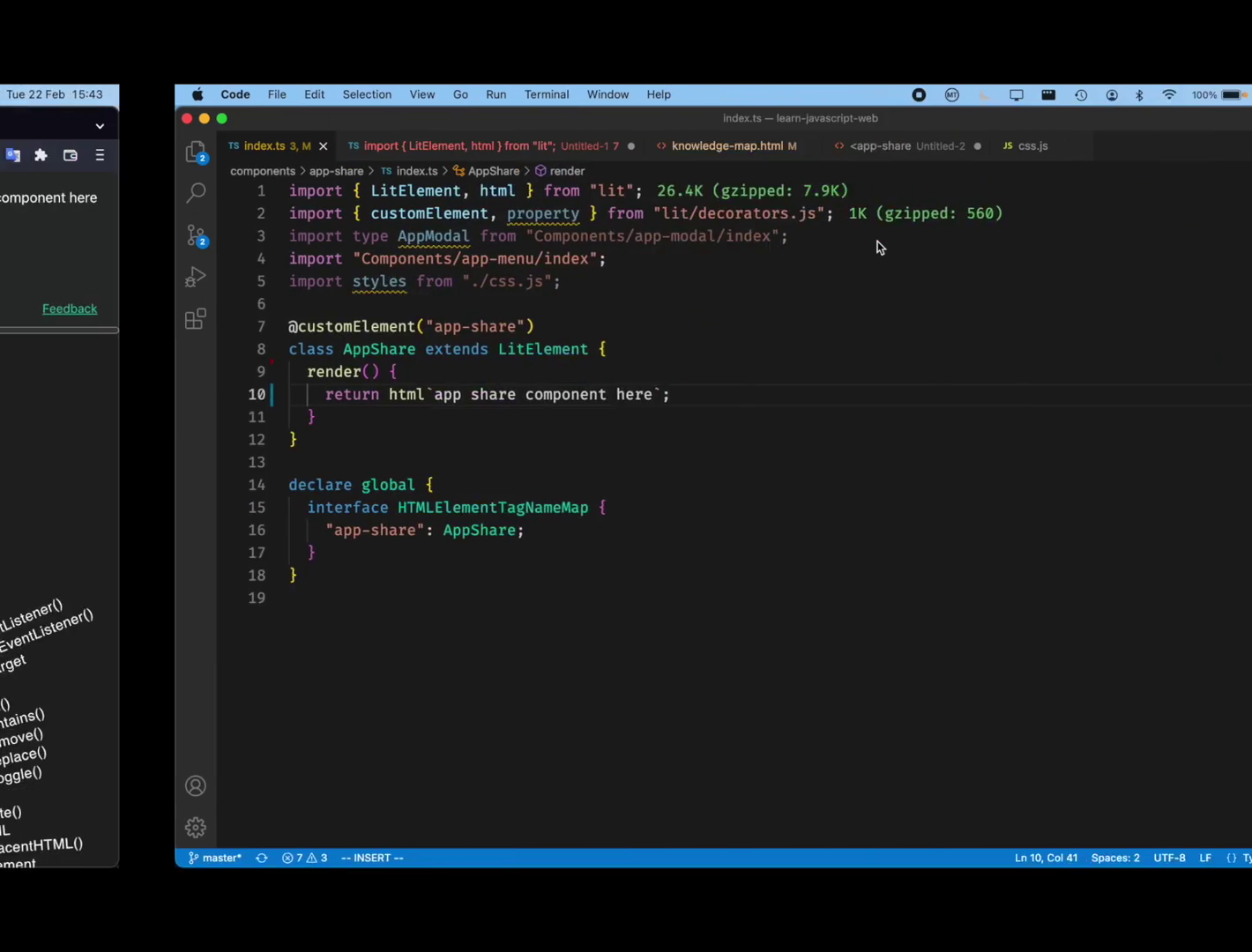
{"action": "left_click", "coordinate": [475, 349]}
Add a static styles getter and look up the button styles in css.js.
{"action": "key", "text": "Return"}
{"action": "key", "text": "Return"}
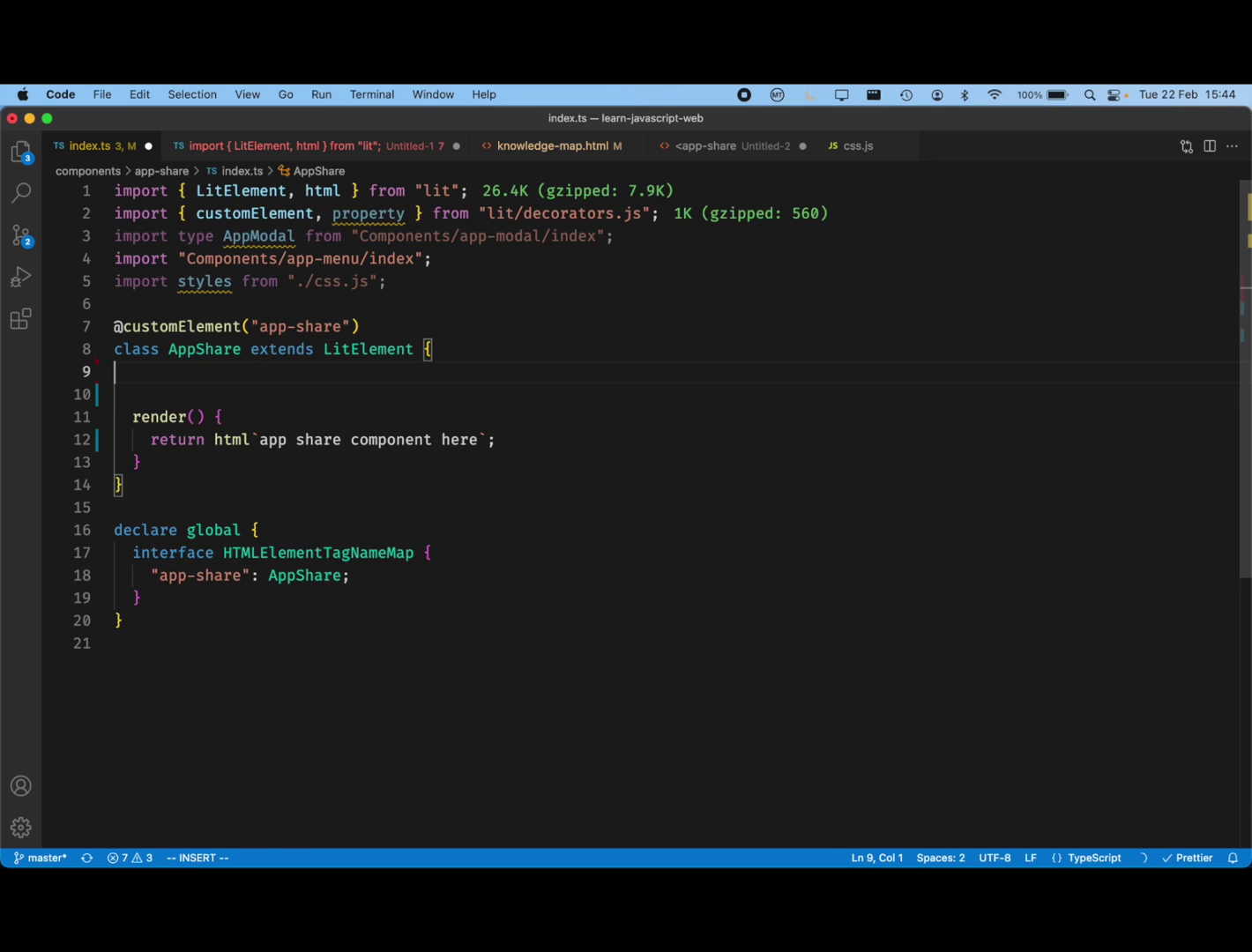
{"action": "key", "text": "Up"}
{"action": "type", "text": "static et"}
{"action": "key", "text": "BackSpace"}
{"action": "key", "text": "BackSpace"}
{"action": "type", "text": "get styles() {"}
{"action": "key", "text": "Return"}
{"action": "double_click", "coordinate": [186, 285]}
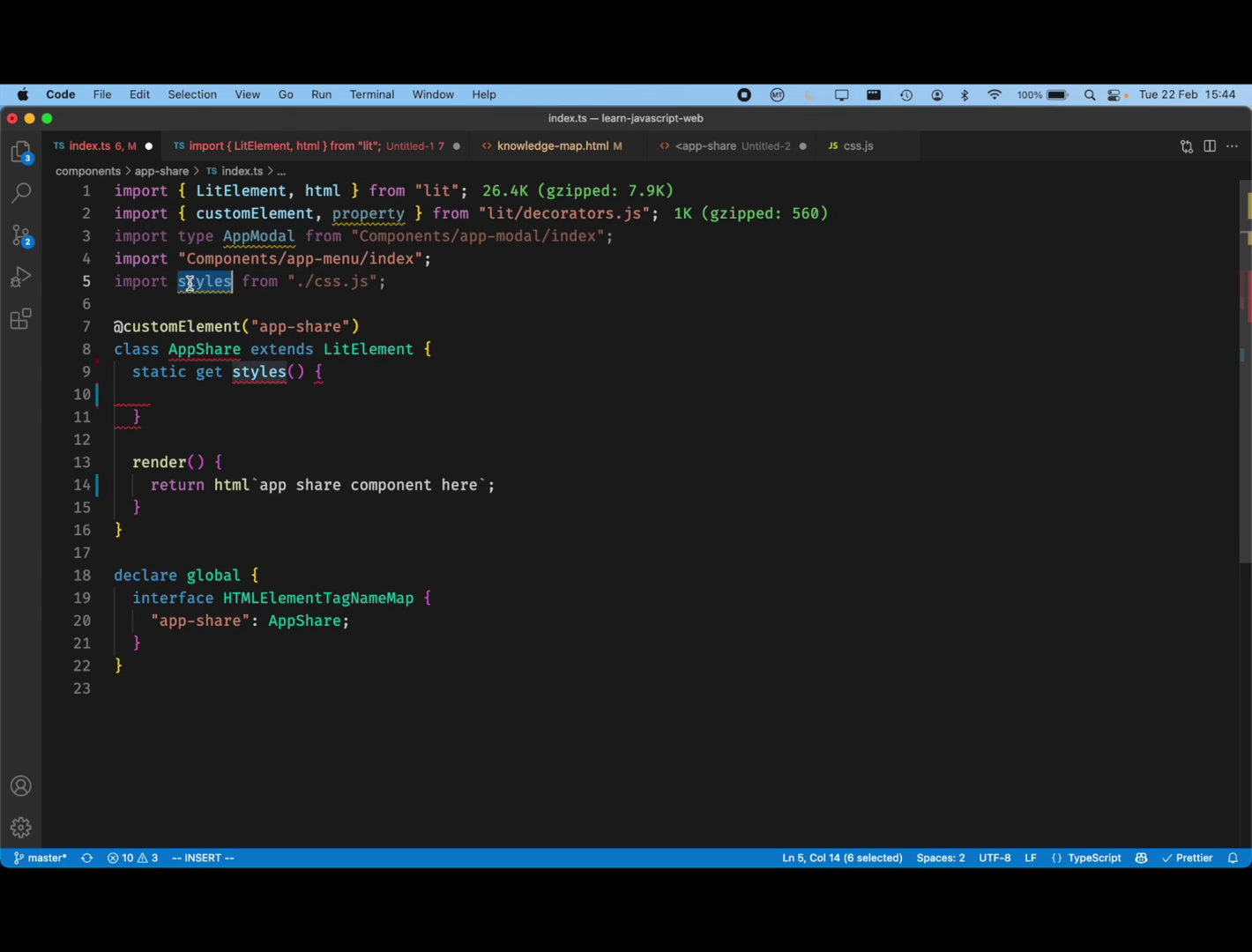
{"action": "left_click", "coordinate": [849, 148]}
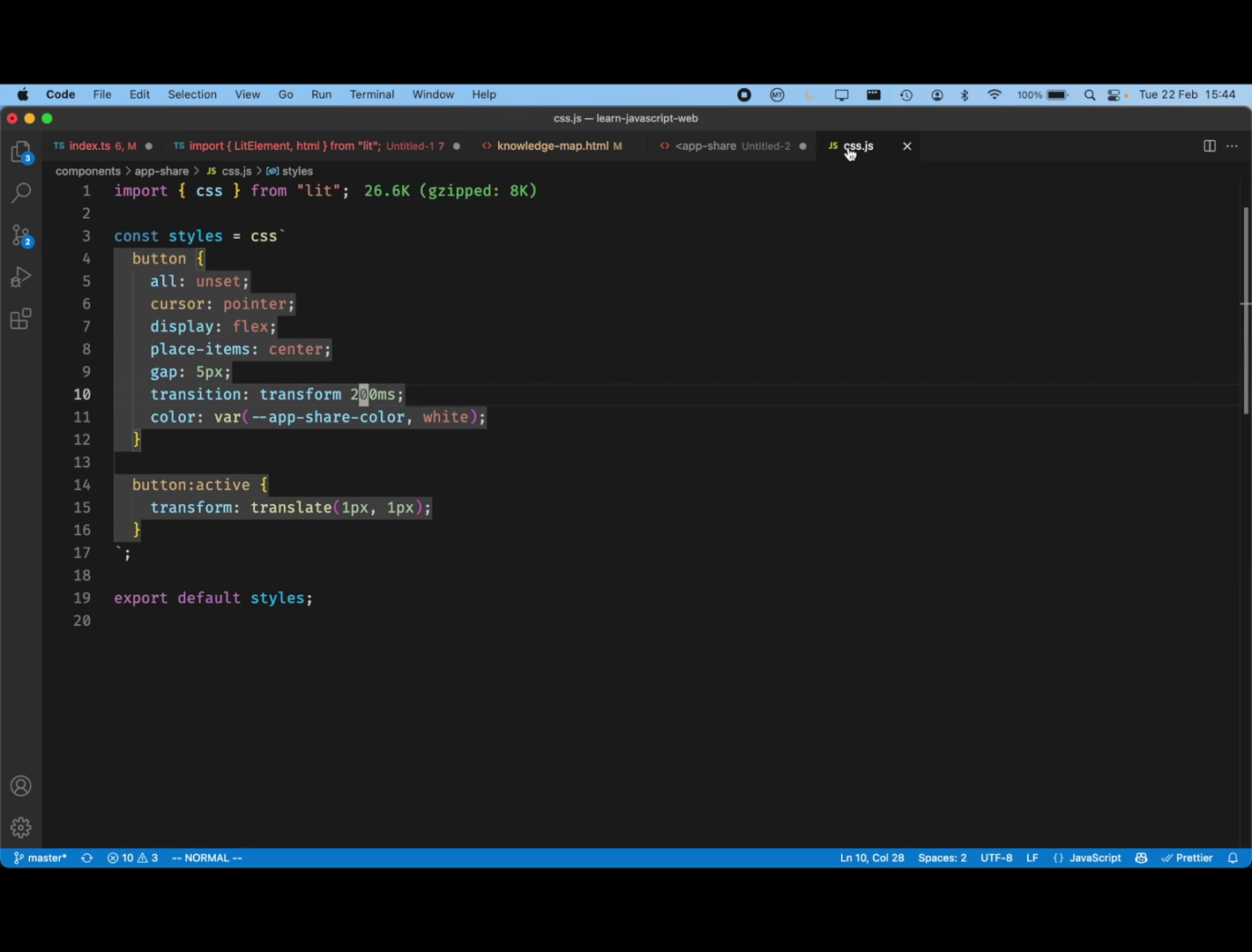
{"action": "double_click", "coordinate": [146, 259]}
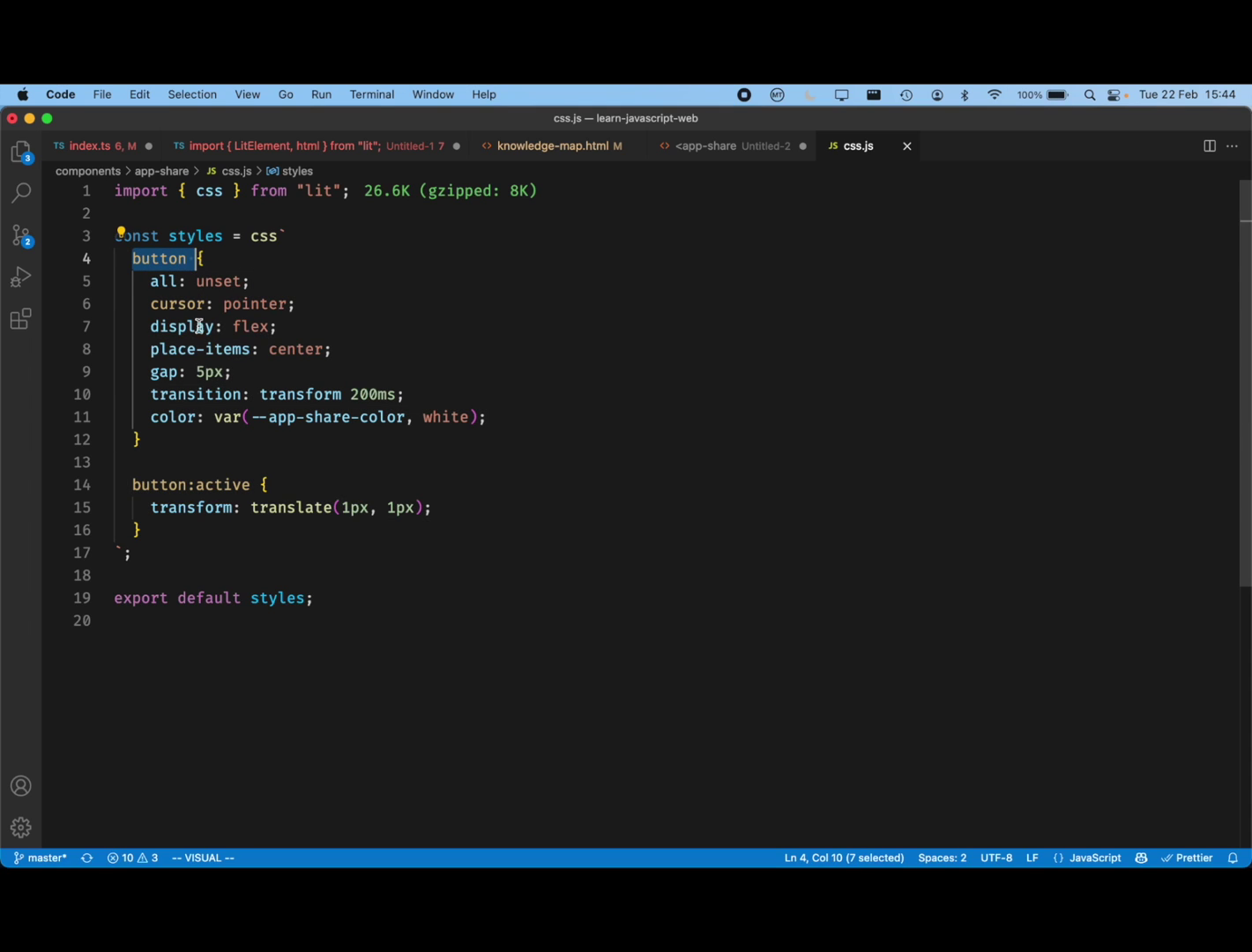
Make the styles getter in index.ts return styles.
{"action": "left_click", "coordinate": [110, 149]}
{"action": "left_click", "coordinate": [313, 391]}
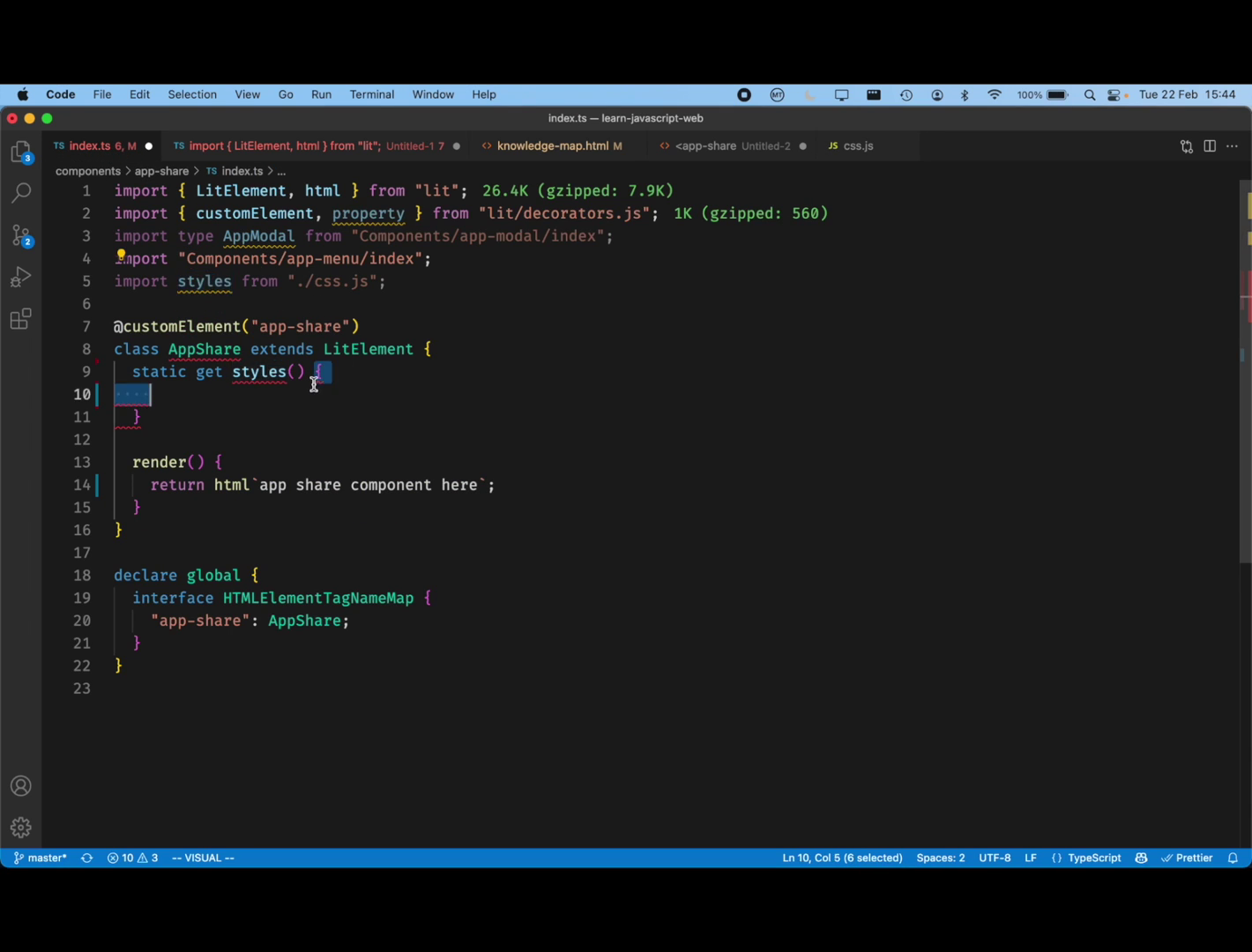
{"action": "key", "text": "Escape"}
{"action": "type", "text": "a"}
{"action": "type", "text": "return "}
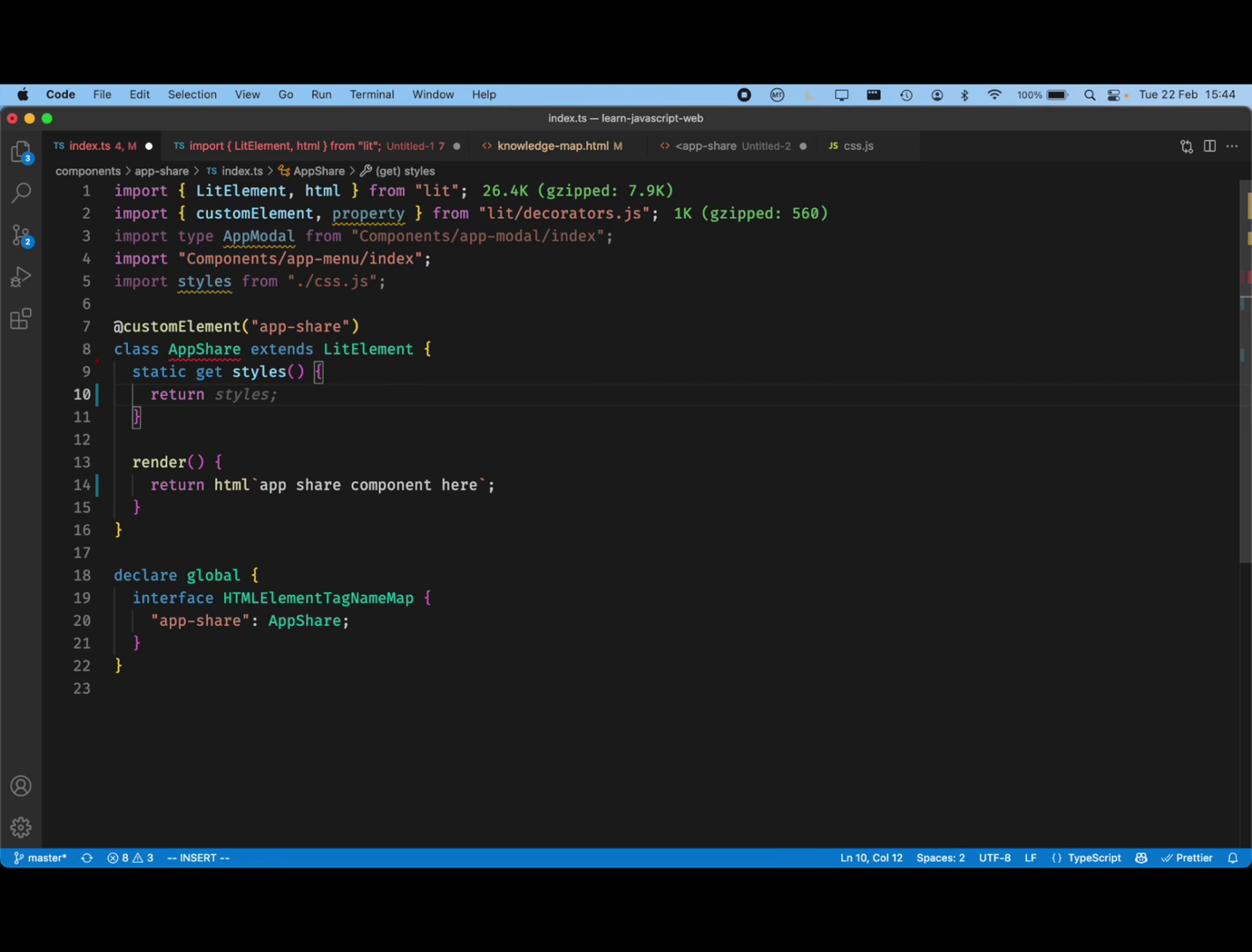
{"action": "type", "text": "sty"}
{"action": "key", "text": "Tab"}
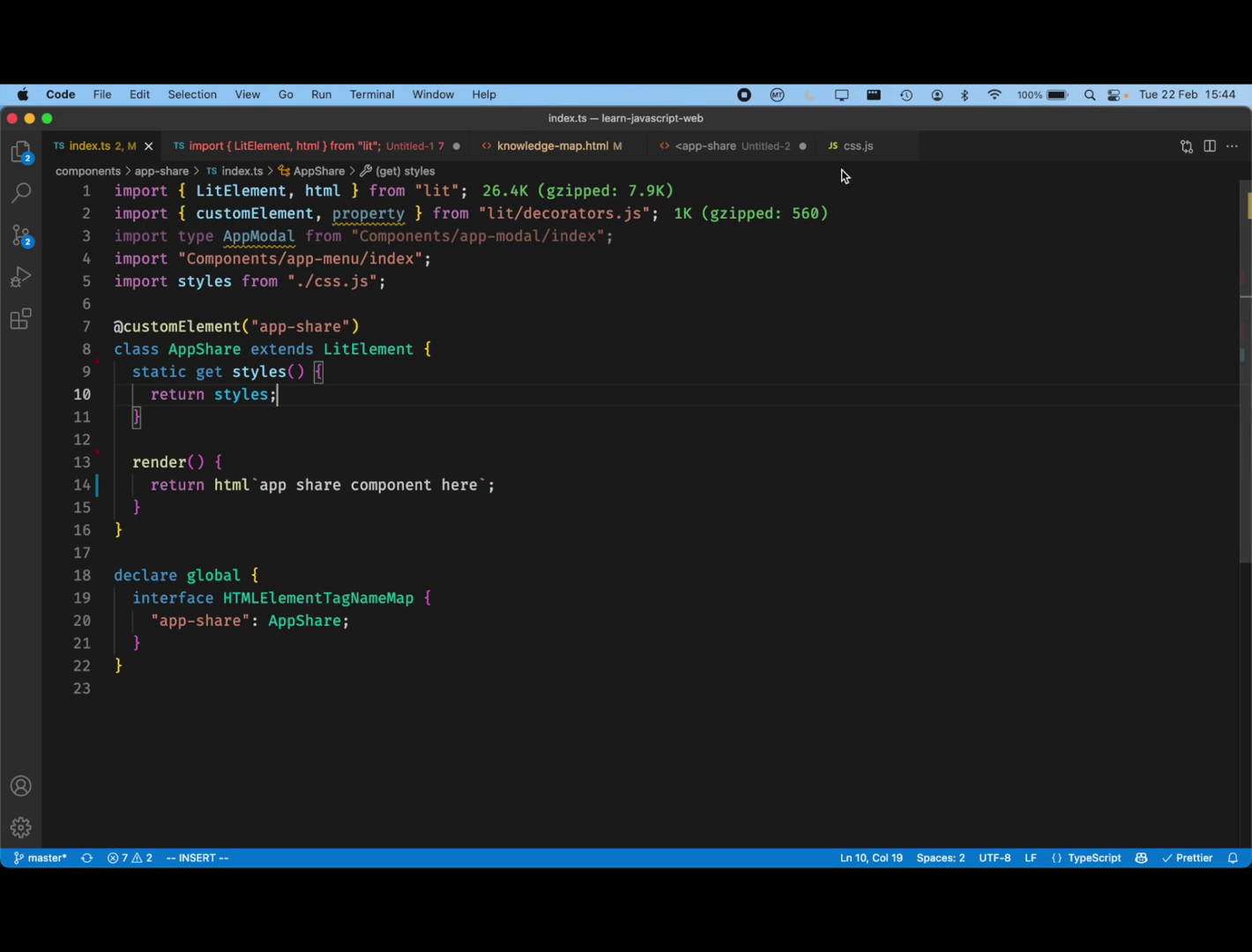
Review the css template in css.js, then return to index.ts.
{"action": "left_click", "coordinate": [851, 146]}
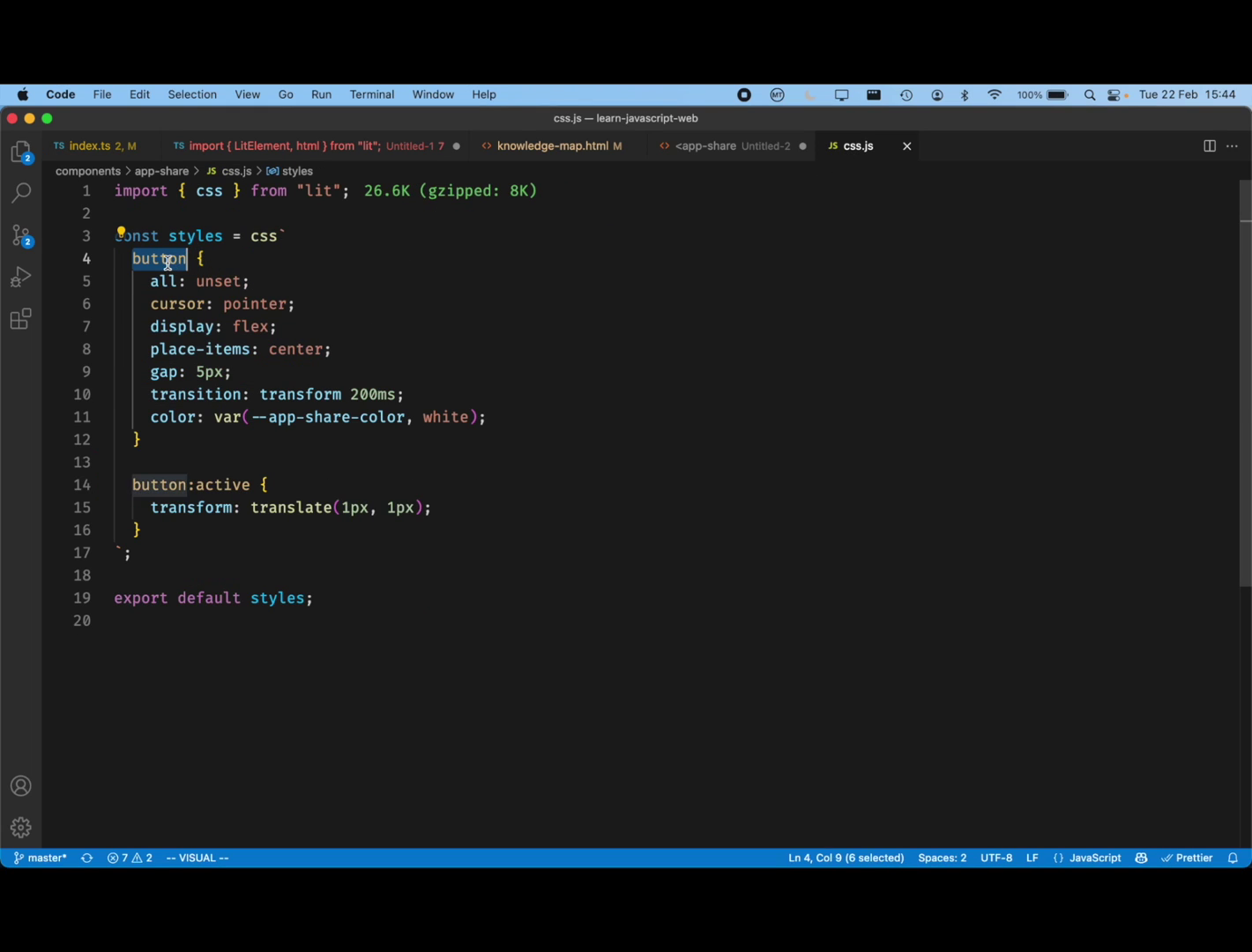
{"action": "key", "text": "i"}
{"action": "key", "text": "grave"}
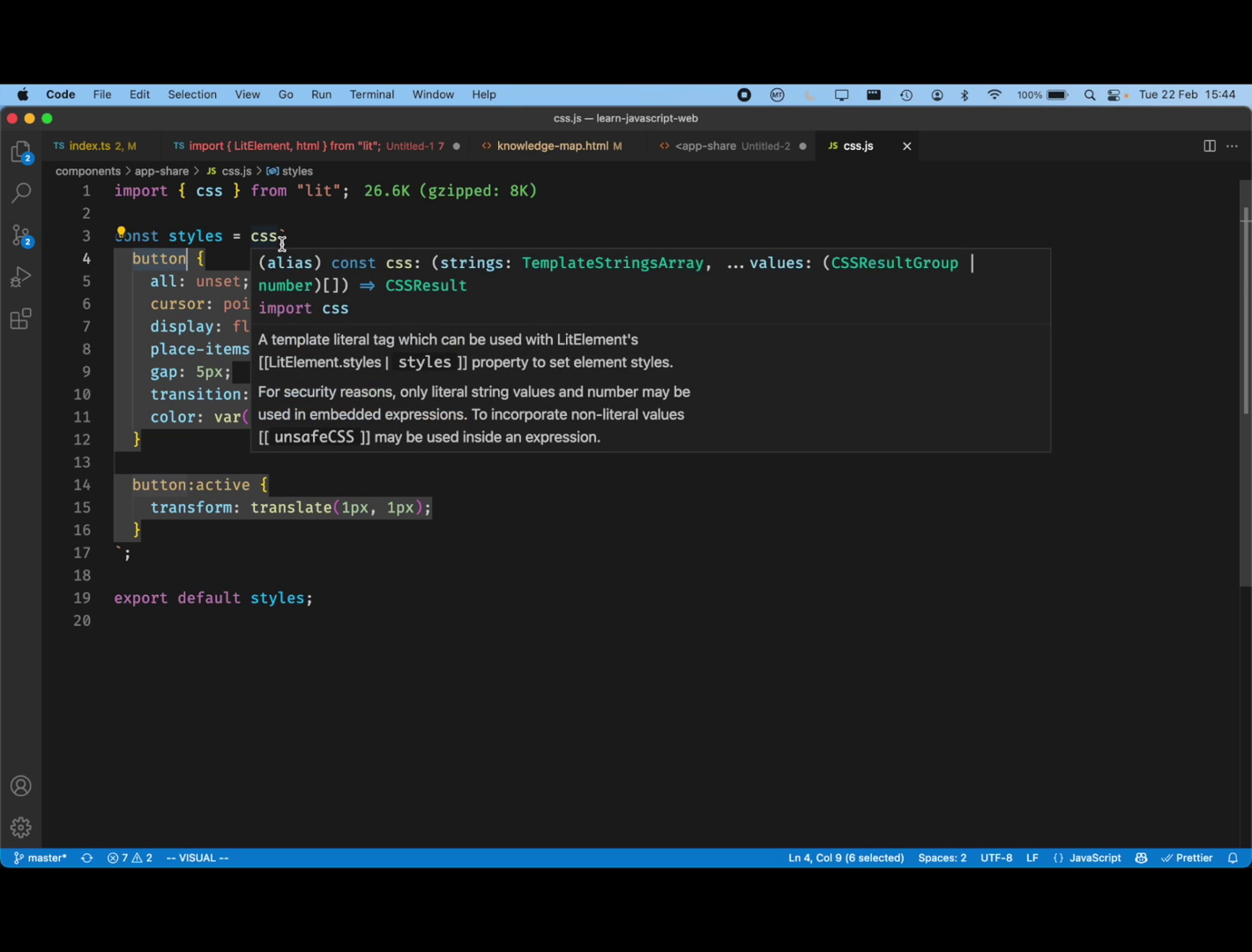
{"action": "left_click", "coordinate": [269, 267]}
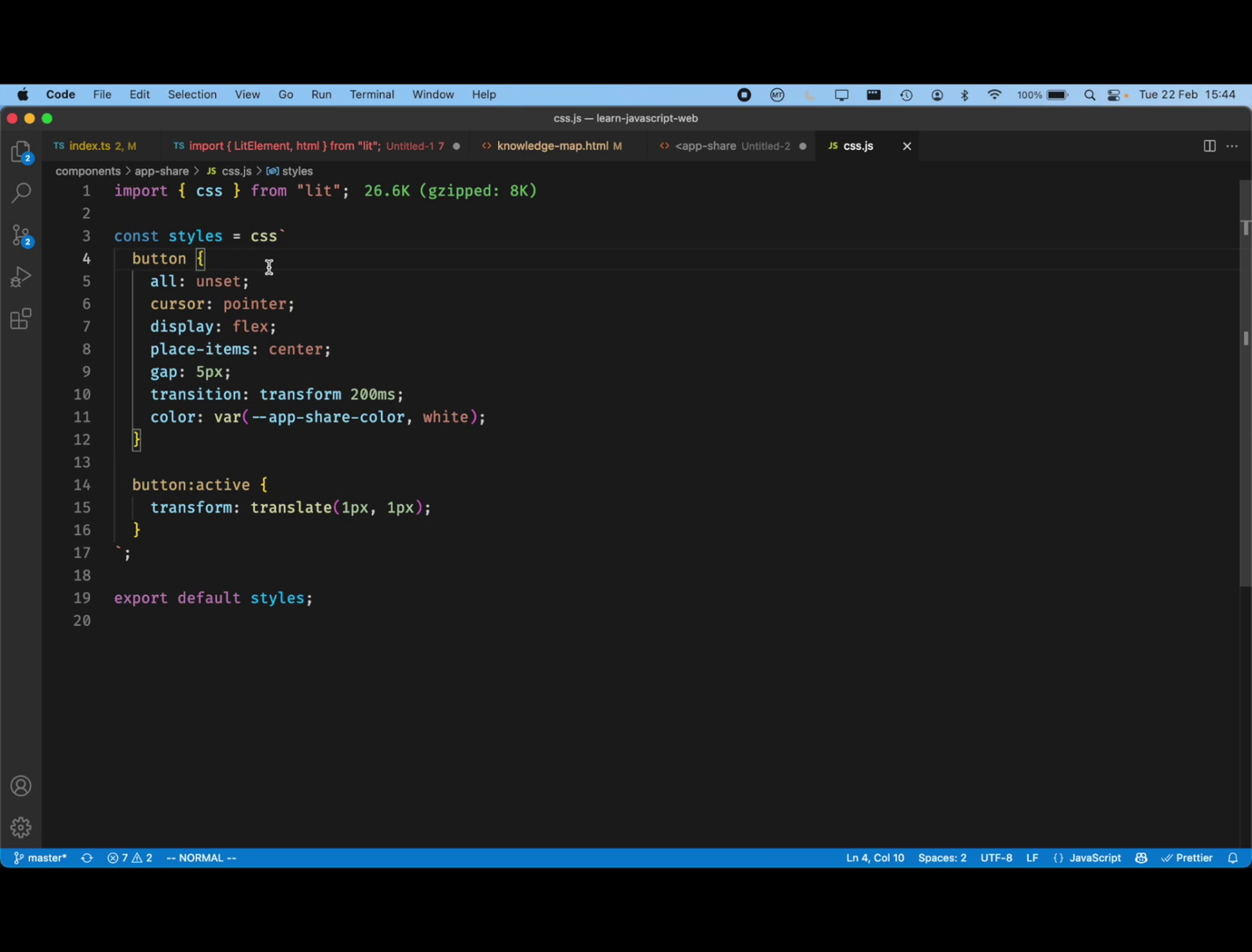
{"action": "left_click", "coordinate": [92, 146]}
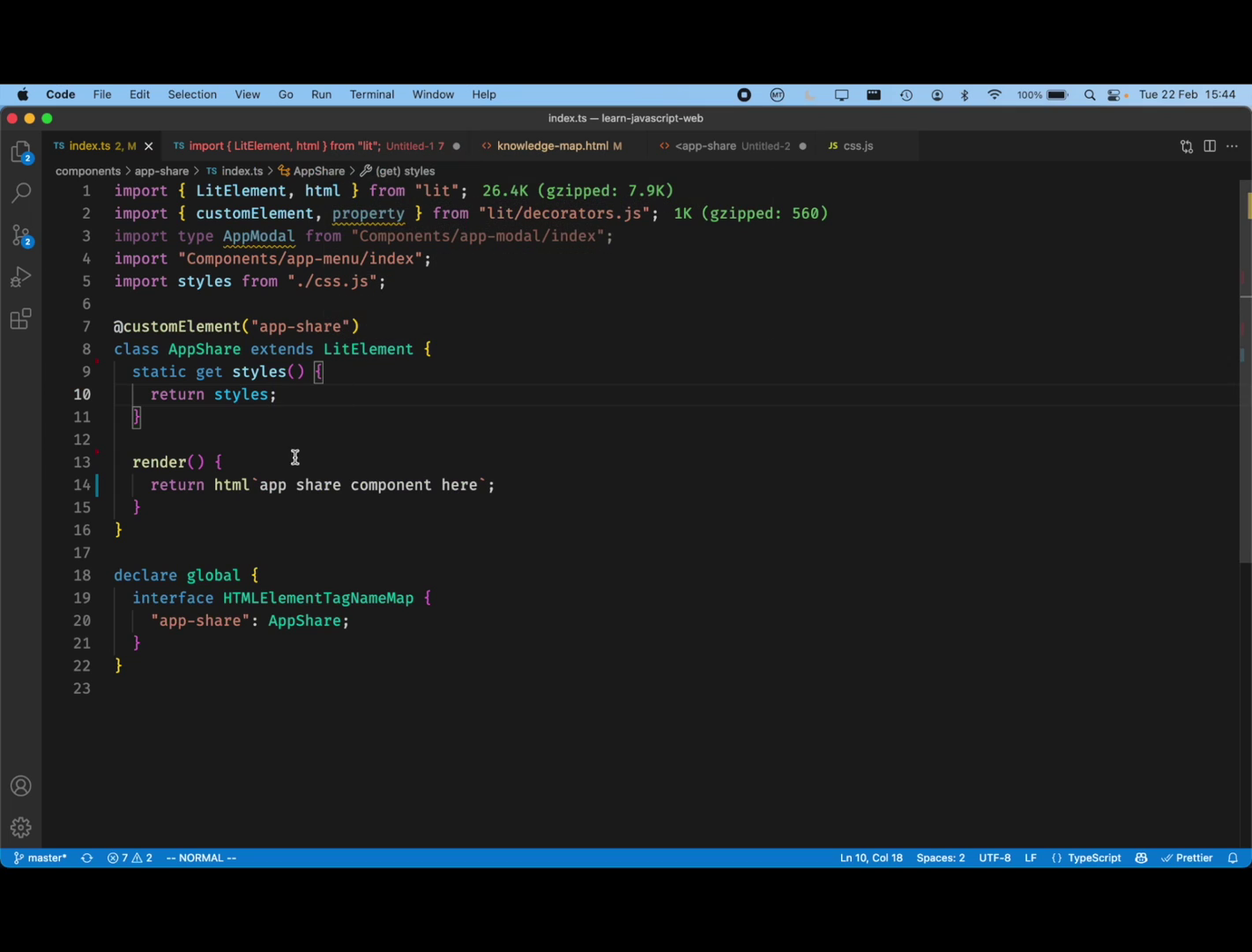
{"action": "key", "text": "j"}
Replace the placeholder render text with the pasted share icon SVG and save.
{"action": "key", "text": "j"}
{"action": "key", "text": "j"}
{"action": "key", "text": "j"}
{"action": "key", "text": "w"}
{"action": "key", "text": "w"}
{"action": "key", "text": "t"}
{"action": "key", "text": "semicolon"}
{"action": "key", "text": "i"}
{"action": "key", "text": "alt+shift+Left"}
{"action": "key", "text": "alt+shift+Left"}
{"action": "key", "text": "alt+shift+Left"}
{"action": "key", "text": "alt+shift+Left"}
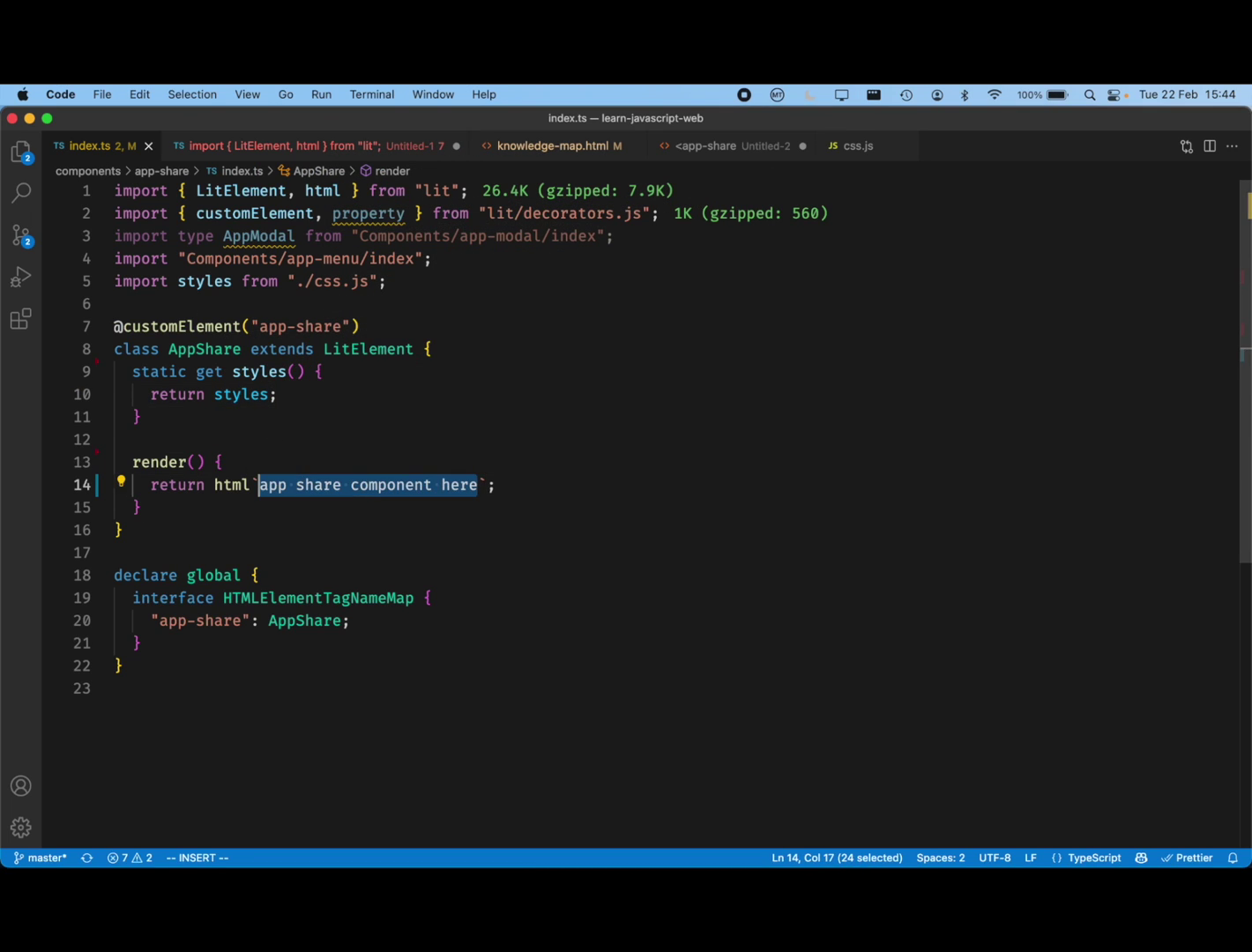
{"action": "key", "text": "super+v"}
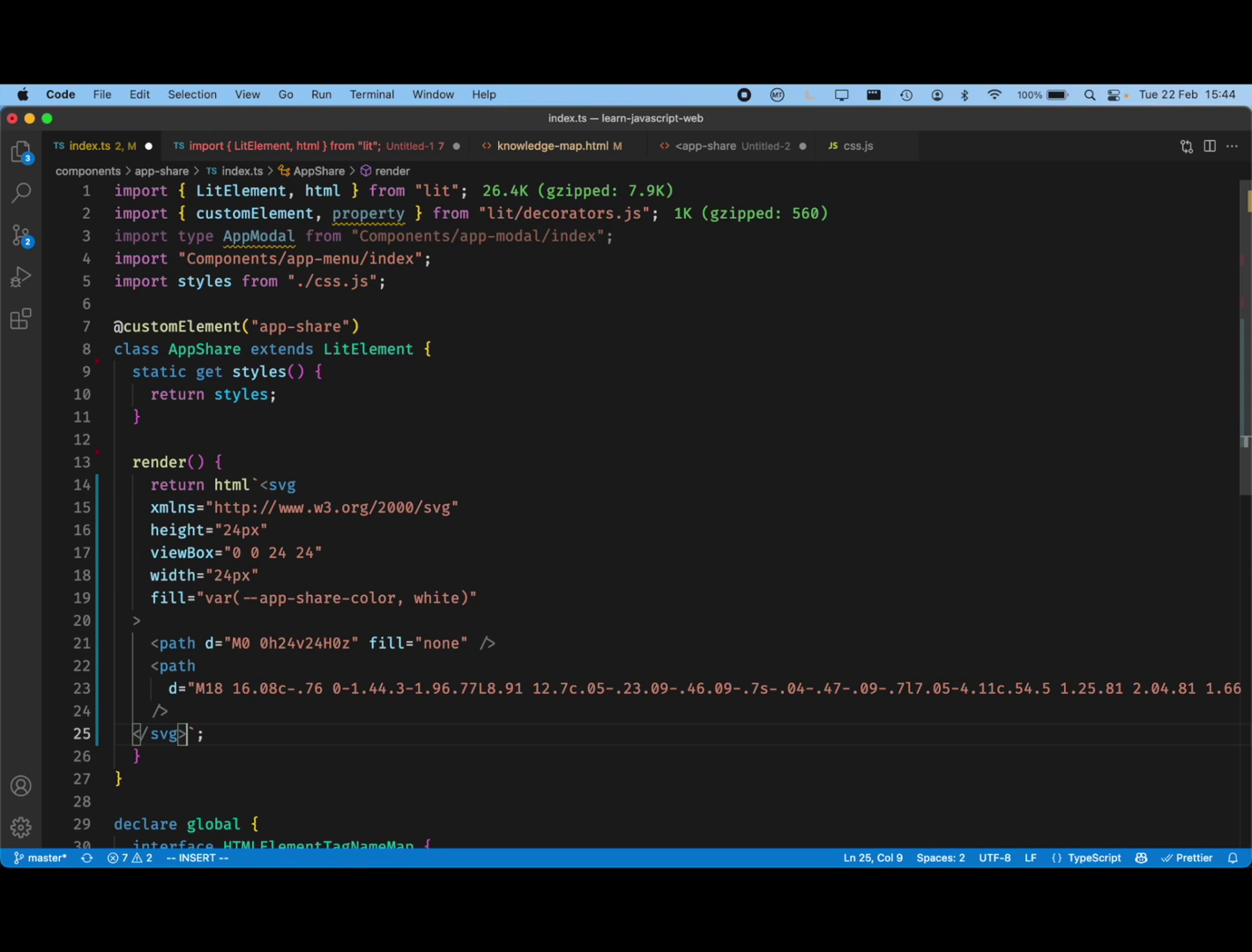
{"action": "key", "text": "super+s"}
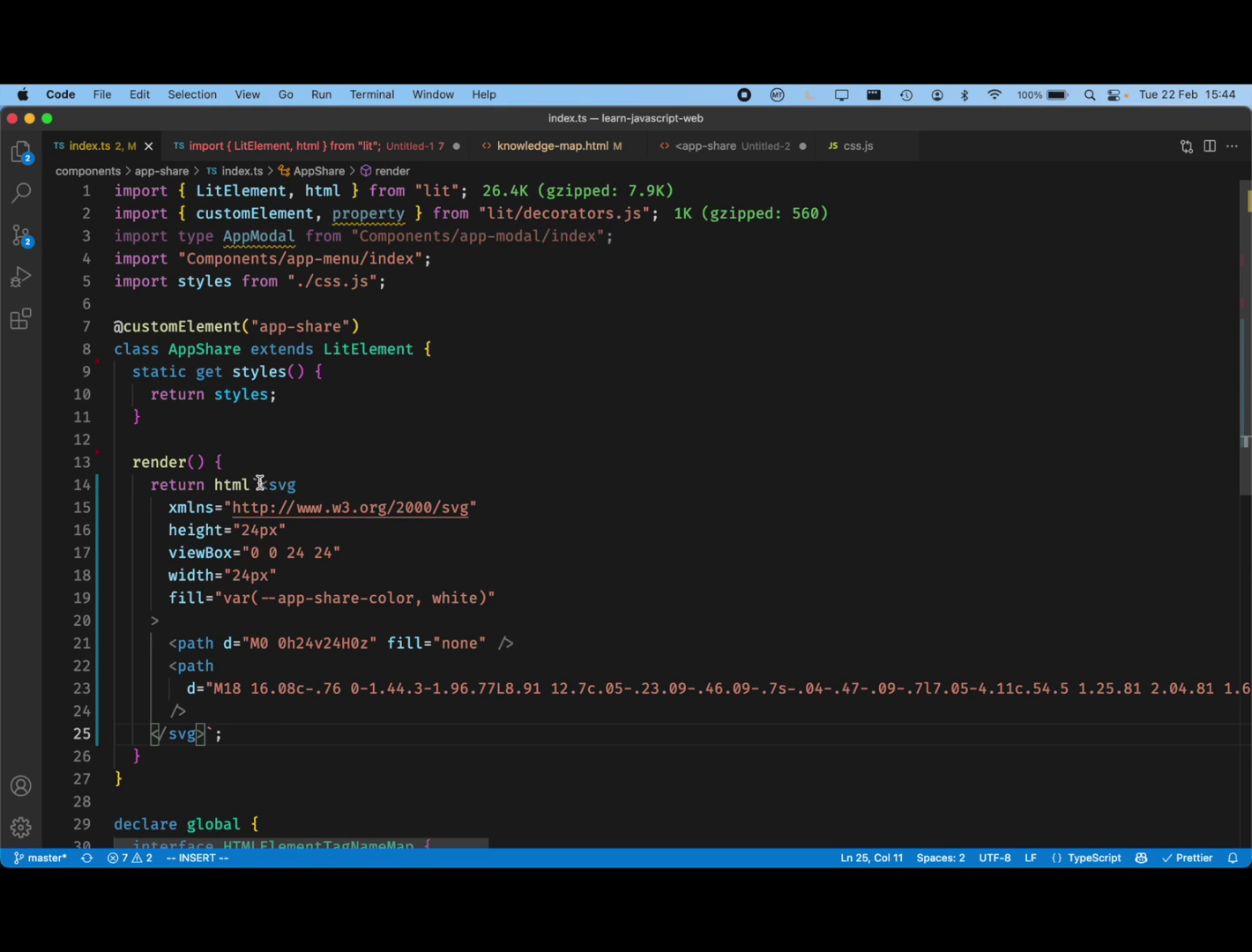
Move the SVG onto its own line, save, and reload the page in Brave.
{"action": "left_click", "coordinate": [257, 484]}
{"action": "type", "text": "Share"}
{"action": "key", "text": "Return"}
{"action": "key", "text": "super+s"}
{"action": "key", "text": "super+Tab"}
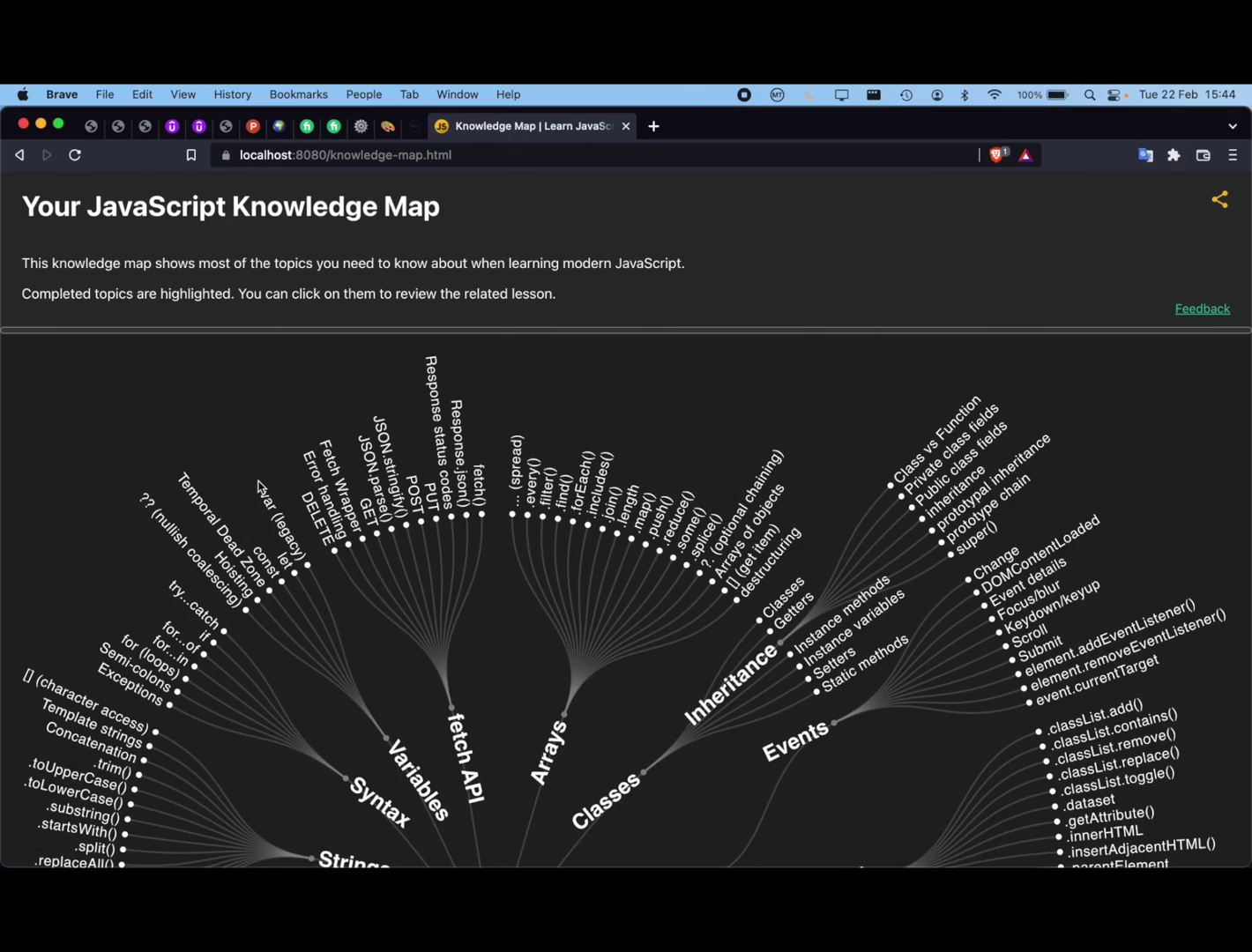
{"action": "key", "text": "super+r"}
{"action": "key", "text": "super+Tab"}
Wrap the Share label and SVG in a <button> element, save, and view in Brave.
{"action": "left_click", "coordinate": [258, 484]}
{"action": "type", "text": "<button>"}
{"action": "key", "text": "shift+Right"}
{"action": "key", "text": "shift+Right"}
{"action": "key", "text": "shift+End"}
{"action": "key", "text": "shift+Left"}
{"action": "key", "text": "shift+Left"}
{"action": "key", "text": "shift+Left"}
{"action": "key", "text": "shift+Left"}
{"action": "key", "text": "shift+Left"}
{"action": "key", "text": "BackSpace"}
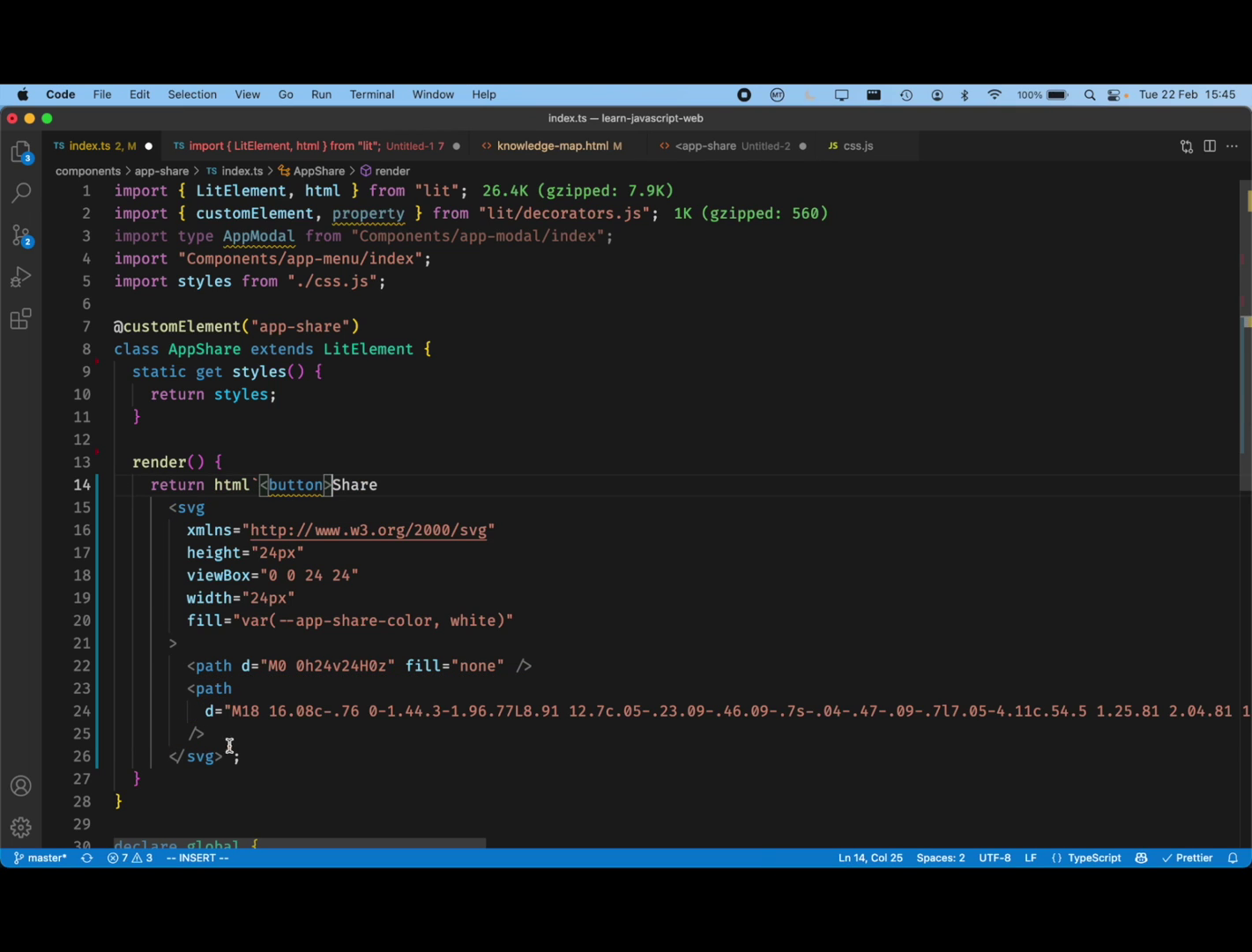
{"action": "left_click", "coordinate": [222, 757]}
{"action": "key", "text": "Return"}
{"action": "type", "text": "</button>`;"}
{"action": "key", "text": "super+s"}
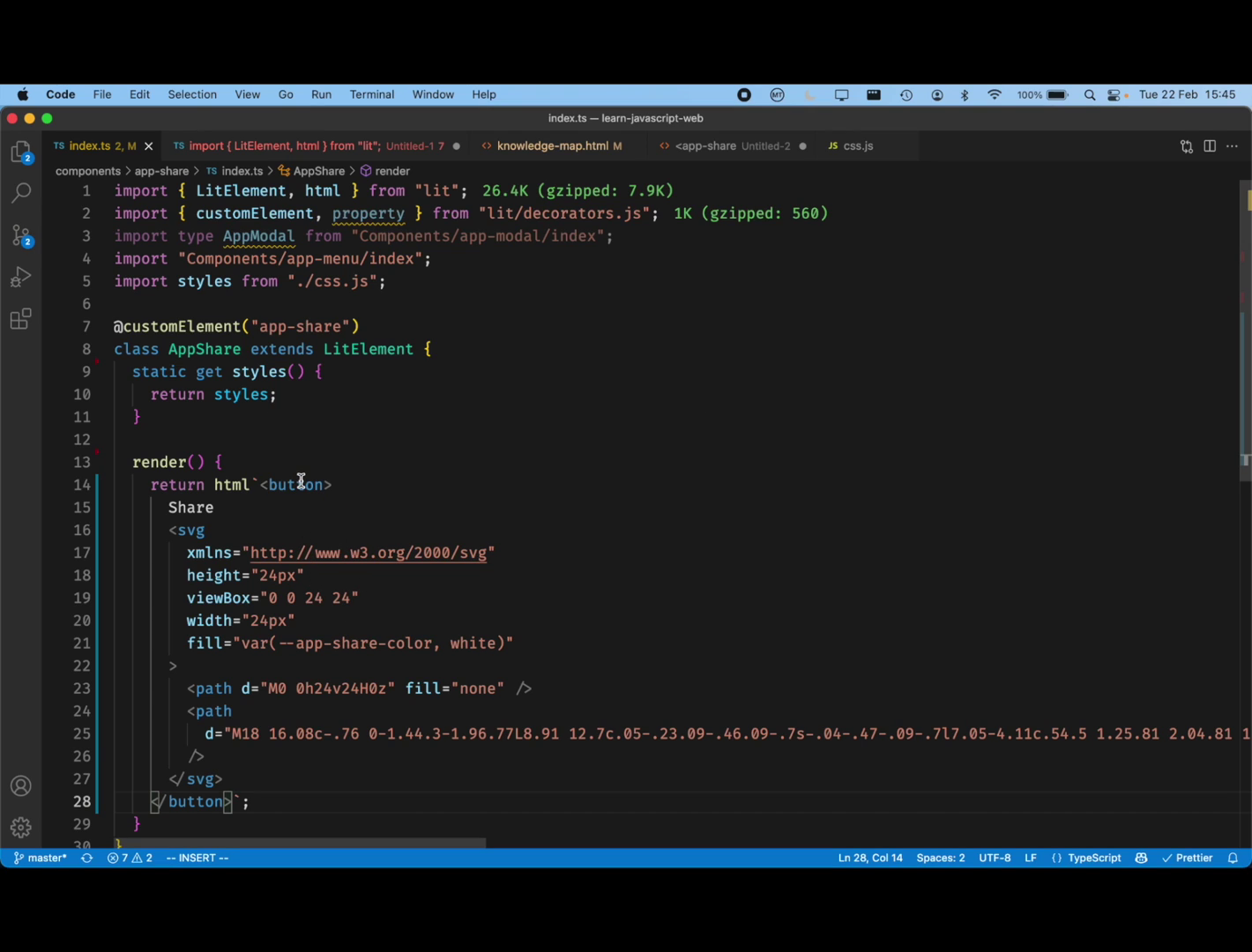
{"action": "left_click", "coordinate": [216, 507]}
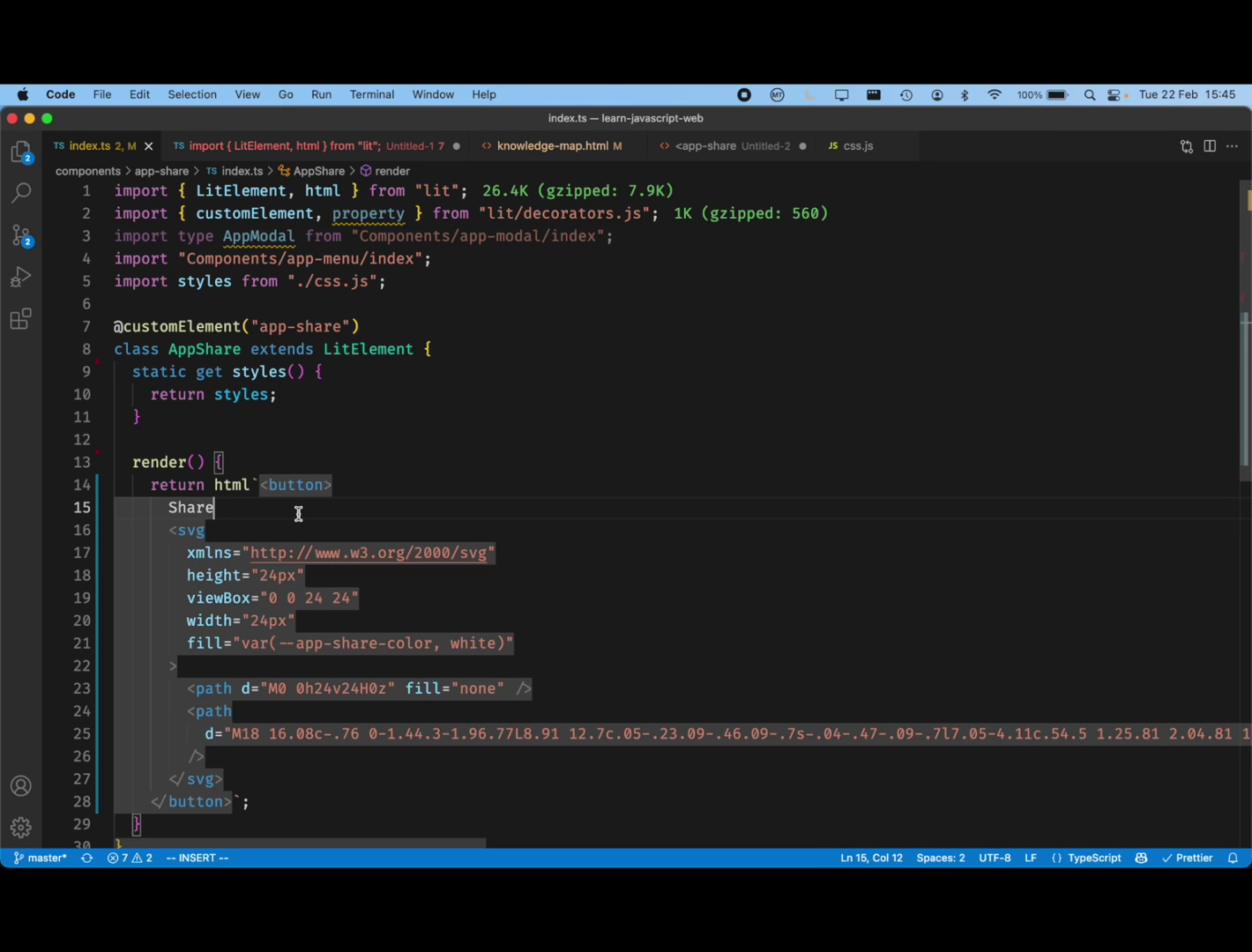
{"action": "scroll", "coordinate": [298, 513], "scroll_direction": "down", "scroll_amount": 1}
{"action": "key", "text": "super+Tab"}
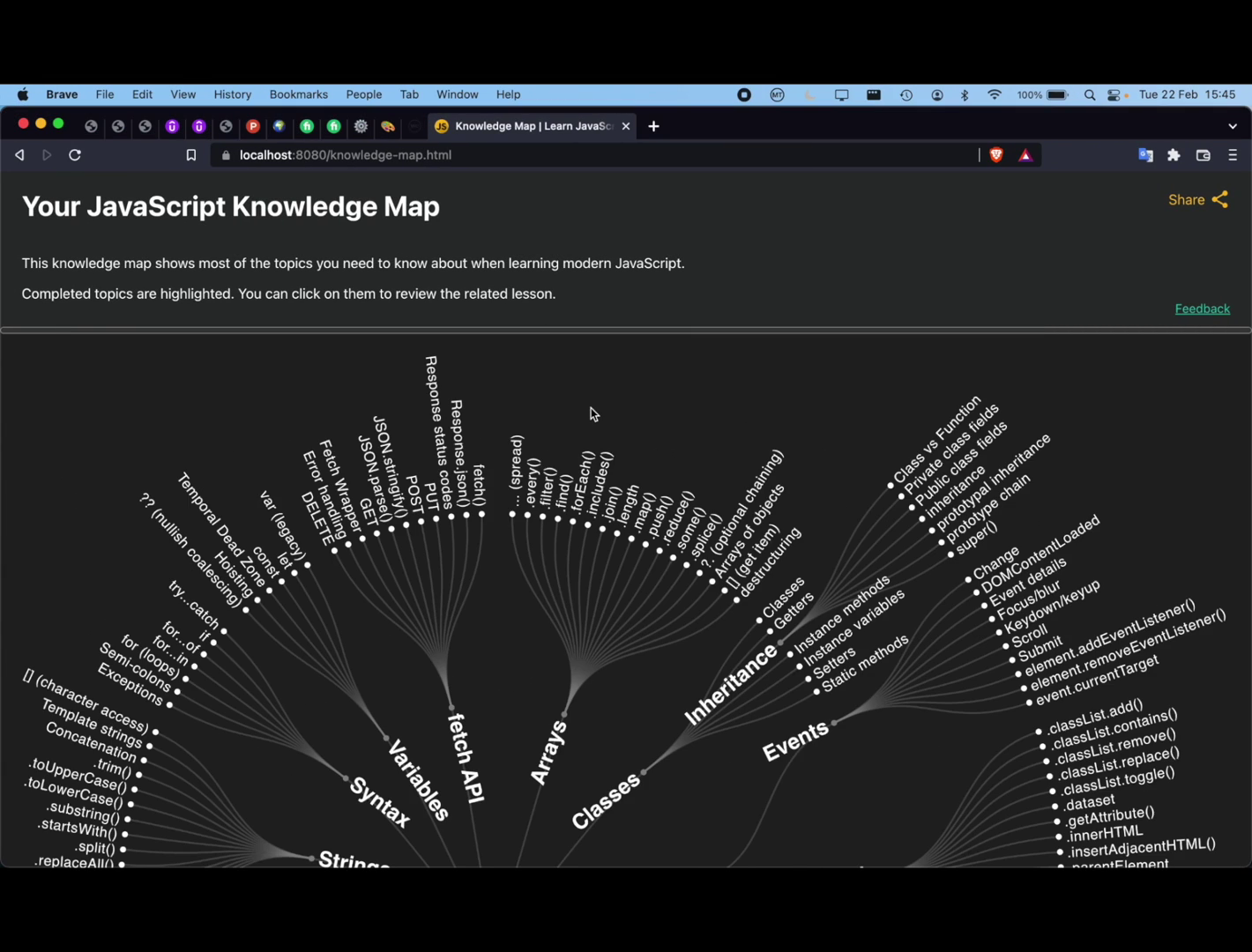
Inspect the Share button's style rules in Brave's developer tools.
{"action": "right_click", "coordinate": [1194, 211]}
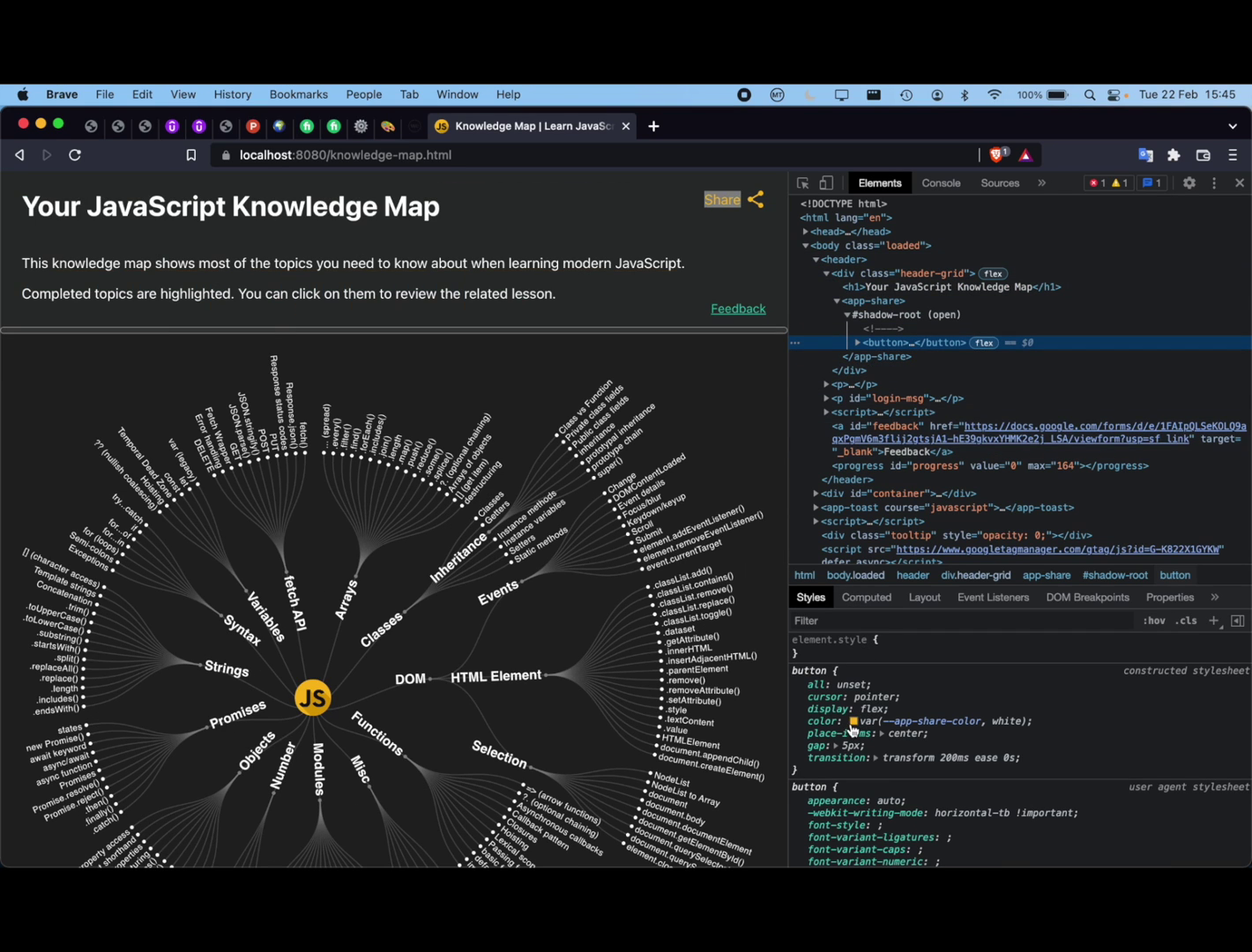
{"action": "left_click_drag", "start_coordinate": [1022, 758], "coordinate": [767, 689]}
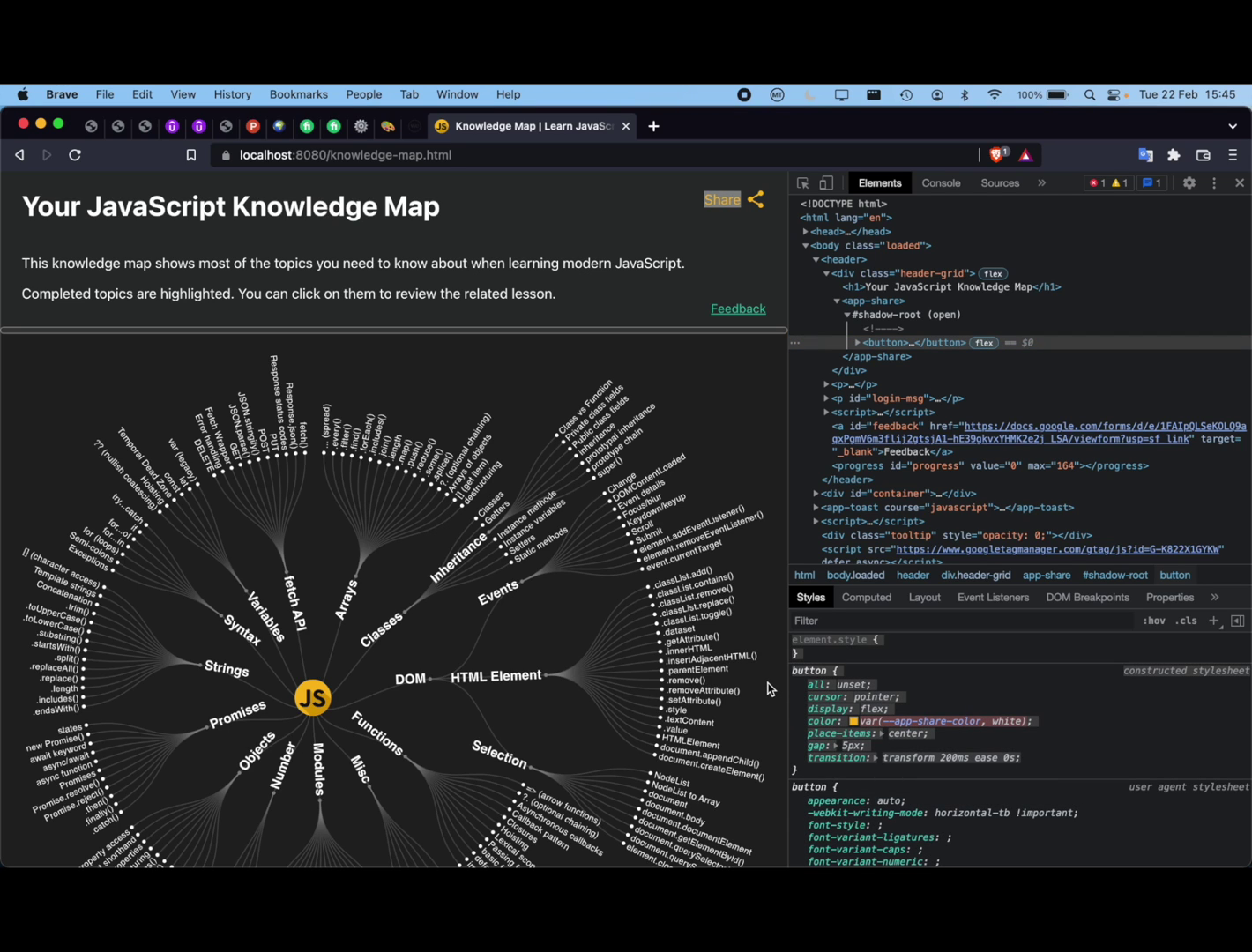
{"action": "left_click", "coordinate": [1239, 186]}
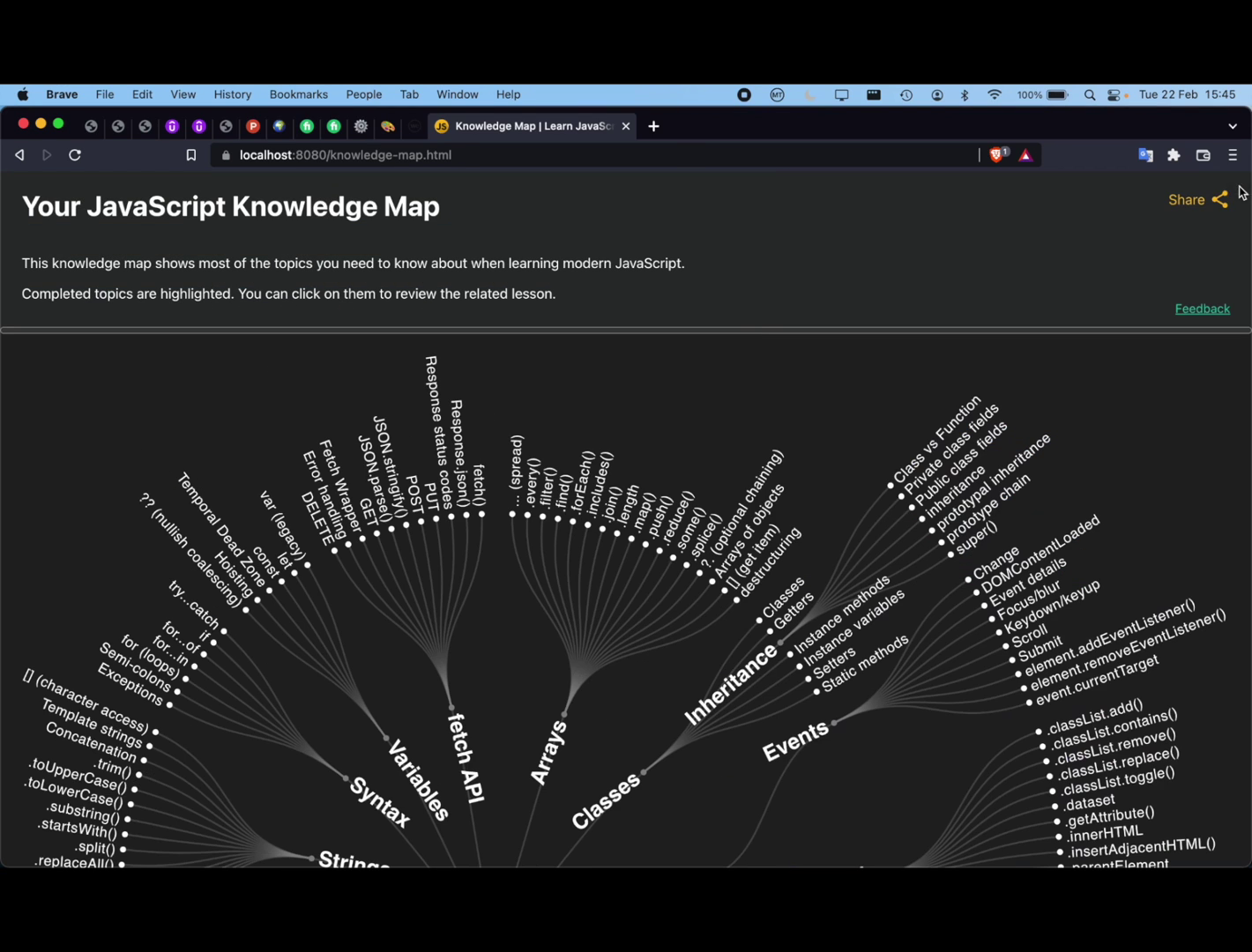
{"action": "key", "text": "ctrl+Right"}
Locate the custom color property in the button rule of css.js.
{"action": "left_click", "coordinate": [831, 148]}
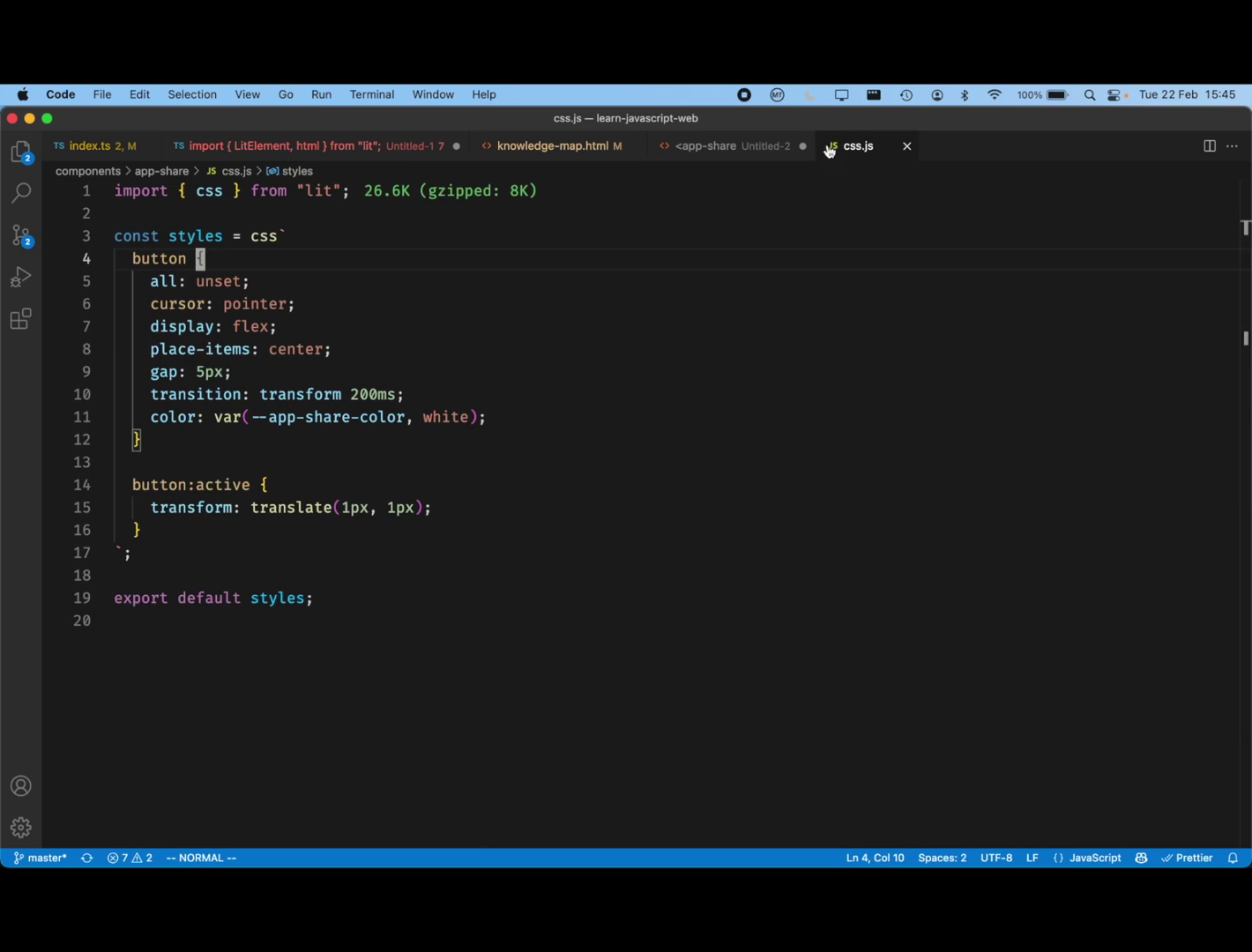
{"action": "left_click", "coordinate": [330, 349]}
{"action": "left_click_drag", "start_coordinate": [256, 417], "coordinate": [404, 420]}
{"action": "left_click", "coordinate": [406, 421]}
{"action": "left_click", "coordinate": [464, 421]}
Add --app-share-color: red to the Share button's element.style in Brave.
{"action": "key", "text": "ctrl+Left"}
{"action": "right_click", "coordinate": [1199, 206]}
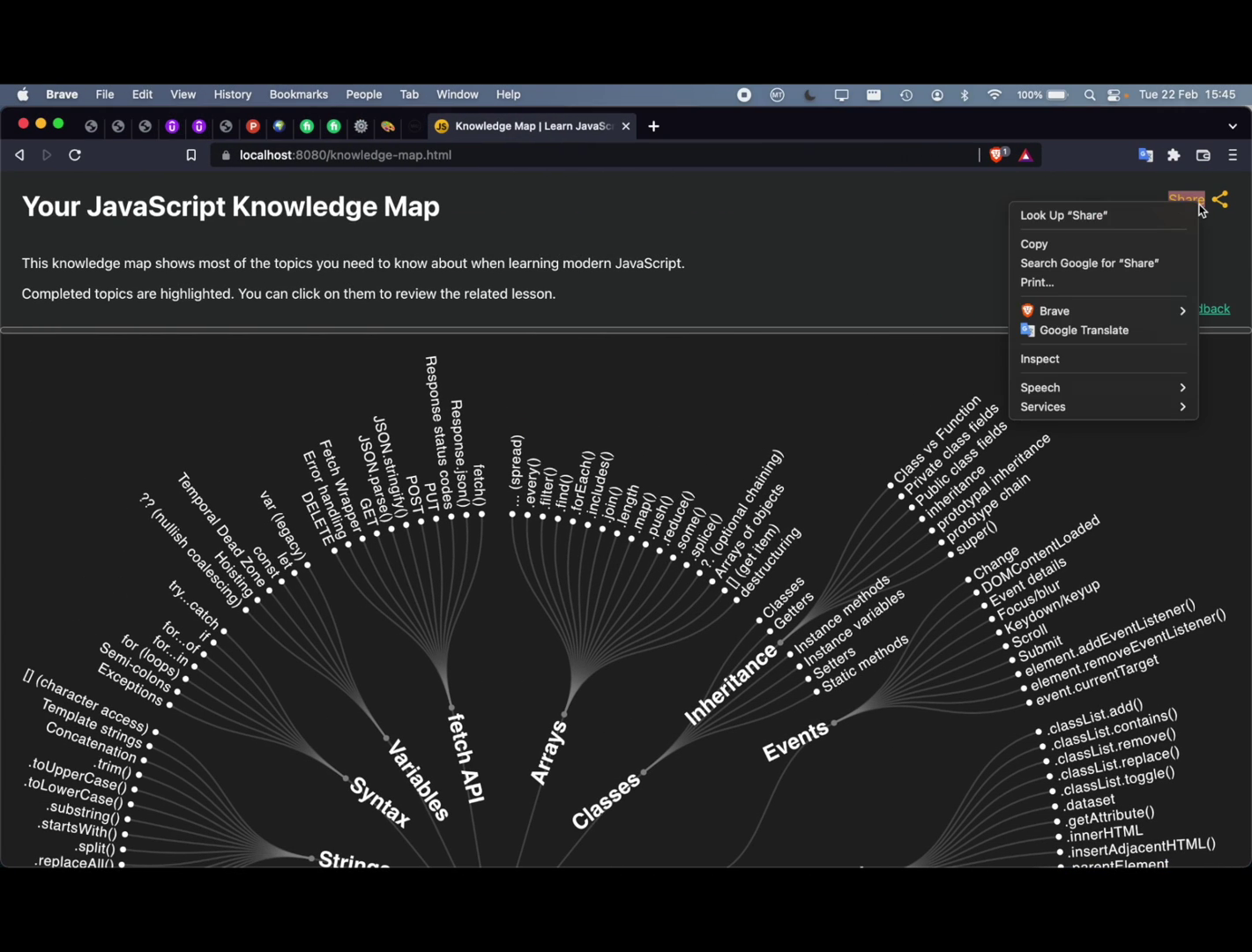
{"action": "left_click", "coordinate": [1084, 361]}
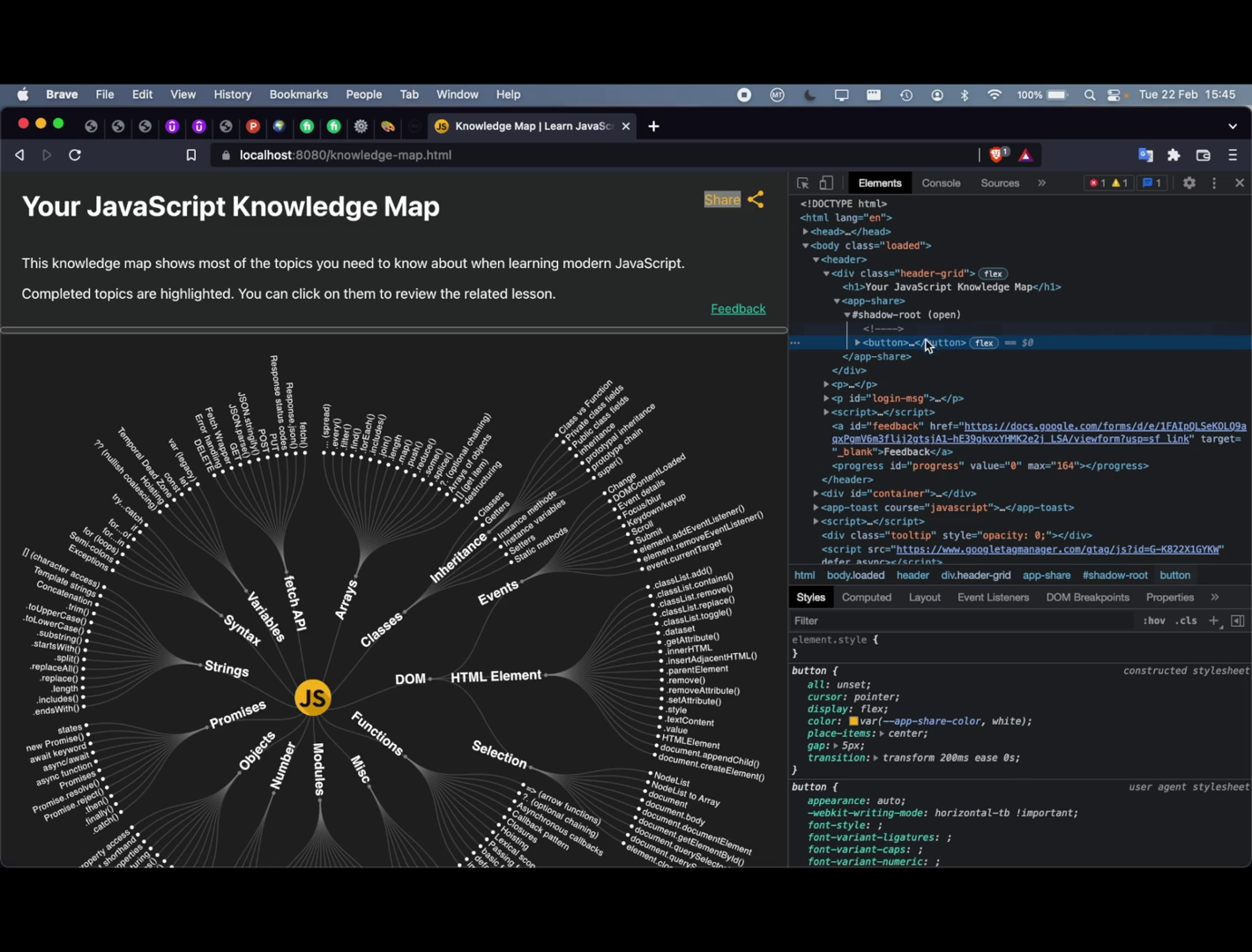
{"action": "left_click", "coordinate": [882, 654]}
{"action": "type", "text": "--app-share-"}
{"action": "key", "text": "Tab"}
{"action": "type", "text": "red"}
{"action": "key", "text": "Return"}
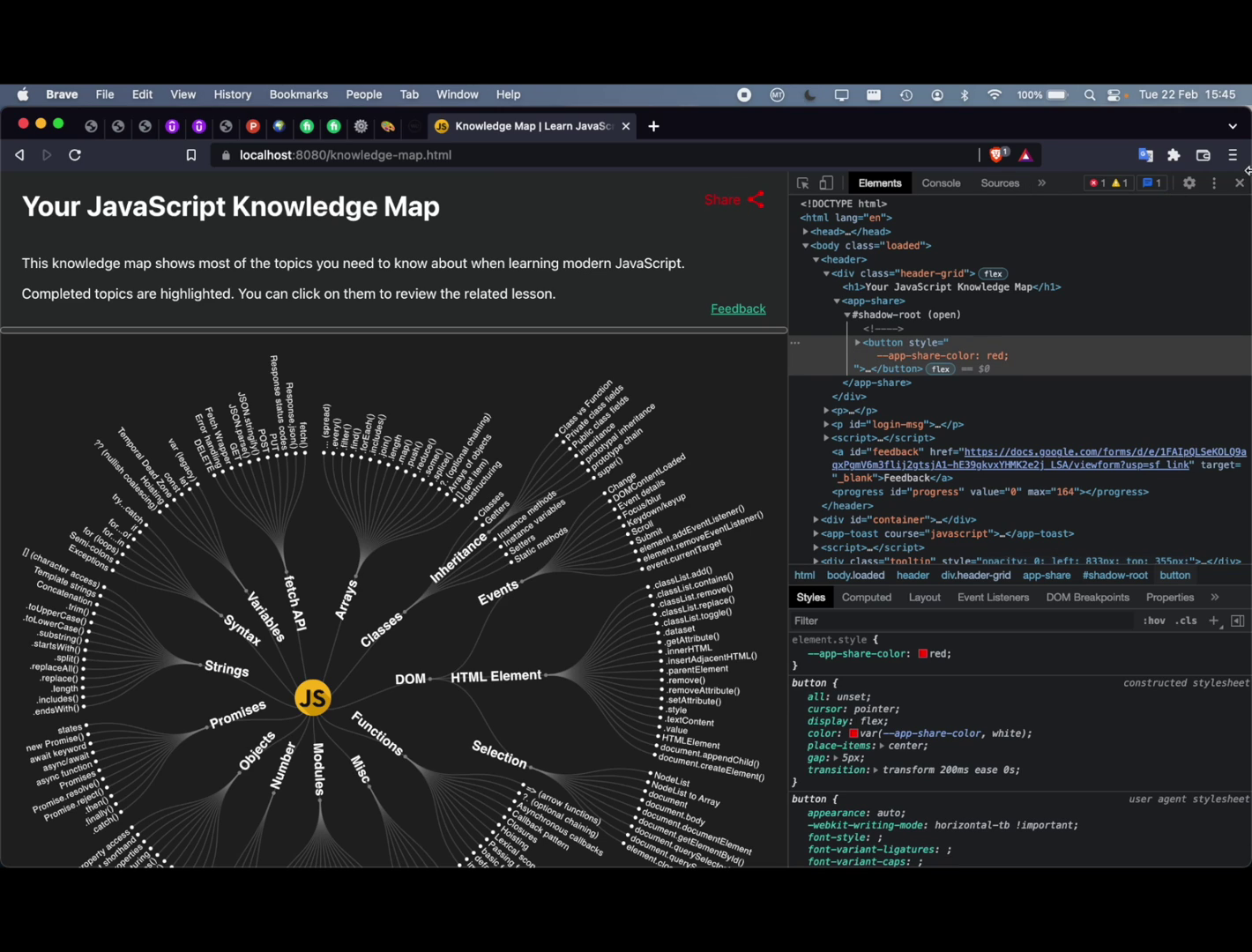
{"action": "key", "text": "super+Tab"}
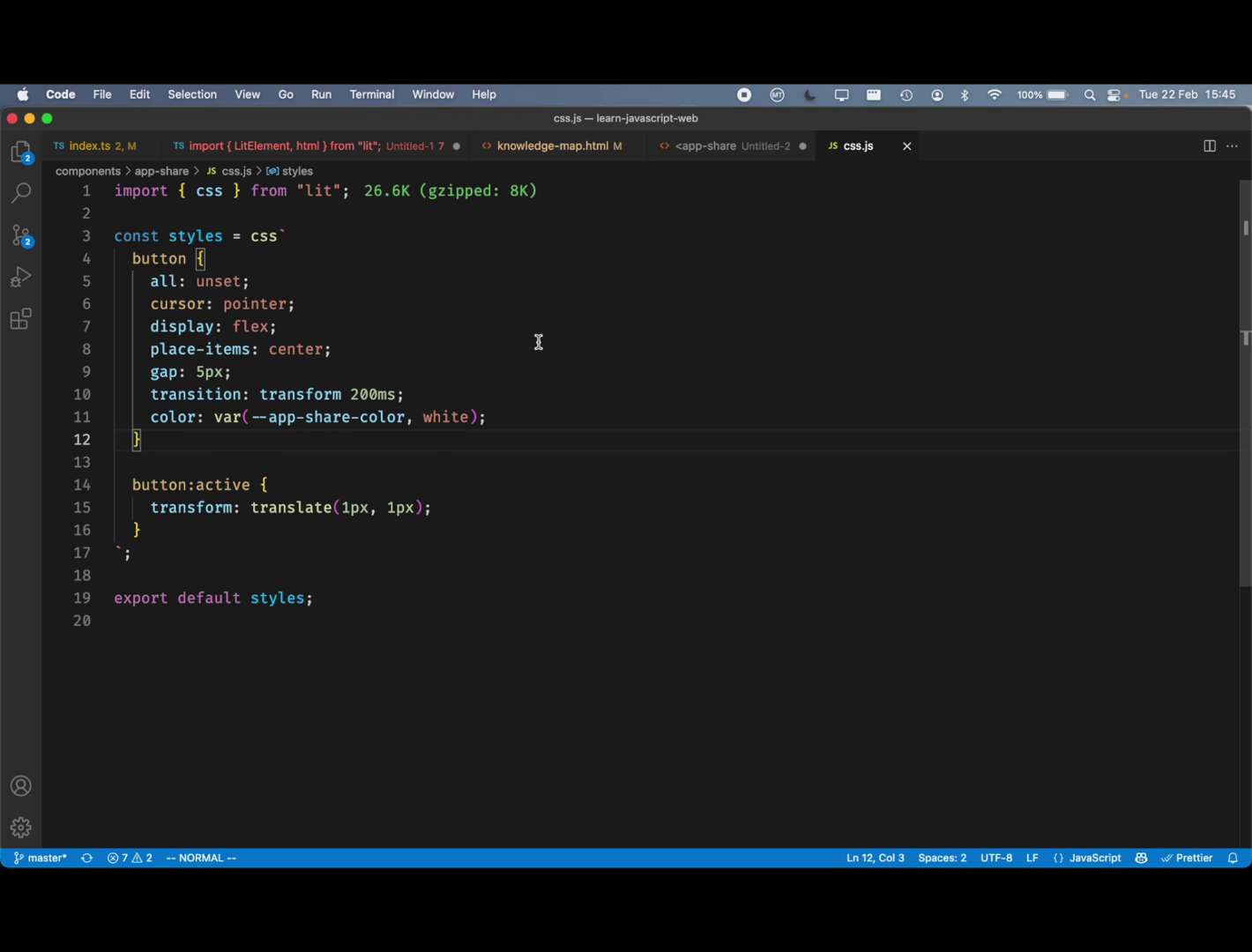
{"action": "key", "text": "super+w"}
{"action": "key", "text": "k"}
{"action": "key", "text": "dollar"}
{"action": "key", "text": "ctrl+shift+super+Right"}
{"action": "type", "text": "@click=\"${this.share}\">"}
Create a share() method whose body begins with navigator.share.
{"action": "left_click", "coordinate": [348, 412]}
{"action": "key", "text": "Return"}
{"action": "key", "text": "Return"}
{"action": "type", "text": "share"}
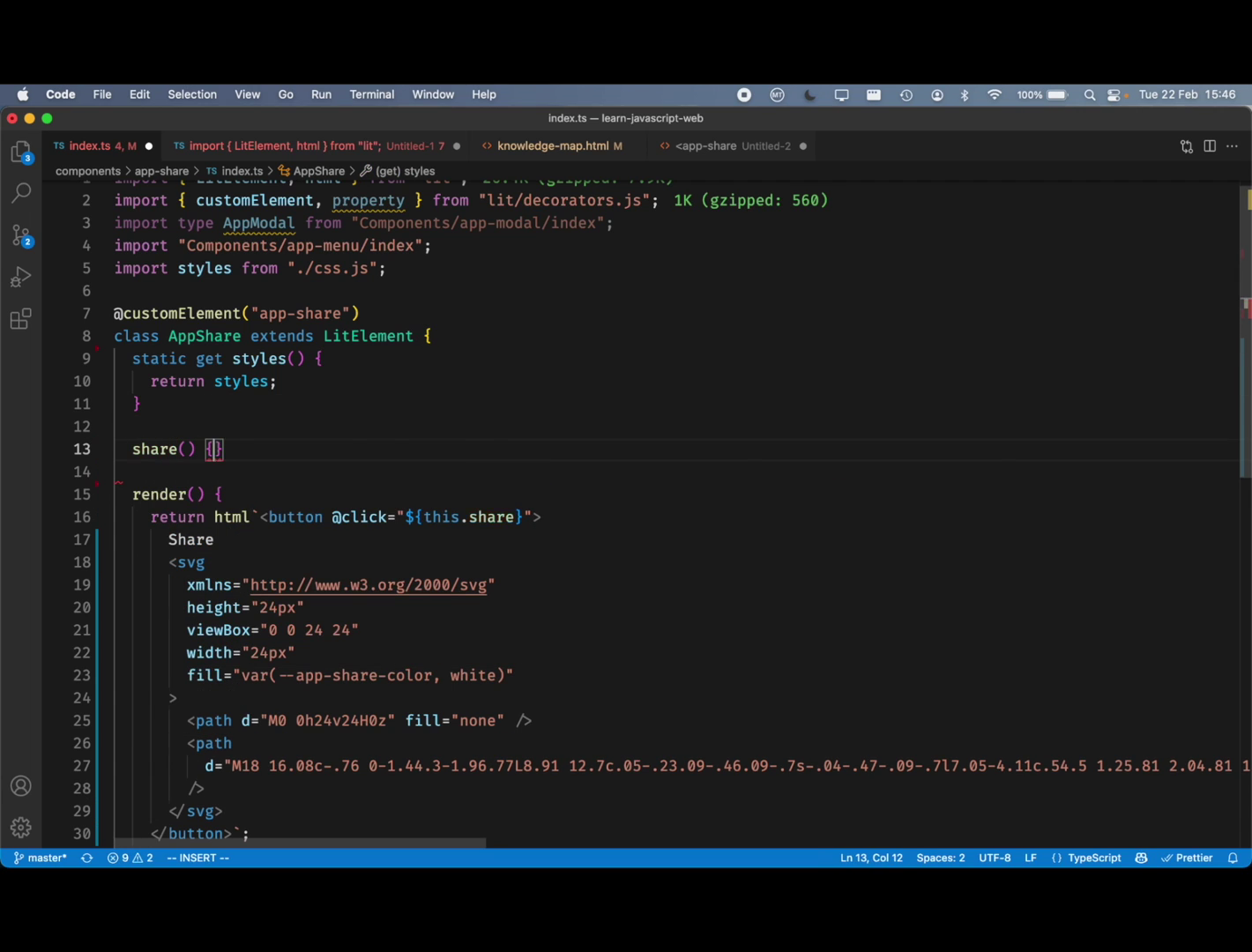
{"action": "type", "text": "() {"}
{"action": "key", "text": "Return"}
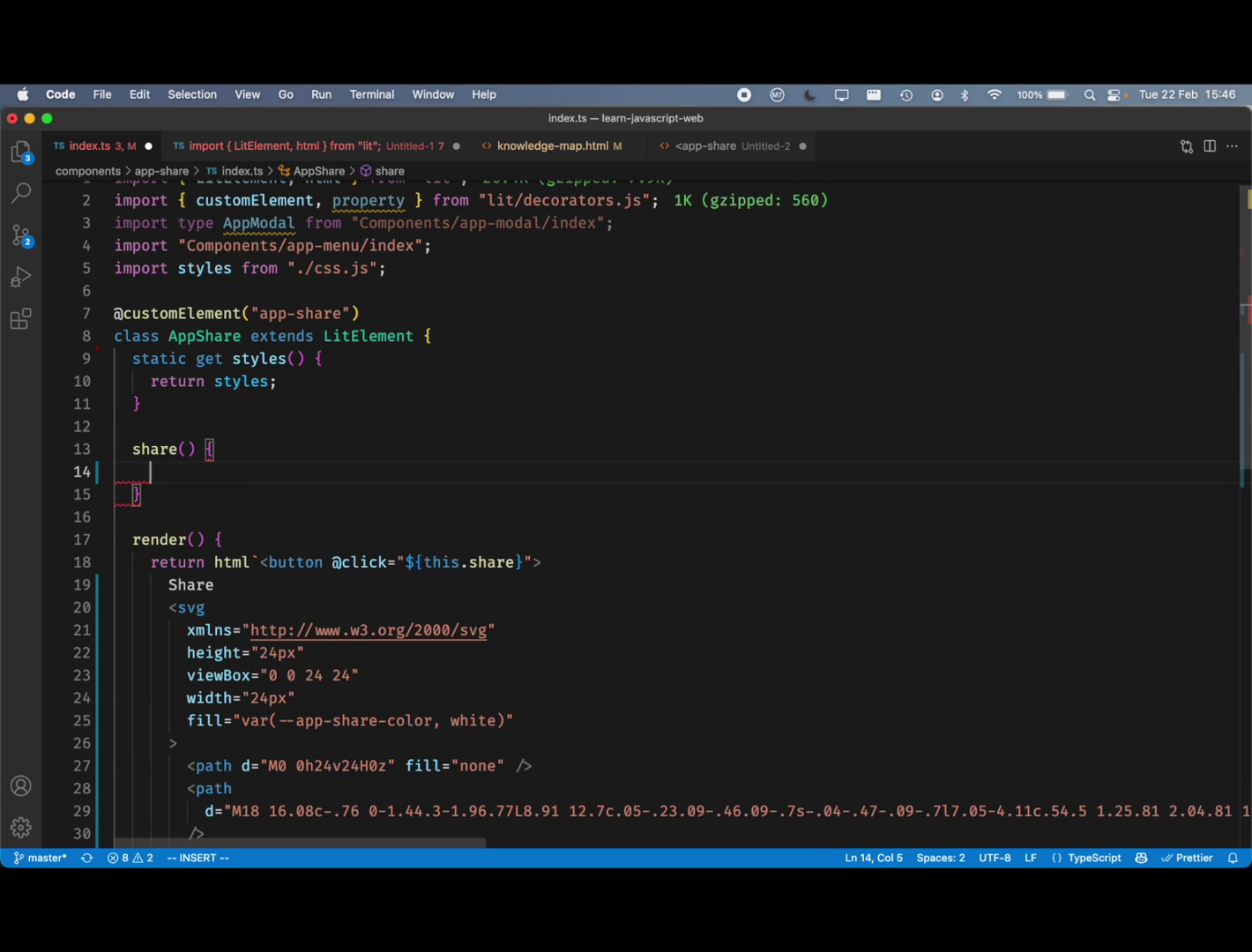
{"action": "type", "text": "navigator."}
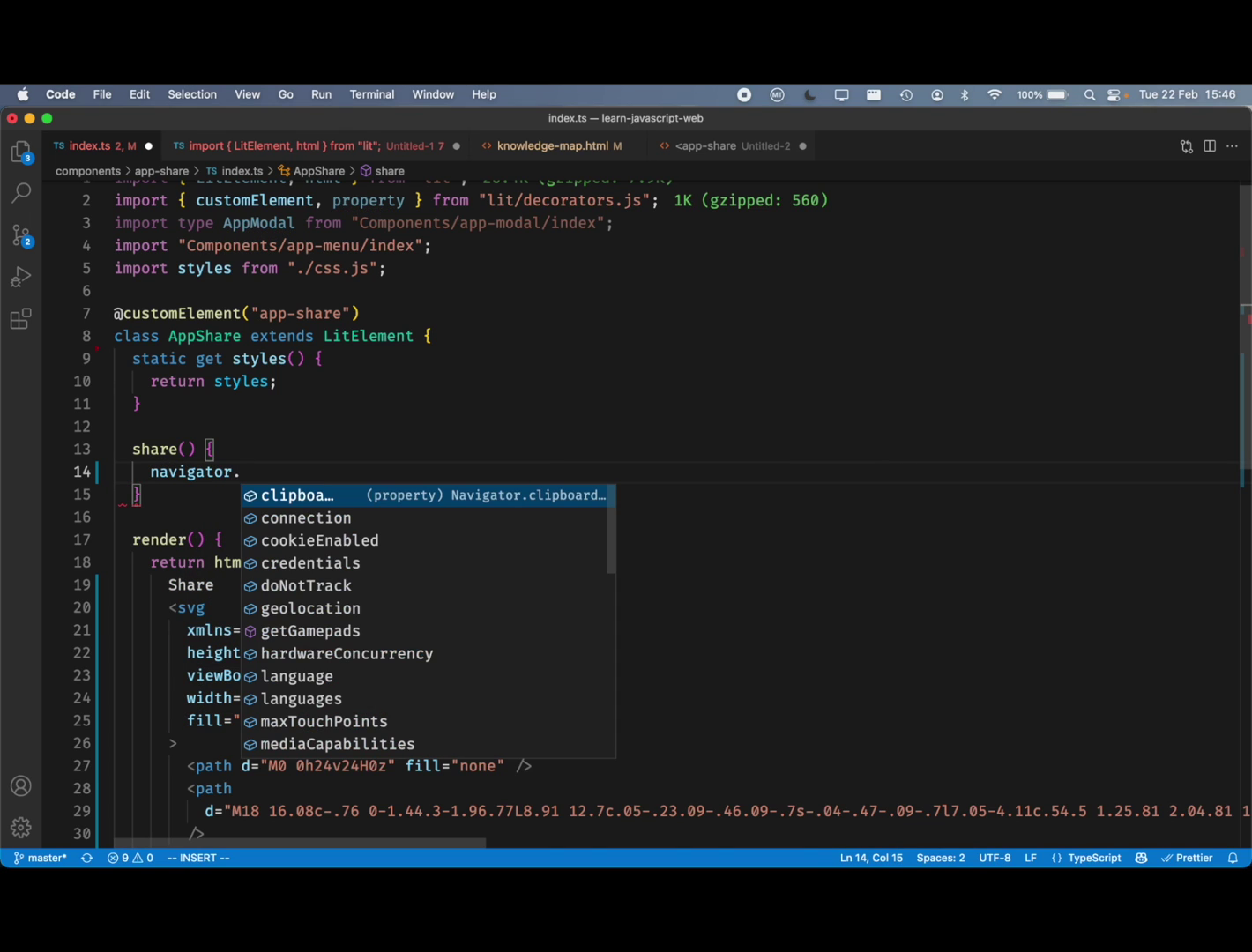
{"action": "type", "text": "share"}
{"action": "key", "text": "Escape"}
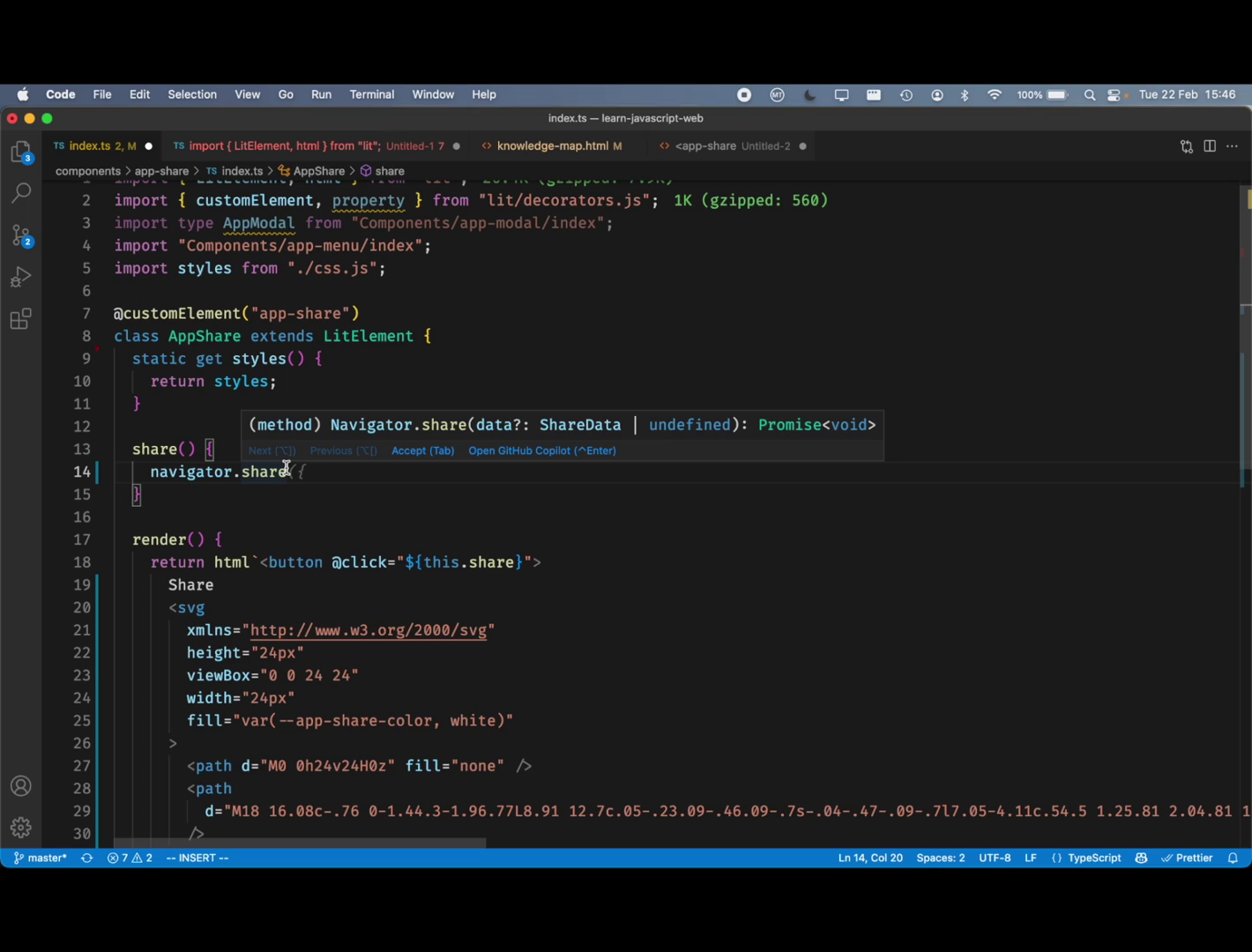
{"action": "left_click_drag", "start_coordinate": [287, 471], "coordinate": [150, 470]}
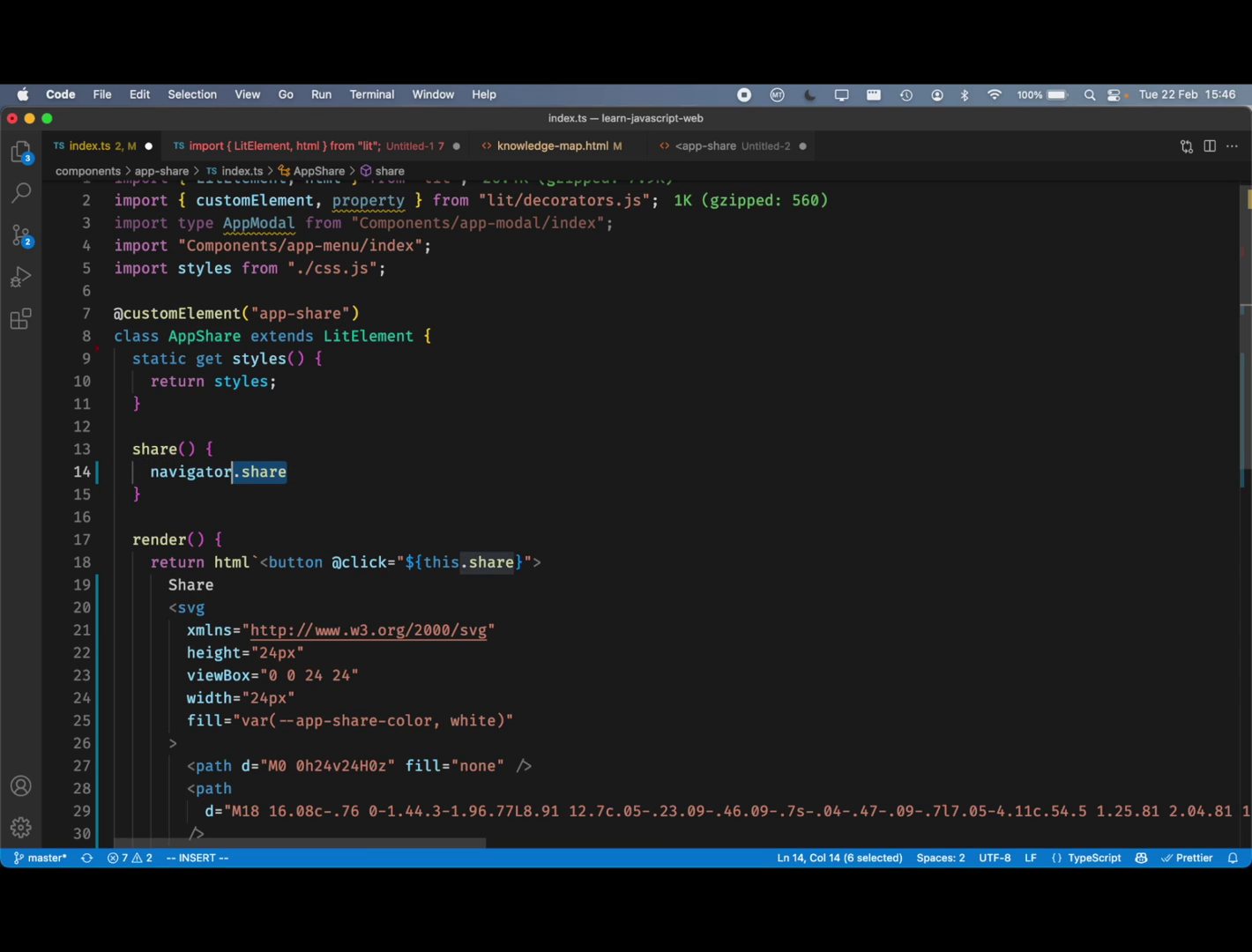
Wrap the share call in an if ('share' in navigator) block with an else fallback.
{"action": "key", "text": "BackSpace"}
{"action": "type", "text": "('share' in nav"}
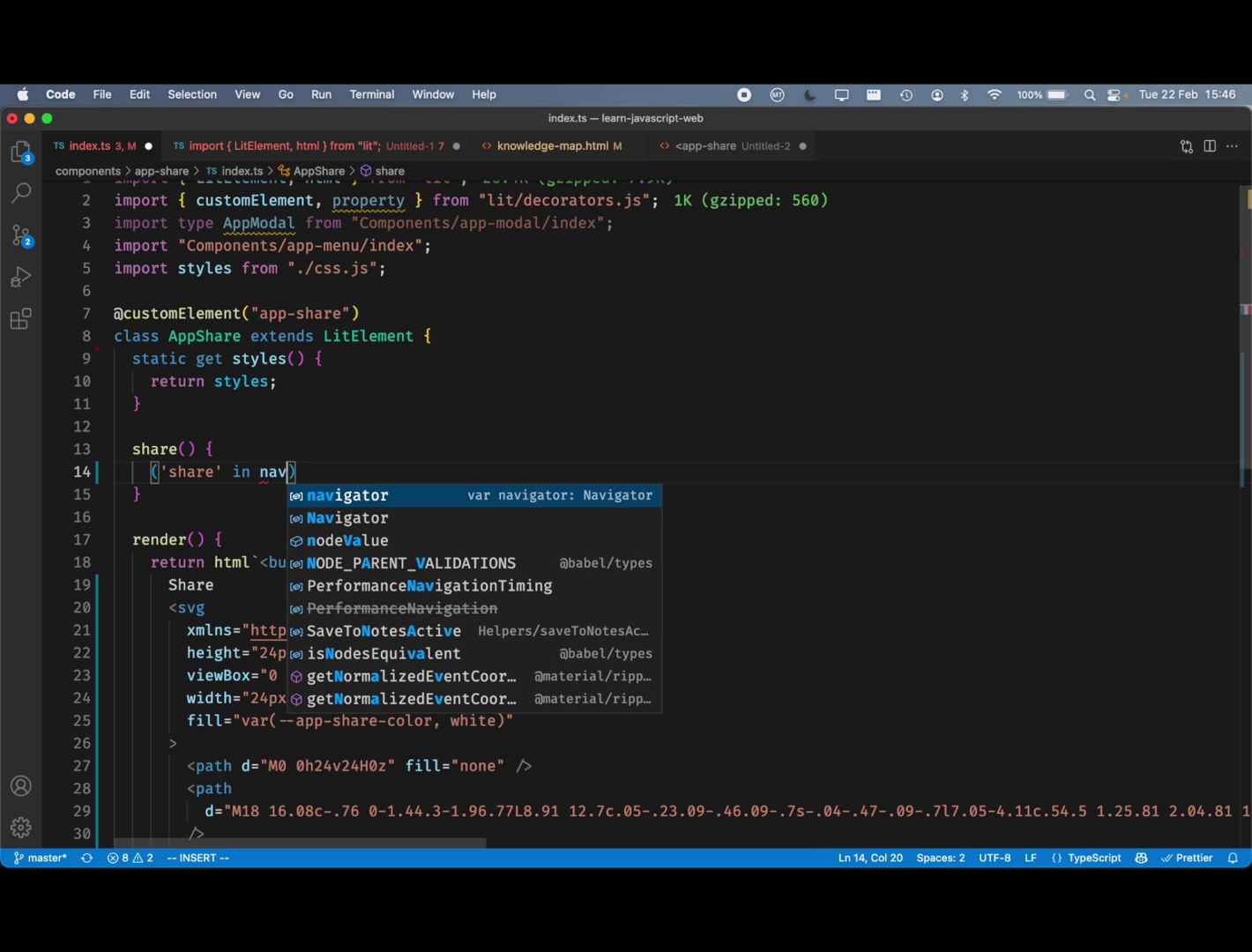
{"action": "type", "text": "igator) {"}
{"action": "key", "text": "Return"}
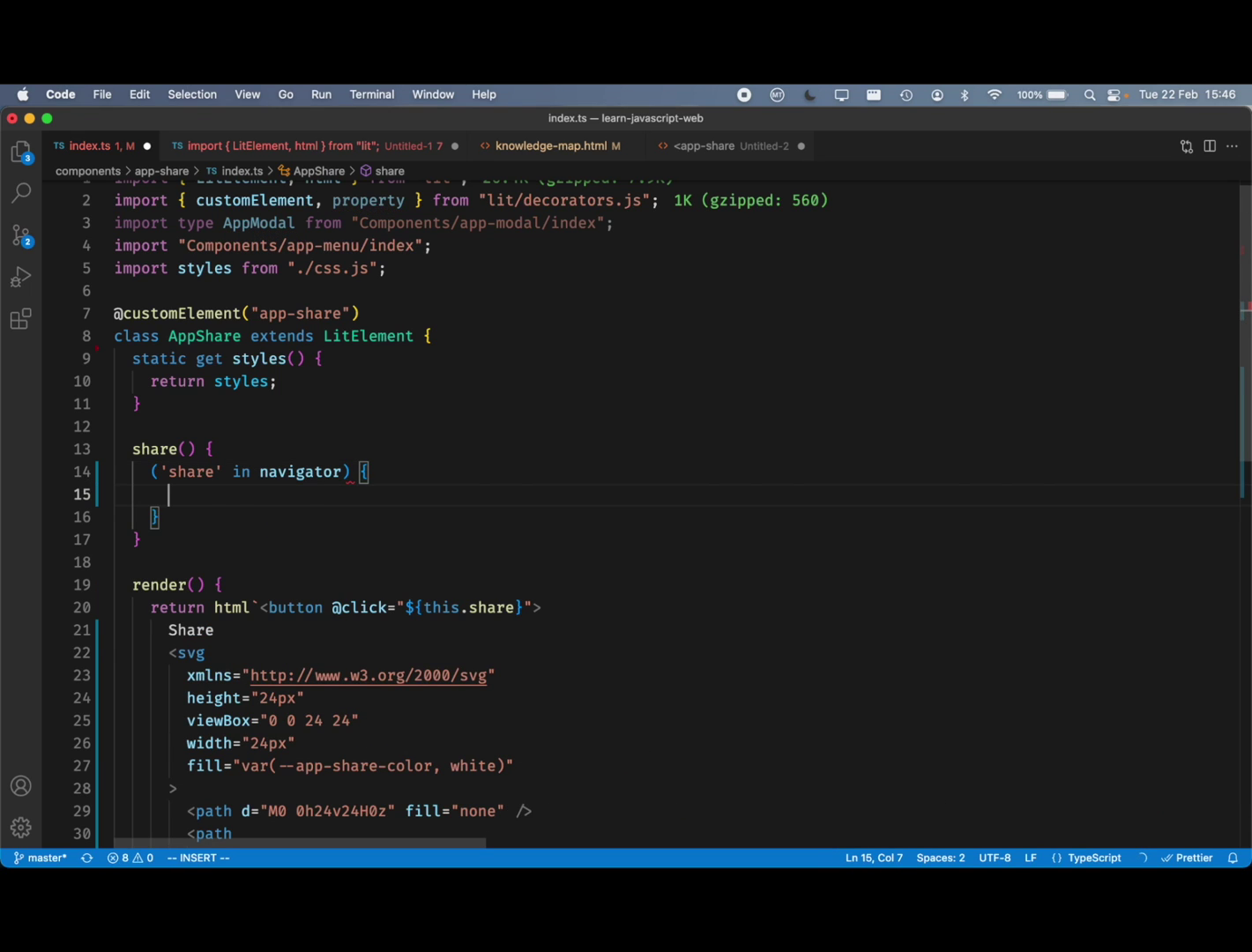
{"action": "key", "text": "Escape"}
{"action": "type", "text": "kiif"}
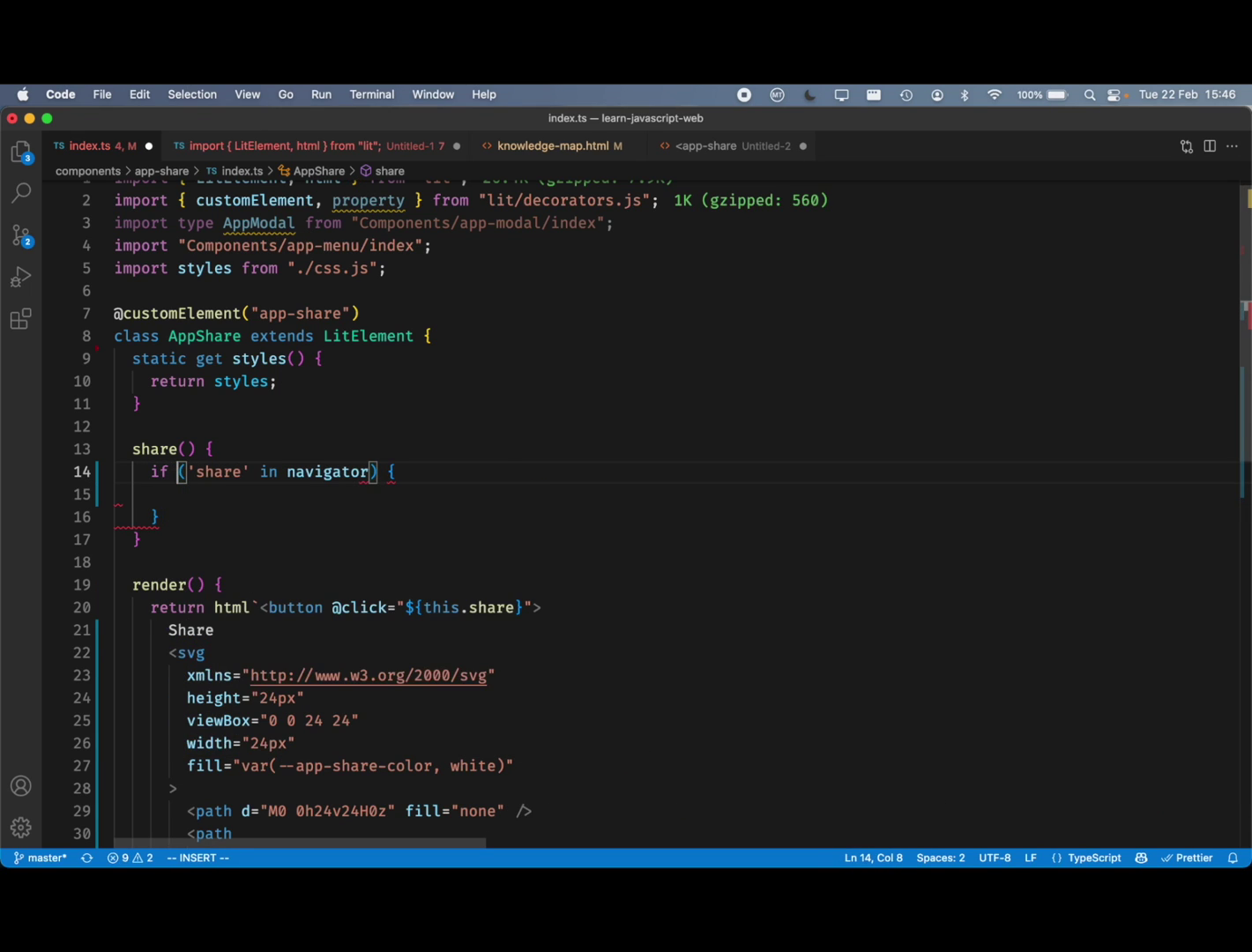
{"action": "left_click", "coordinate": [237, 500]}
{"action": "key", "text": "Down"}
{"action": "key", "text": "End"}
{"action": "type", "text": "else {"}
{"action": "key", "text": "Return"}
{"action": "type", "text": "// default to opening a model"}
{"action": "key", "text": "Return"}
{"action": "key", "text": "Up"}
{"action": "key", "text": "Up"}
{"action": "key", "text": "Up"}
{"action": "type", "text": "// use the Web Share API"}
Accept Copilot's navigator.share suggestion with title, text and url (location.href) properties.
{"action": "key", "text": "Return"}
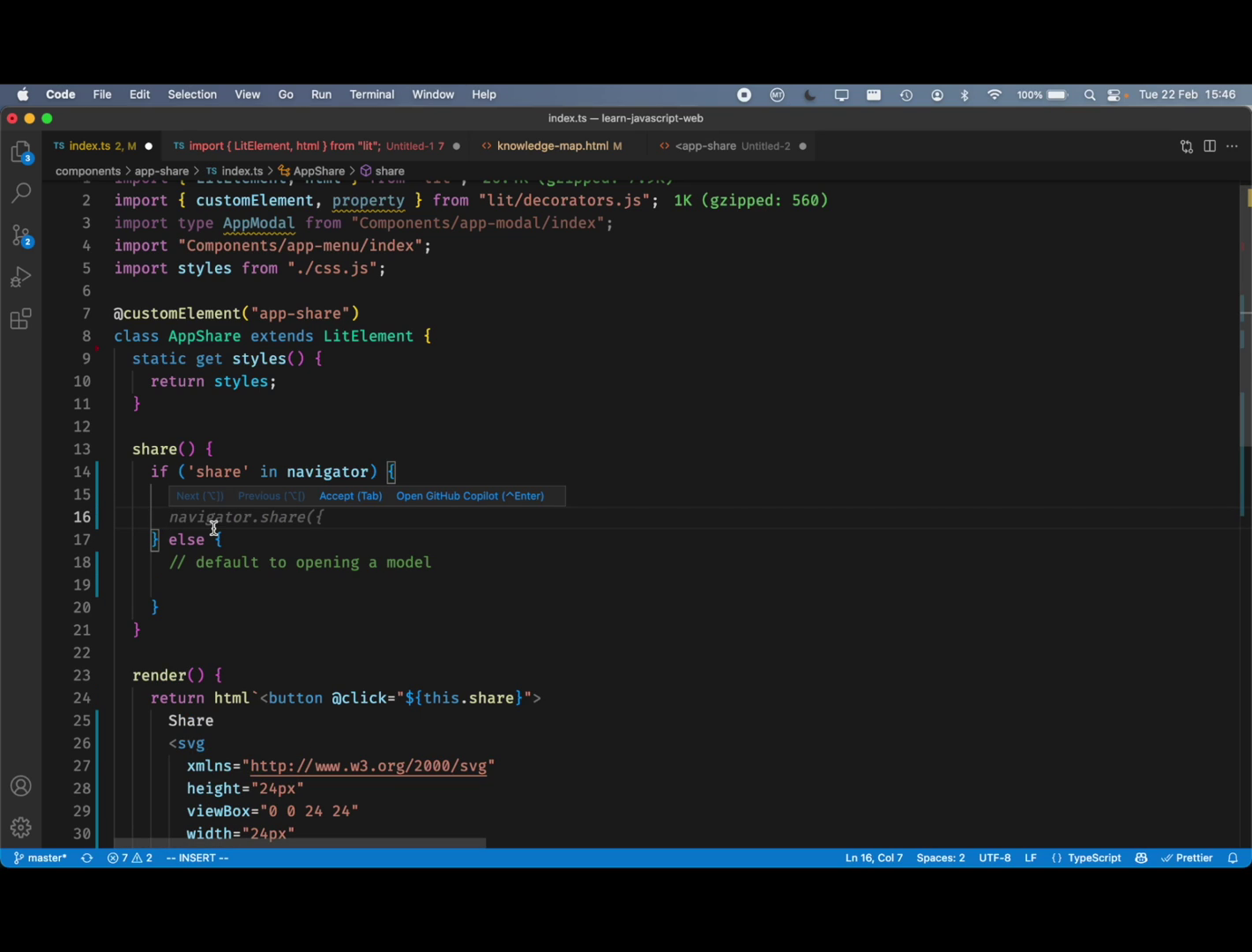
{"action": "key", "text": "Tab"}
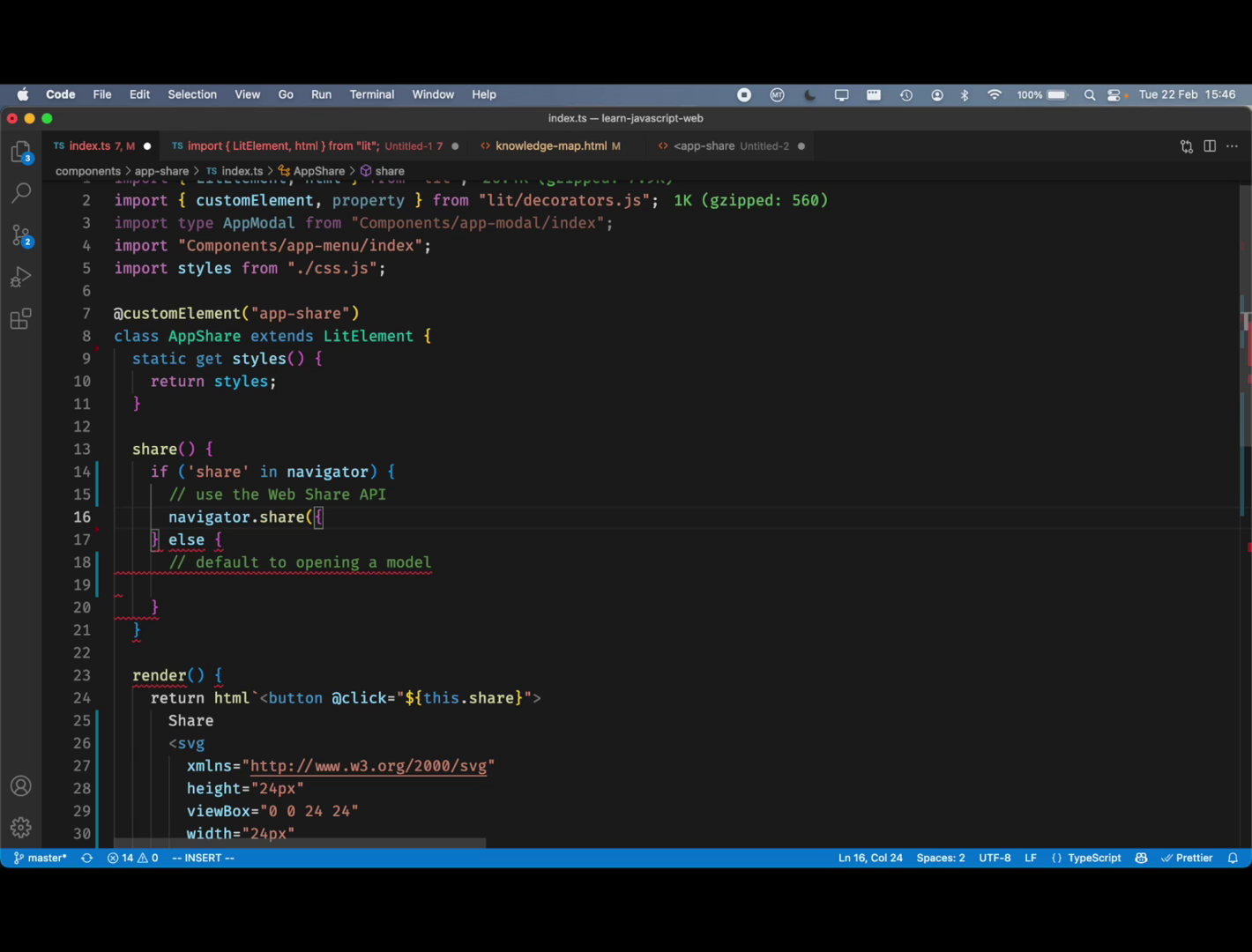
{"action": "key", "text": "Return"}
{"action": "type", "text": "})"}
{"action": "key", "text": "Up"}
{"action": "type", "text": "title: \"\","}
{"action": "key", "text": "Return"}
{"action": "type", "text": "text: \"\","}
{"action": "key", "text": "Return"}
{"action": "type", "text": "url"}
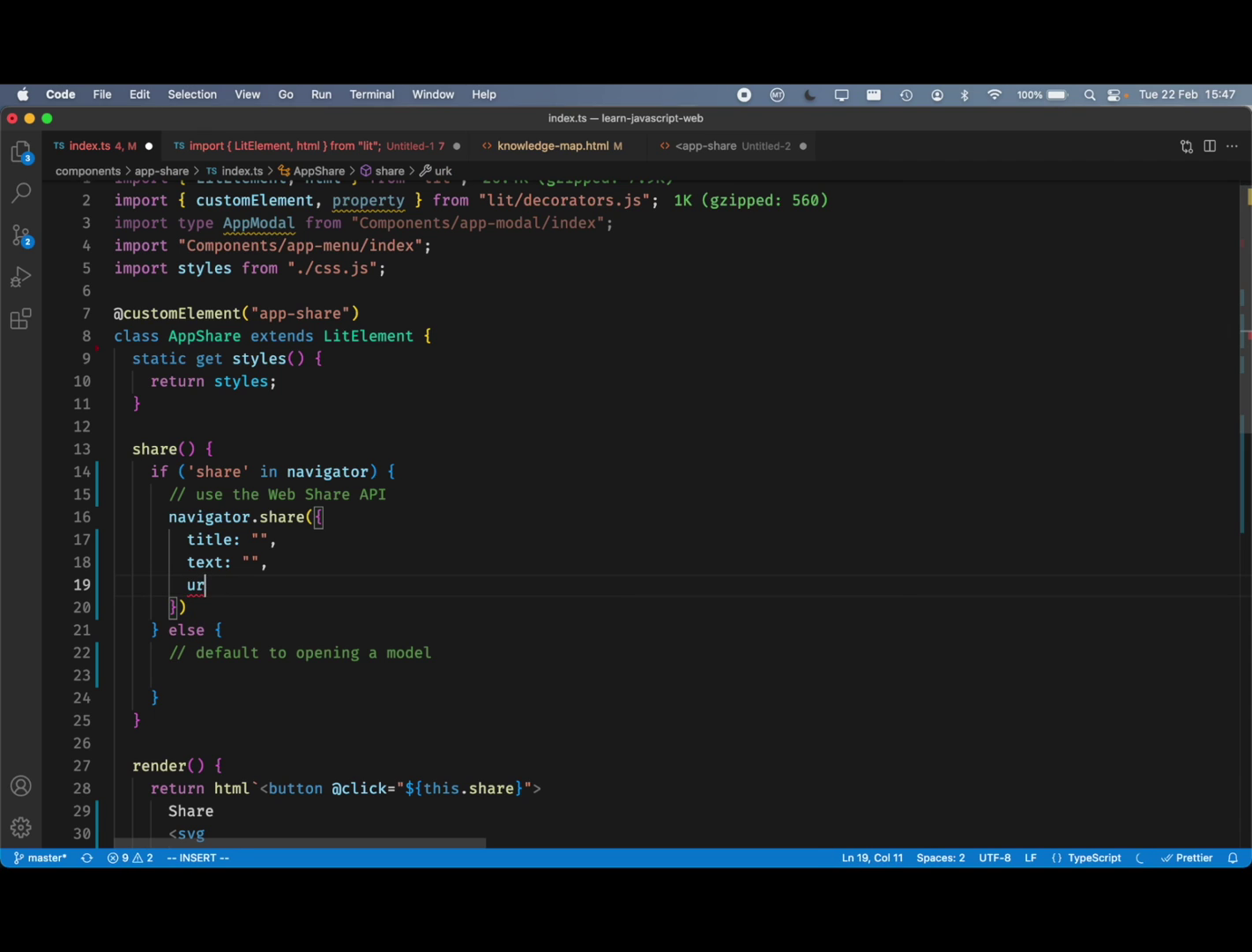
{"action": "type", "text": ": window."}
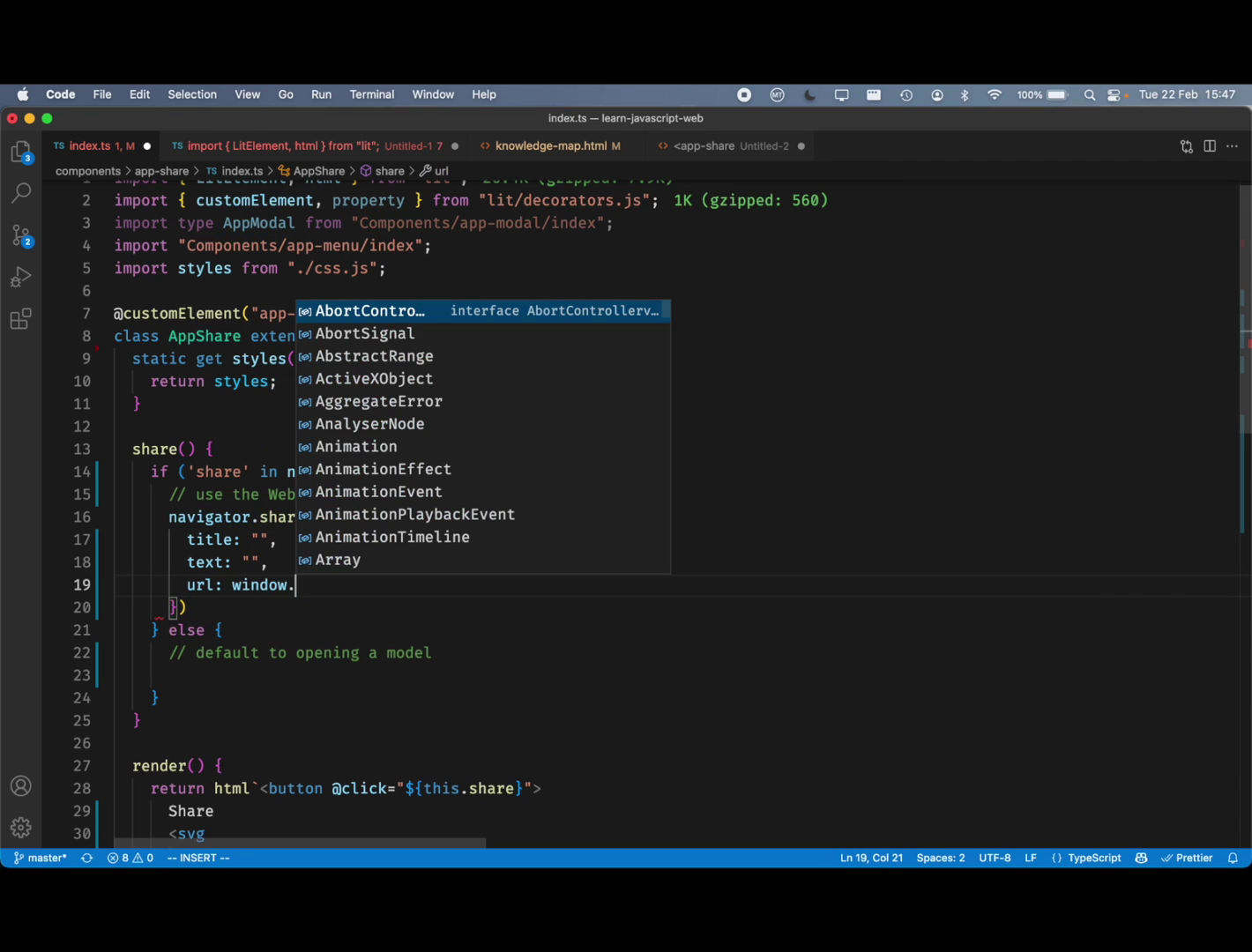
{"action": "key", "text": "Escape"}
{"action": "key", "text": "Tab"}
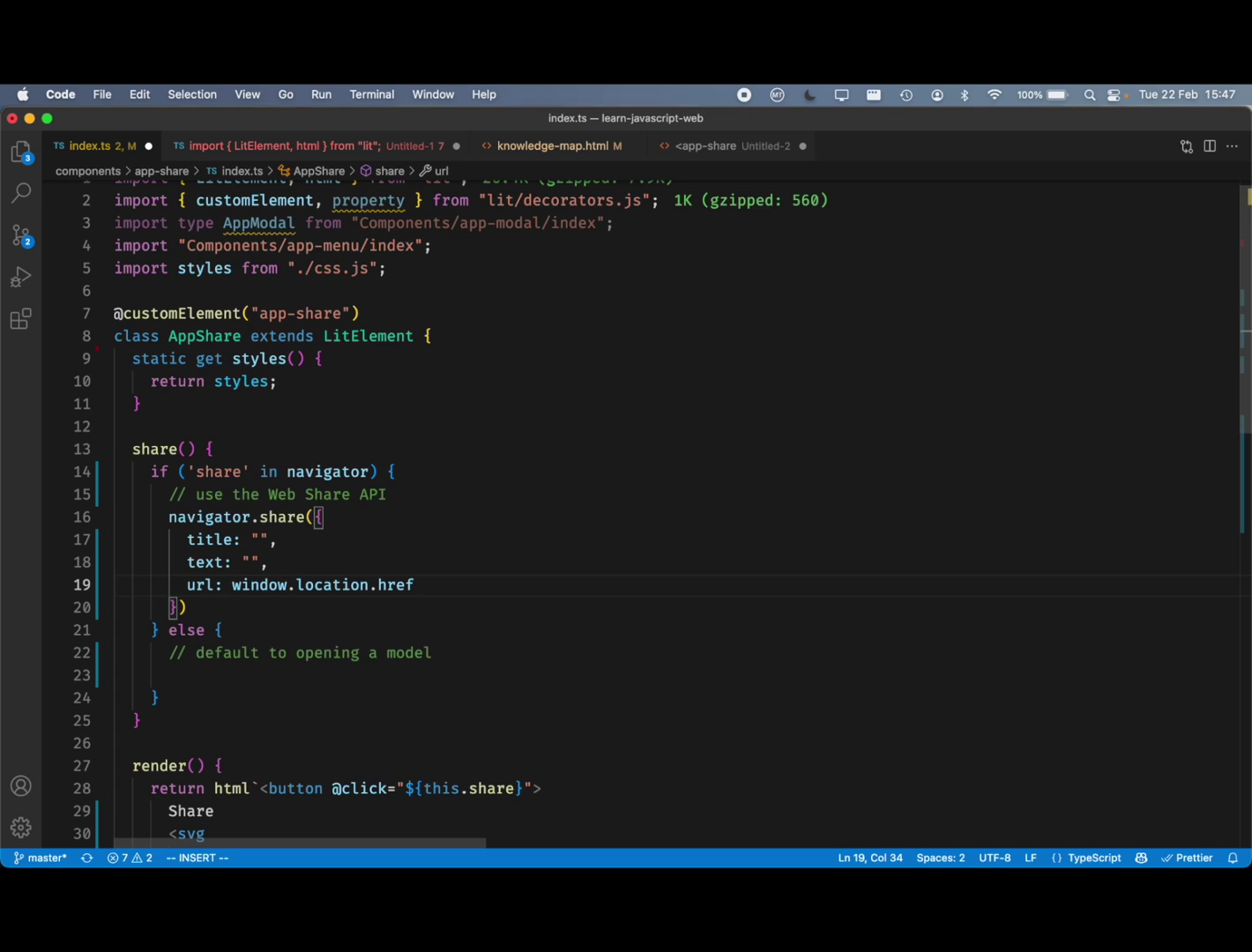
Replace the url value with the knowledge-map URL, fix its typo, and save to reformat.
{"action": "key", "text": "shift+alt+Left"}
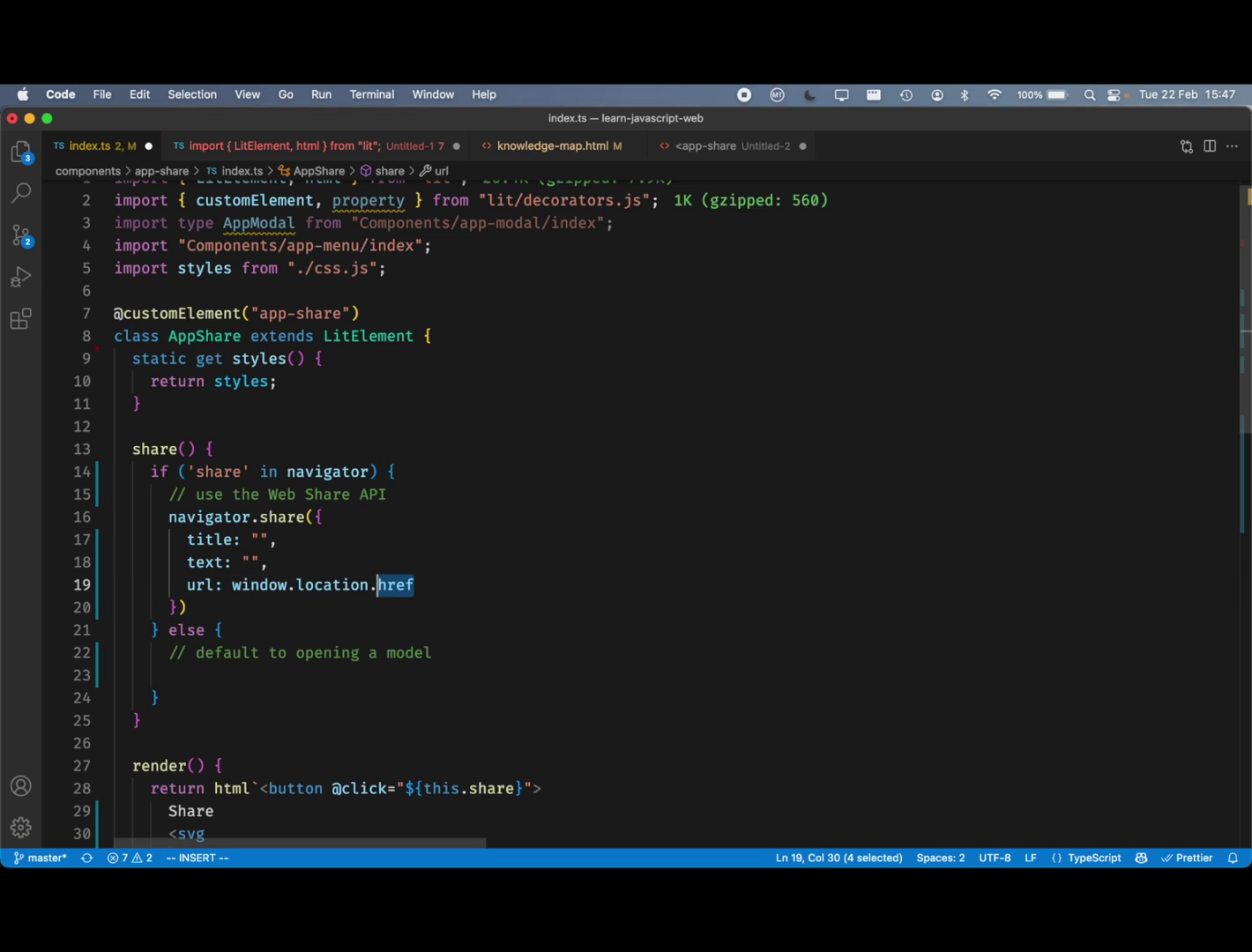
{"action": "key", "text": "shift+alt+Left"}
{"action": "key", "text": "shift+alt+Left"}
{"action": "key", "text": "shift+alt+Left"}
{"action": "key", "text": "shift+alt+Right"}
{"action": "key", "text": "shift+Right"}
{"action": "key", "text": "shift+Right"}
{"action": "type", "text": "\""}
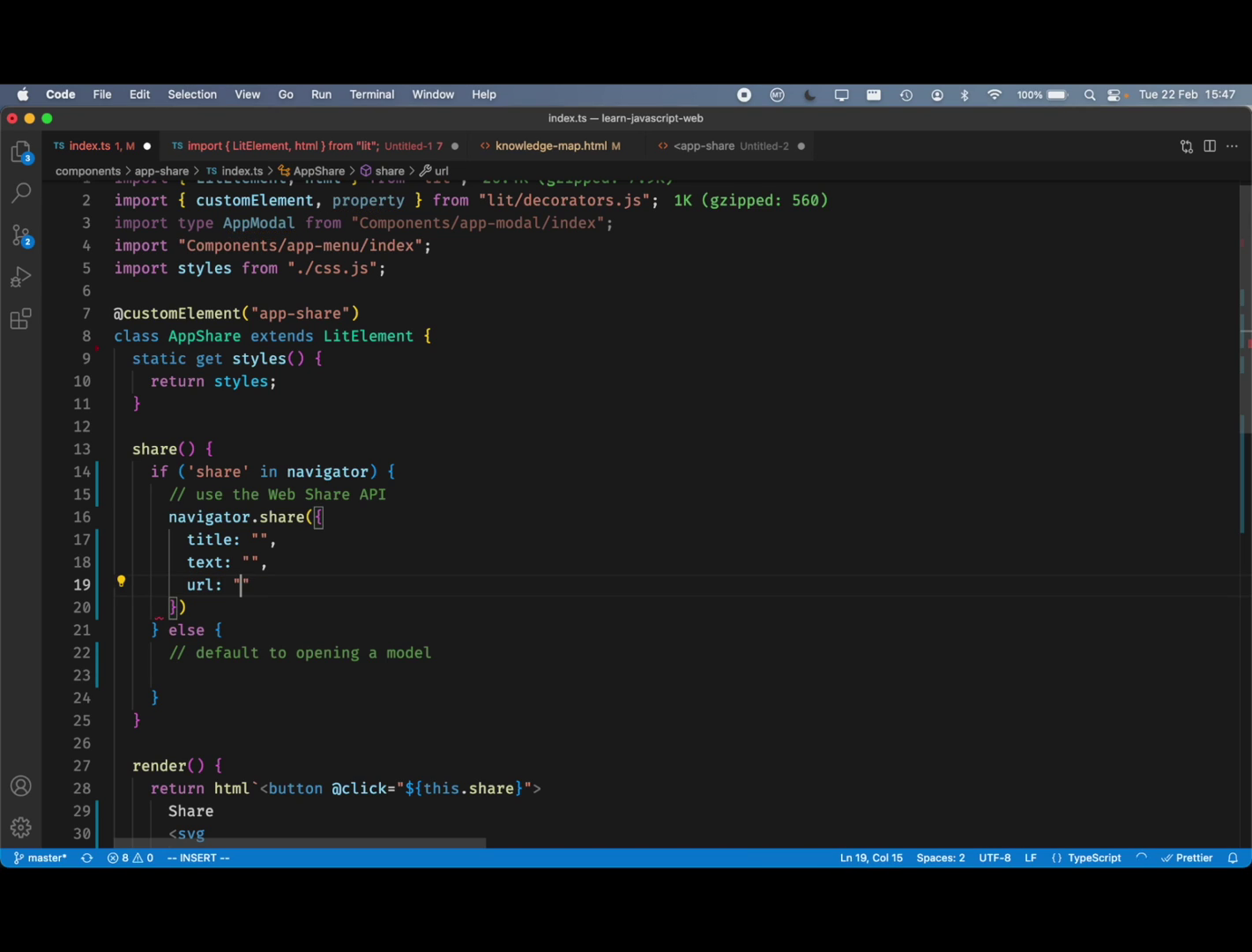
{"action": "type", "text": "https://learnjavascript.oin"}
{"action": "key", "text": "BackSpace"}
{"action": "key", "text": "BackSpace"}
{"action": "type", "text": "nline/knowledge-map.html"}
{"action": "key", "text": "ctrl+s"}
{"action": "type", "text": "?url"}
{"action": "key", "text": "alt+shift+Left"}
{"action": "key", "text": "BackSpace"}
{"action": "key", "text": "BackSpace"}
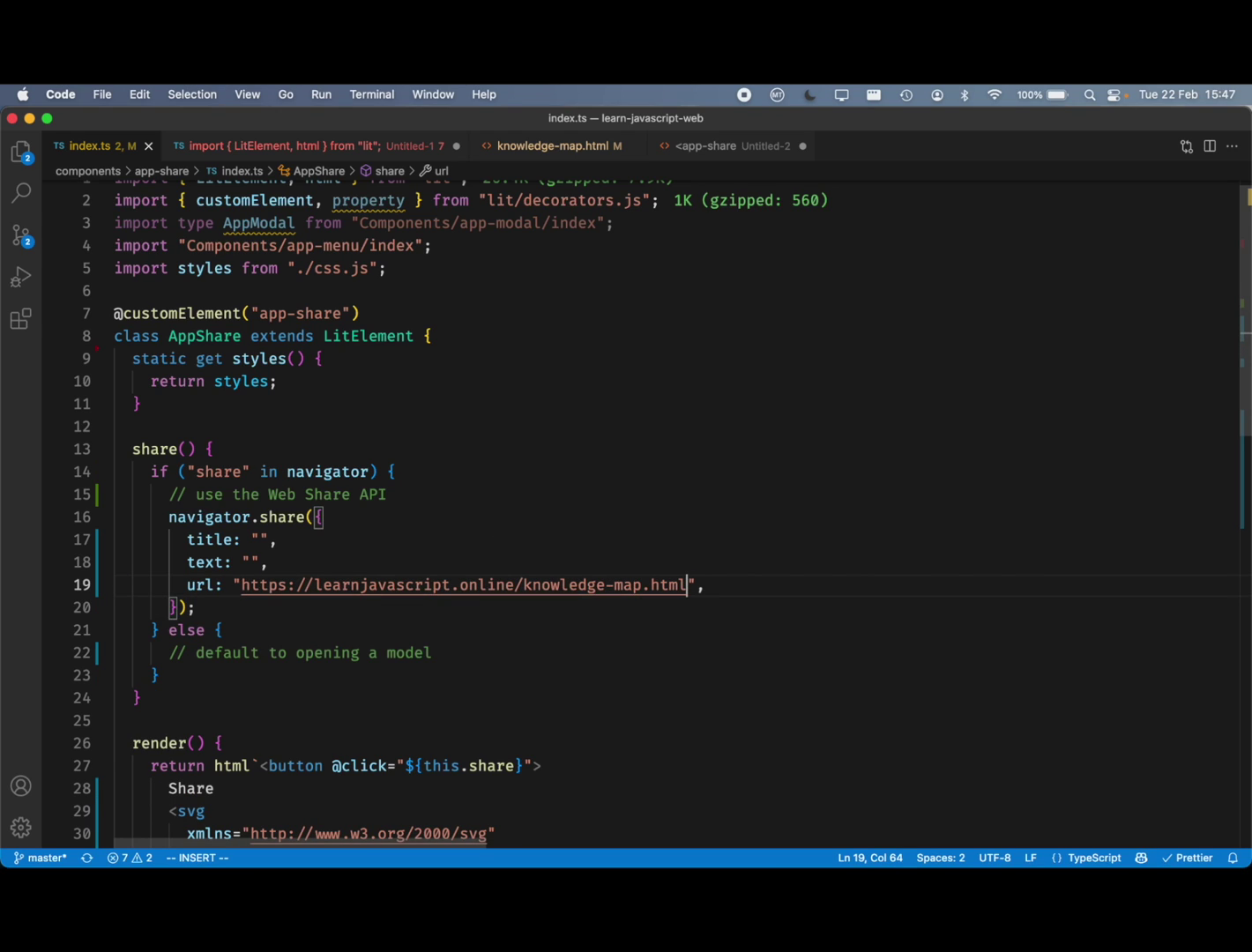
Fill in the empty title and text strings of the share call, then bring up Safari.
{"action": "left_click", "coordinate": [245, 565]}
{"action": "type", "text": "iCheck out this interactive JavaScript Knowledge Map"}
{"action": "left_click", "coordinate": [259, 538]}
{"action": "type", "text": "JavaScript Knowledge Map"}
{"action": "key", "text": "super+Tab"}
{"action": "key", "text": "super+l"}
{"action": "key", "text": "super+space"}
Load the localhost knowledge map in Safari and open the Web Inspector console.
{"action": "key", "text": "Escape"}
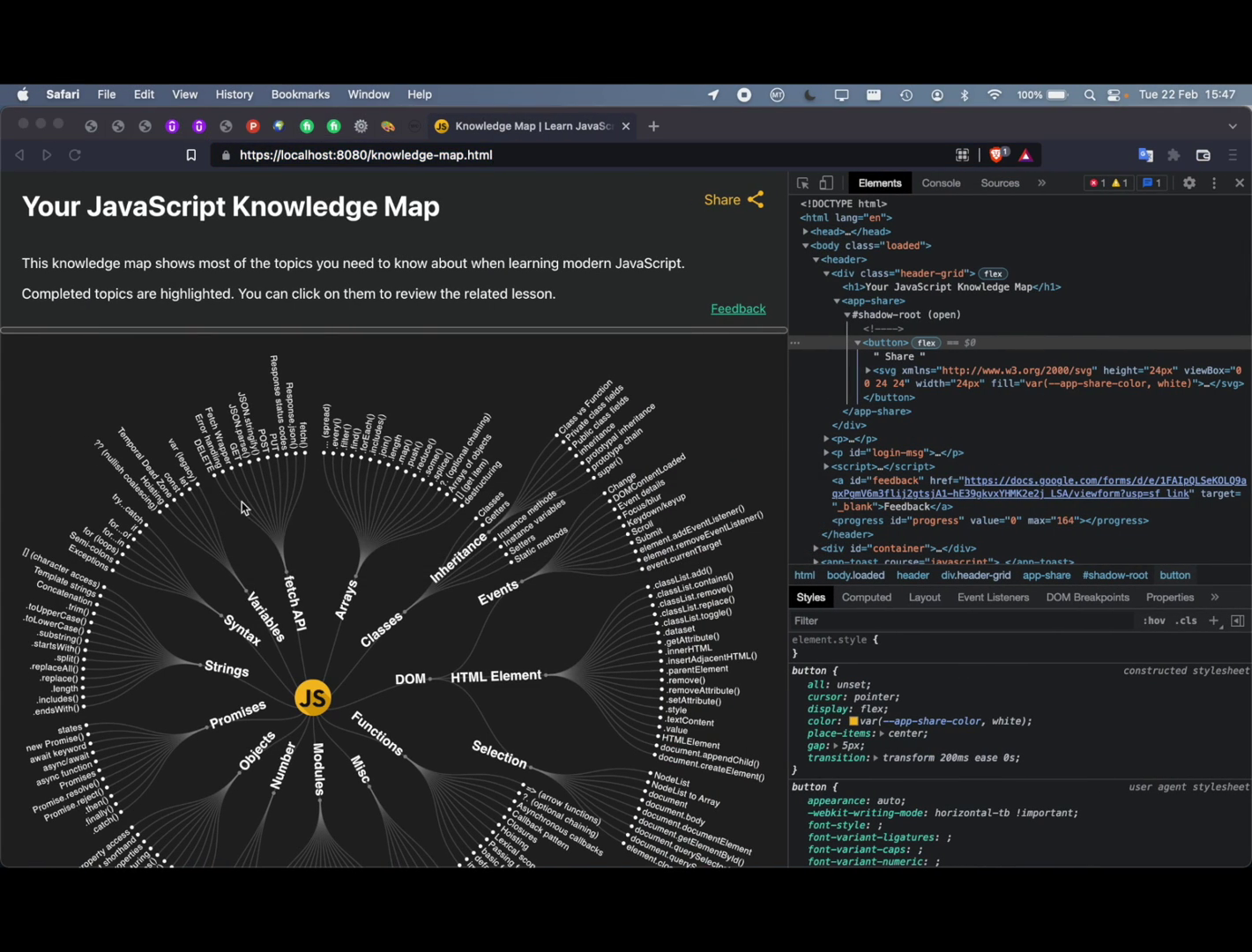
{"action": "right_click", "coordinate": [436, 161]}
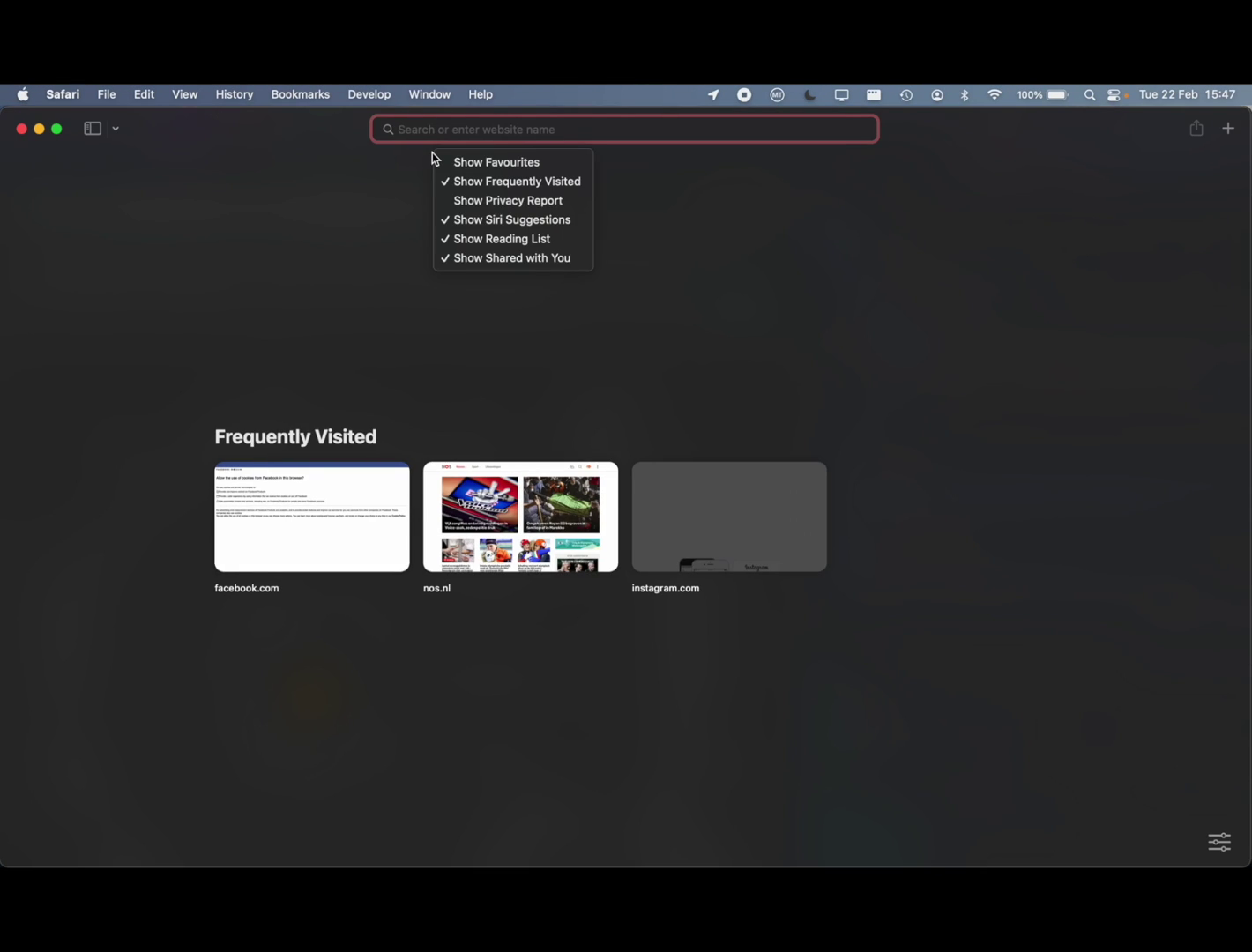
{"action": "left_click", "coordinate": [508, 136]}
{"action": "type", "text": "localhost"}
{"action": "key", "text": "Return"}
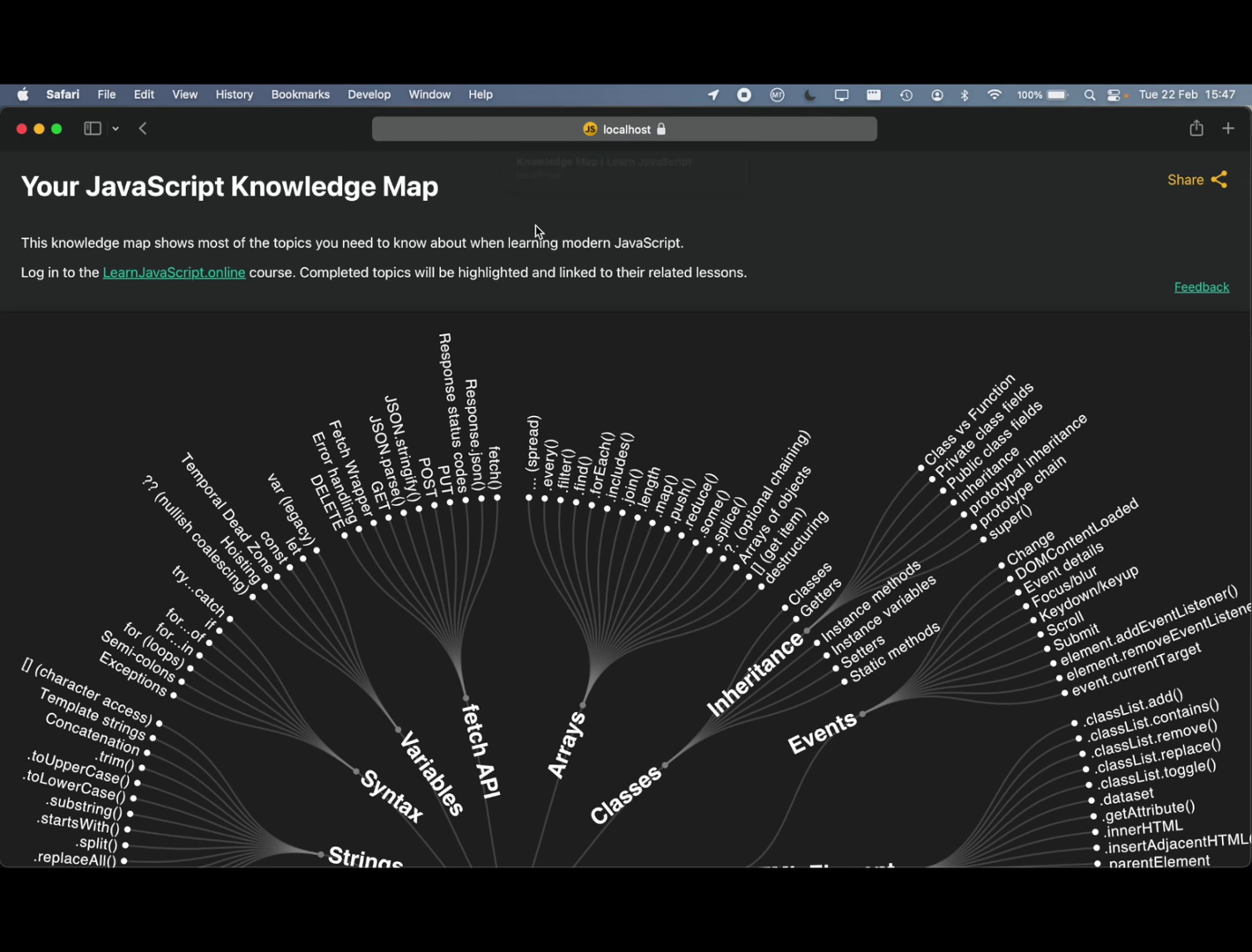
{"action": "right_click", "coordinate": [535, 226]}
{"action": "left_click", "coordinate": [601, 354]}
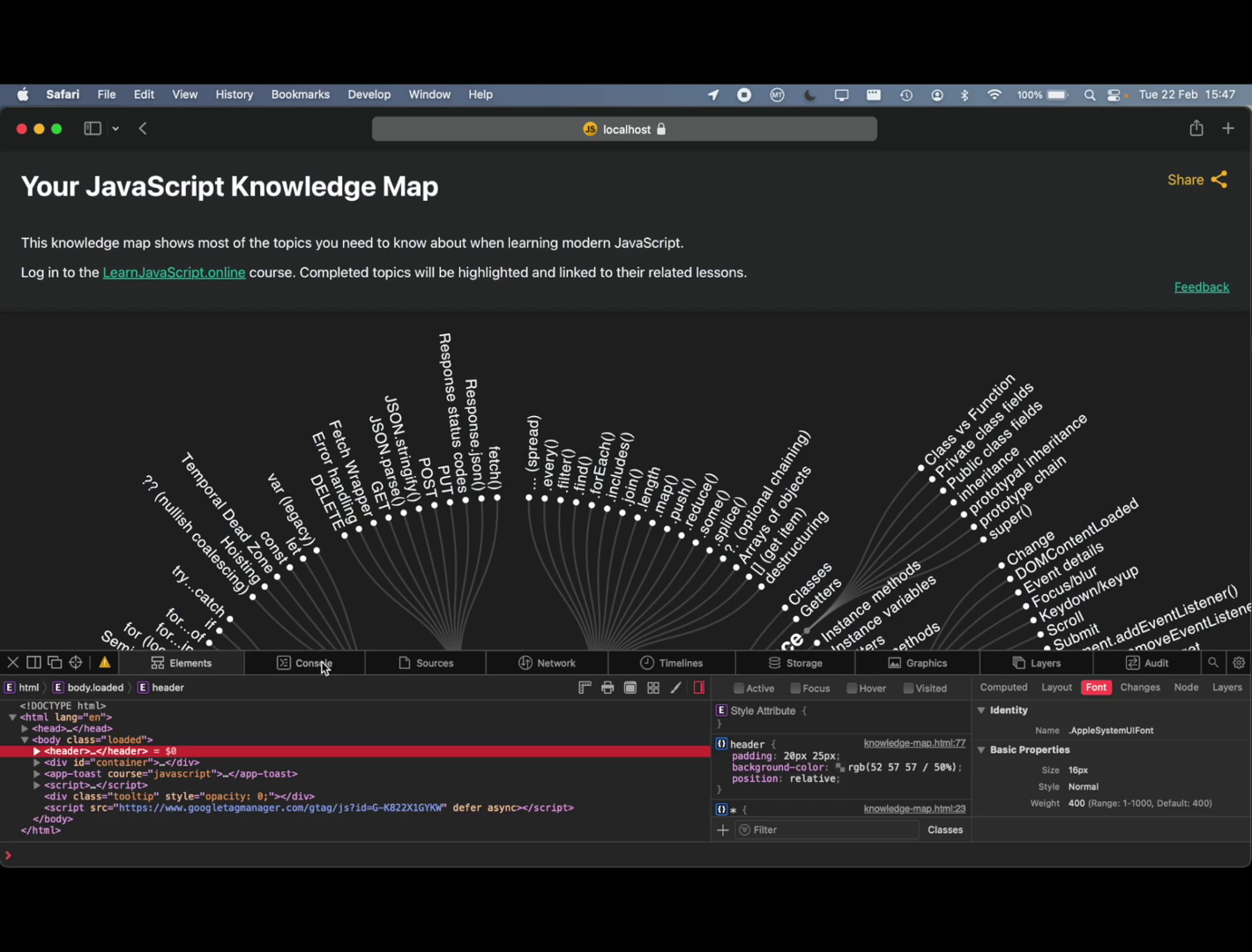
{"action": "left_click", "coordinate": [322, 667]}
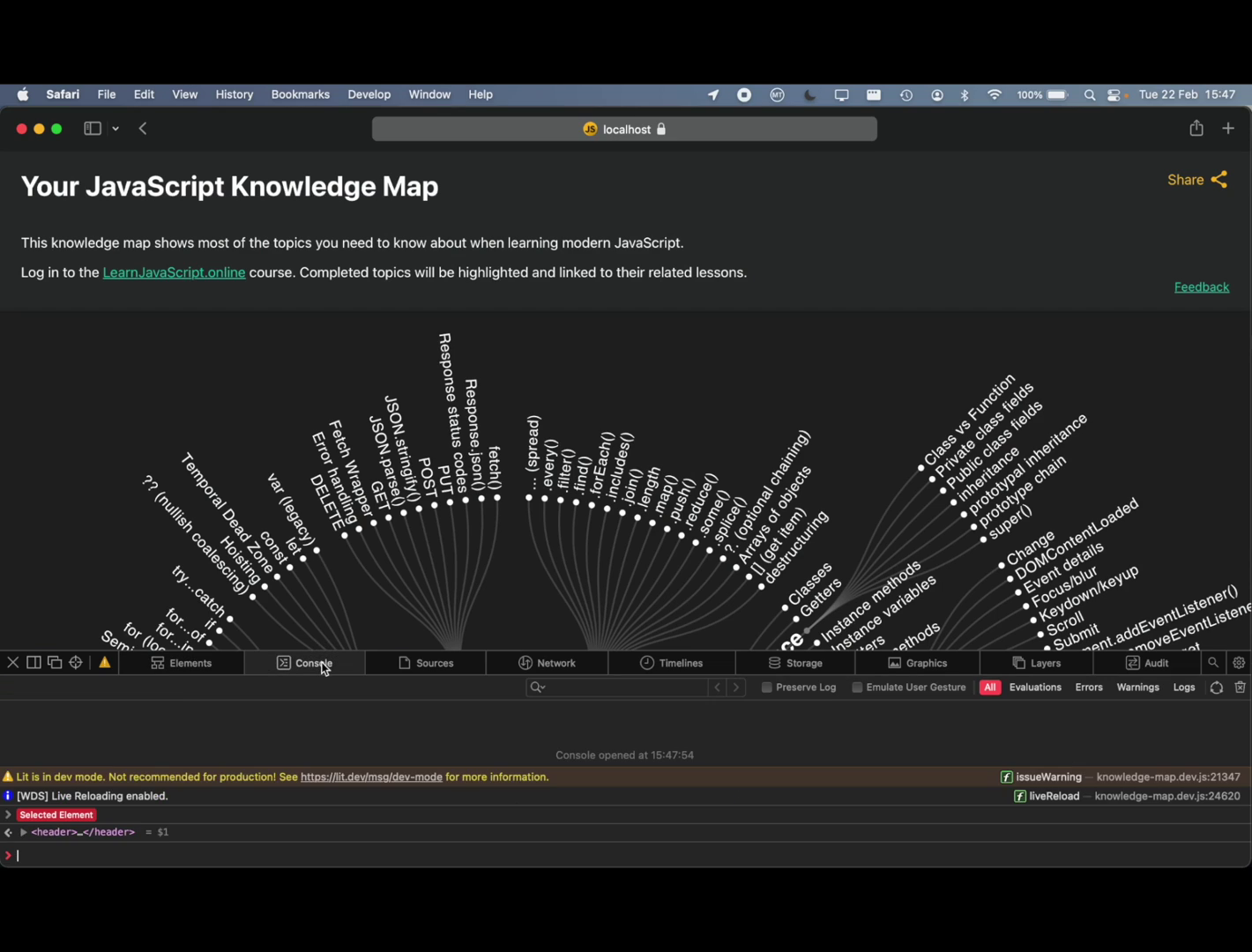
Share the page through Messages, check the prefilled text, cancel, and reopen Share.
{"action": "left_click", "coordinate": [1191, 186]}
{"action": "left_click", "coordinate": [1192, 186]}
{"action": "left_click", "coordinate": [1203, 194]}
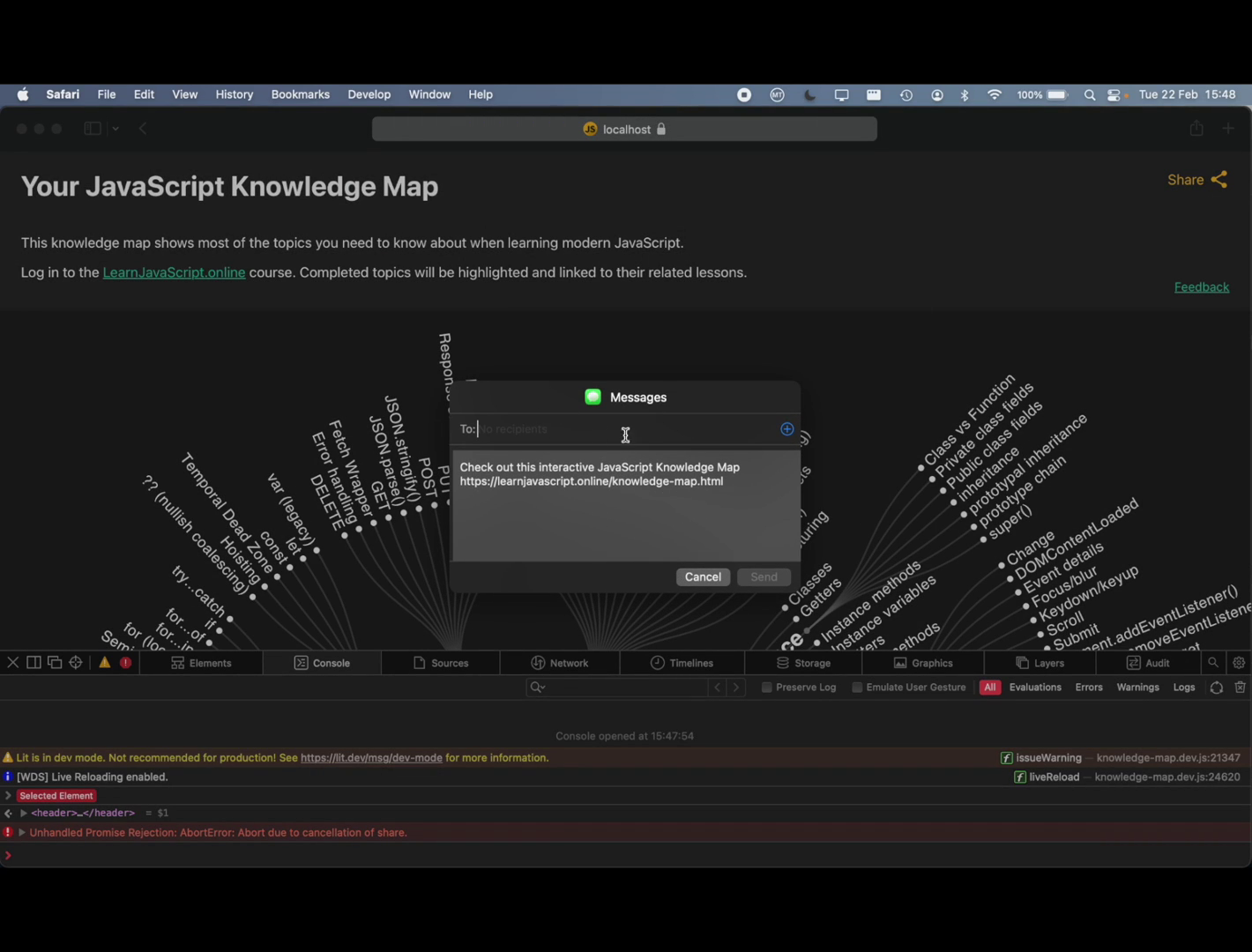
{"action": "mouse_move", "coordinate": [460, 467]}
{"action": "left_mouse_down"}
{"action": "mouse_move", "coordinate": [748, 468]}
{"action": "mouse_move", "coordinate": [350, 488]}
{"action": "left_mouse_up"}
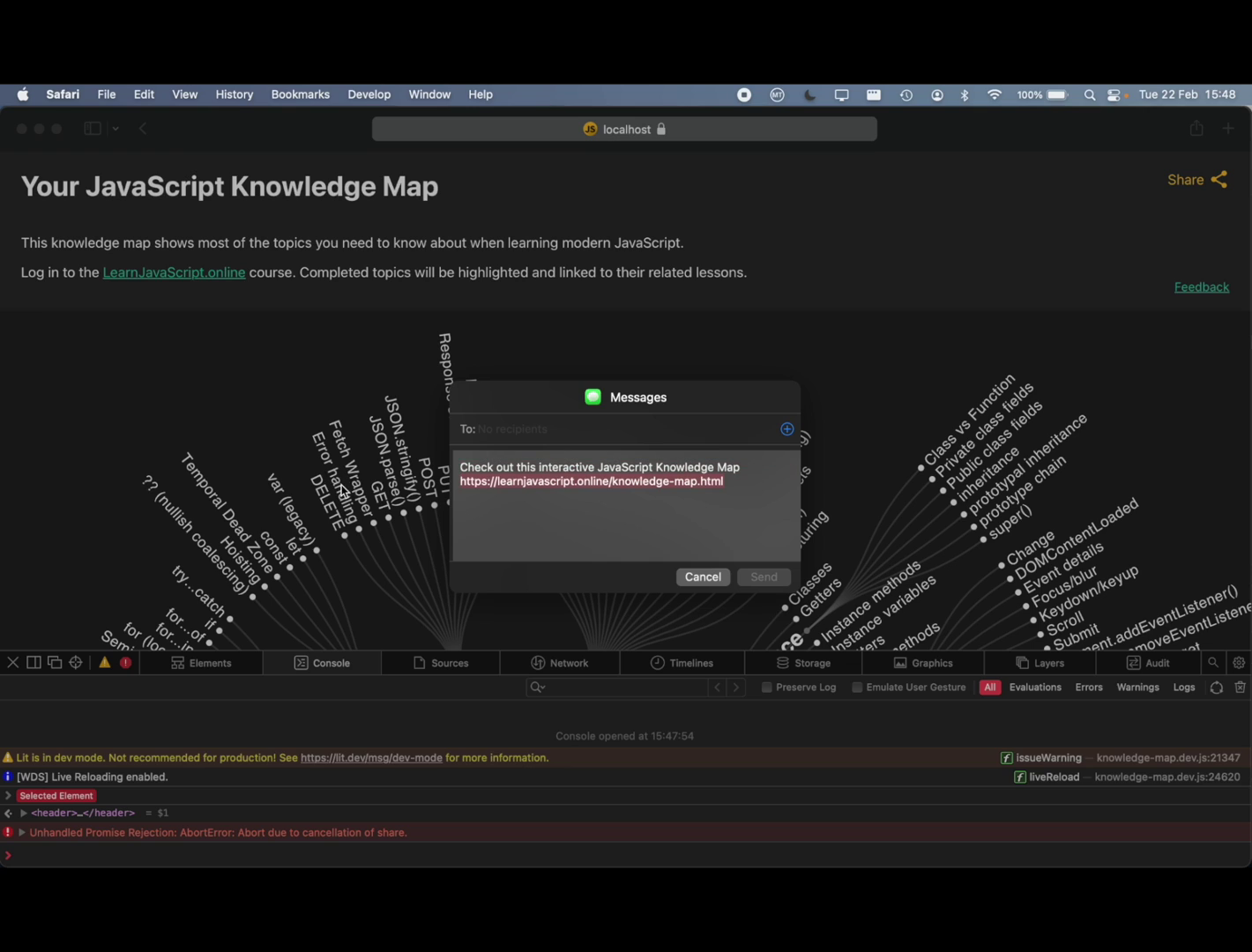
{"action": "left_click", "coordinate": [703, 576]}
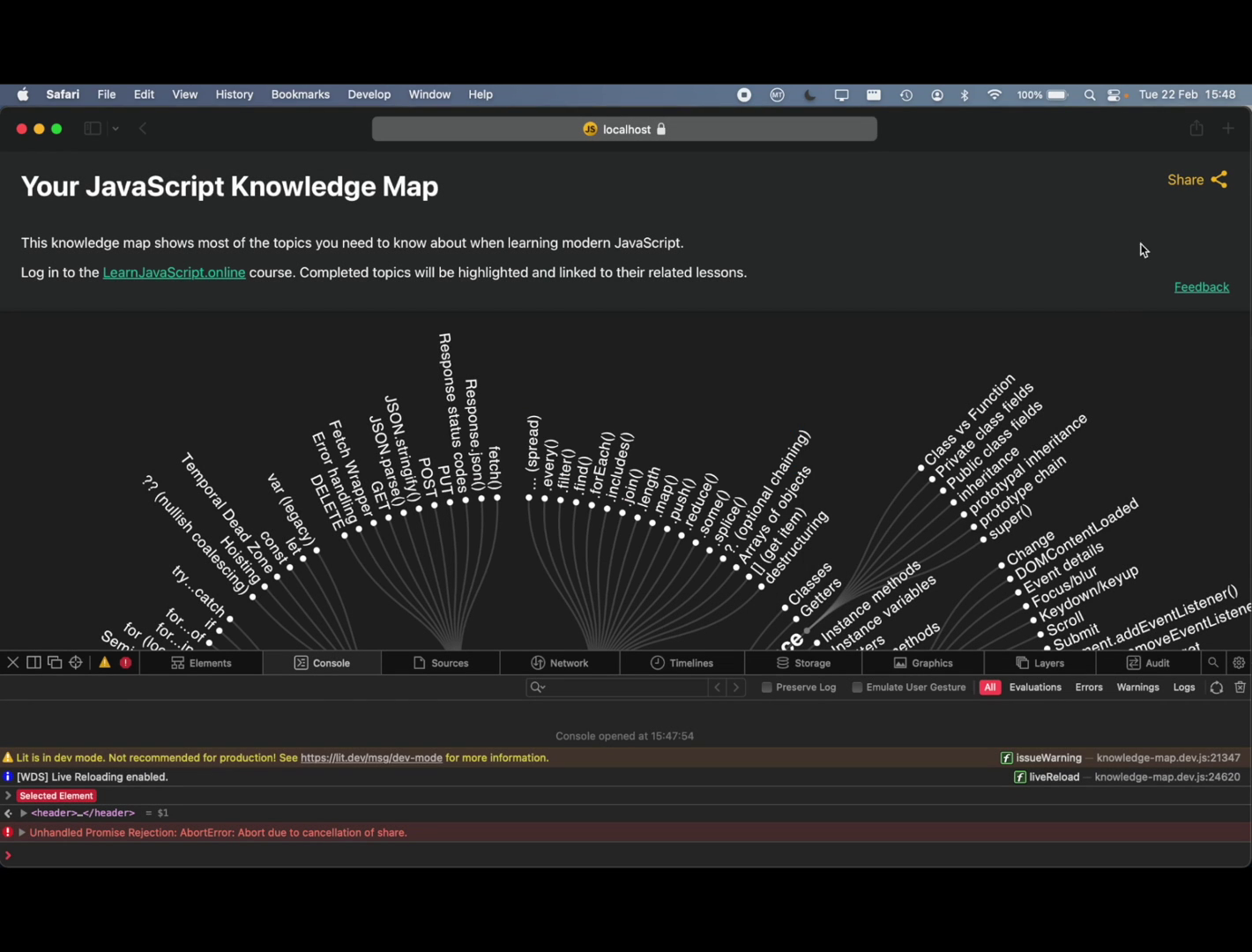
{"action": "left_click", "coordinate": [1195, 183]}
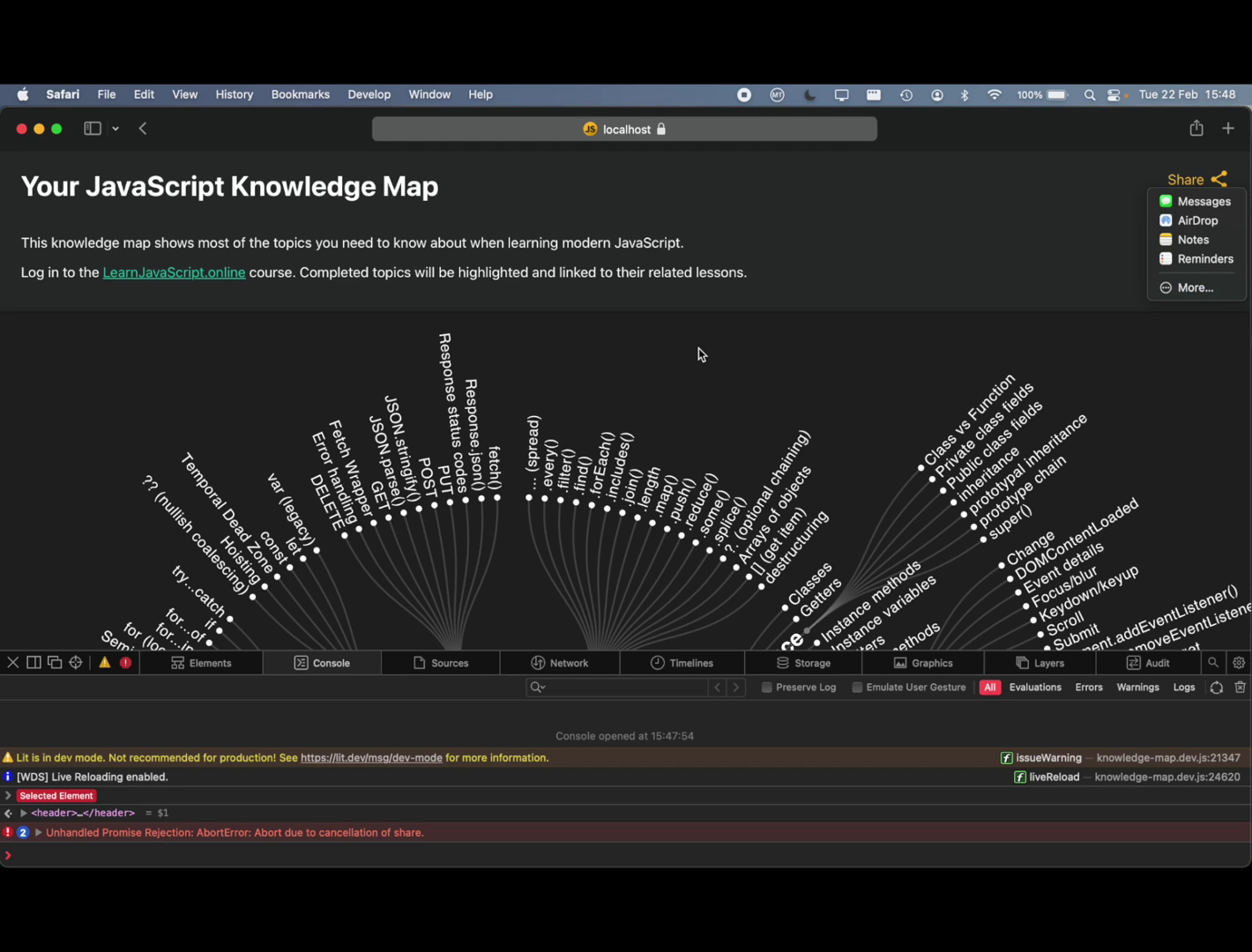
Back in index.ts, review the AppShare class and its share title string.
{"action": "key", "text": "Escape"}
{"action": "key", "text": "super+Tab"}
{"action": "left_click", "coordinate": [202, 584]}
{"action": "left_click", "coordinate": [518, 539]}
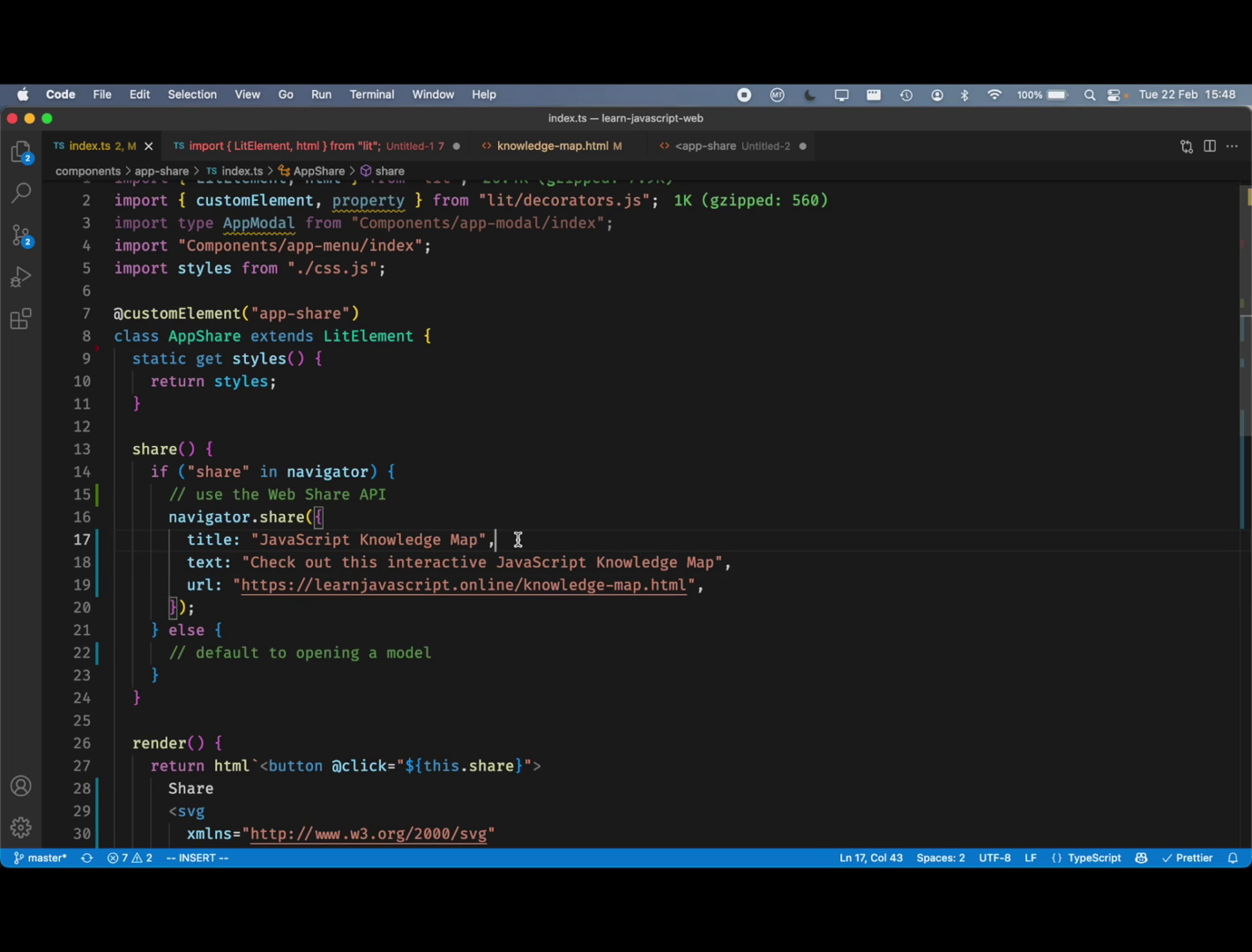
{"action": "left_click", "coordinate": [421, 635]}
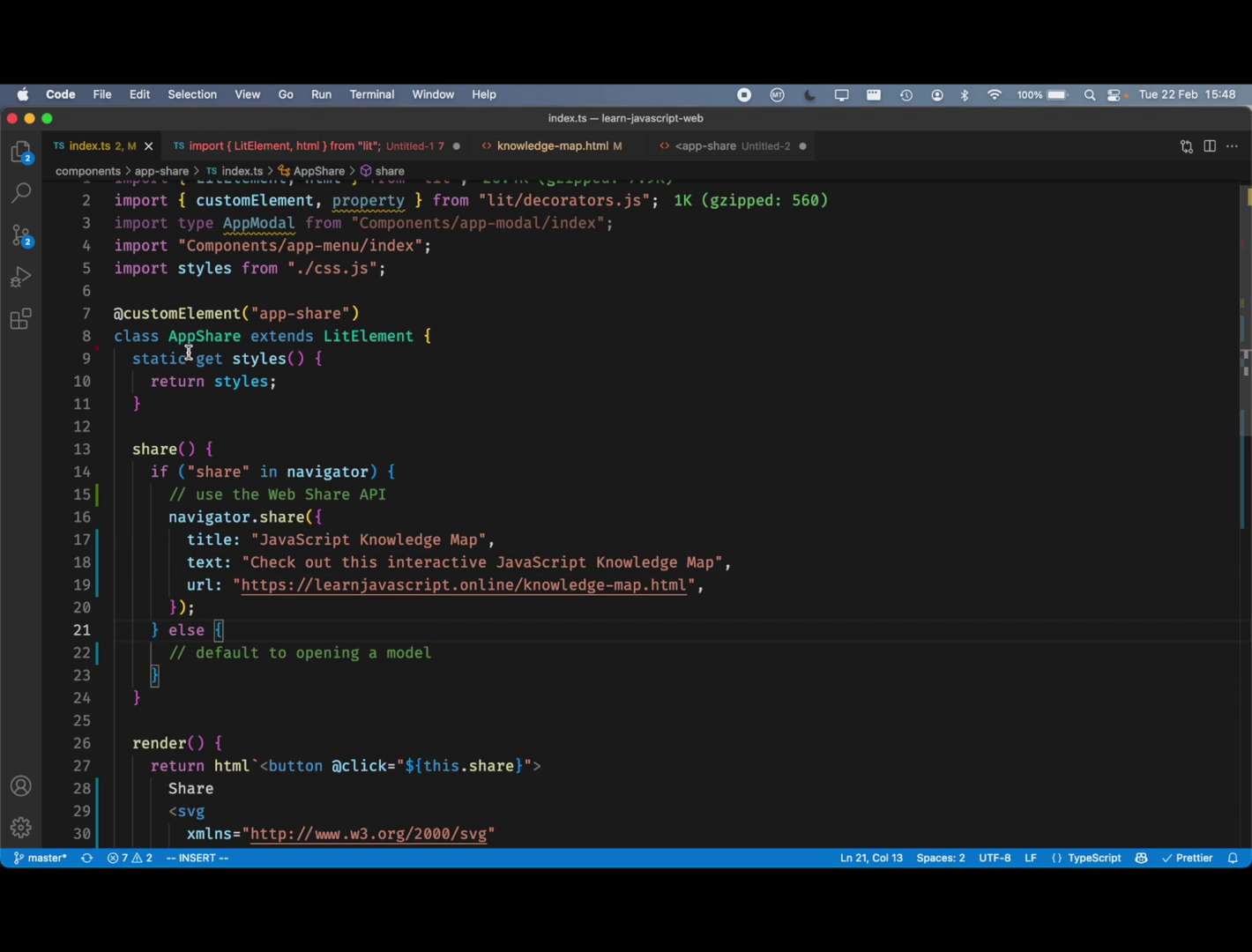
{"action": "left_click_drag", "start_coordinate": [169, 335], "coordinate": [240, 339]}
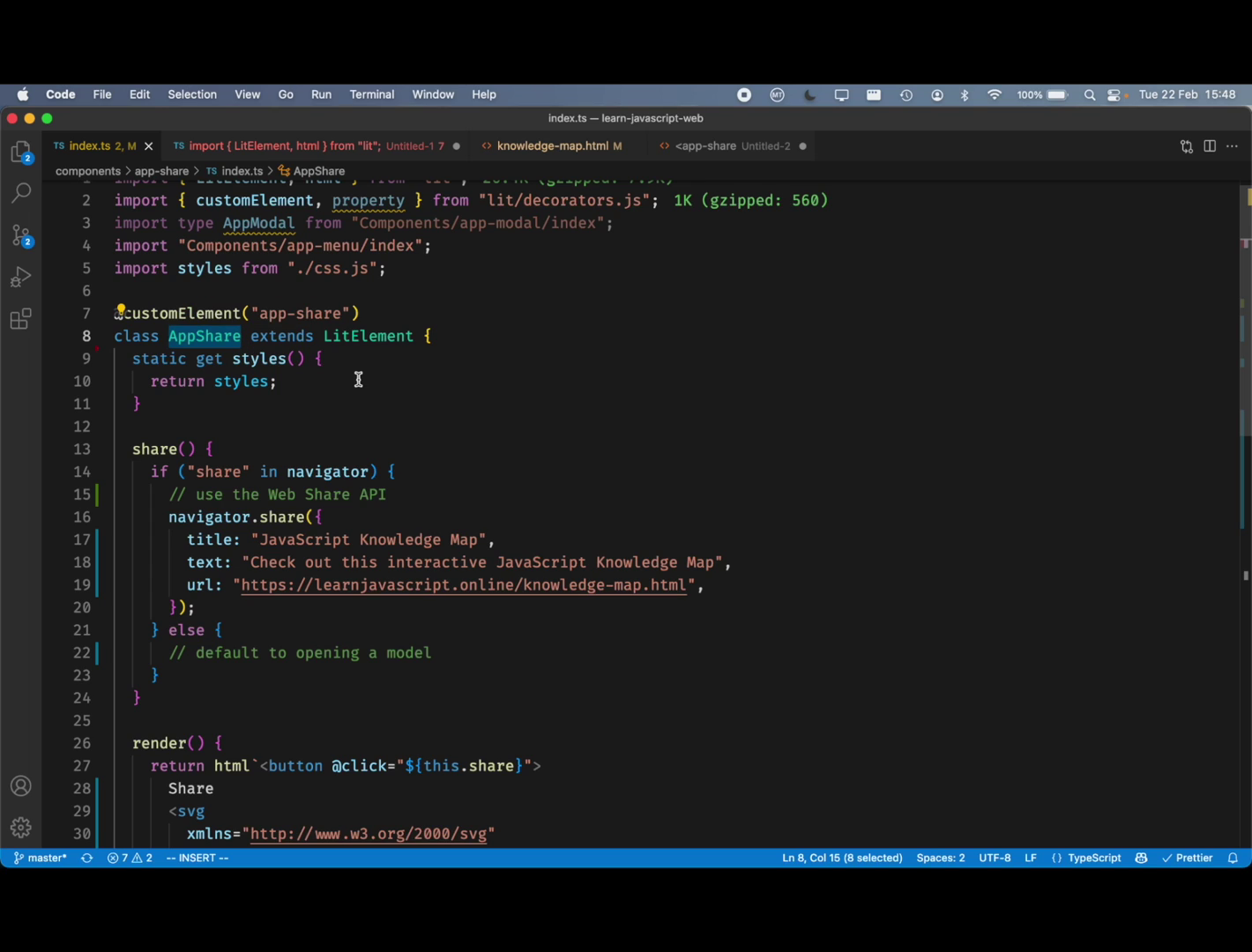
{"action": "left_click_drag", "start_coordinate": [251, 542], "coordinate": [511, 541]}
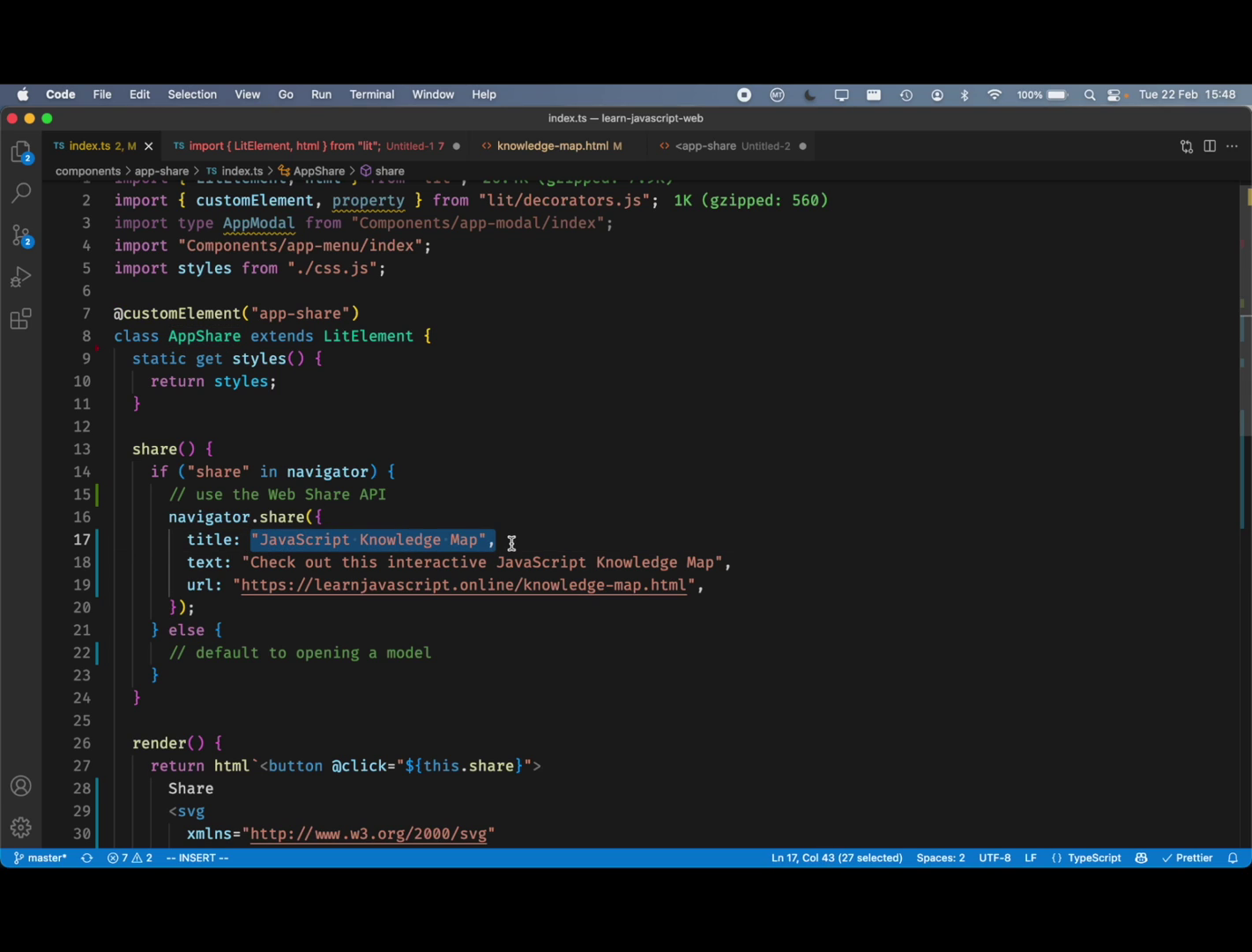
{"action": "left_click", "coordinate": [512, 542]}
Start editing the app-share tag in knowledge-map.html and copy the title from index.ts.
{"action": "left_click", "coordinate": [553, 145]}
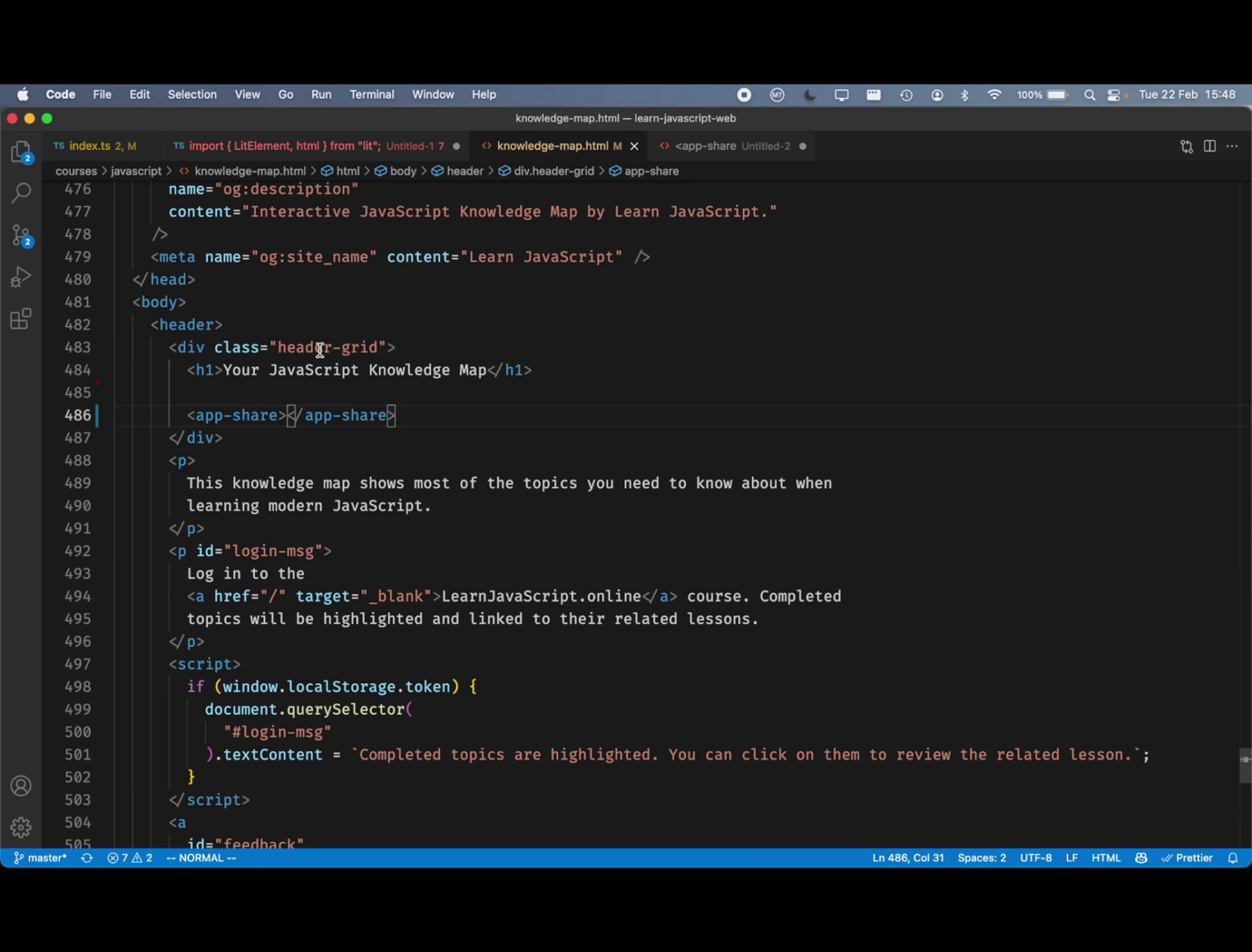
{"action": "left_click", "coordinate": [281, 415]}
{"action": "key", "text": "i"}
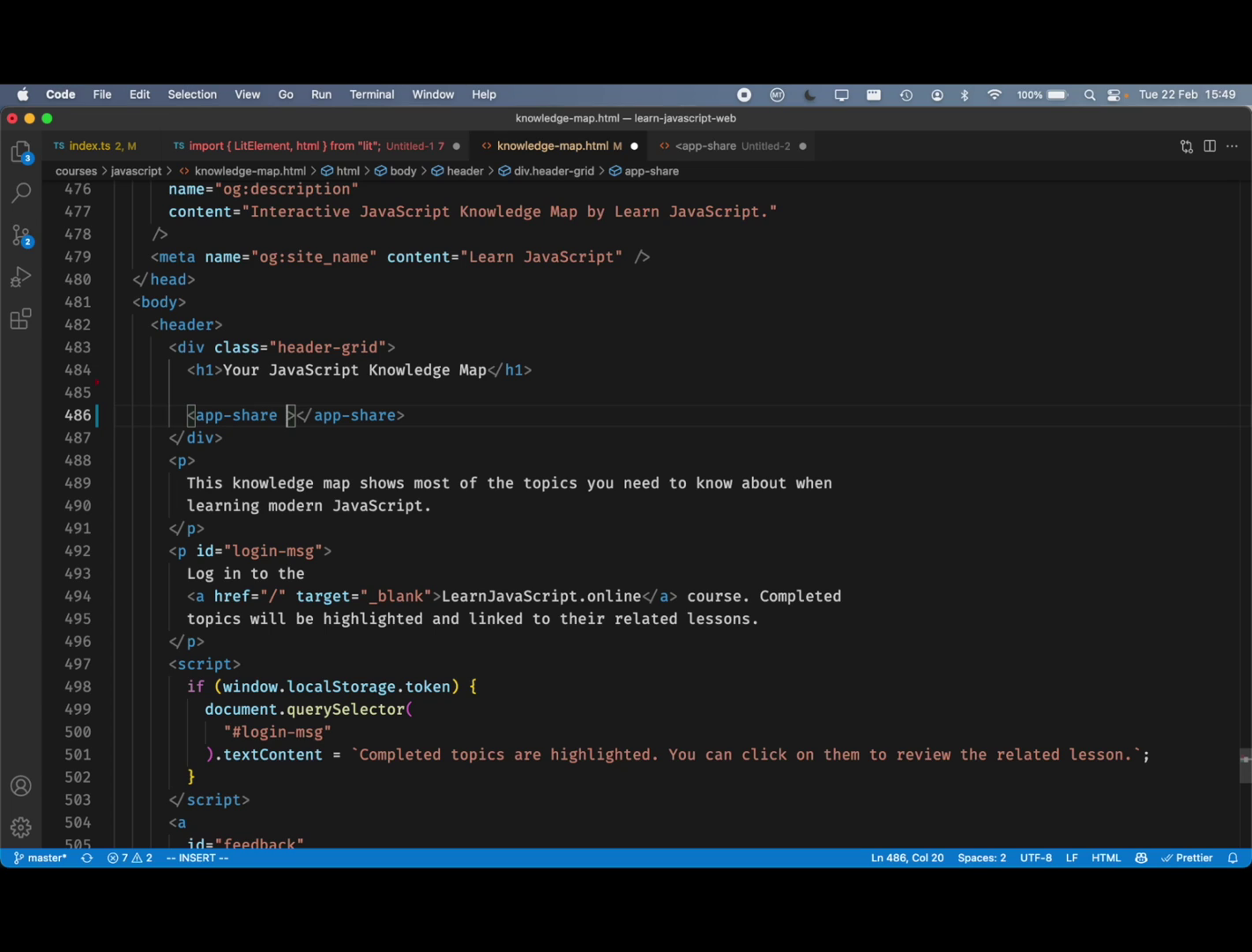
{"action": "type", "text": "title=\""}
{"action": "left_click", "coordinate": [107, 146]}
{"action": "key", "text": "Escape"}
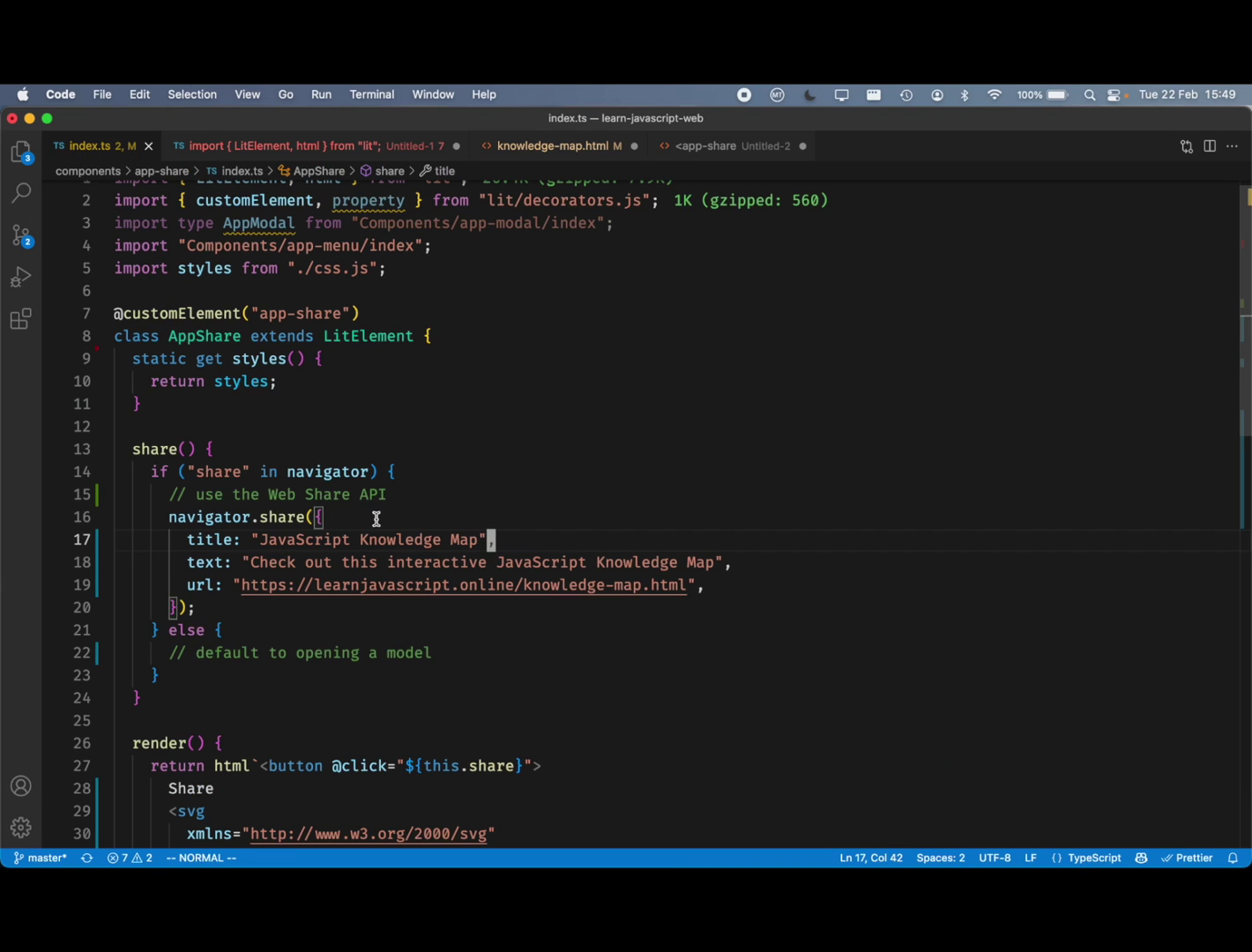
{"action": "key", "text": "i"}
{"action": "key", "text": "alt+shift+Left"}
{"action": "key", "text": "alt+shift+Left"}
{"action": "key", "text": "alt+shift+Left"}
{"action": "key", "text": "super+c"}
{"action": "left_click", "coordinate": [629, 151]}
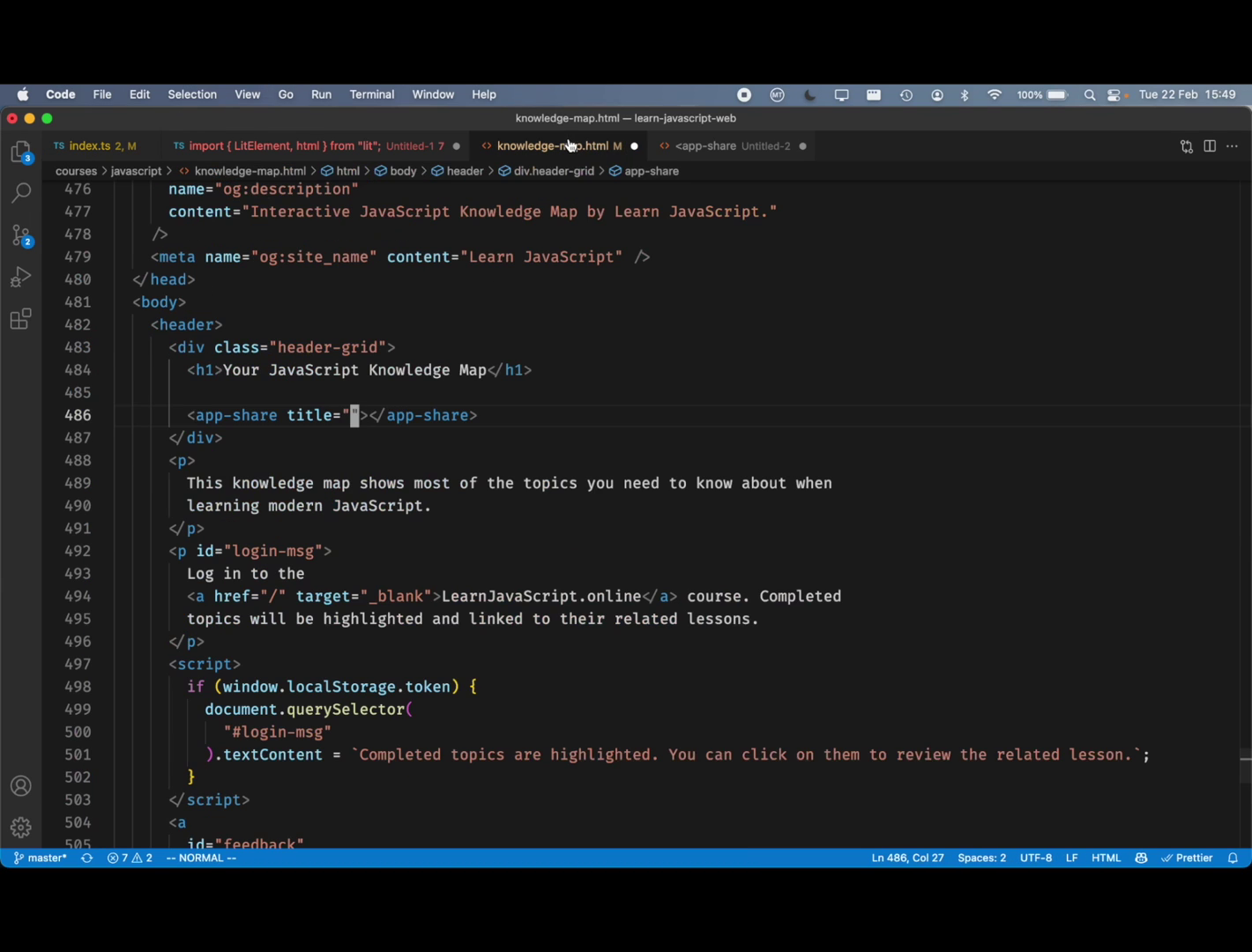
Paste the title and share text into the tag's attributes and copy the URL.
{"action": "key", "text": "super+v"}
{"action": "type", "text": "ap\" text=\""}
{"action": "type", "text": "Check out this interactive JavaScript Knowledge Map"}
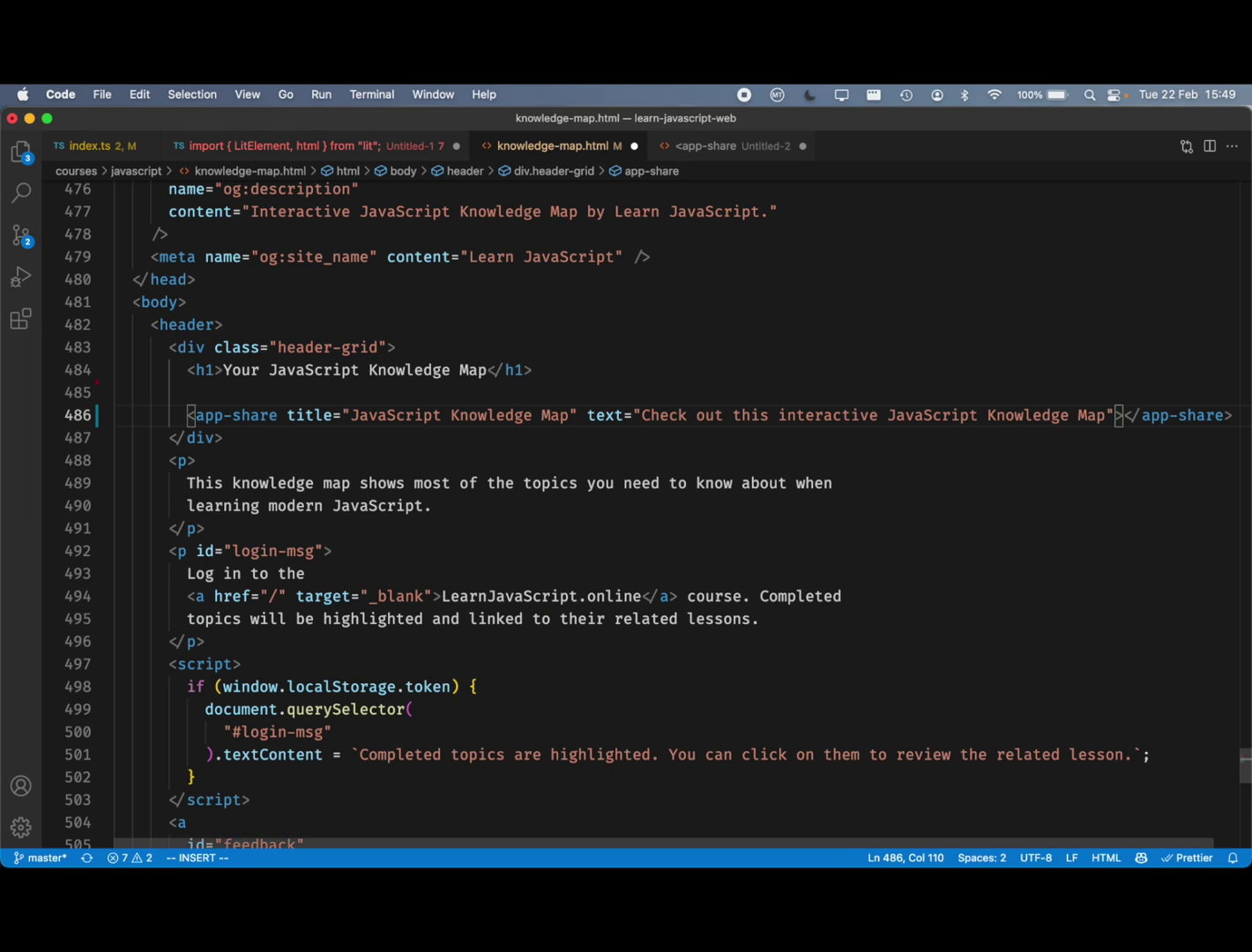
{"action": "type", "text": "\" url=\""}
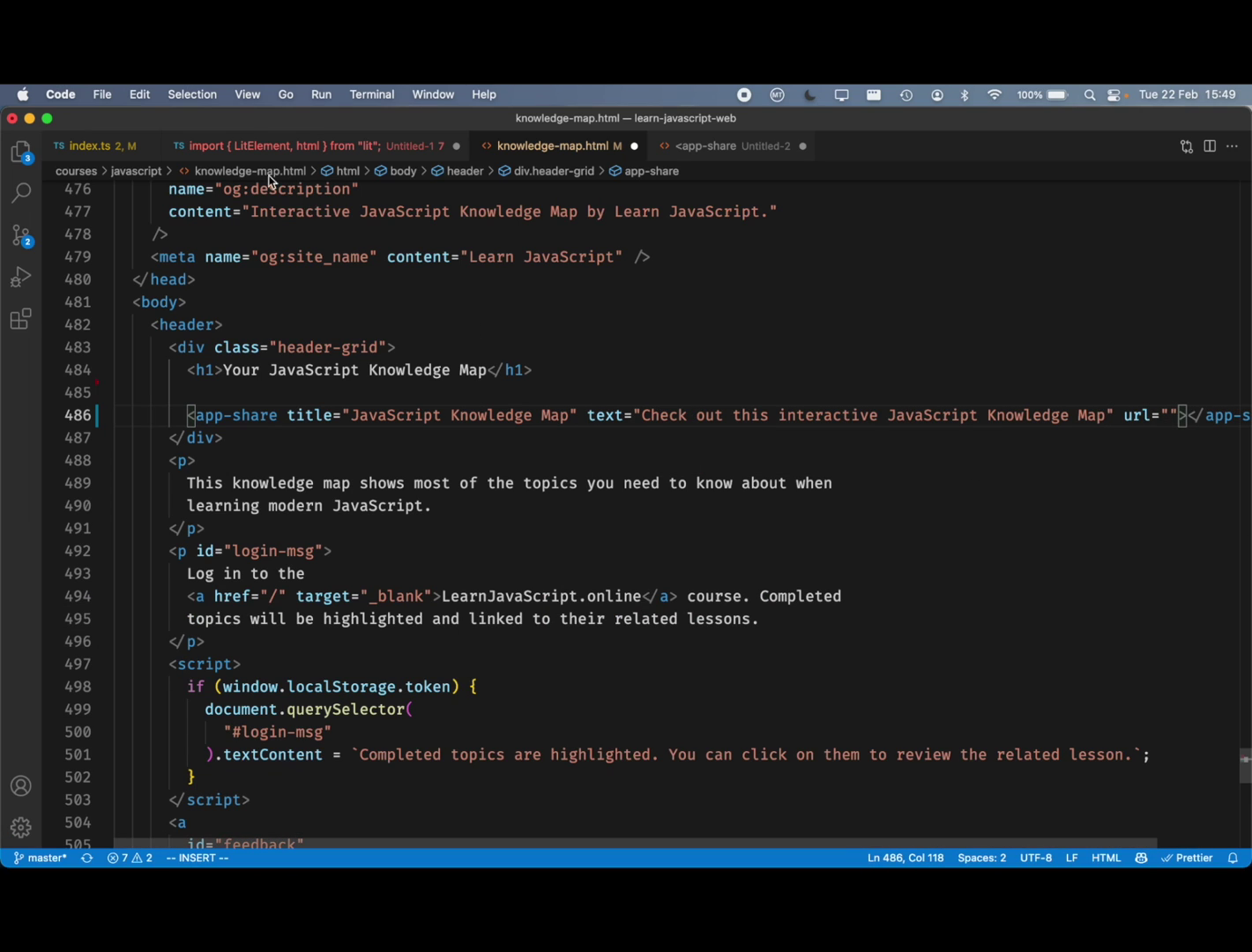
{"action": "left_click", "coordinate": [96, 146]}
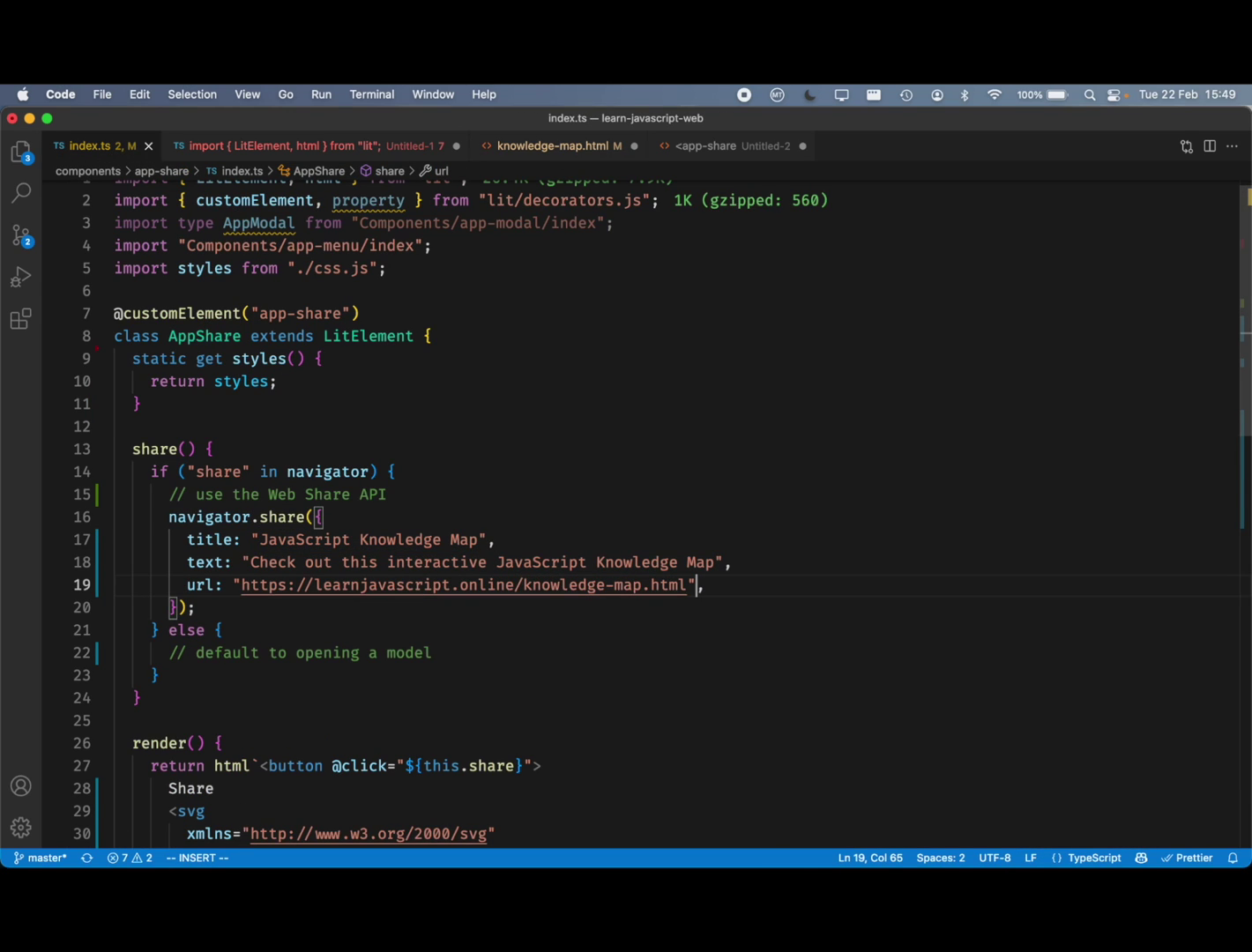
{"action": "key", "text": "Left"}
{"action": "key", "text": "alt+shift+Left"}
{"action": "key", "text": "alt+shift+Left"}
{"action": "key", "text": "alt+shift+Left"}
{"action": "key", "text": "alt+shift+Left"}
{"action": "key", "text": "super+c"}
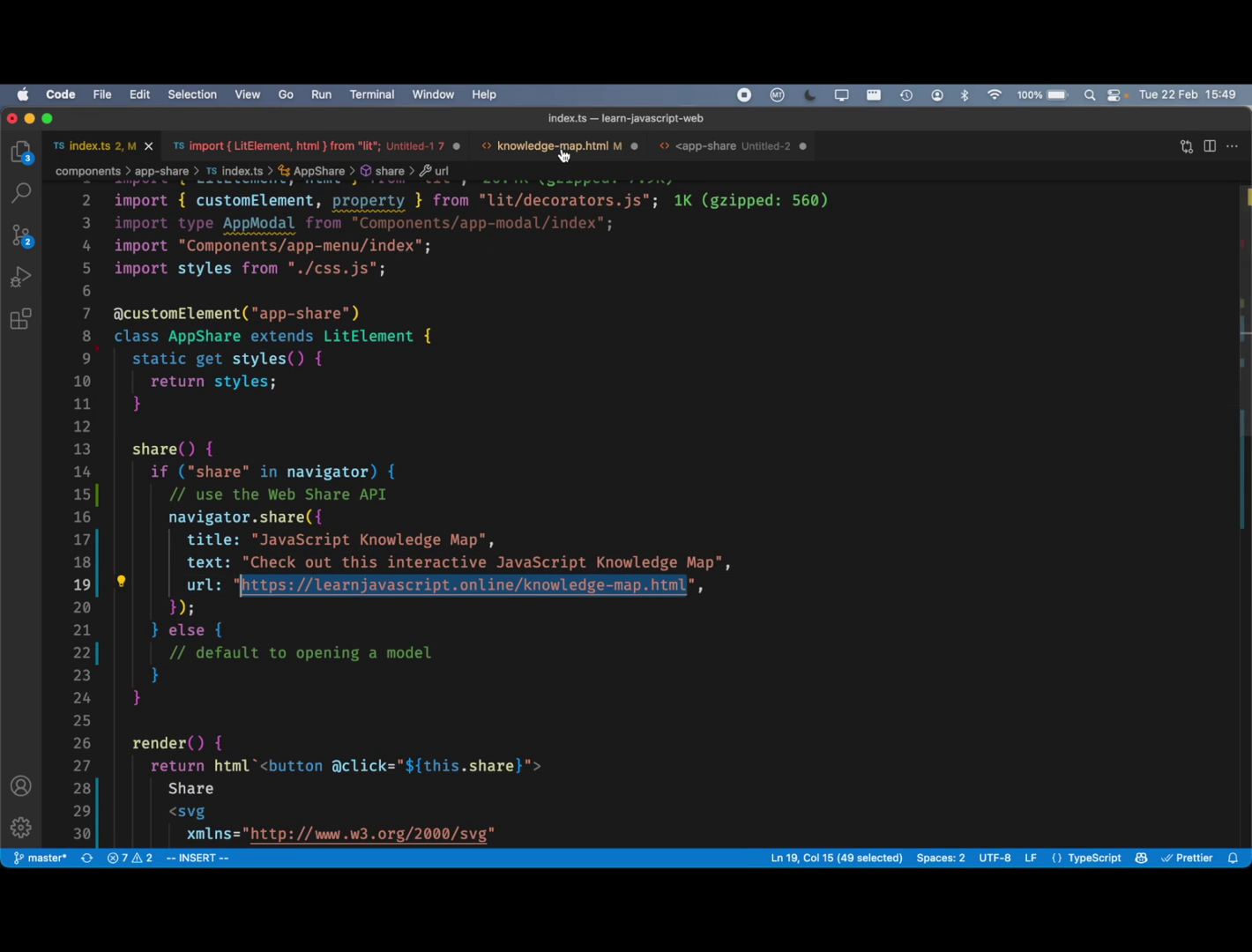
Paste the knowledge-map URL into the url attribute, save to split the attributes, and select them.
{"action": "left_click", "coordinate": [562, 146]}
{"action": "key", "text": "i"}
{"action": "key", "text": "super+v"}
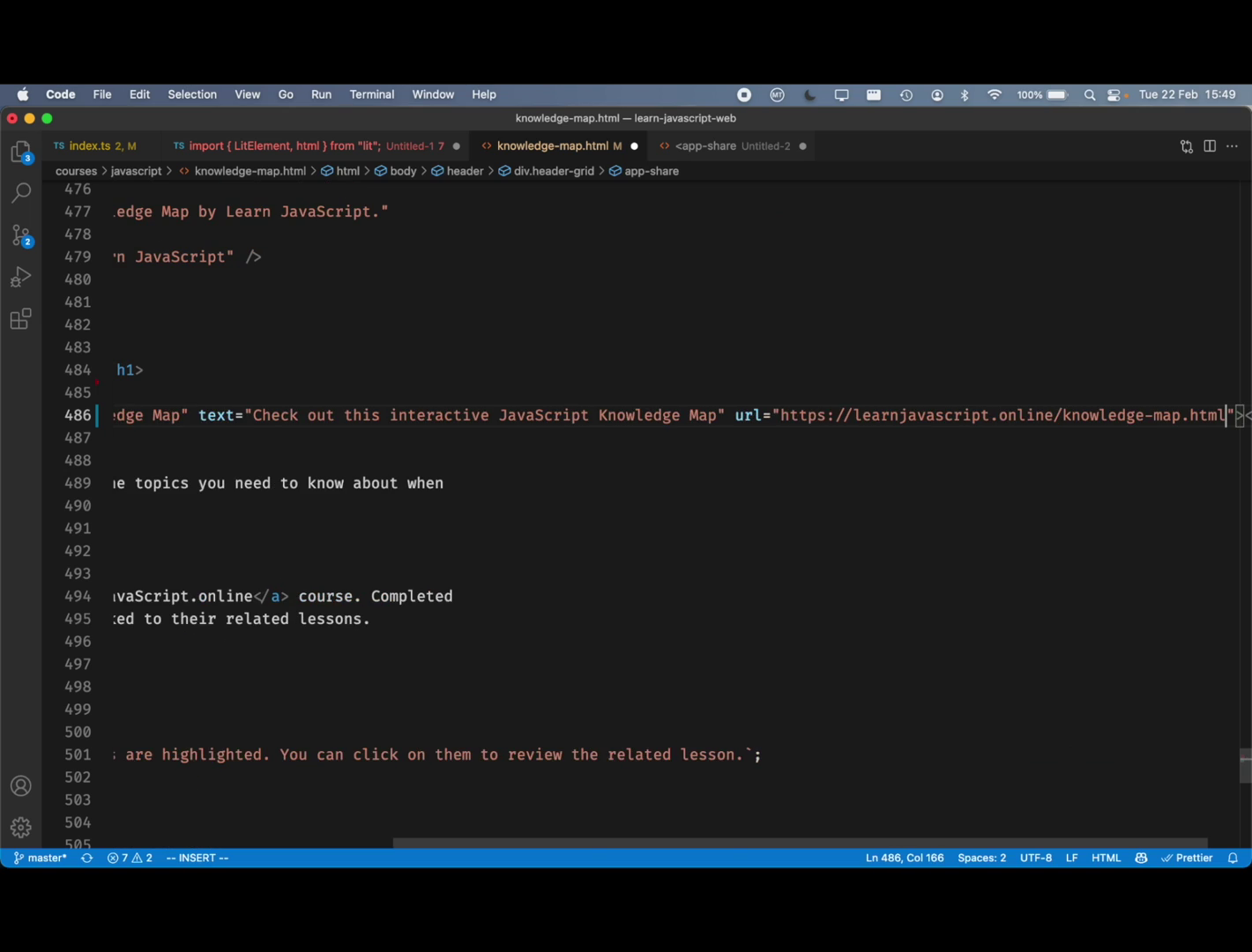
{"action": "key", "text": "super+s"}
{"action": "left_click_drag", "start_coordinate": [197, 437], "coordinate": [776, 487]}
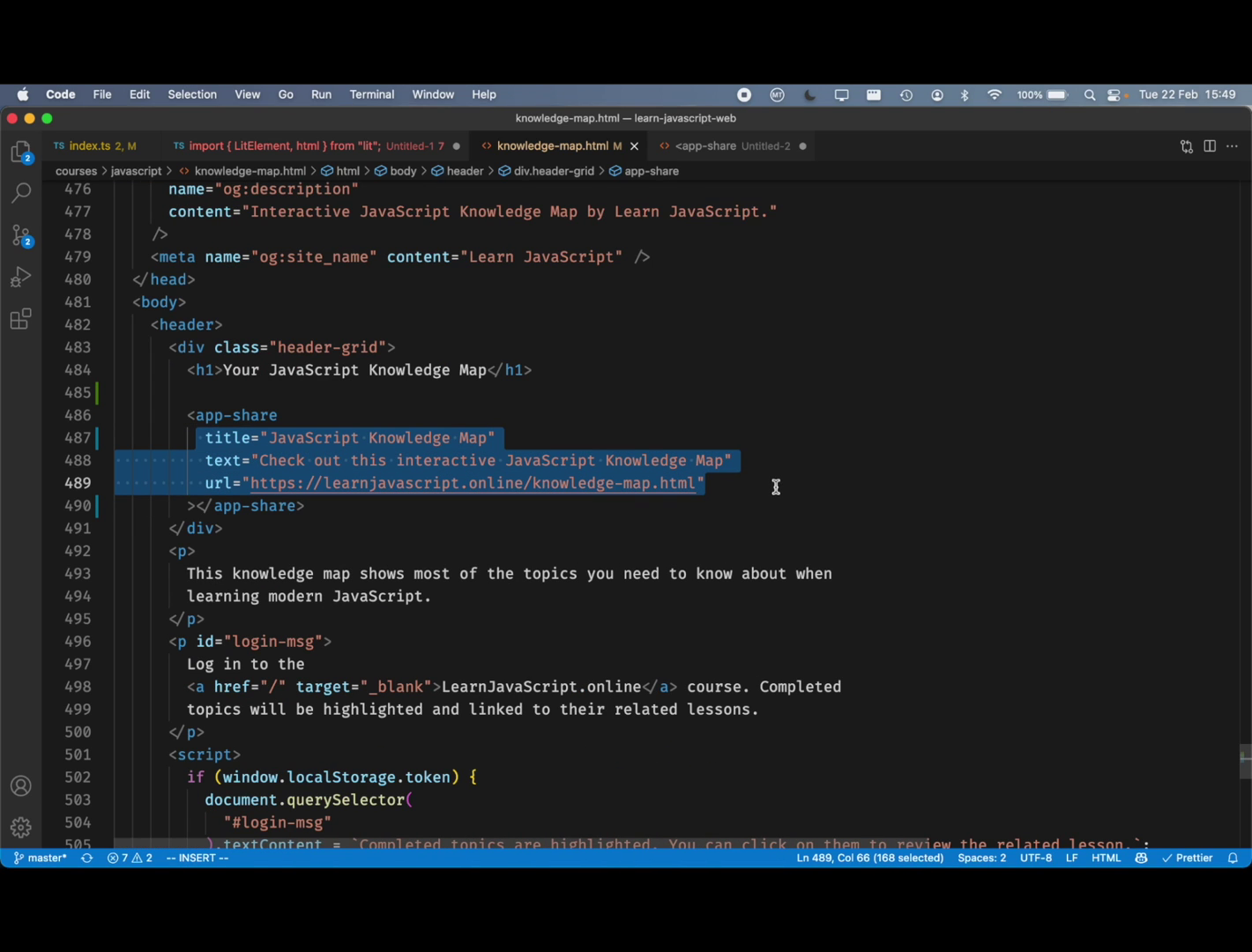
In Brave, select the app-share element and evaluate $0 and $0.title ('JavaScript Knowledge Map').
{"action": "key", "text": "super+Tab"}
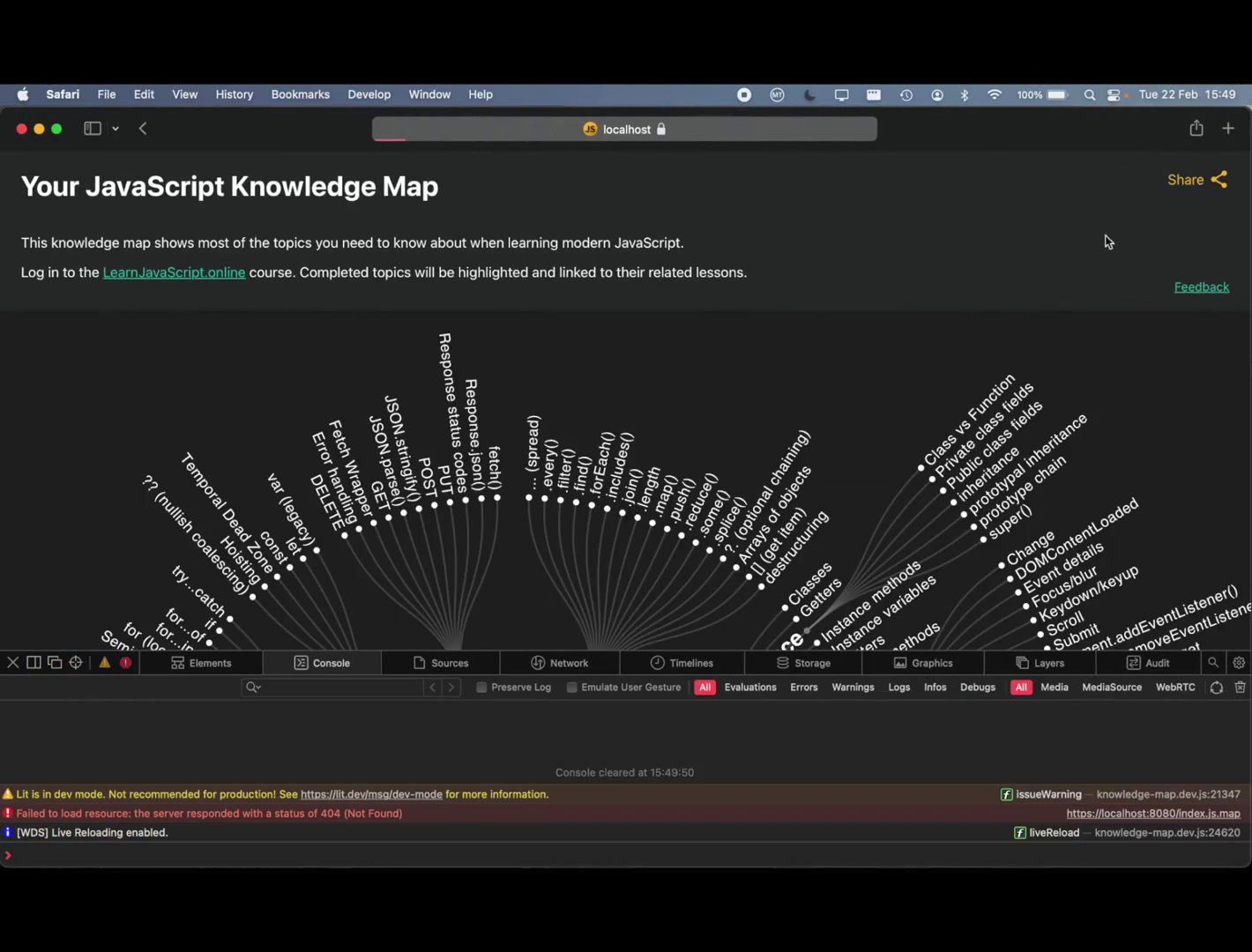
{"action": "key", "text": "ctrl+Up"}
{"action": "left_click", "coordinate": [591, 396]}
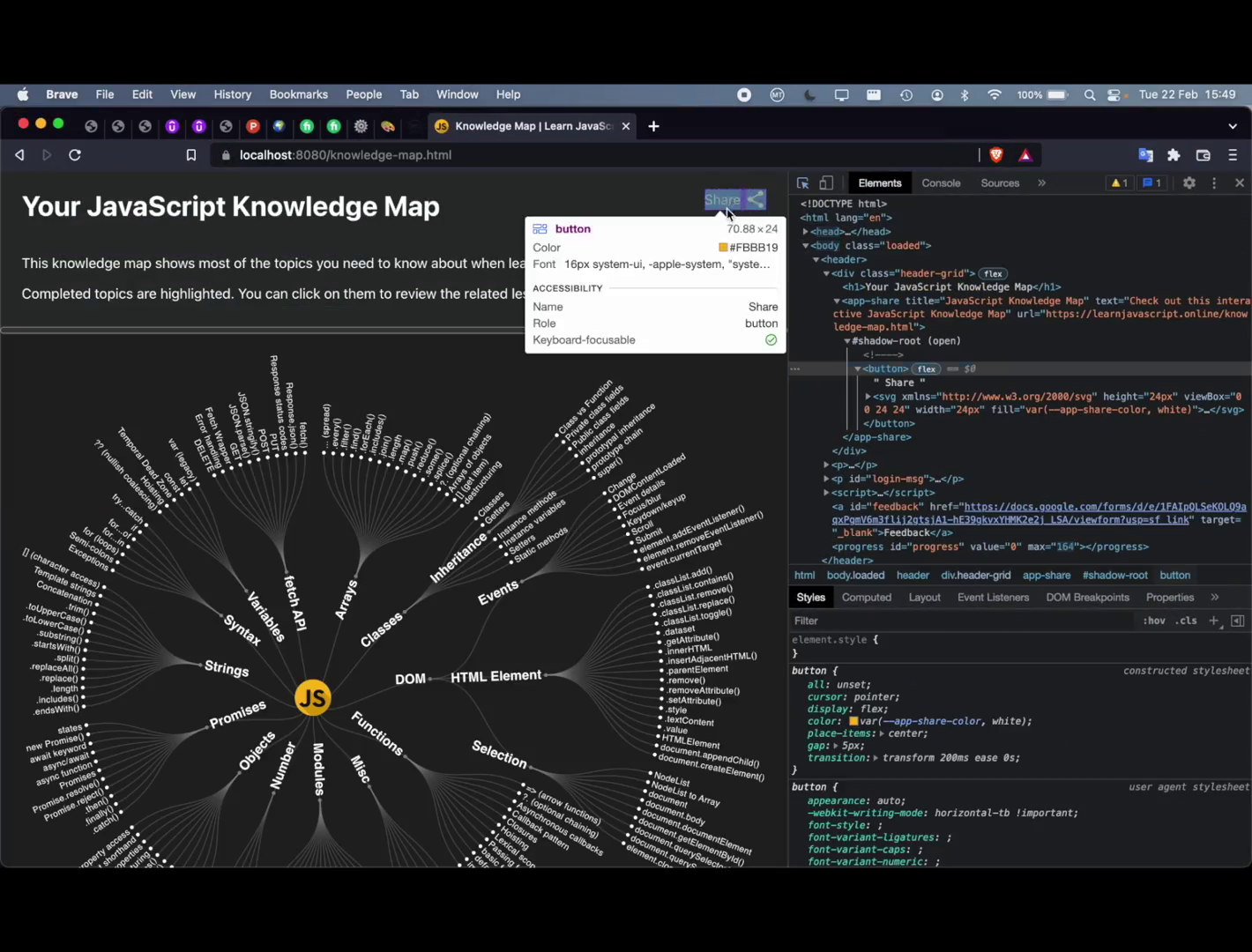
{"action": "left_click", "coordinate": [727, 205]}
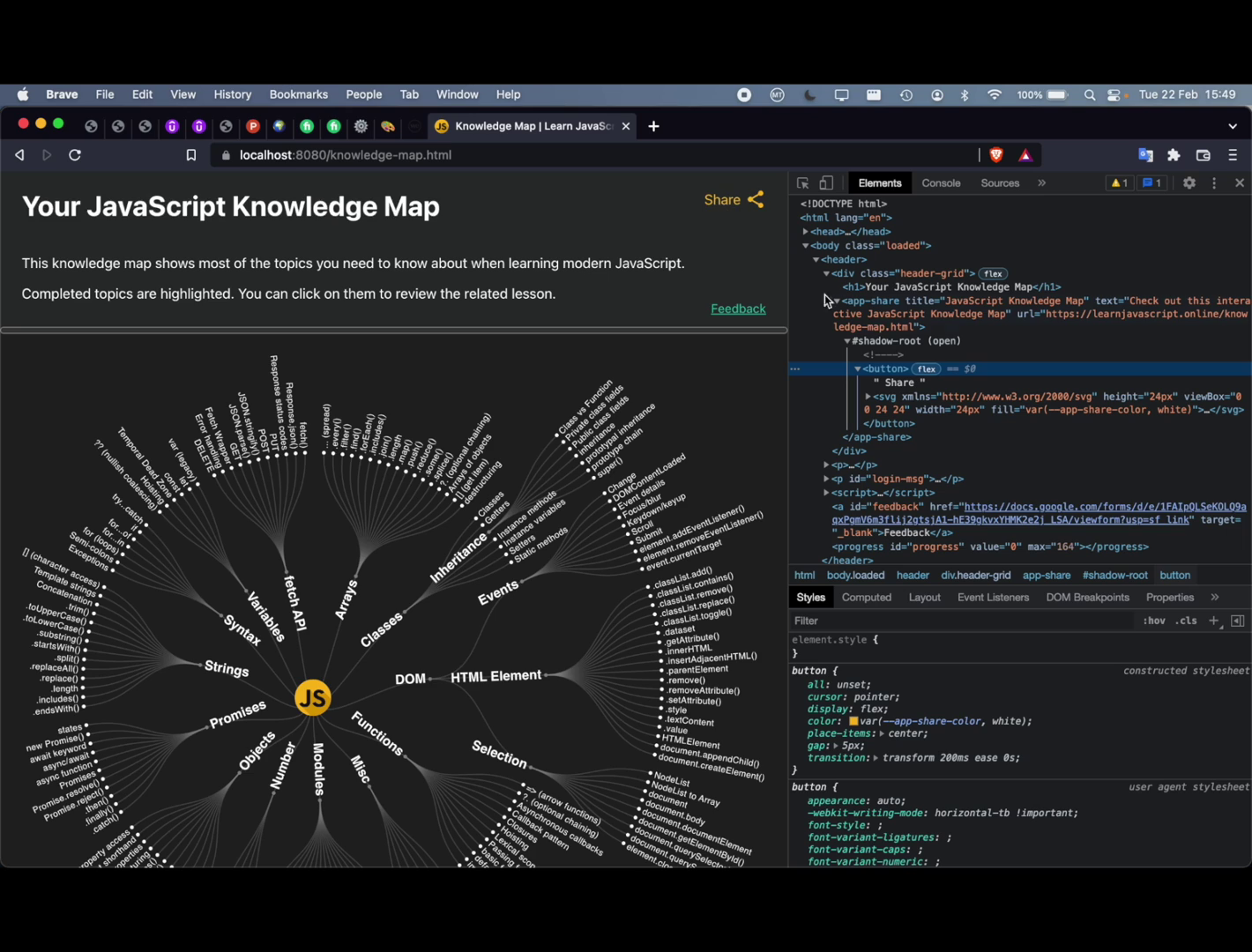
{"action": "left_click", "coordinate": [892, 331]}
{"action": "left_click", "coordinate": [941, 184]}
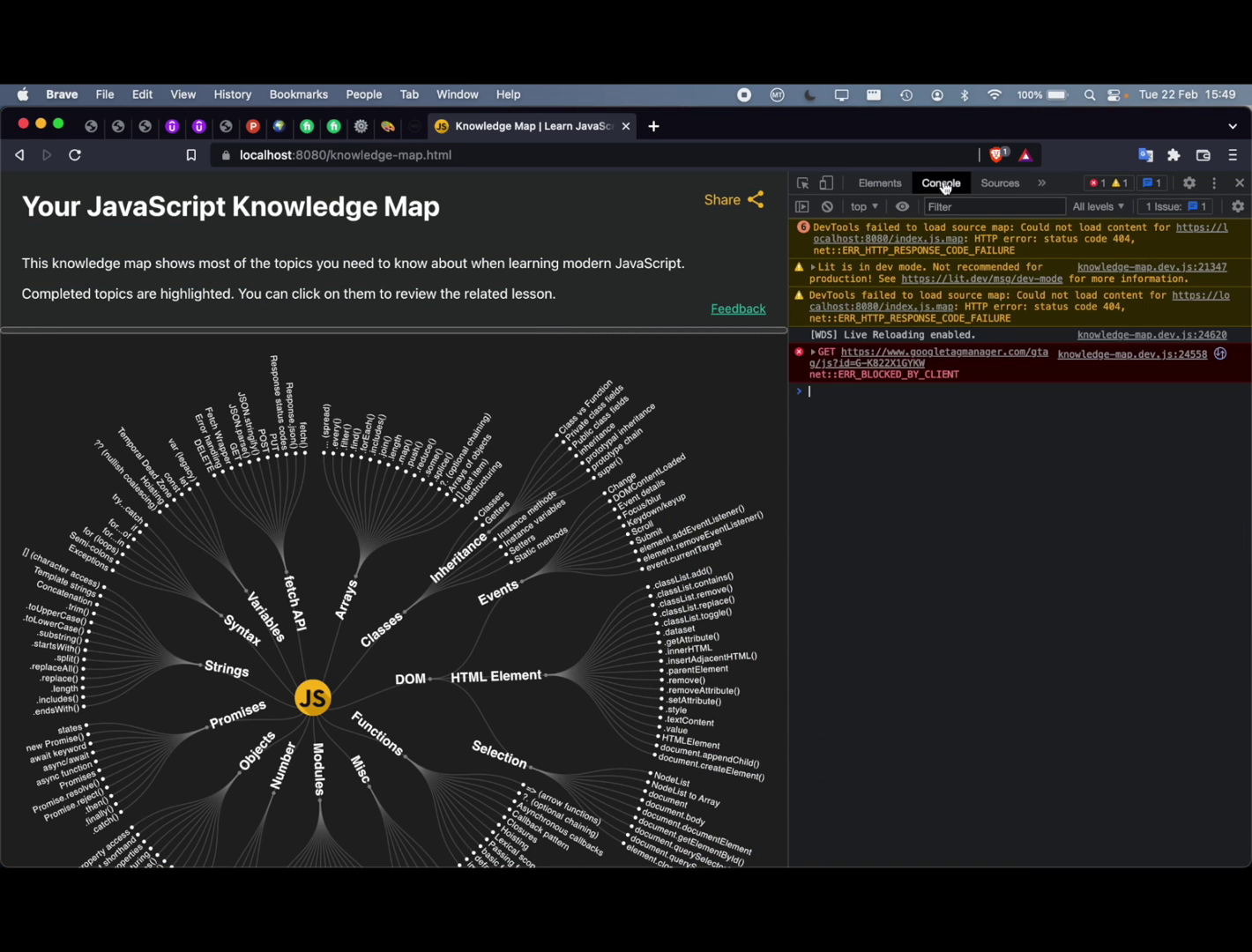
{"action": "type", "text": "$0"}
{"action": "key", "text": "Return"}
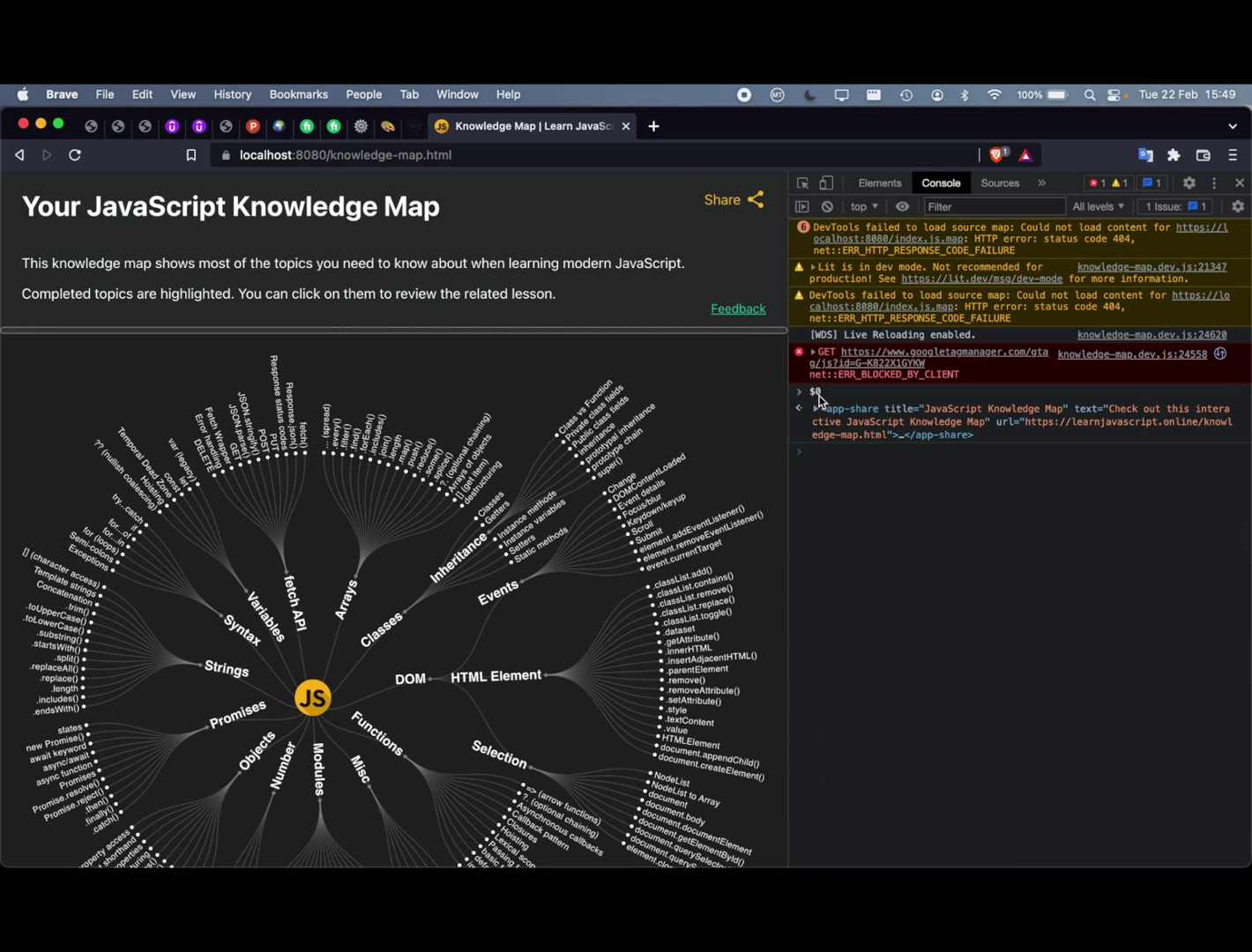
{"action": "type", "text": "$0.title = \""}
{"action": "key", "text": "Return"}
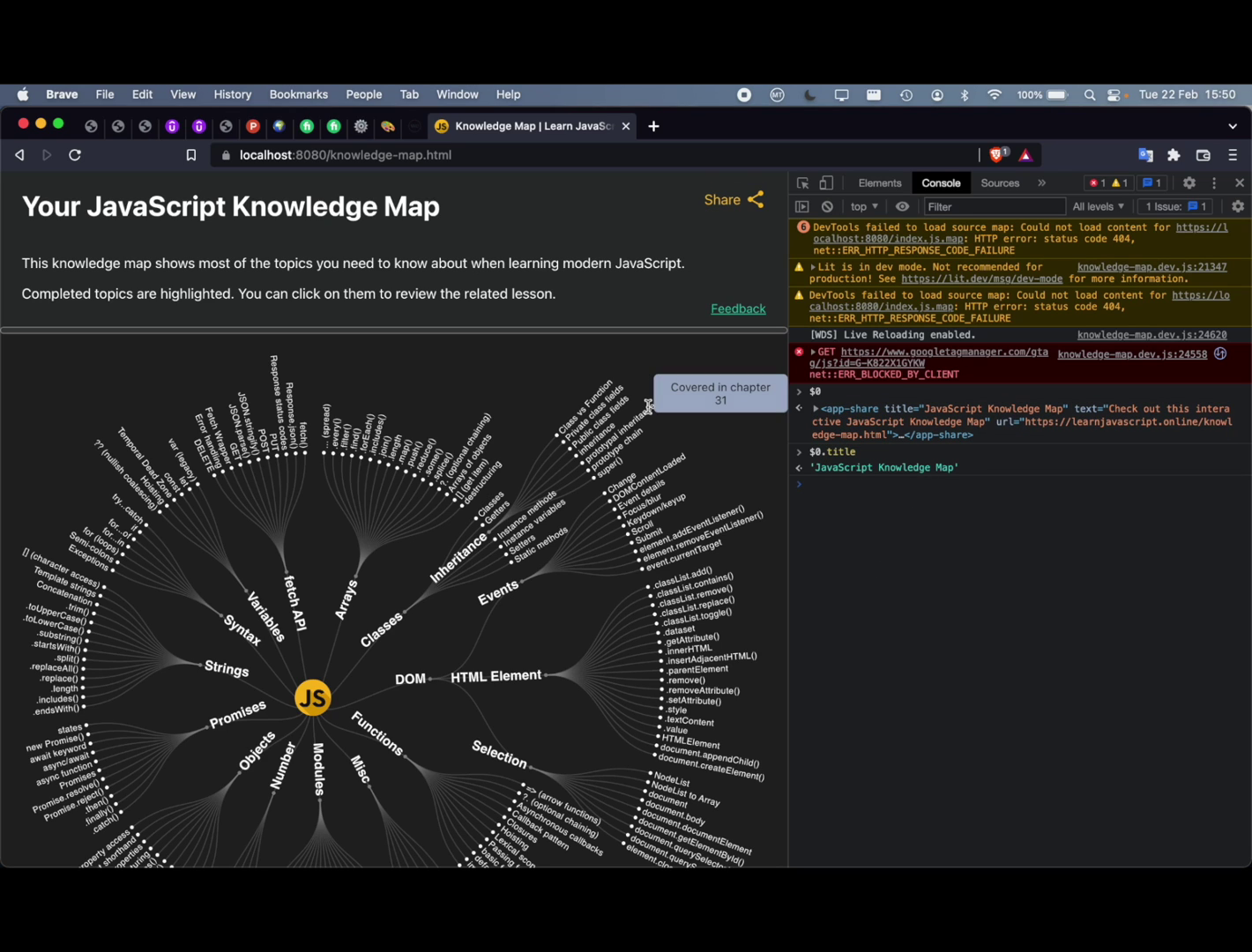
Return to index.ts and review the hard-coded share values below the class declaration.
{"action": "key", "text": "ctrl+Right"}
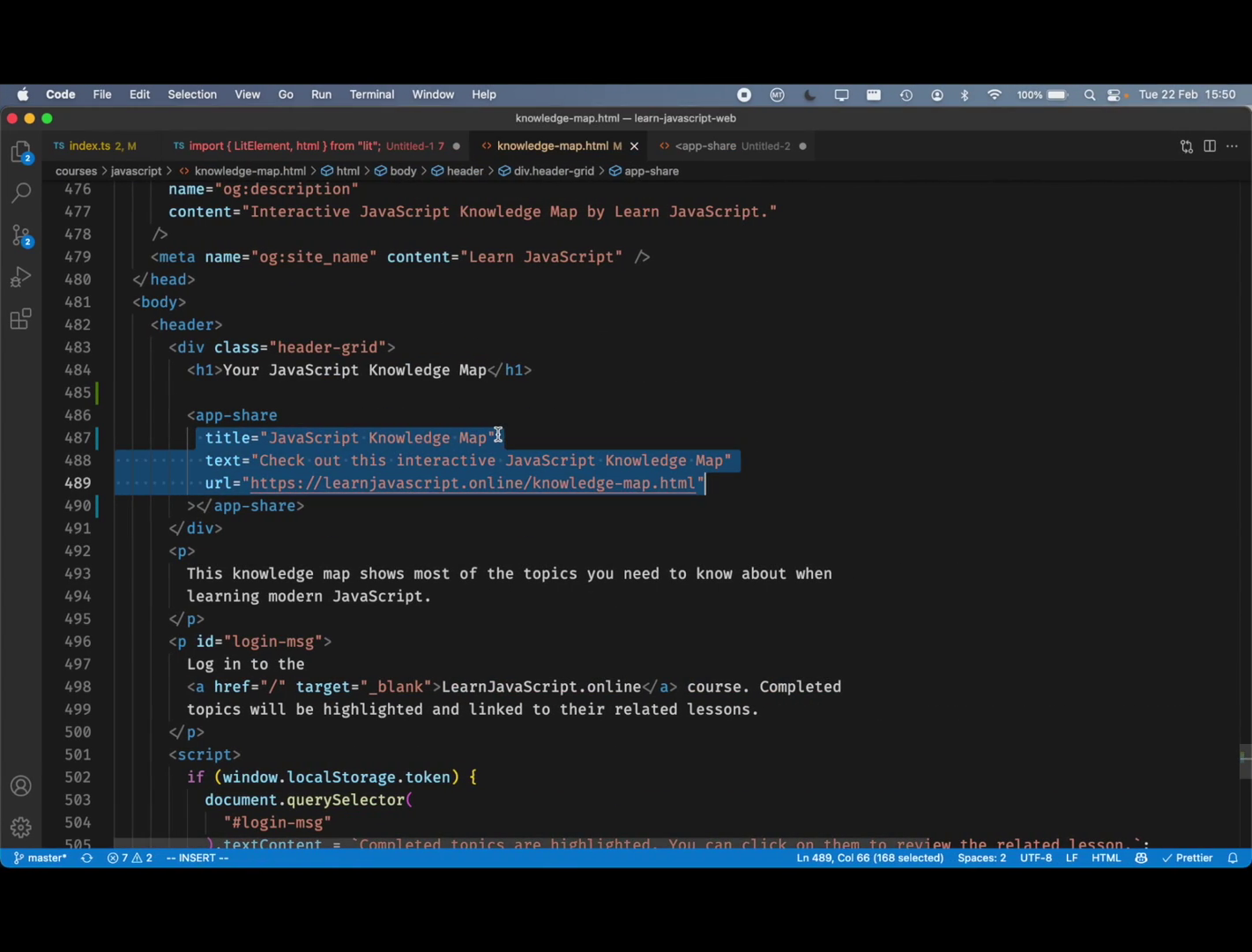
{"action": "key", "text": "Escape"}
{"action": "key", "text": "ctrl+Tab"}
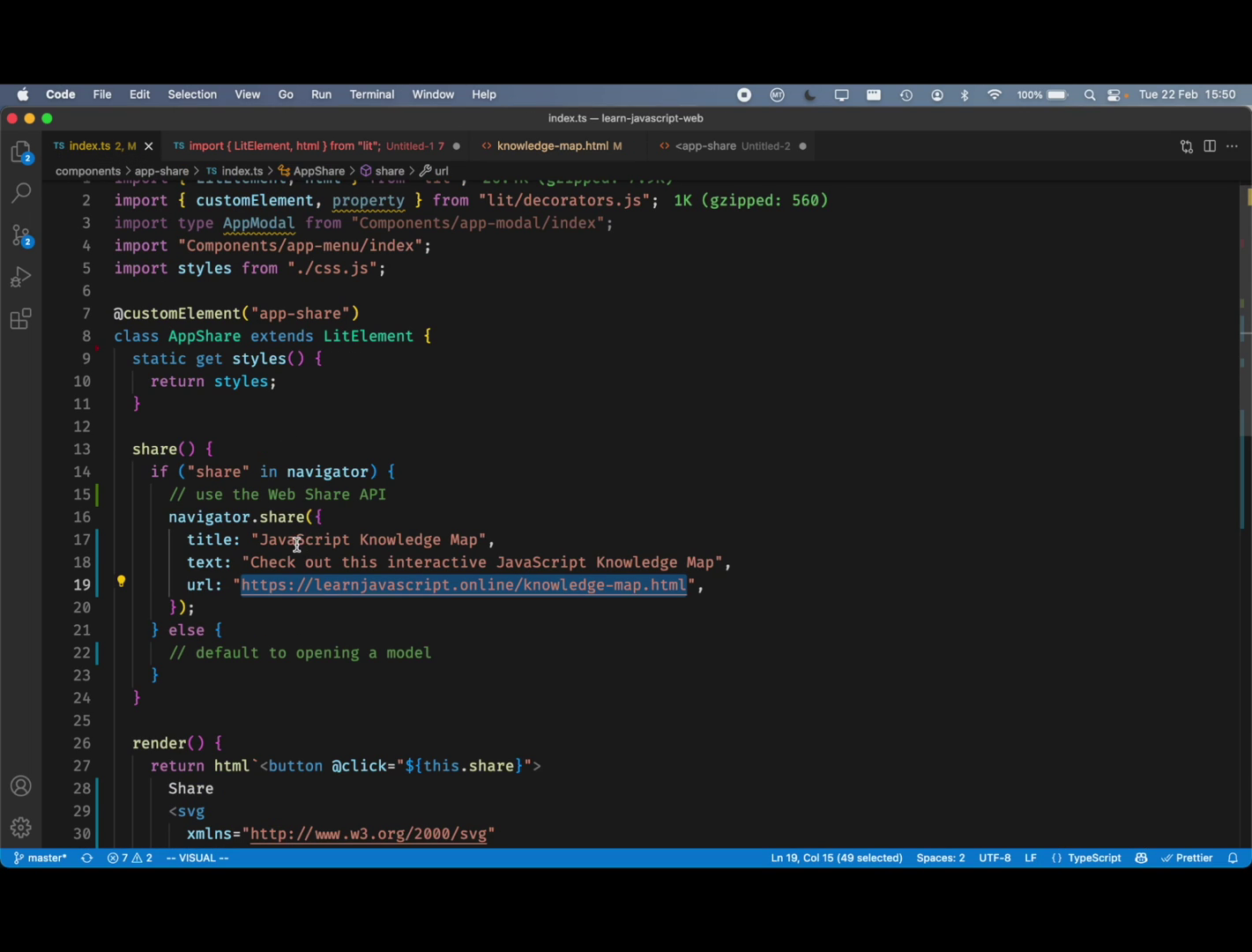
{"action": "left_click", "coordinate": [259, 539]}
{"action": "mouse_move", "coordinate": [251, 538]}
{"action": "left_mouse_down"}
{"action": "mouse_move", "coordinate": [583, 539]}
{"action": "mouse_move", "coordinate": [727, 613]}
{"action": "left_mouse_up"}
{"action": "left_click", "coordinate": [721, 590]}
{"action": "left_click", "coordinate": [336, 335]}
{"action": "type", "text": "ostatic properties = {"}
Add a static properties block with a title type, then delete it.
{"action": "key", "text": "Return"}
{"action": "type", "text": "title: {type: String"}
{"action": "key", "text": "super+s"}
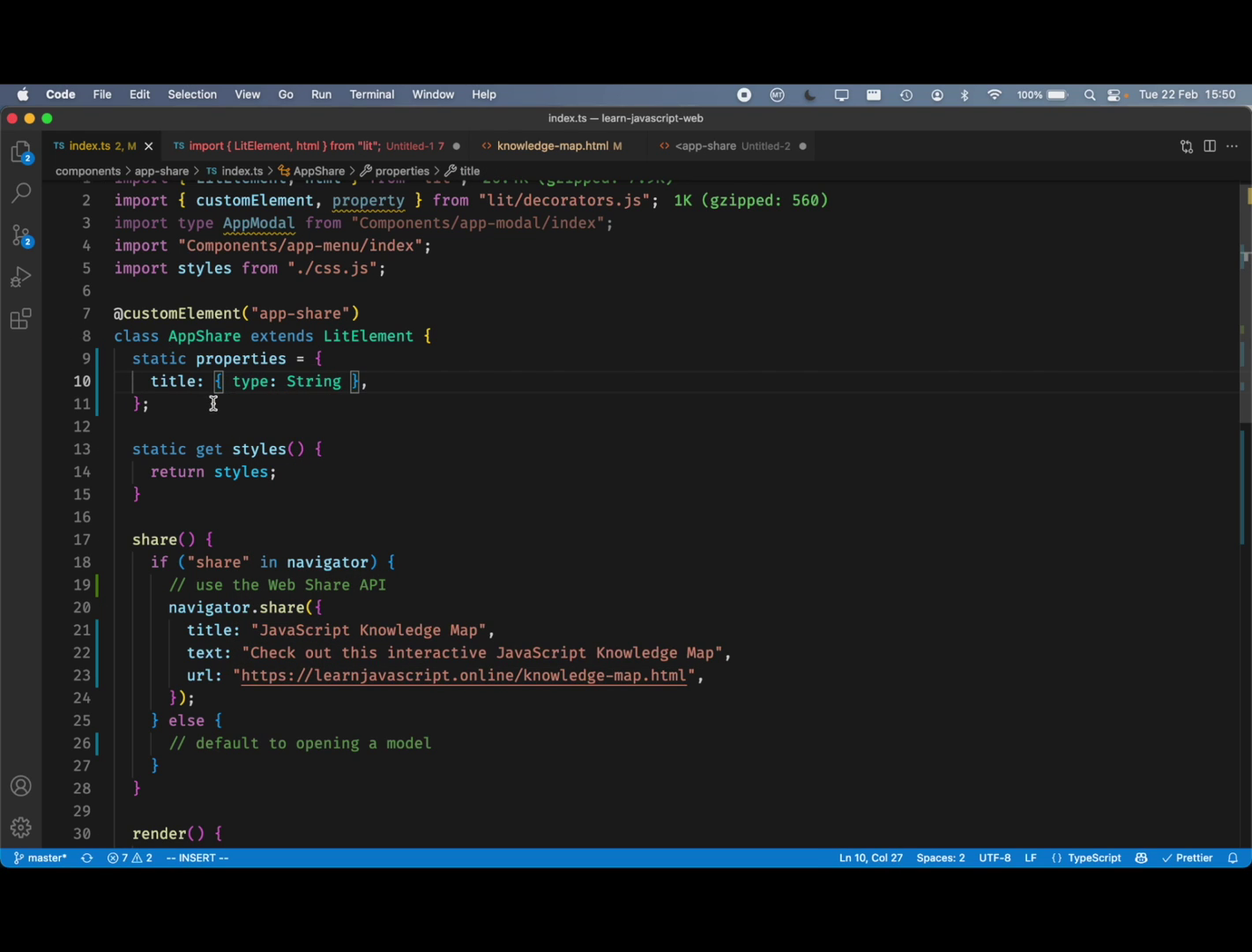
{"action": "left_click_drag", "start_coordinate": [213, 405], "coordinate": [67, 370]}
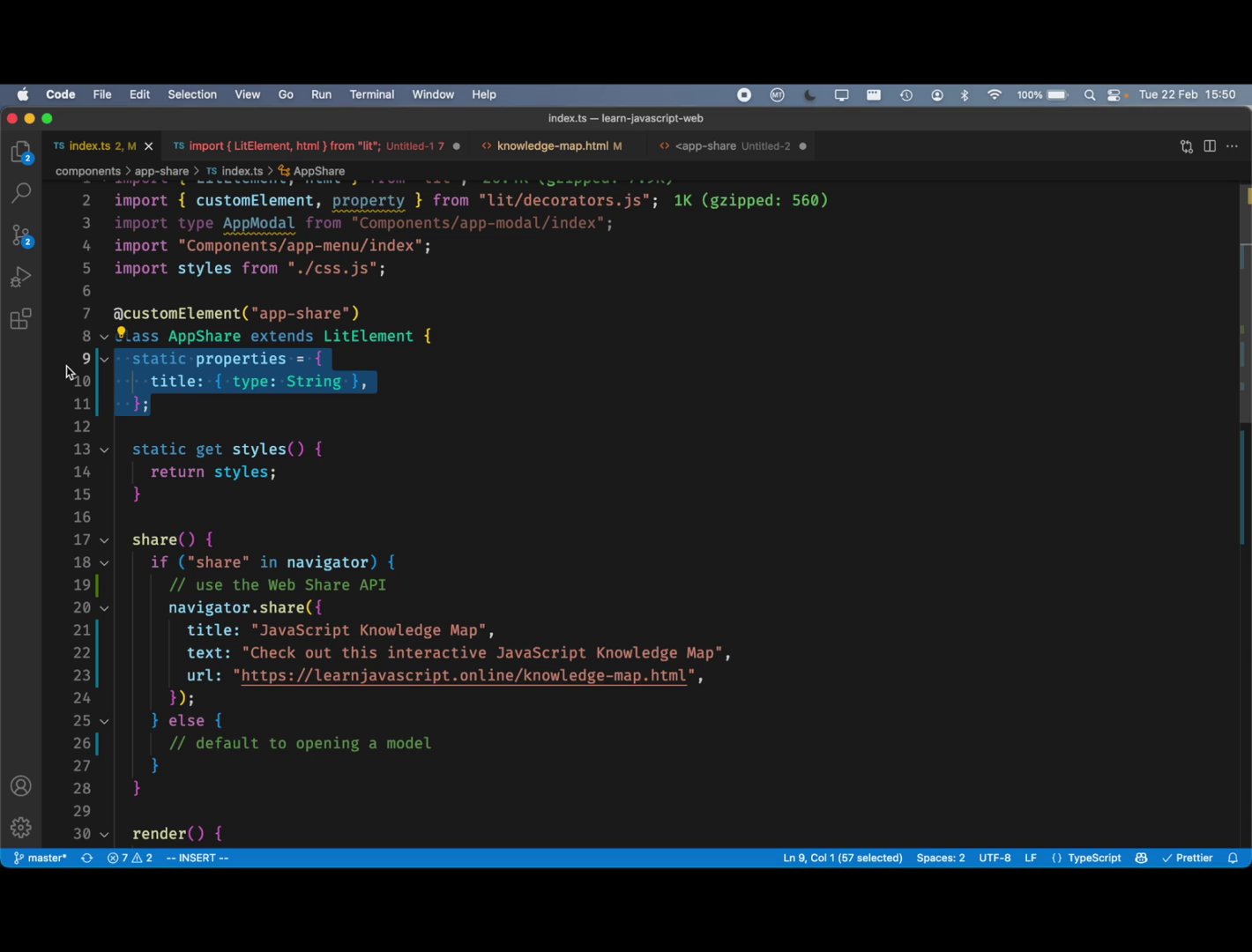
{"action": "key", "text": "BackSpace"}
{"action": "key", "text": "Tab"}
{"action": "scroll", "coordinate": [187, 375], "scroll_direction": "up", "scroll_amount": 1}
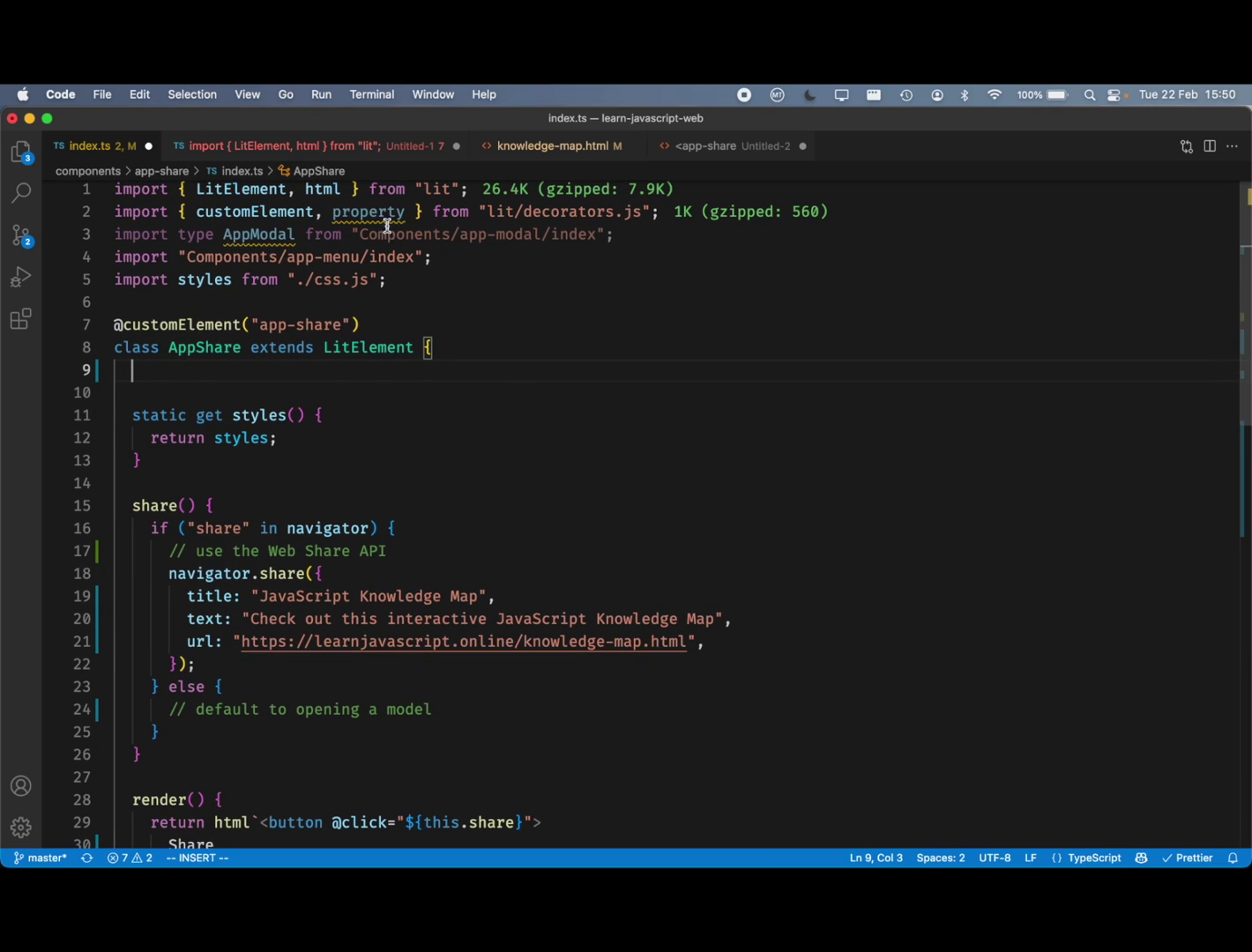
{"action": "double_click", "coordinate": [364, 212]}
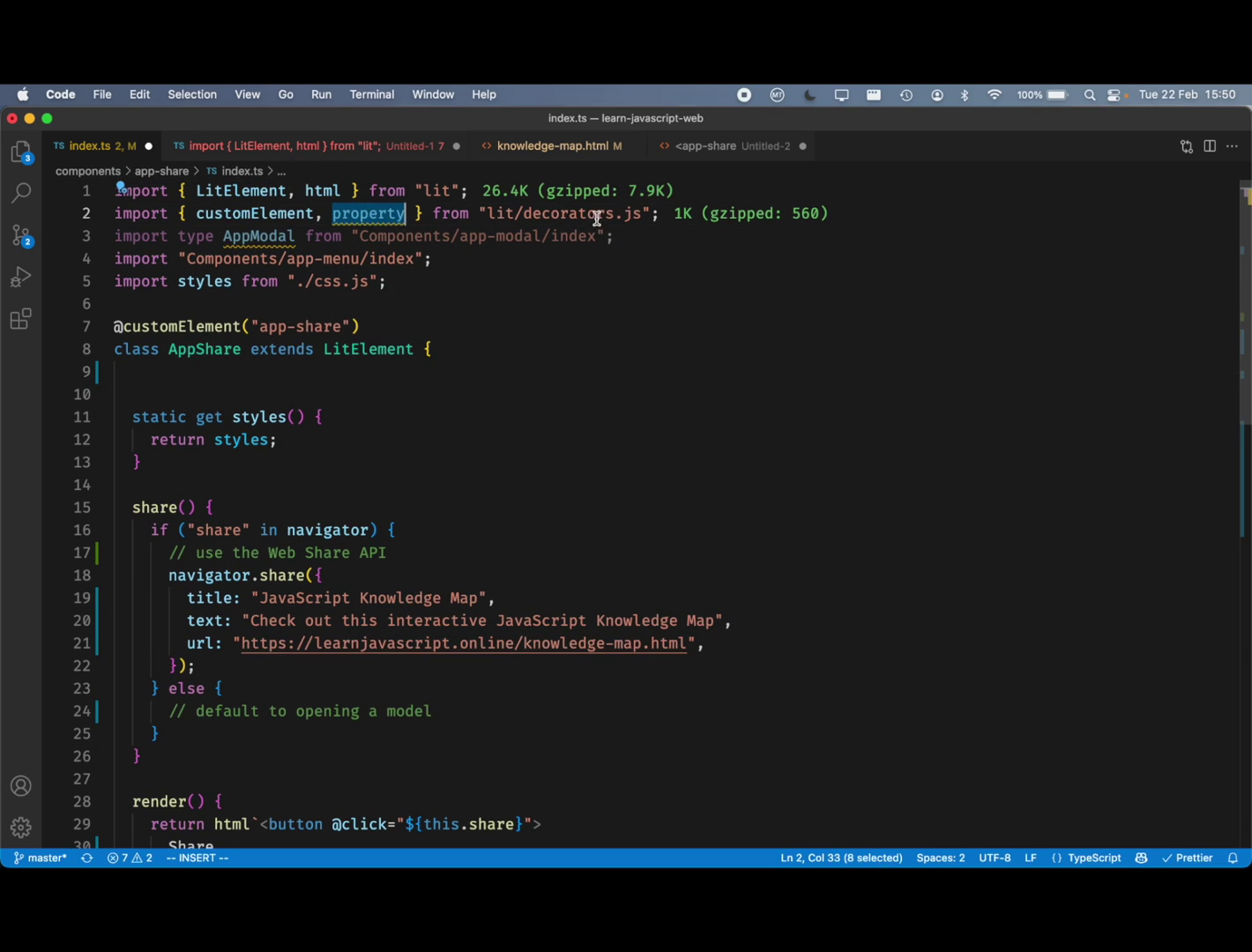
{"action": "left_click", "coordinate": [215, 370]}
{"action": "type", "text": "@prop"}
{"action": "key", "text": "Return"}
{"action": "type", "text": "() "}
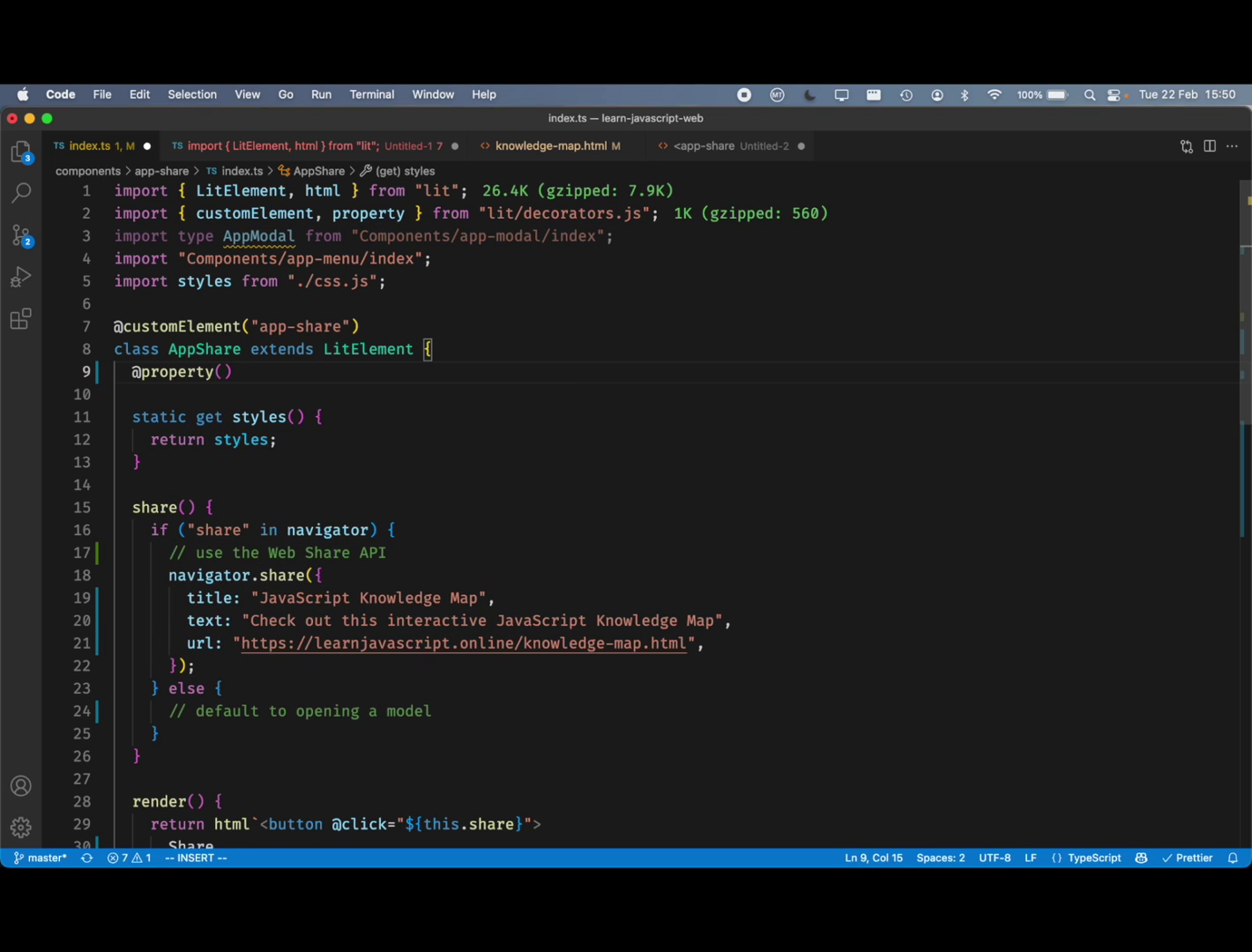
{"action": "type", "text": "title = \"\";"}
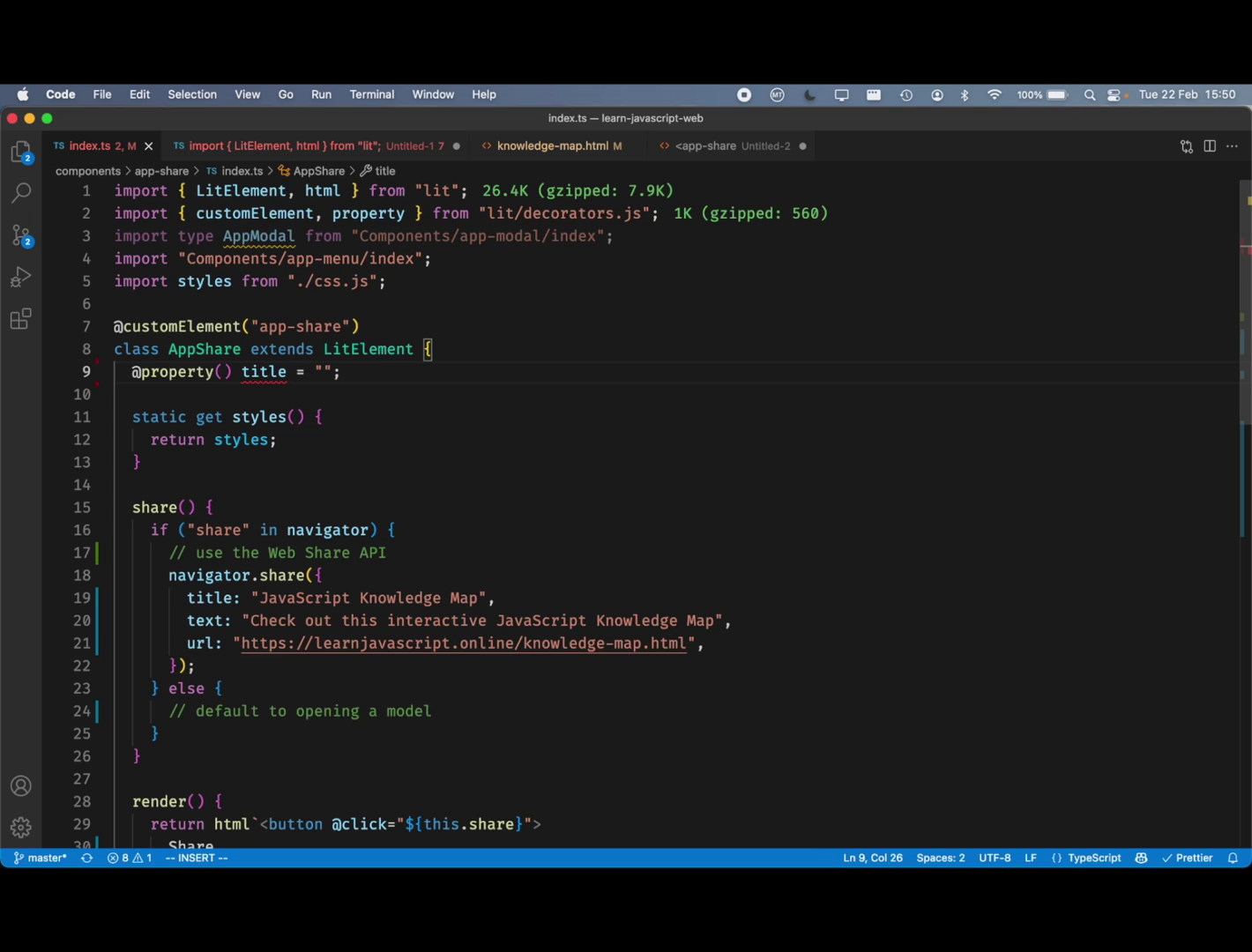
{"action": "key", "text": "super+s"}
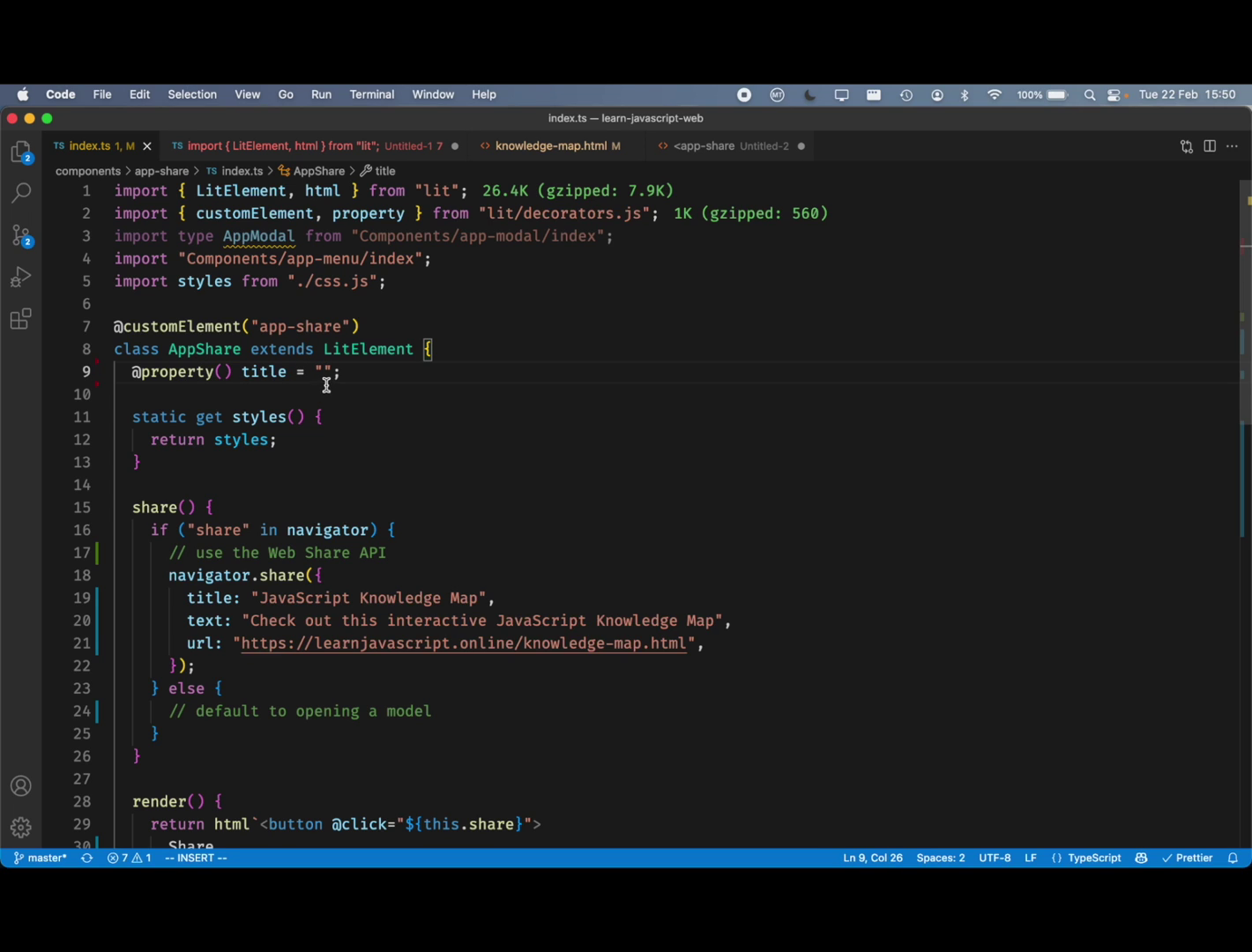
{"action": "left_click", "coordinate": [221, 370]}
{"action": "type", "text": "{type: S"}
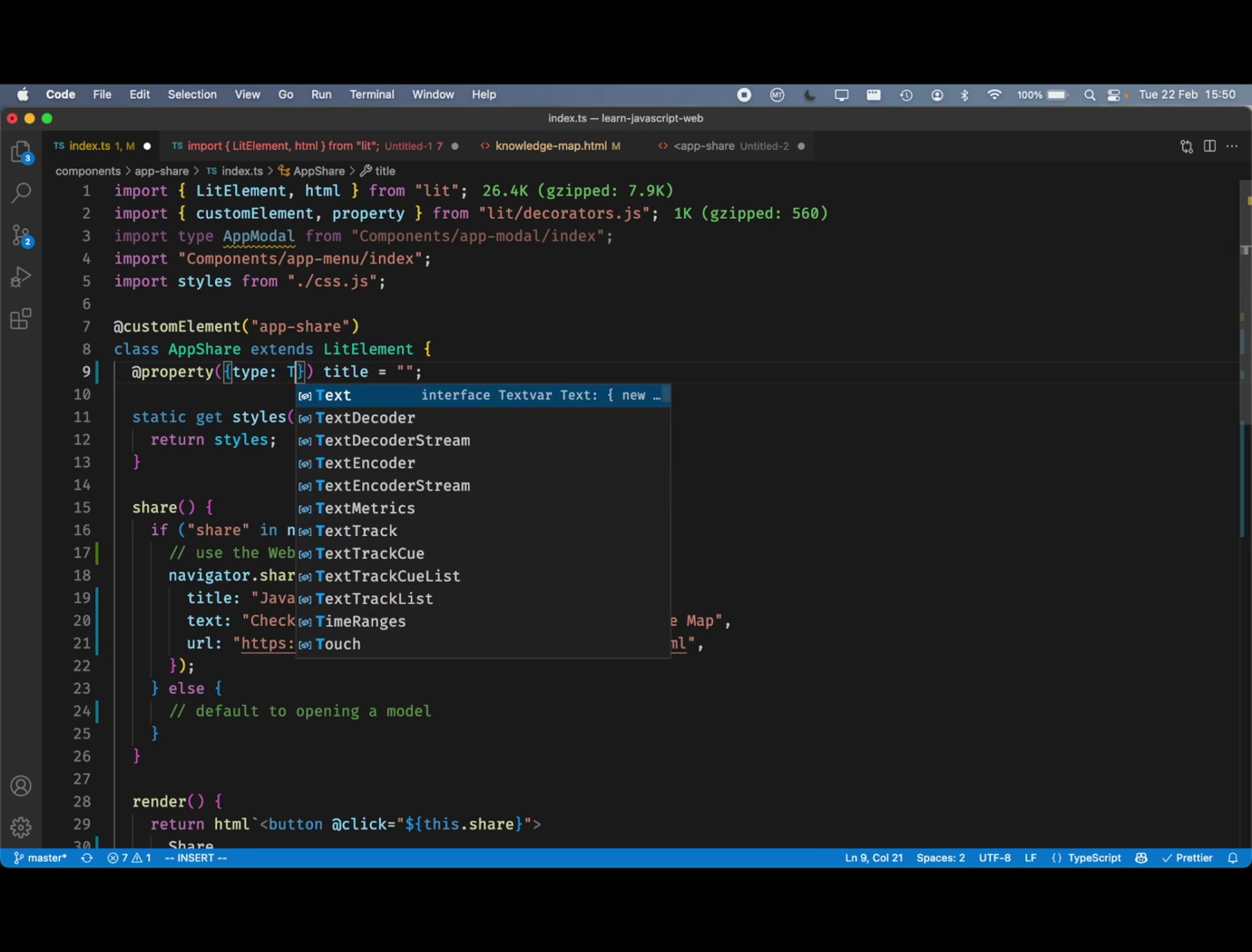
{"action": "type", "text": "tring"}
{"action": "key", "text": "super+s"}
Duplicate the title property twice and rename the copies to text and url.
{"action": "left_click", "coordinate": [405, 373]}
{"action": "key", "text": "shift+alt+Down"}
{"action": "key", "text": "shift+alt+Down"}
{"action": "left_click", "coordinate": [412, 395]}
{"action": "double_click", "coordinate": [411, 394]}
{"action": "type", "text": "text"}
{"action": "double_click", "coordinate": [409, 416]}
{"action": "type", "text": "url"}
{"action": "left_click", "coordinate": [359, 443]}
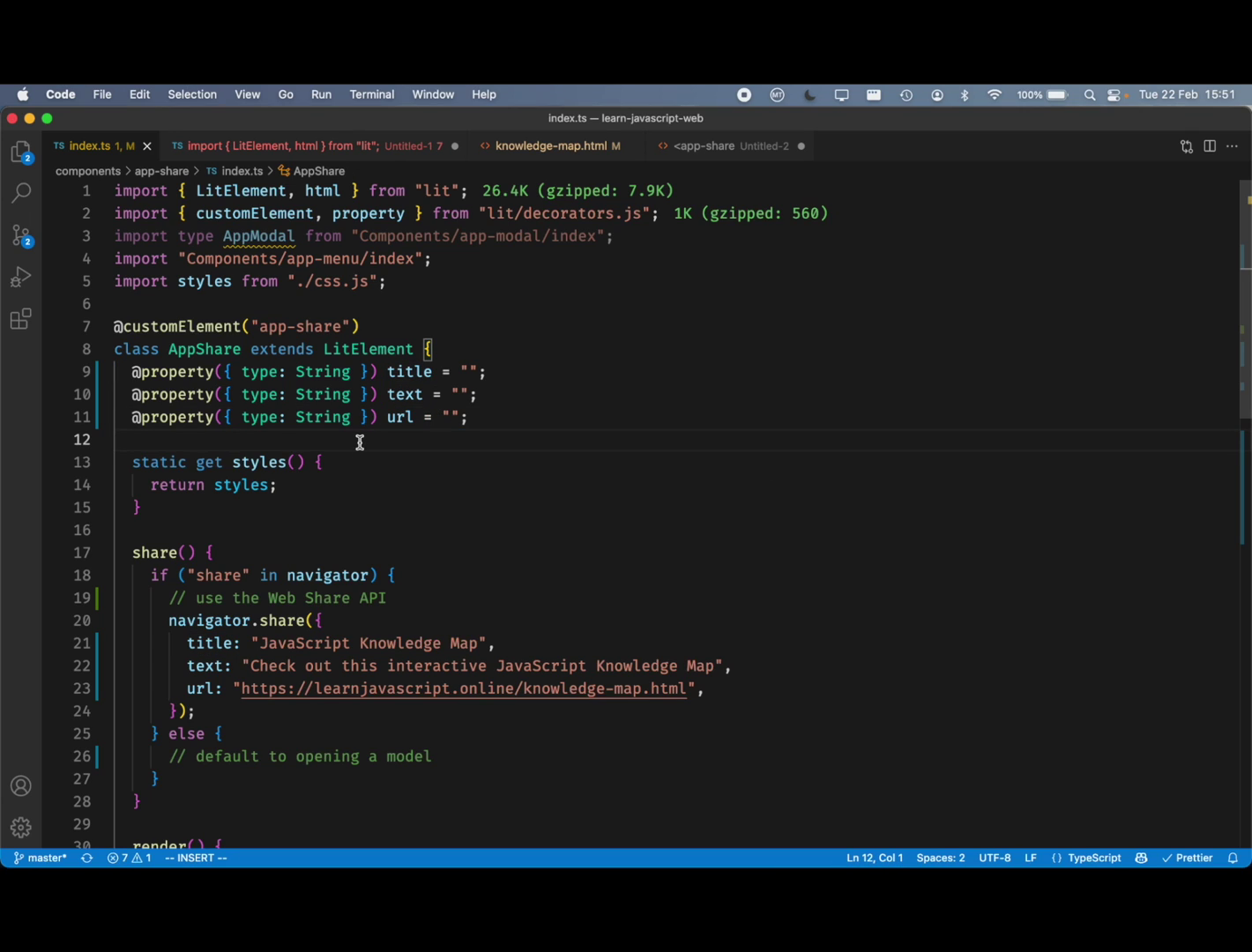
{"action": "mouse_move", "coordinate": [126, 370]}
{"action": "left_mouse_down"}
{"action": "mouse_move", "coordinate": [499, 463]}
{"action": "mouse_move", "coordinate": [478, 413]}
{"action": "left_mouse_up"}
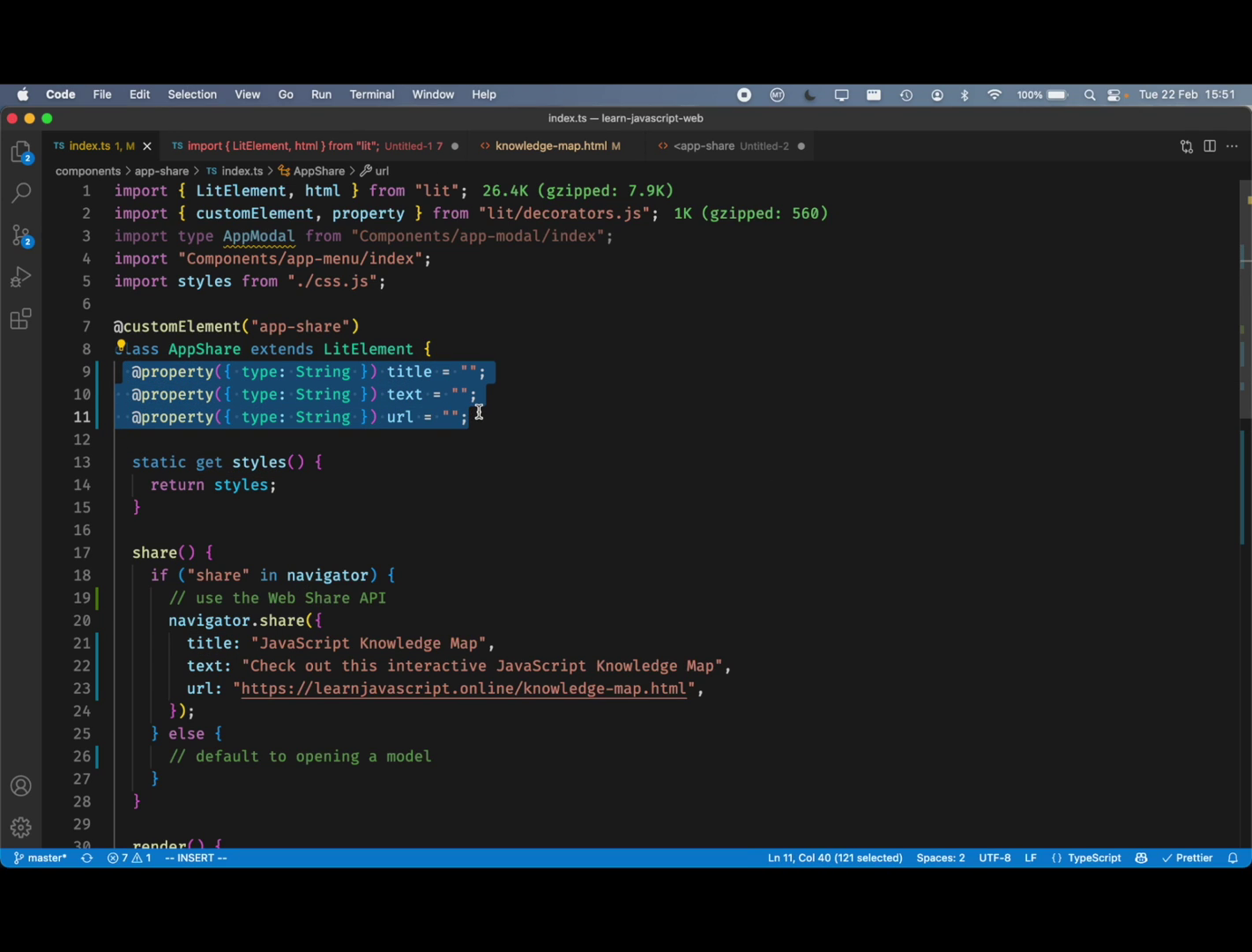
{"action": "left_click", "coordinate": [405, 370]}
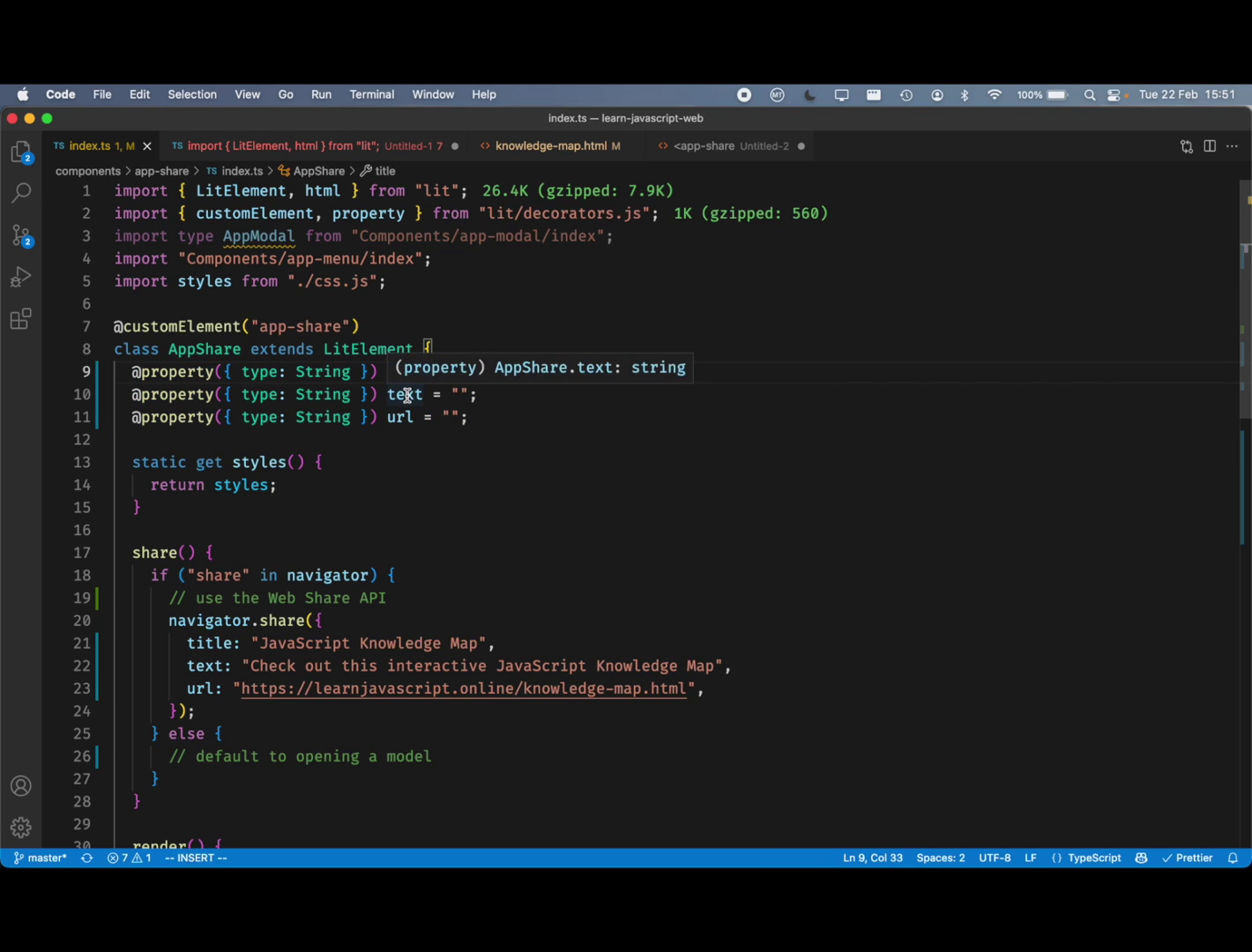
Replace the hard-coded navigator.share values with this.title, this.text and this.url.
{"action": "left_click_drag", "start_coordinate": [251, 644], "coordinate": [487, 645]}
{"action": "type", "text": "this.title,"}
{"action": "key", "text": "Escape"}
{"action": "key", "text": "j"}
{"action": "key", "text": "i"}
{"action": "left_click_drag", "start_coordinate": [726, 666], "coordinate": [241, 666]}
{"action": "type", "text": "this.text,"}
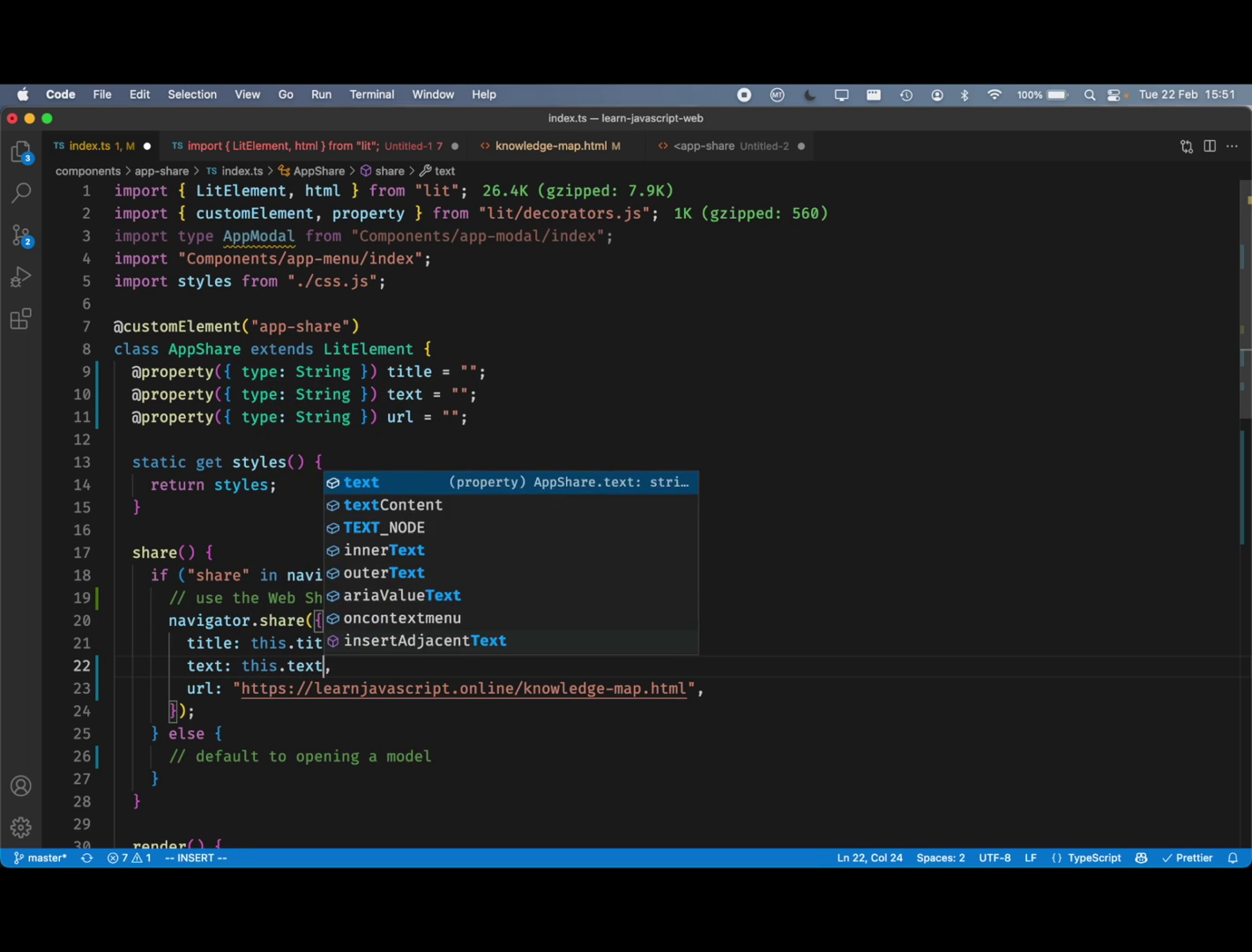
{"action": "key", "text": "Escape"}
{"action": "key", "text": "j"}
{"action": "key", "text": "i"}
{"action": "left_click_drag", "start_coordinate": [696, 688], "coordinate": [233, 689]}
{"action": "type", "text": "this.url"}
{"action": "key", "text": "Escape"}
Add a console.log of title, text and url above the share call.
{"action": "key", "text": "k"}
{"action": "key", "text": "k"}
{"action": "key", "text": "k"}
{"action": "type", "text": "kO// console log all properties"}
{"action": "key", "text": "Return"}
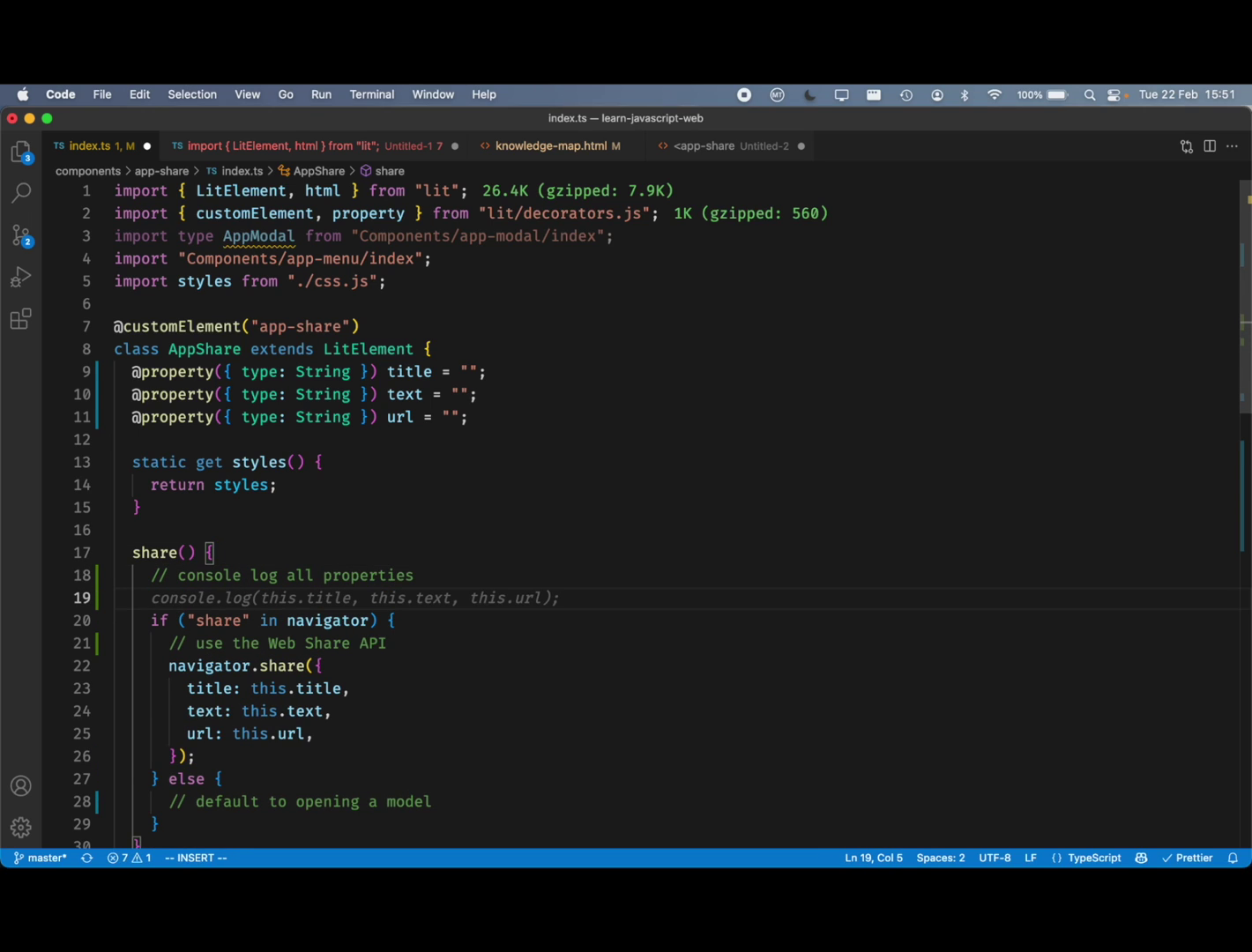
{"action": "key", "text": "Tab"}
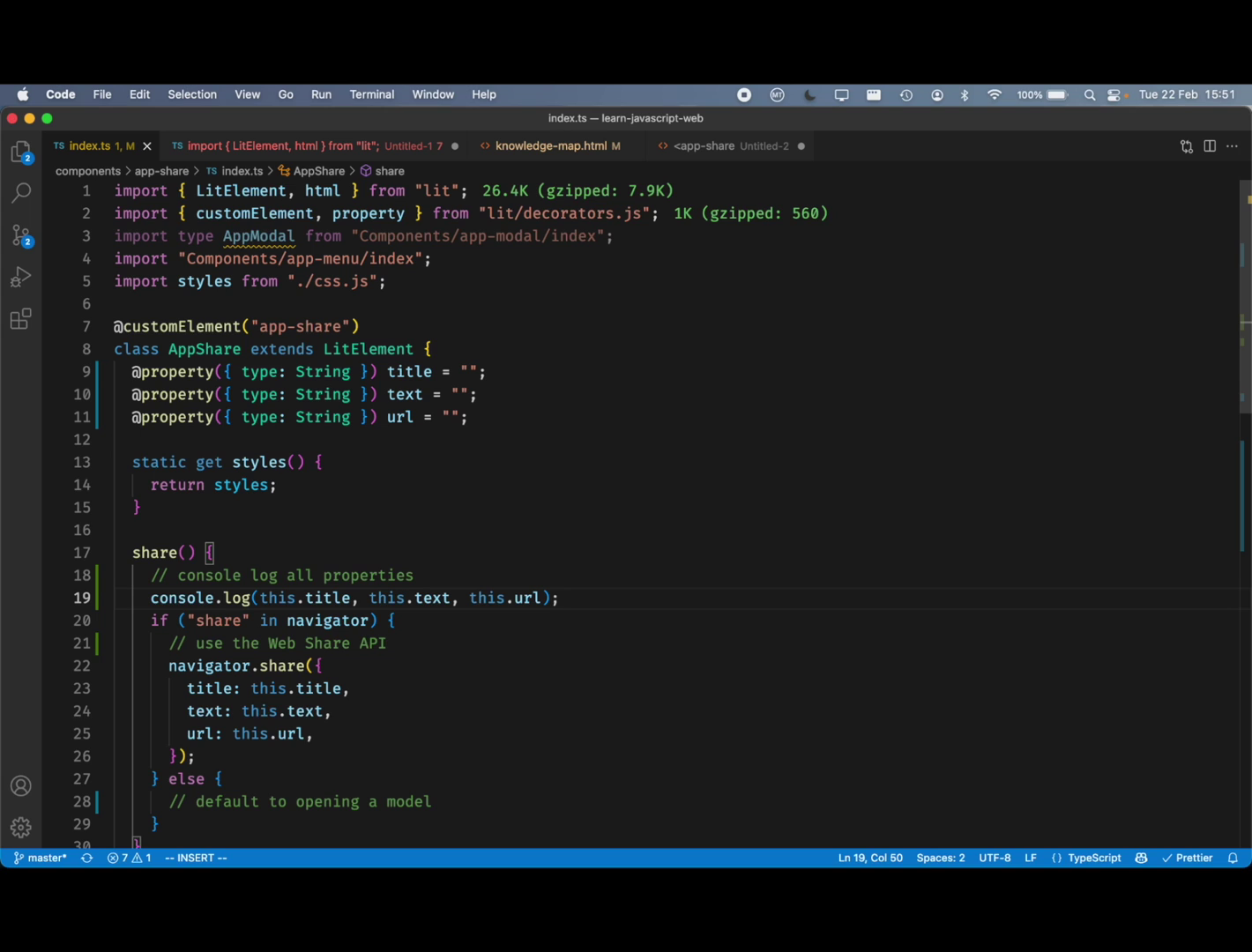
Click Share in Brave to log title, text and URL, then share via Messages in Safari.
{"action": "key", "text": "super+Tab"}
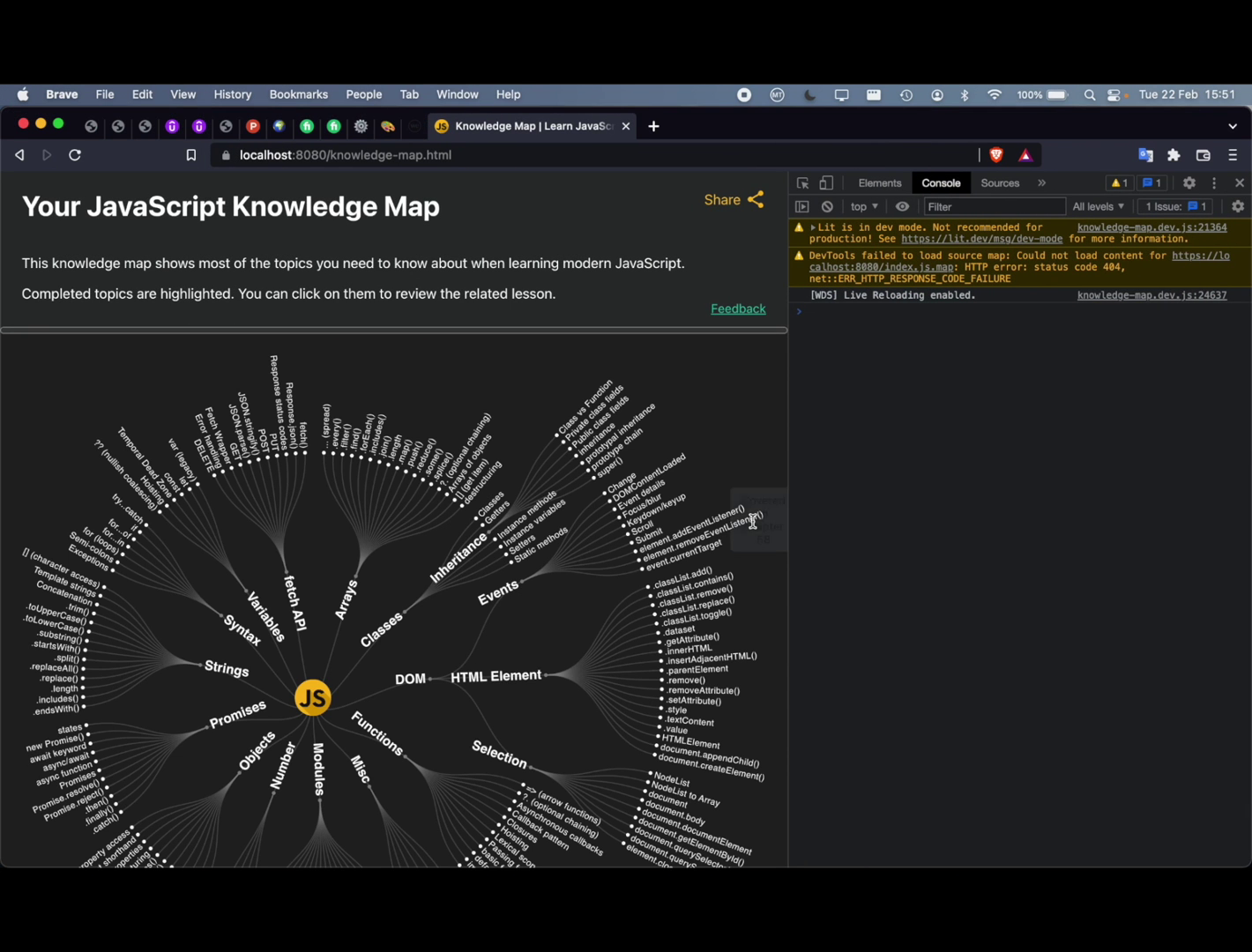
{"action": "left_click", "coordinate": [728, 209]}
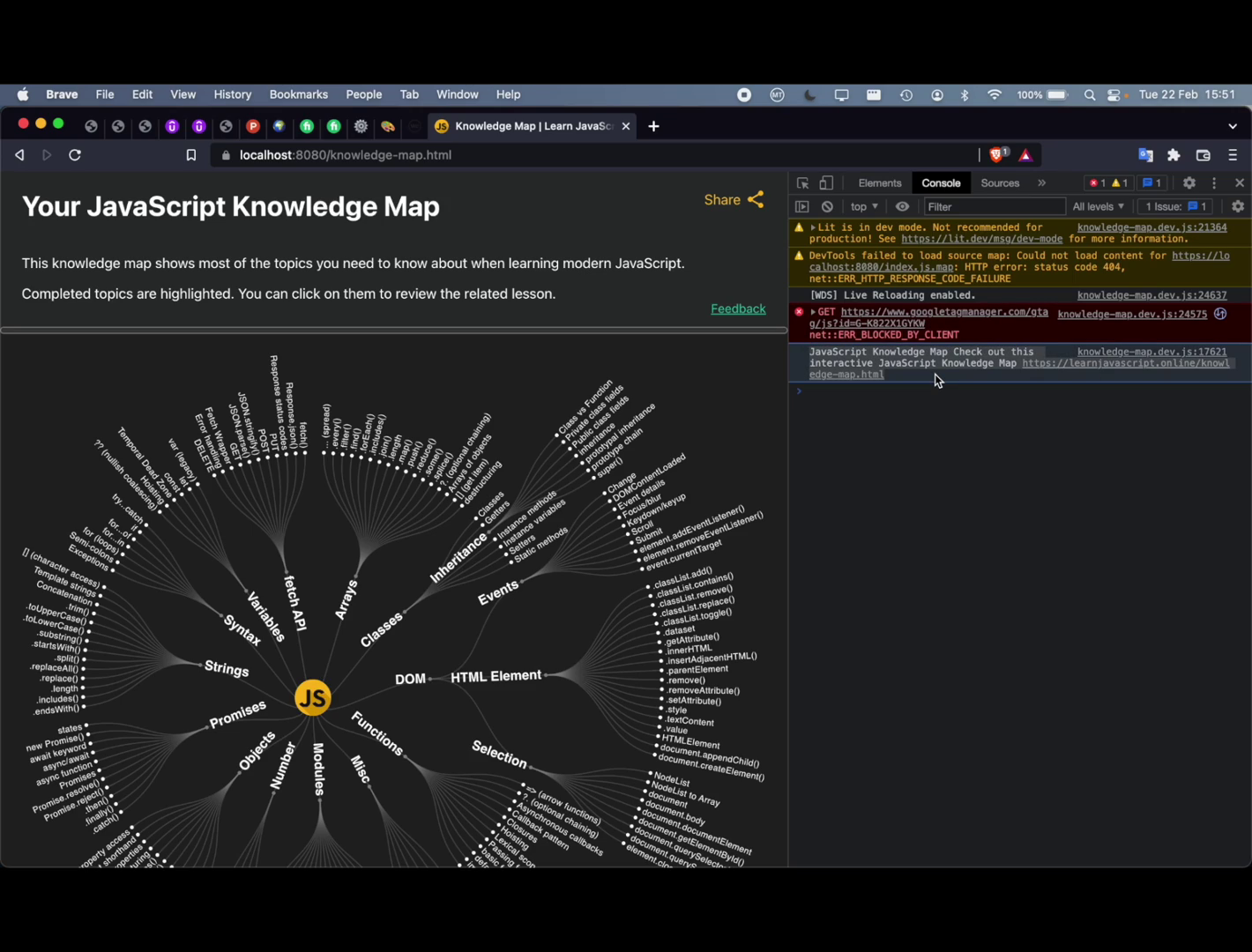
{"action": "key", "text": "ctrl+Up"}
{"action": "left_click", "coordinate": [873, 407]}
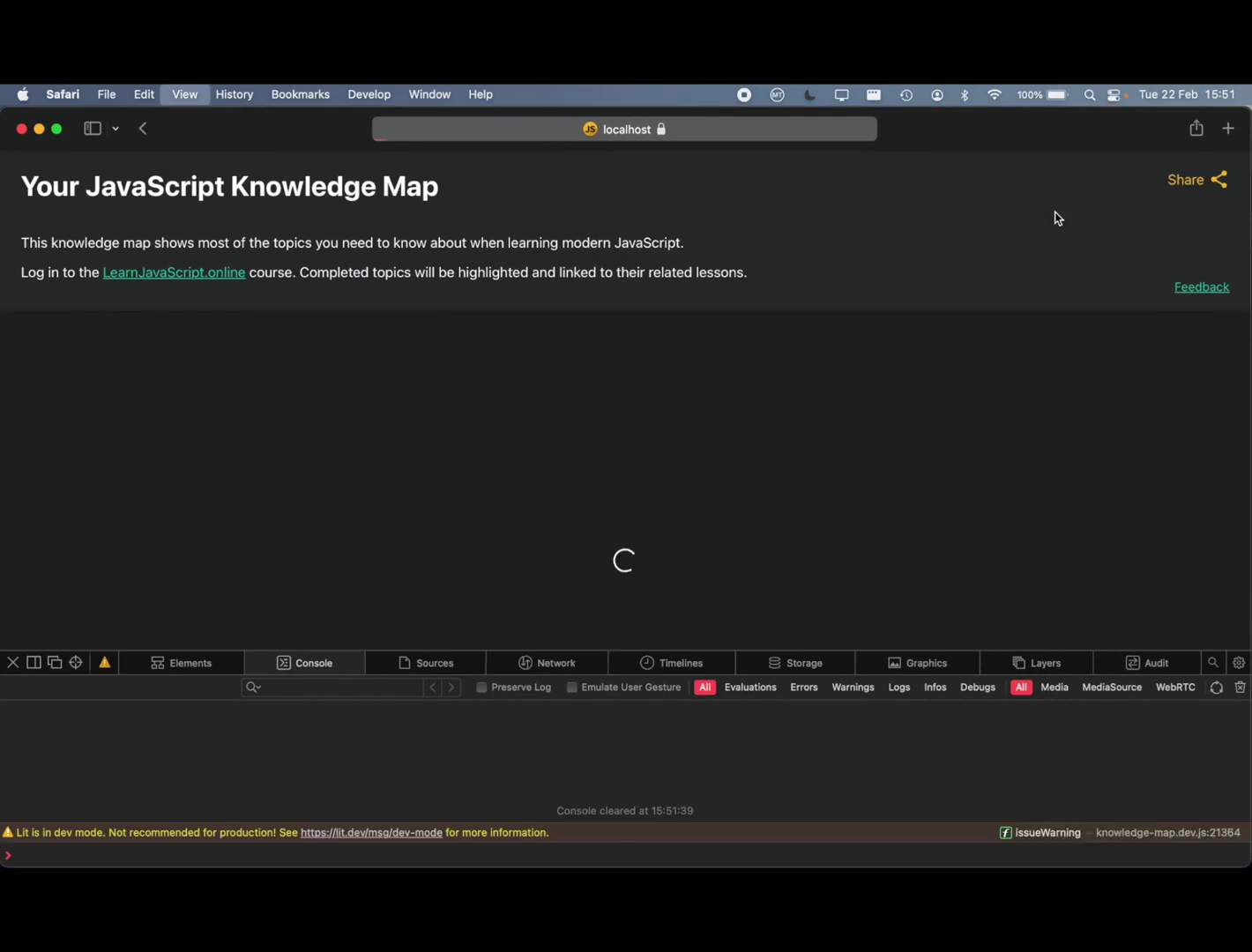
{"action": "left_click", "coordinate": [1203, 181]}
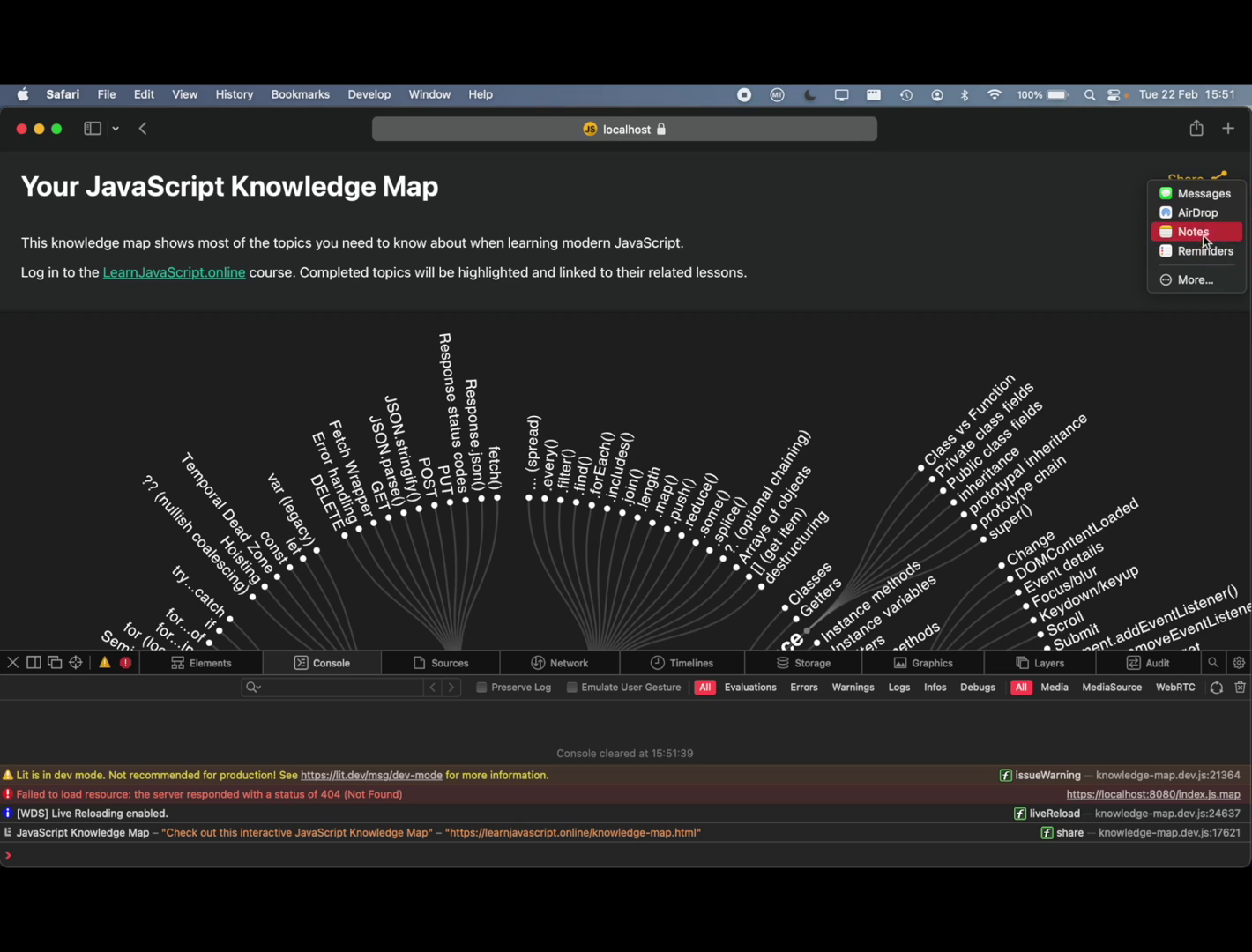
{"action": "left_click", "coordinate": [1205, 200]}
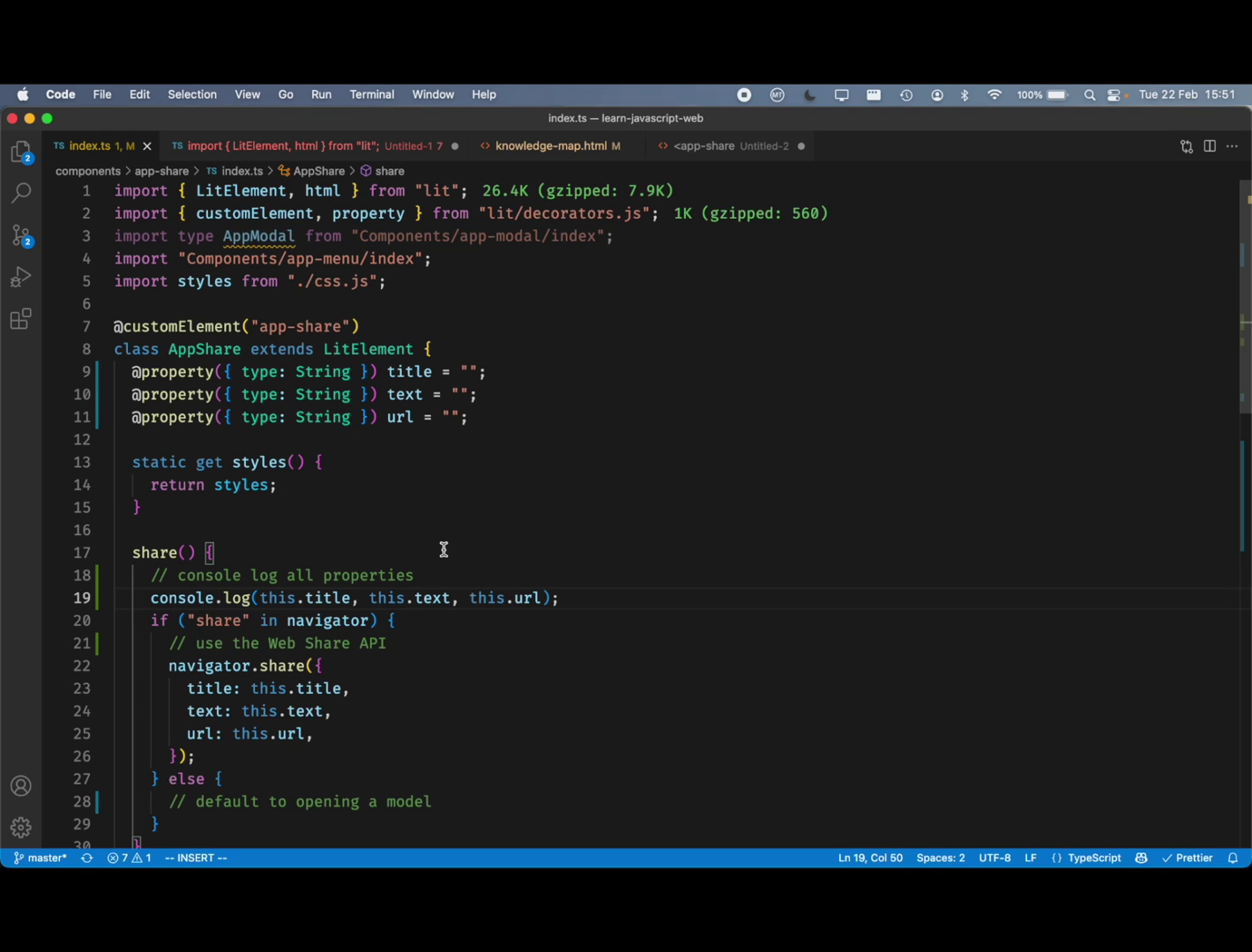
Delete the debugging comment and console.log lines, then save the file.
{"action": "key", "text": "super+shift+Left"}
{"action": "key", "text": "shift+Up"}
{"action": "key", "text": "BackSpace"}
{"action": "key", "text": "super+s"}
{"action": "scroll", "coordinate": [475, 558], "scroll_direction": "down", "scroll_amount": 3}
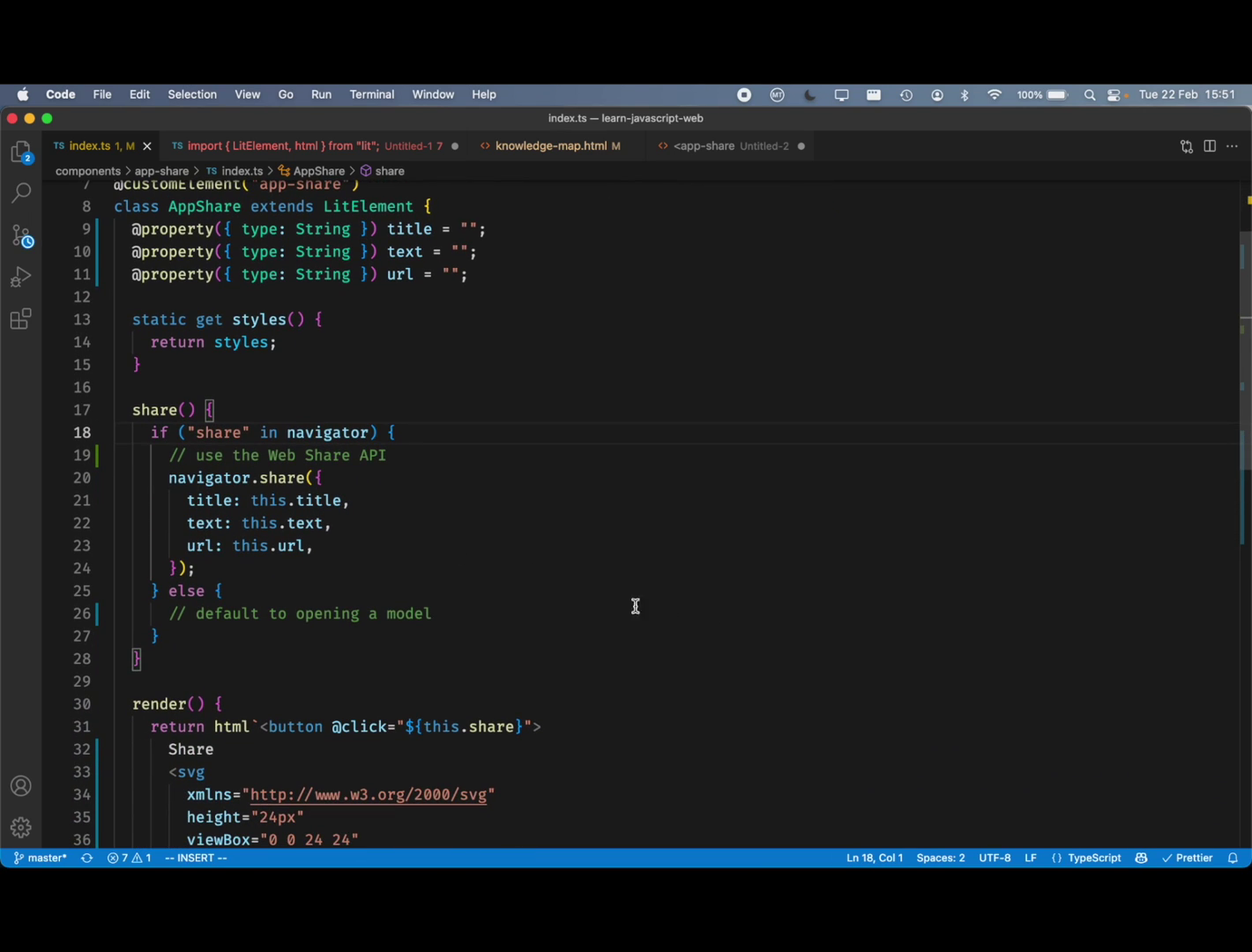
After the share button, add an app-modal tag with title="${this.title}" and save.
{"action": "left_click_drag", "start_coordinate": [364, 571], "coordinate": [96, 422]}
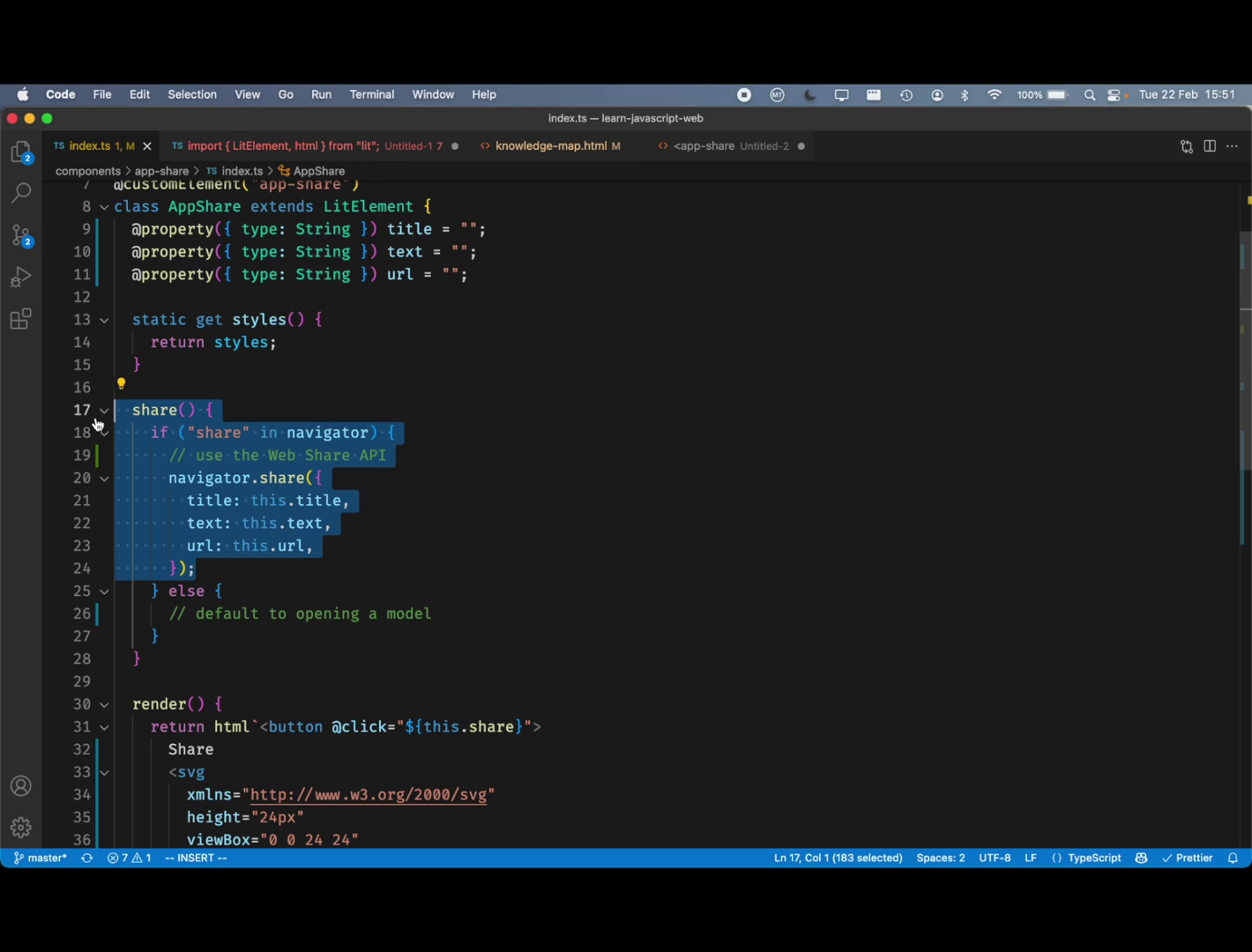
{"action": "left_click", "coordinate": [480, 606]}
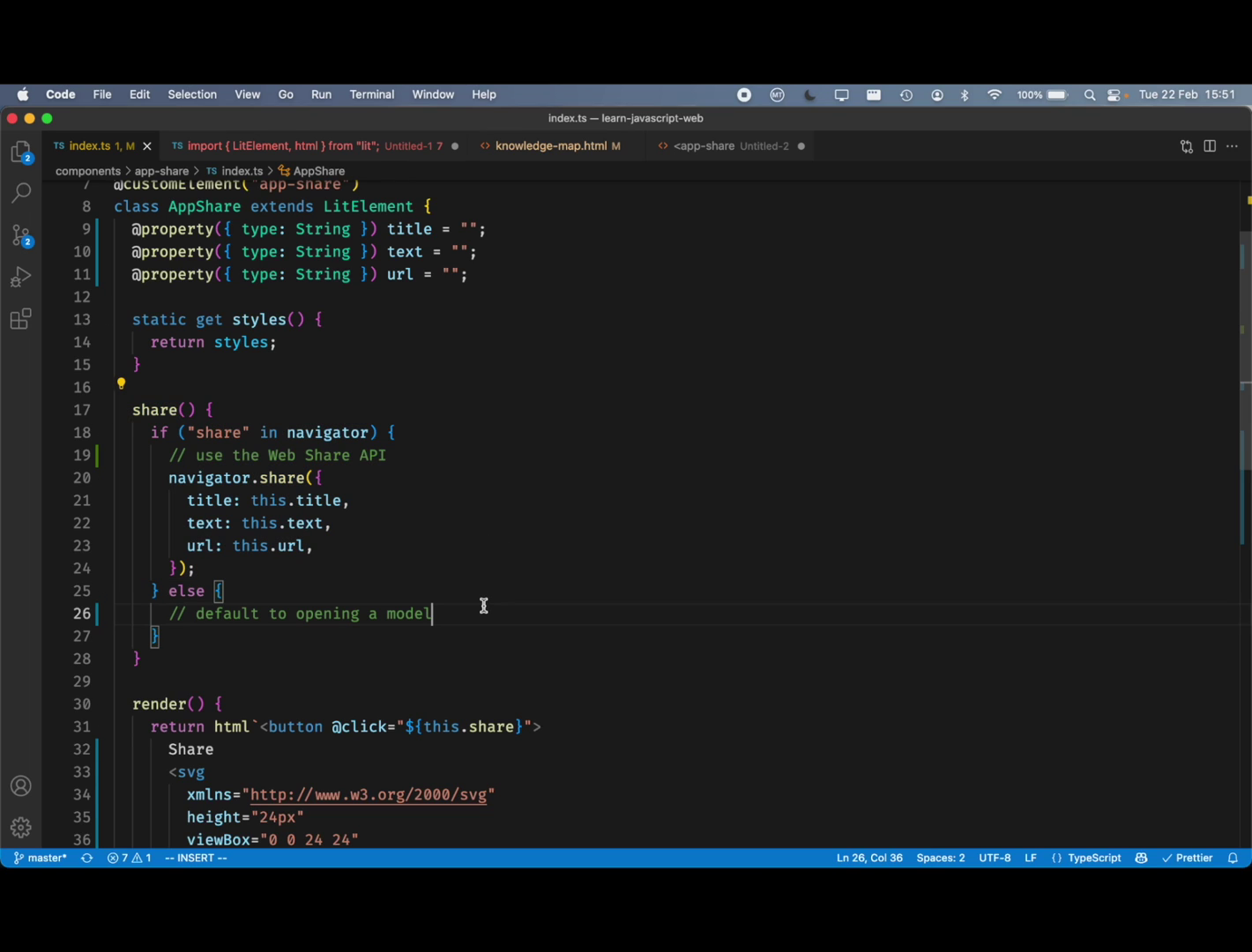
{"action": "key", "text": "Return"}
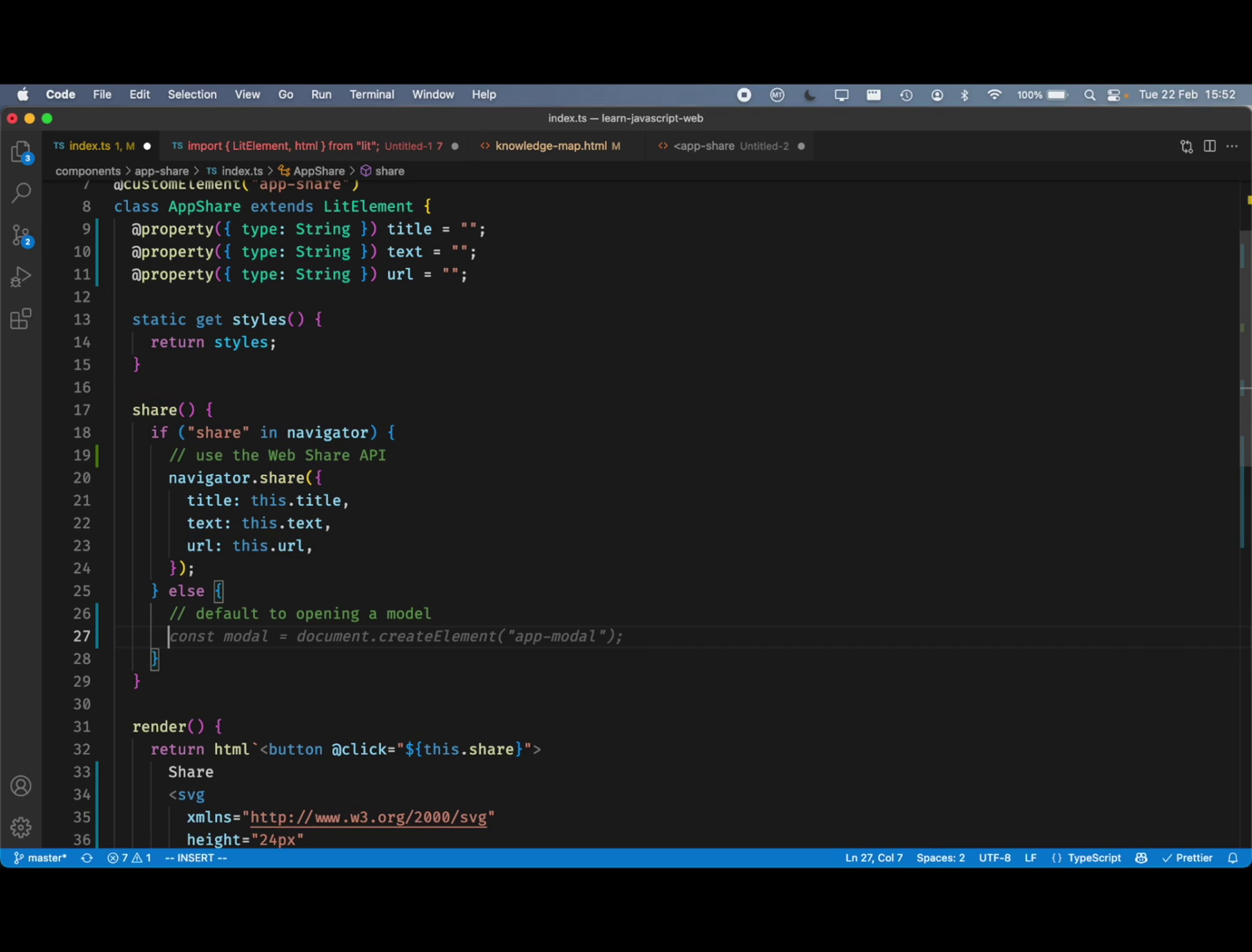
{"action": "scroll", "coordinate": [247, 636], "scroll_direction": "down", "scroll_amount": 5}
{"action": "scroll", "coordinate": [246, 635], "scroll_direction": "down", "scroll_amount": 1}
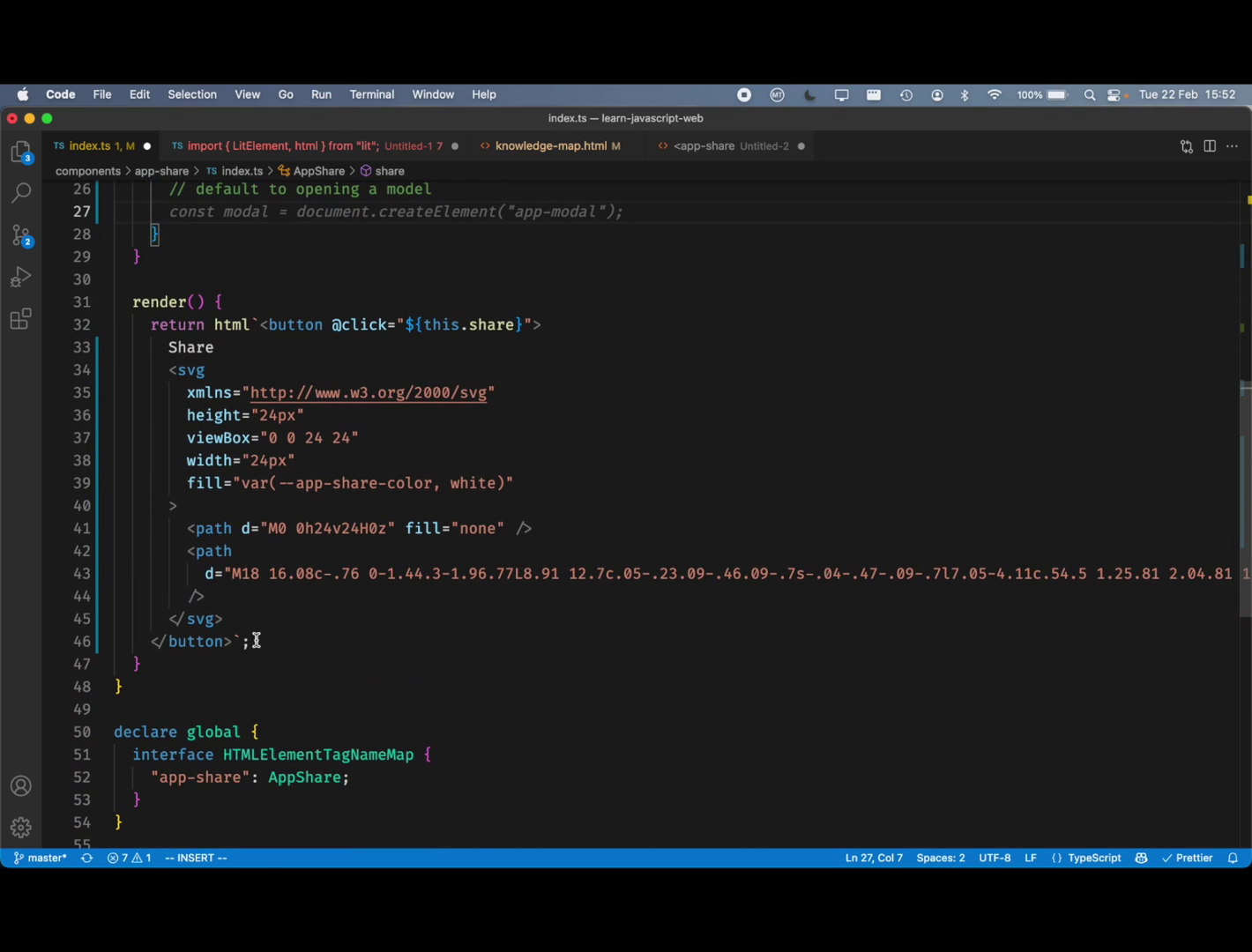
{"action": "left_click", "coordinate": [234, 641]}
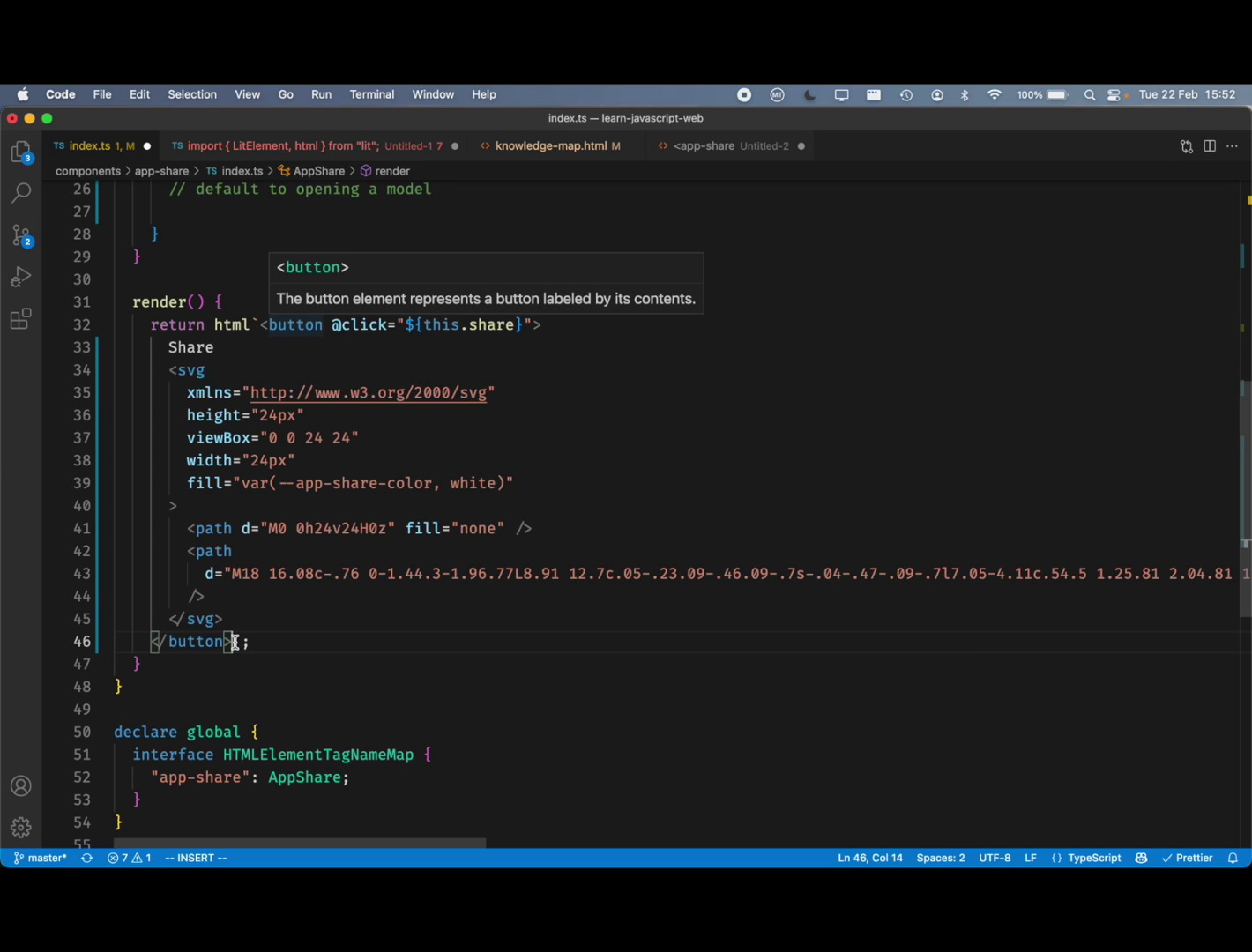
{"action": "key", "text": "Return"}
{"action": "type", "text": "<a"}
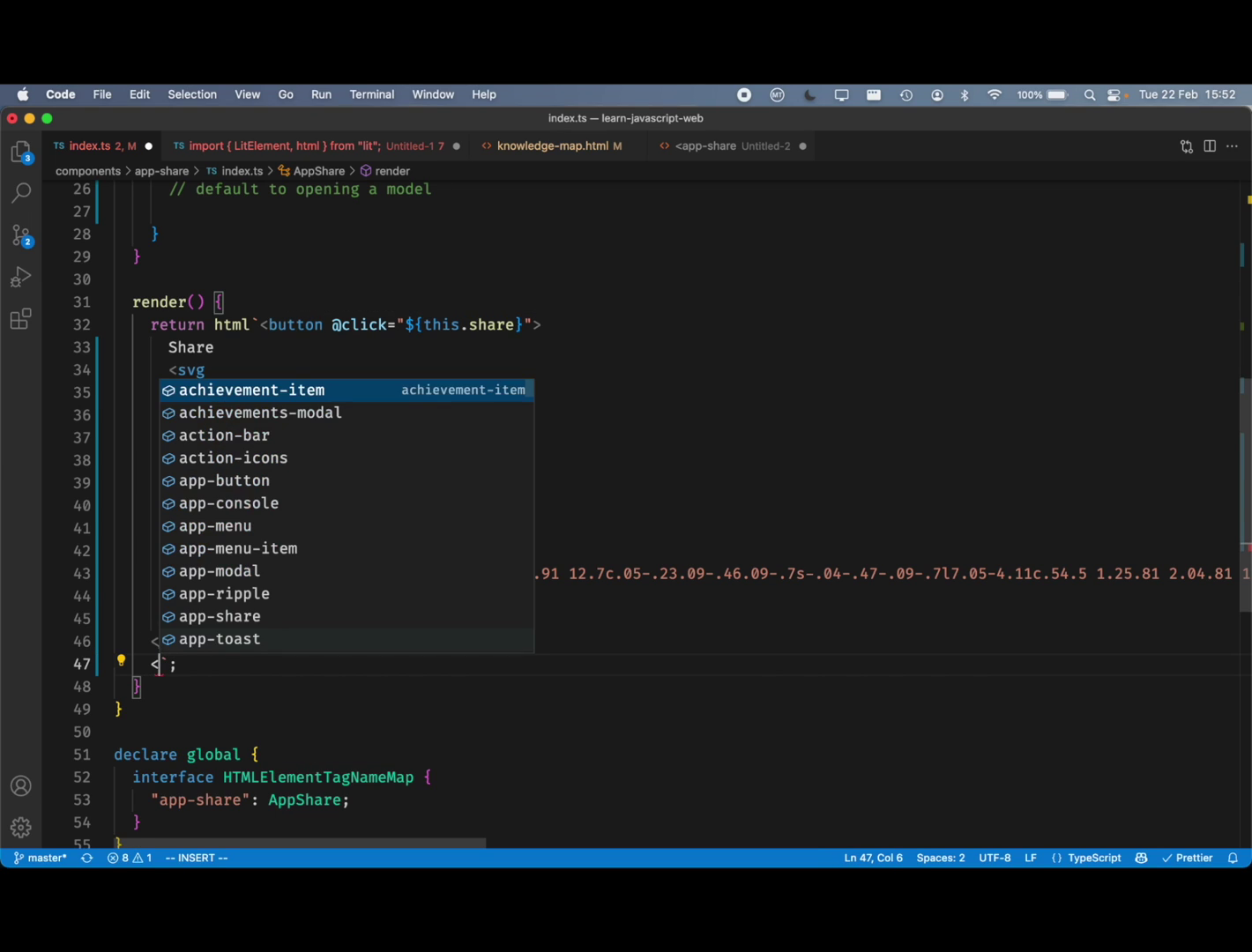
{"action": "type", "text": "pp-modal></app-modal>"}
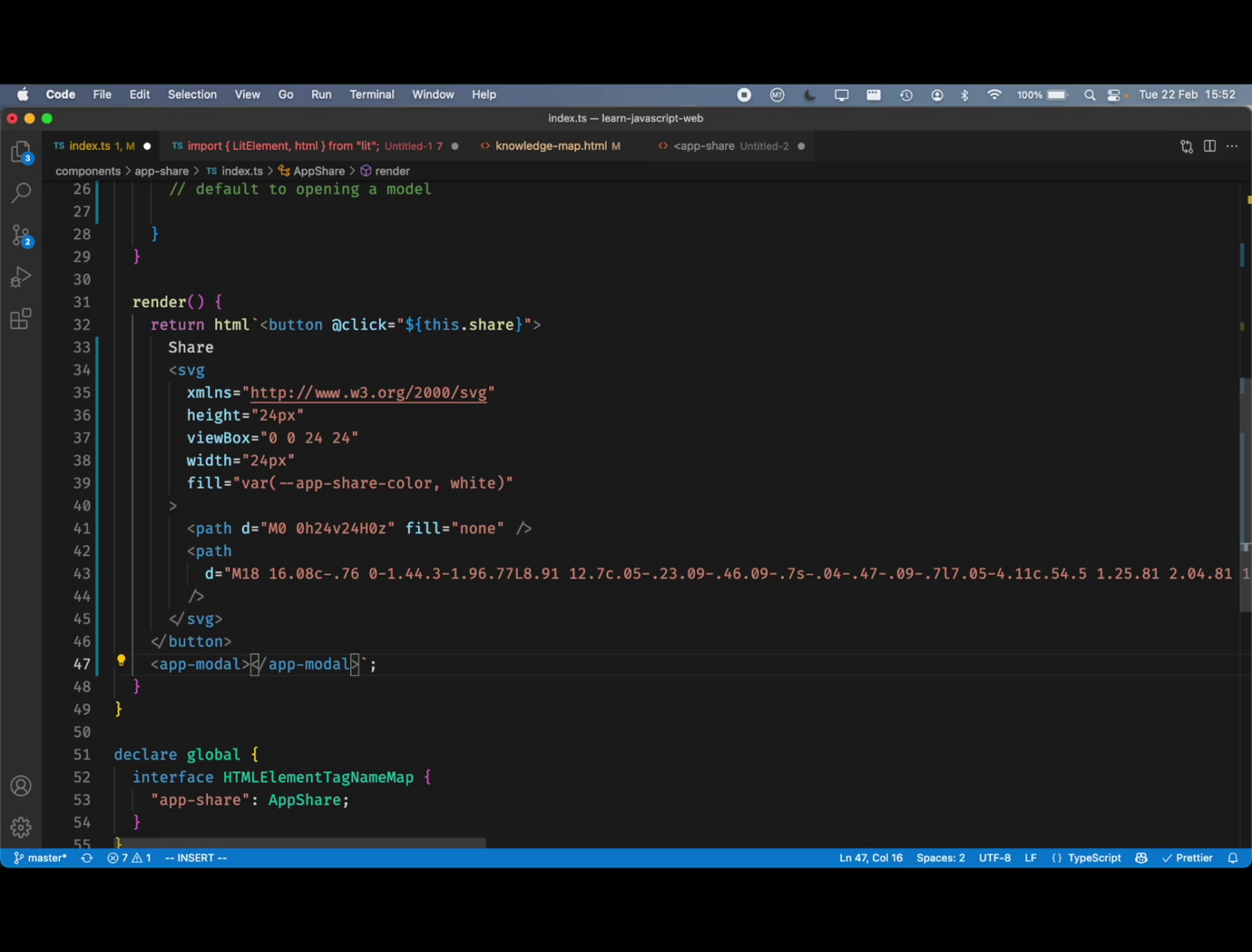
{"action": "key", "text": "Down"}
{"action": "key", "text": "Down"}
{"action": "key", "text": "Up"}
{"action": "key", "text": "Up"}
{"action": "key", "text": "Right"}
{"action": "key", "text": "Right"}
{"action": "key", "text": "Right"}
{"action": "key", "text": "Right"}
{"action": "type", "text": "titl"}
{"action": "key", "text": "Return"}
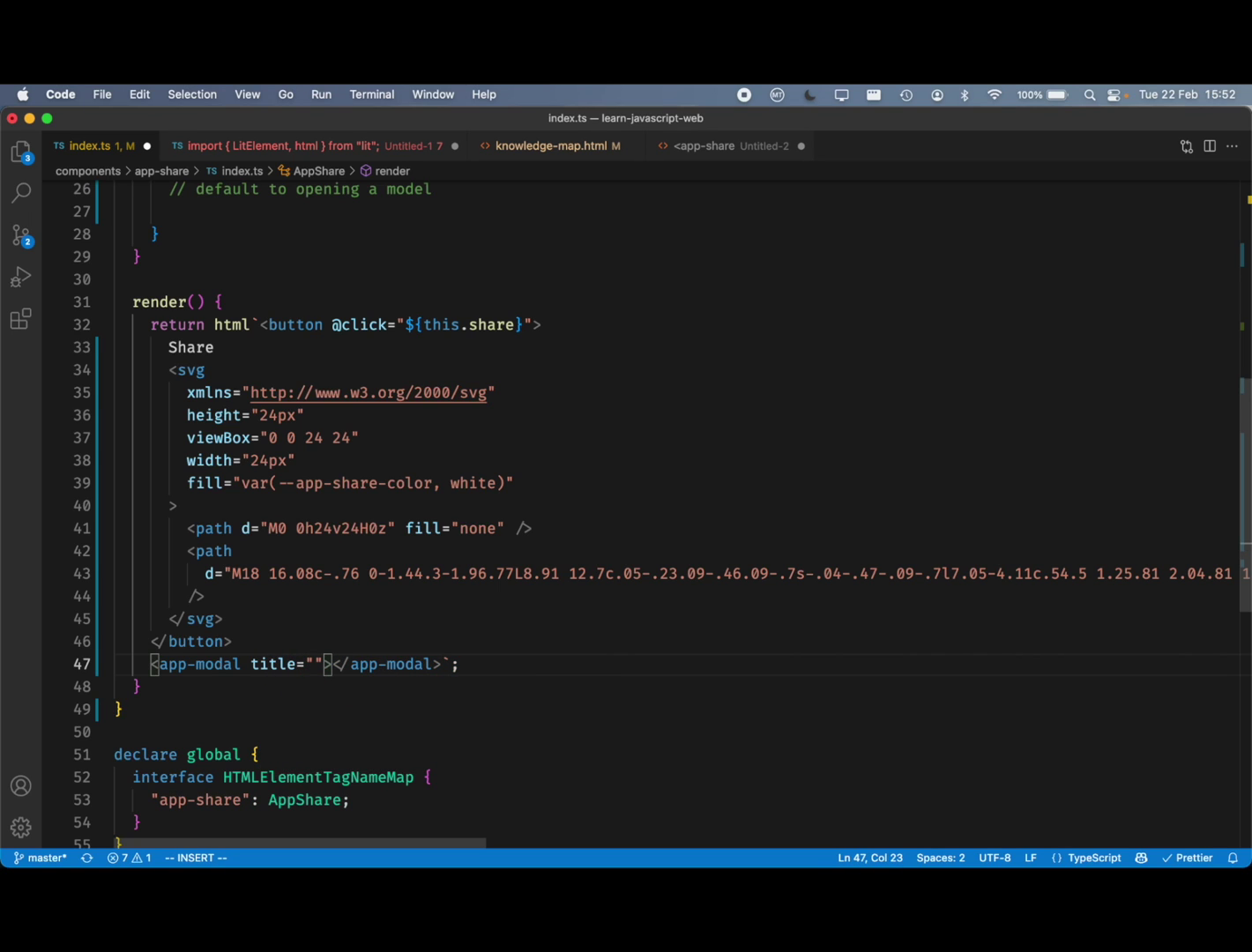
{"action": "type", "text": "${this.title"}
{"action": "key", "text": "super+s"}
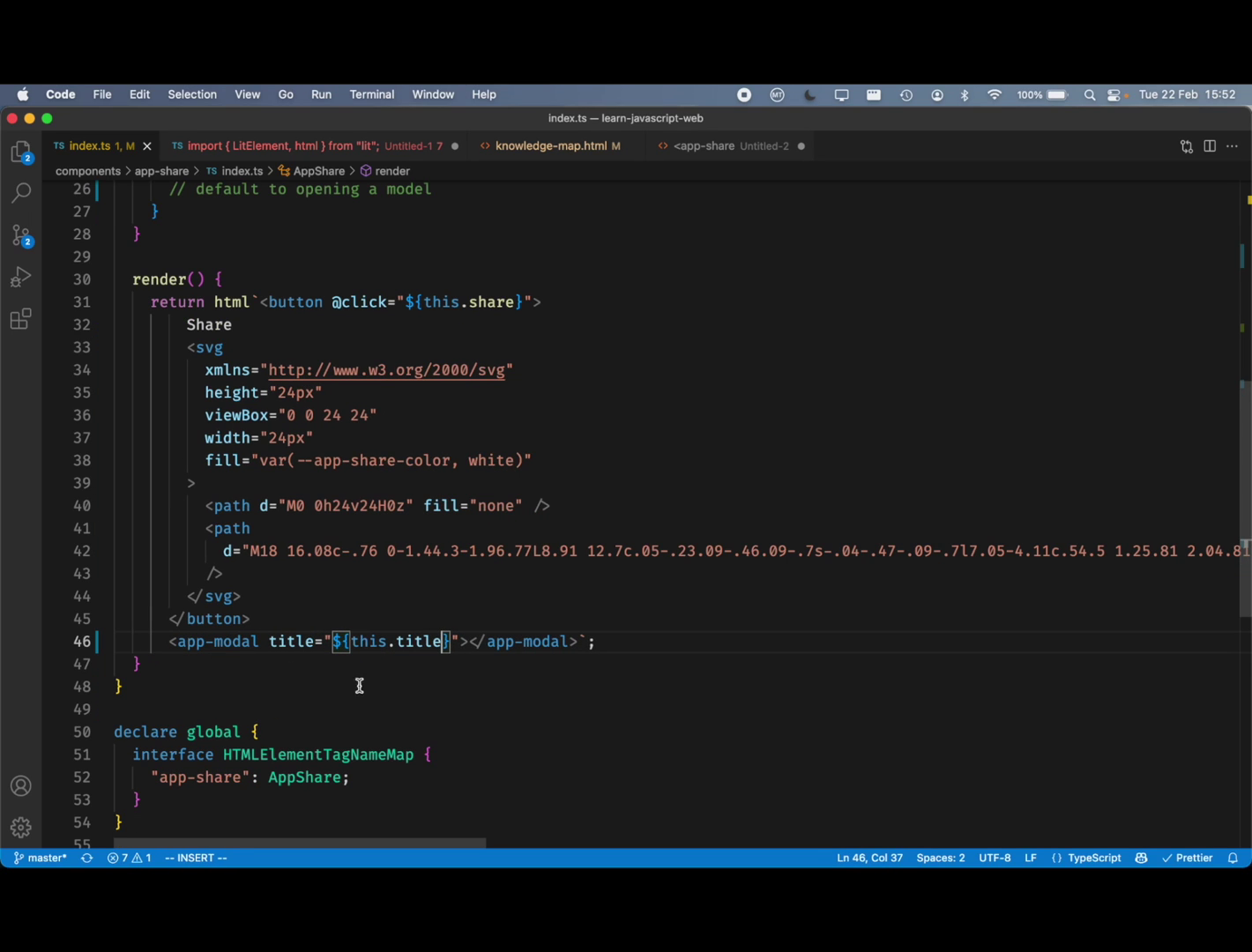
Put a <p>this is in the modal</p> paragraph inside the app-modal and save.
{"action": "key", "text": "Right"}
{"action": "key", "text": "Right"}
{"action": "key", "text": "Right"}
{"action": "key", "text": "Return"}
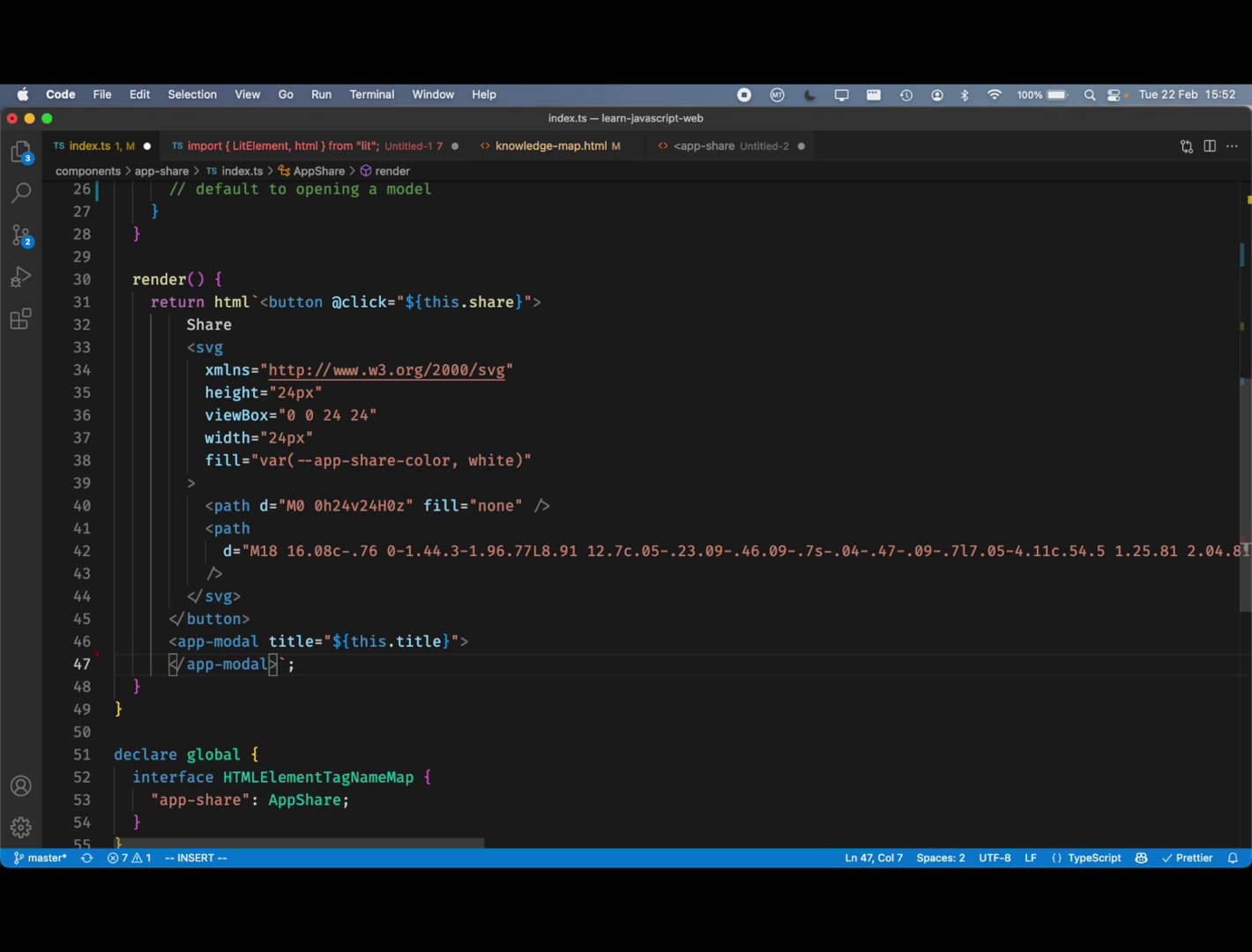
{"action": "key", "text": "Return"}
{"action": "key", "text": "Up"}
{"action": "type", "text": "<p>t"}
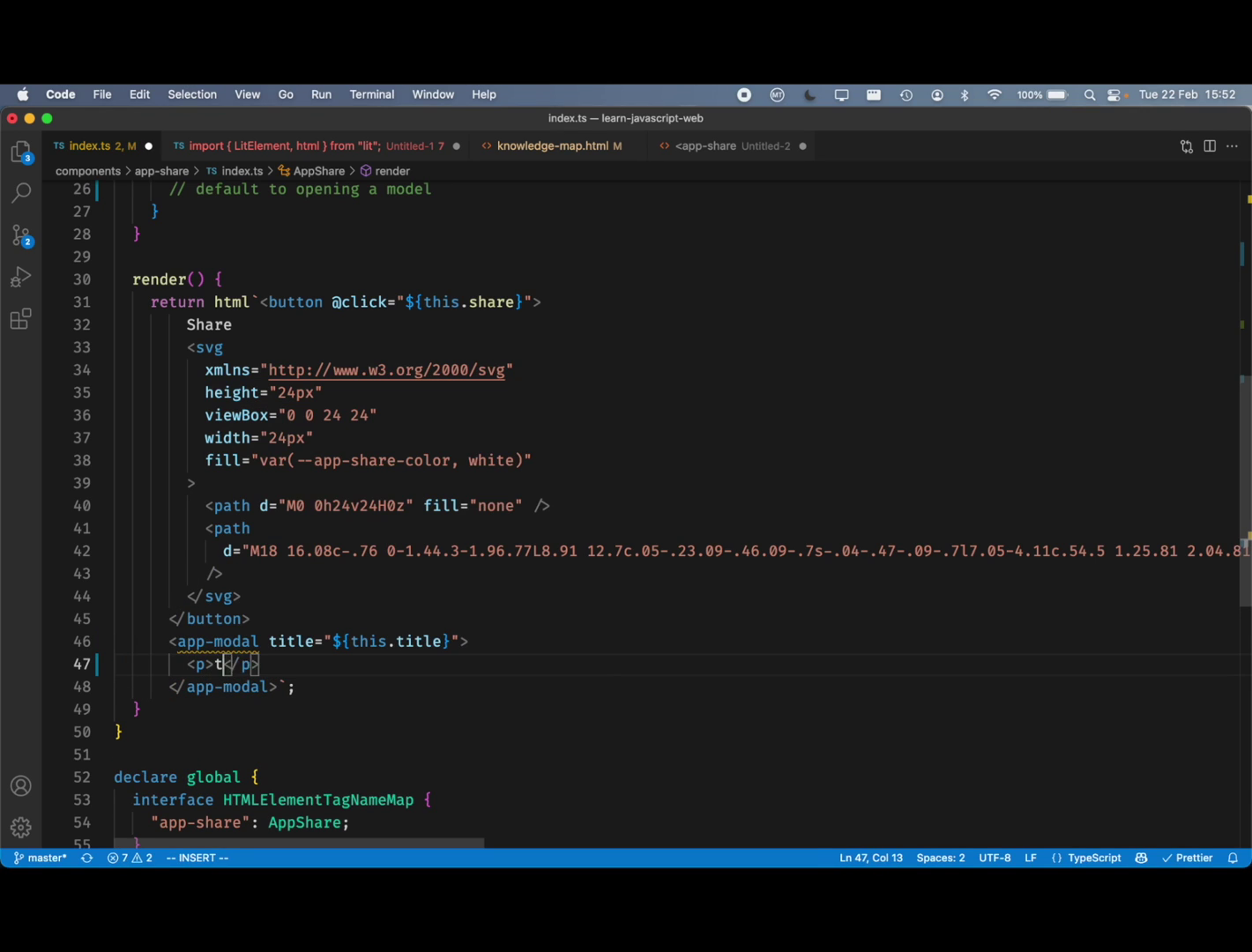
{"action": "type", "text": "his is in the modal"}
{"action": "key", "text": "super+s"}
{"action": "left_click_drag", "start_coordinate": [178, 640], "coordinate": [251, 640]}
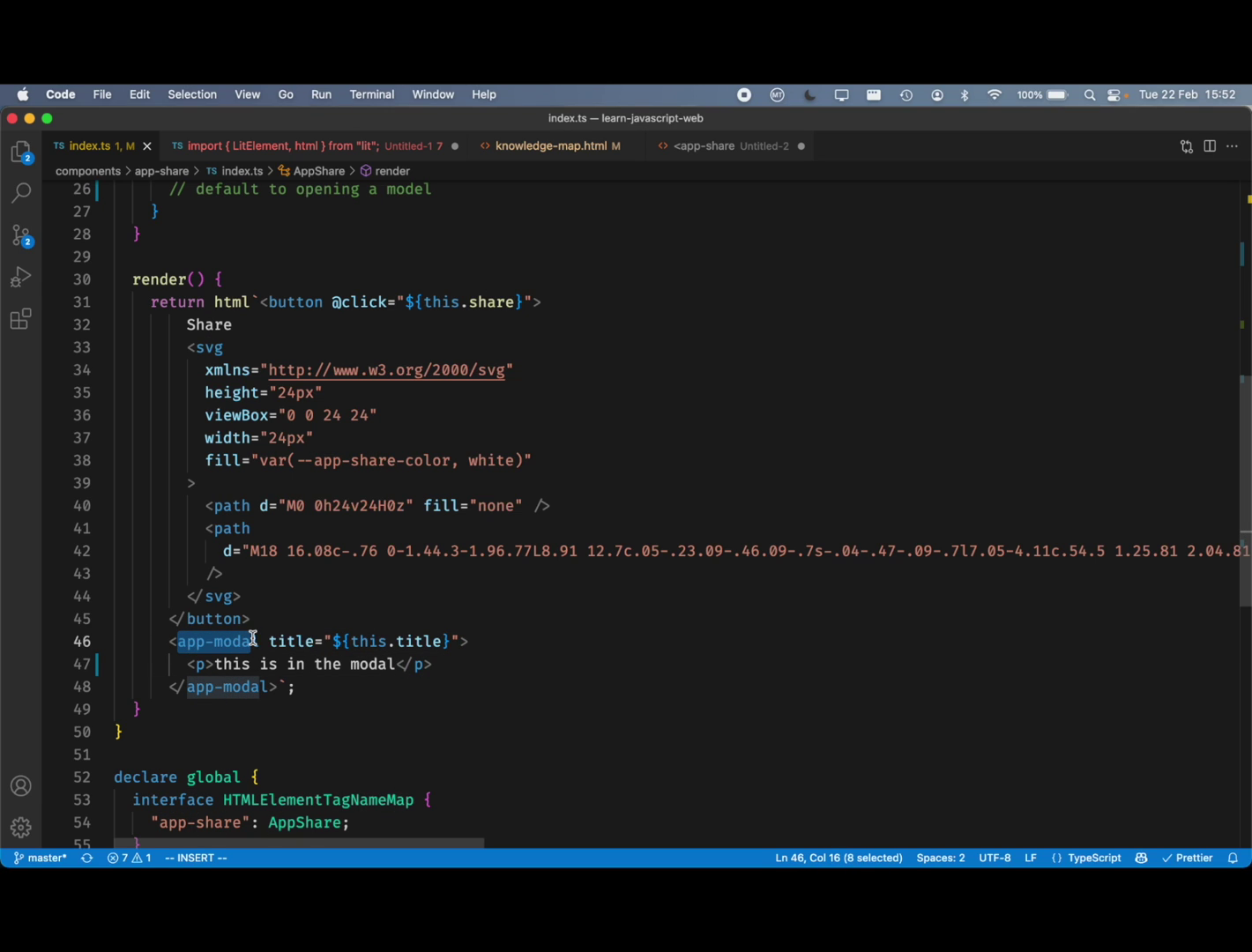
{"action": "scroll", "coordinate": [302, 511], "scroll_direction": "up", "scroll_amount": 2}
{"action": "scroll", "coordinate": [302, 515], "scroll_direction": "up", "scroll_amount": 3}
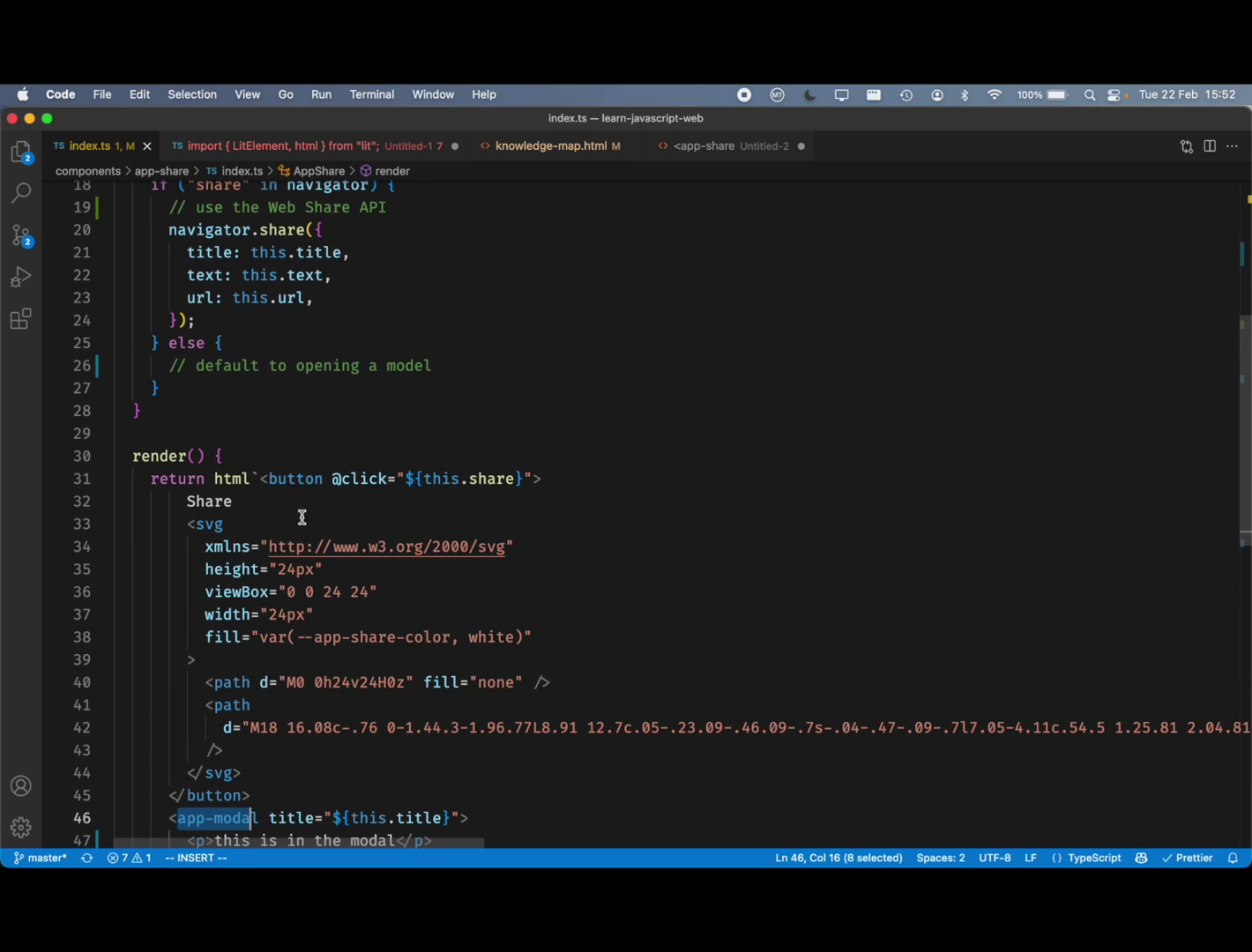
In share()'s else branch, write a this.renderRoot.querySelector call for the app-modal.
{"action": "left_click", "coordinate": [475, 366]}
{"action": "key", "text": "Return"}
{"action": "type", "text": "thi"}
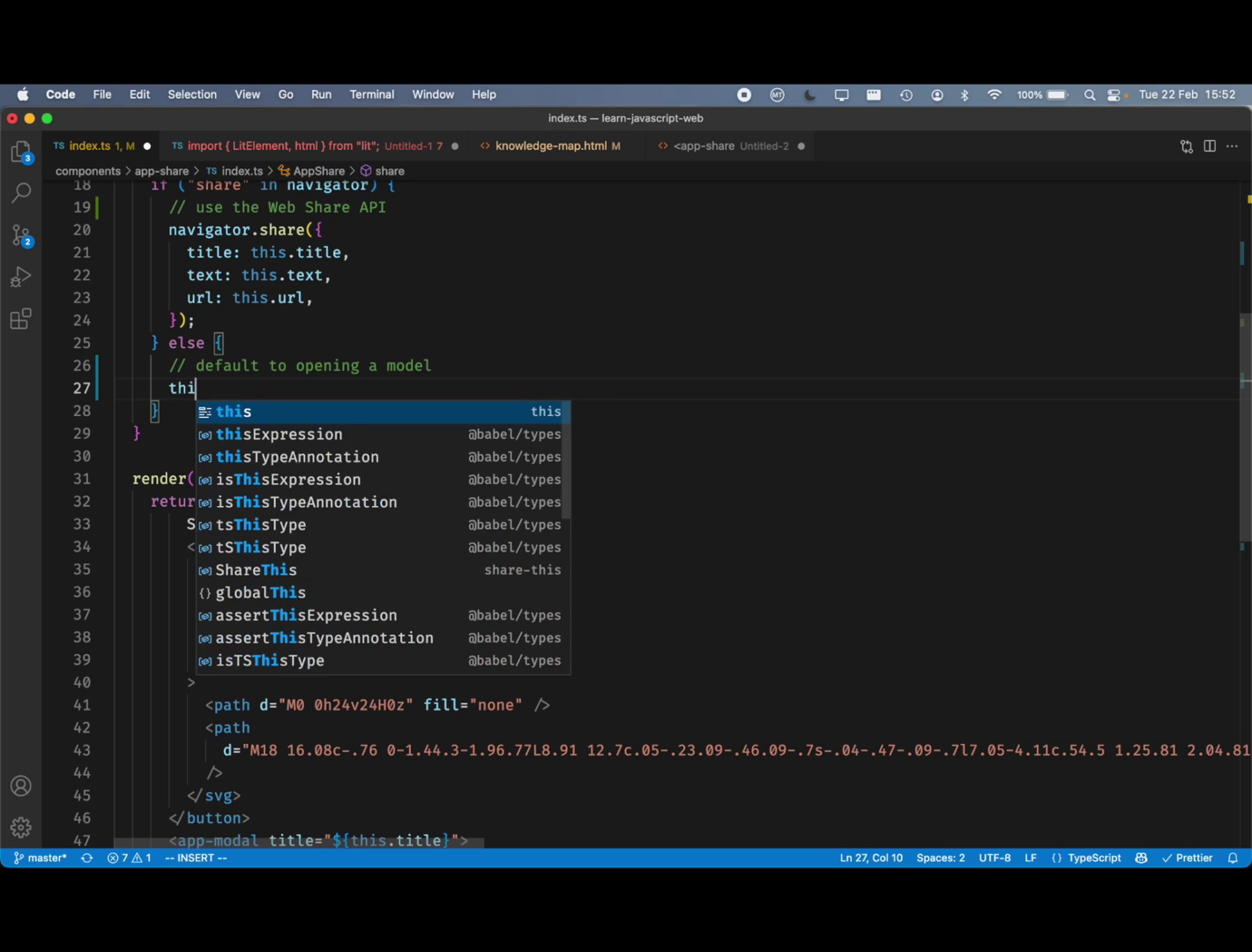
{"action": "type", "text": "s.shado"}
{"action": "key", "text": "Tab"}
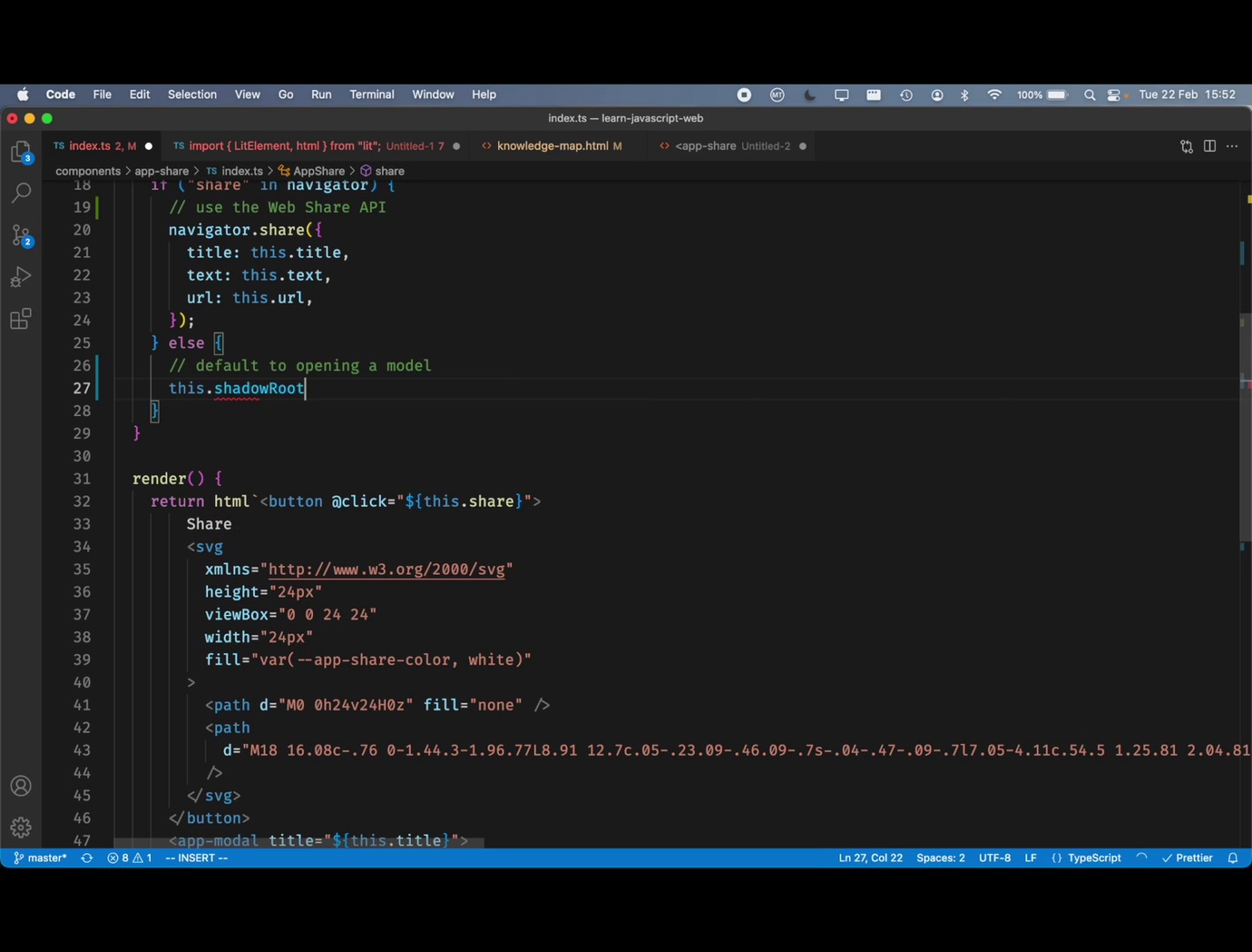
{"action": "key", "text": "alt+shift+Left"}
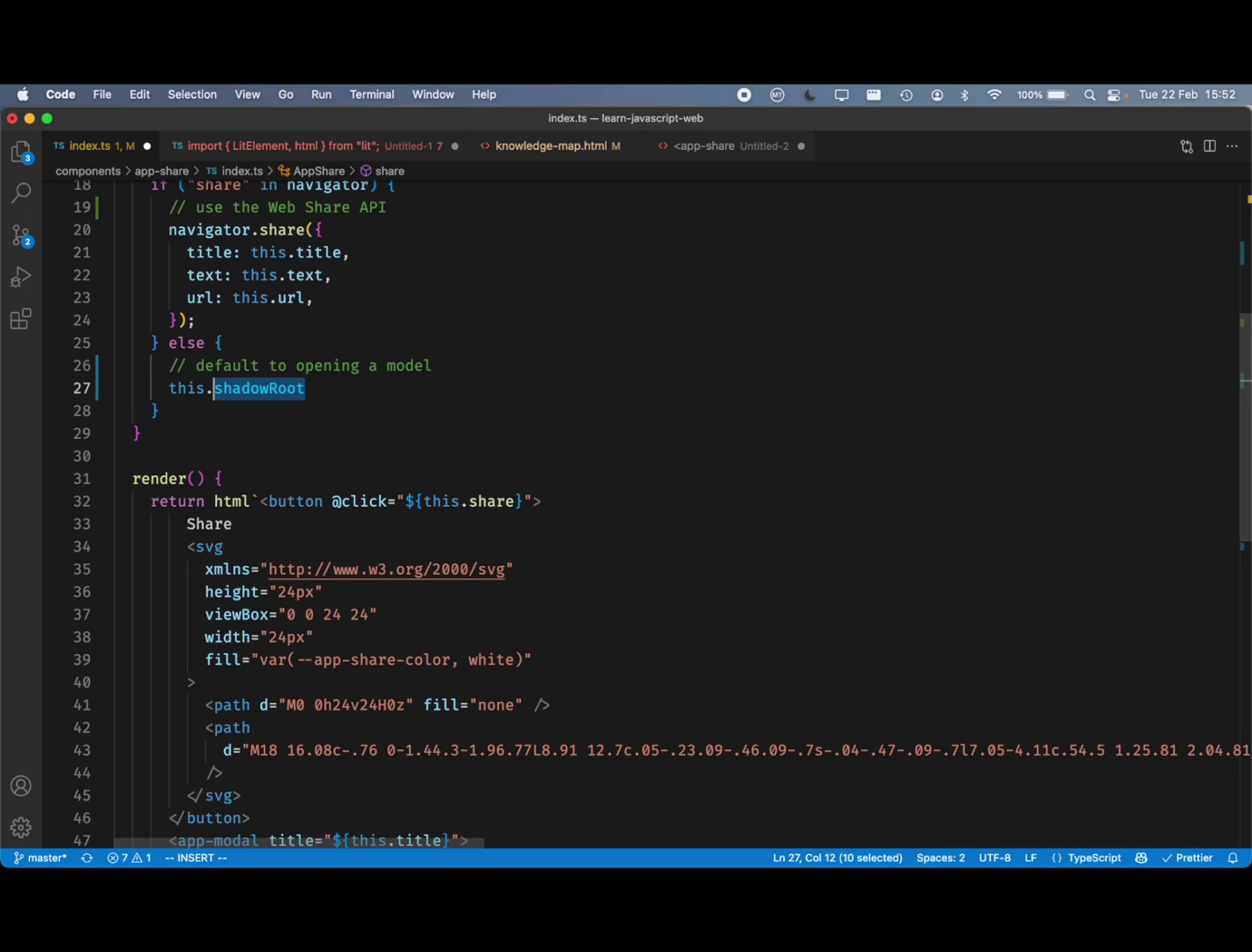
{"action": "type", "text": "renderRo"}
{"action": "key", "text": "Tab"}
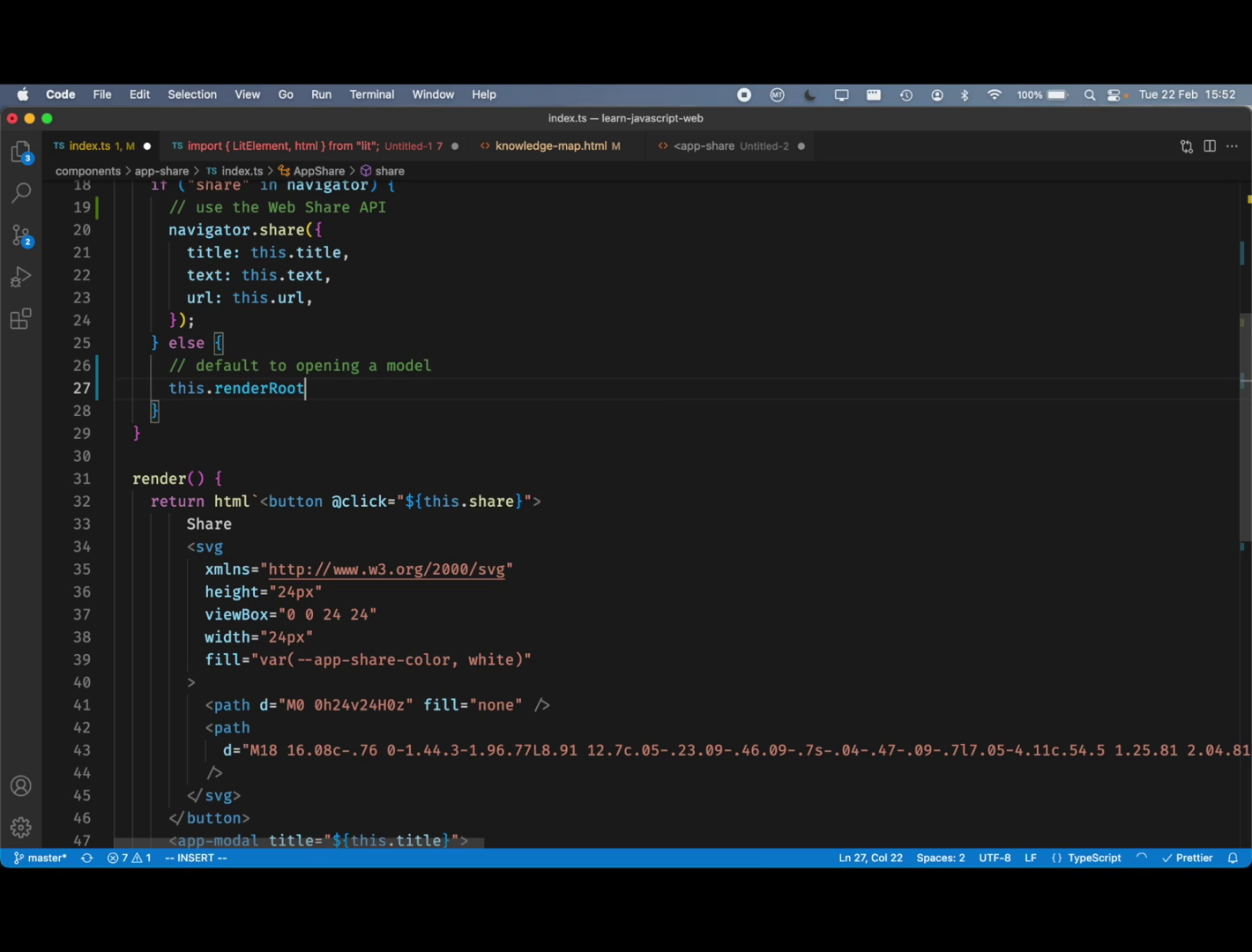
{"action": "key", "text": "alt+shift+Left"}
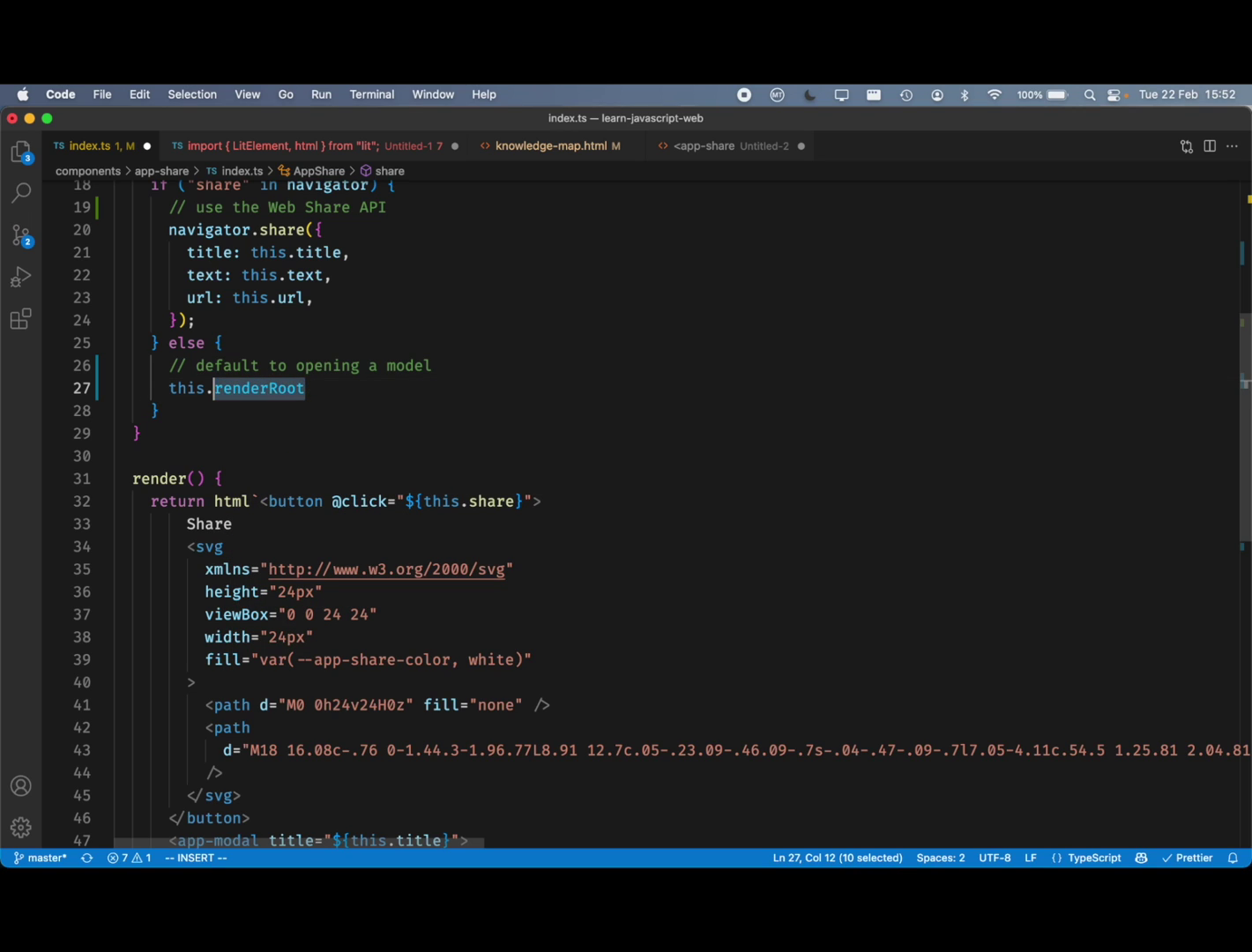
{"action": "type", "text": "sh"}
{"action": "key", "text": "Tab"}
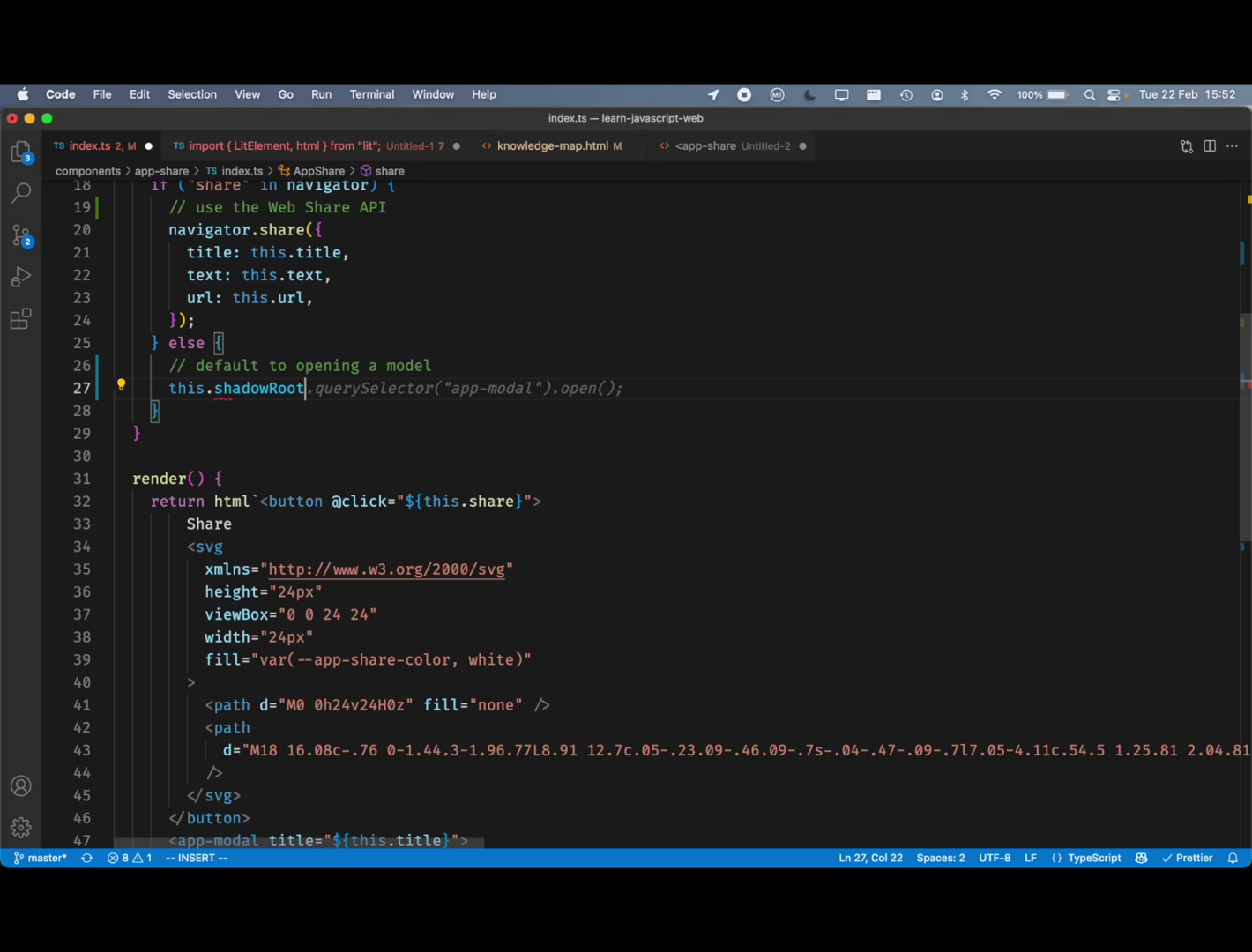
{"action": "type", "text": "."}
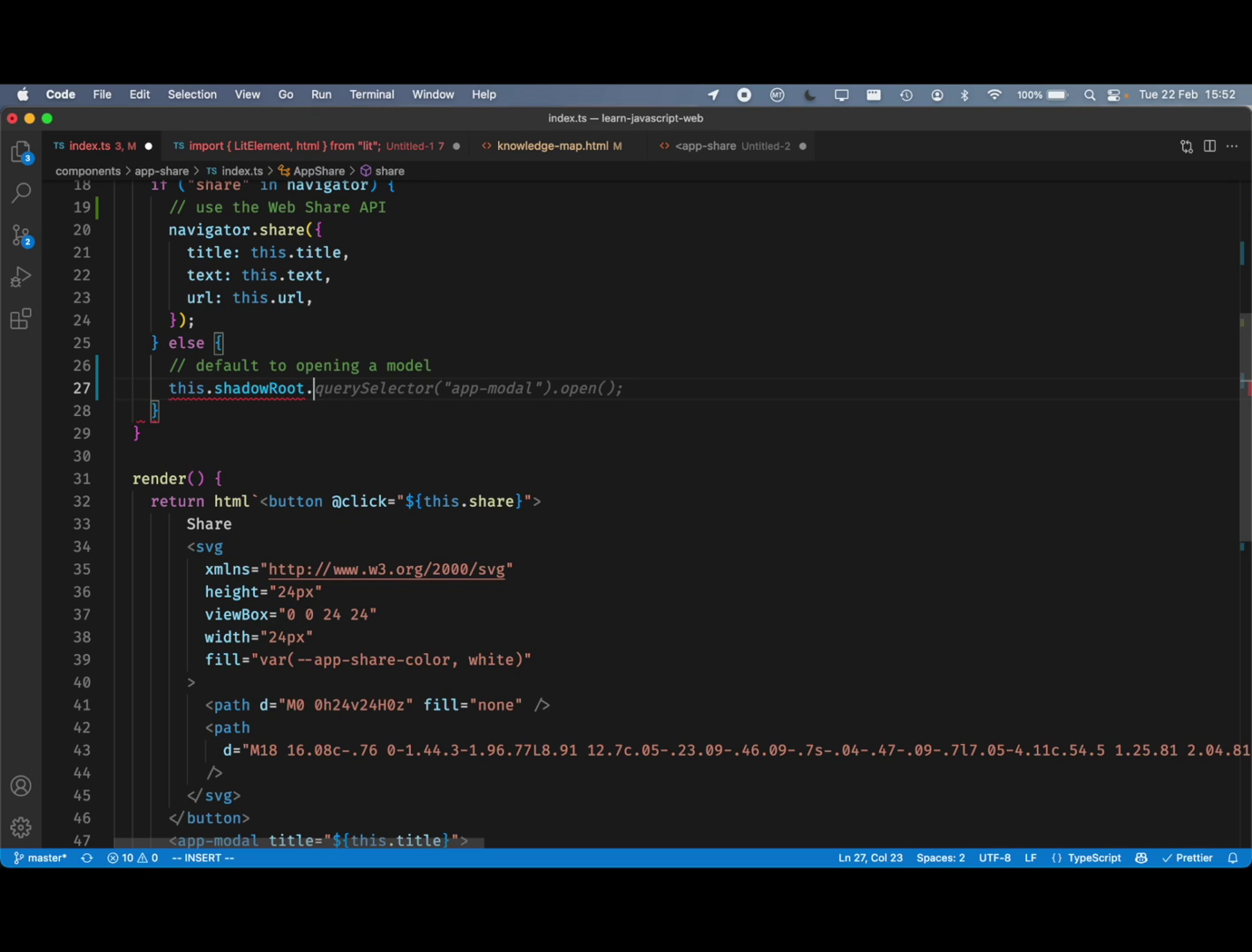
{"action": "mouse_move", "coordinate": [258, 389]}
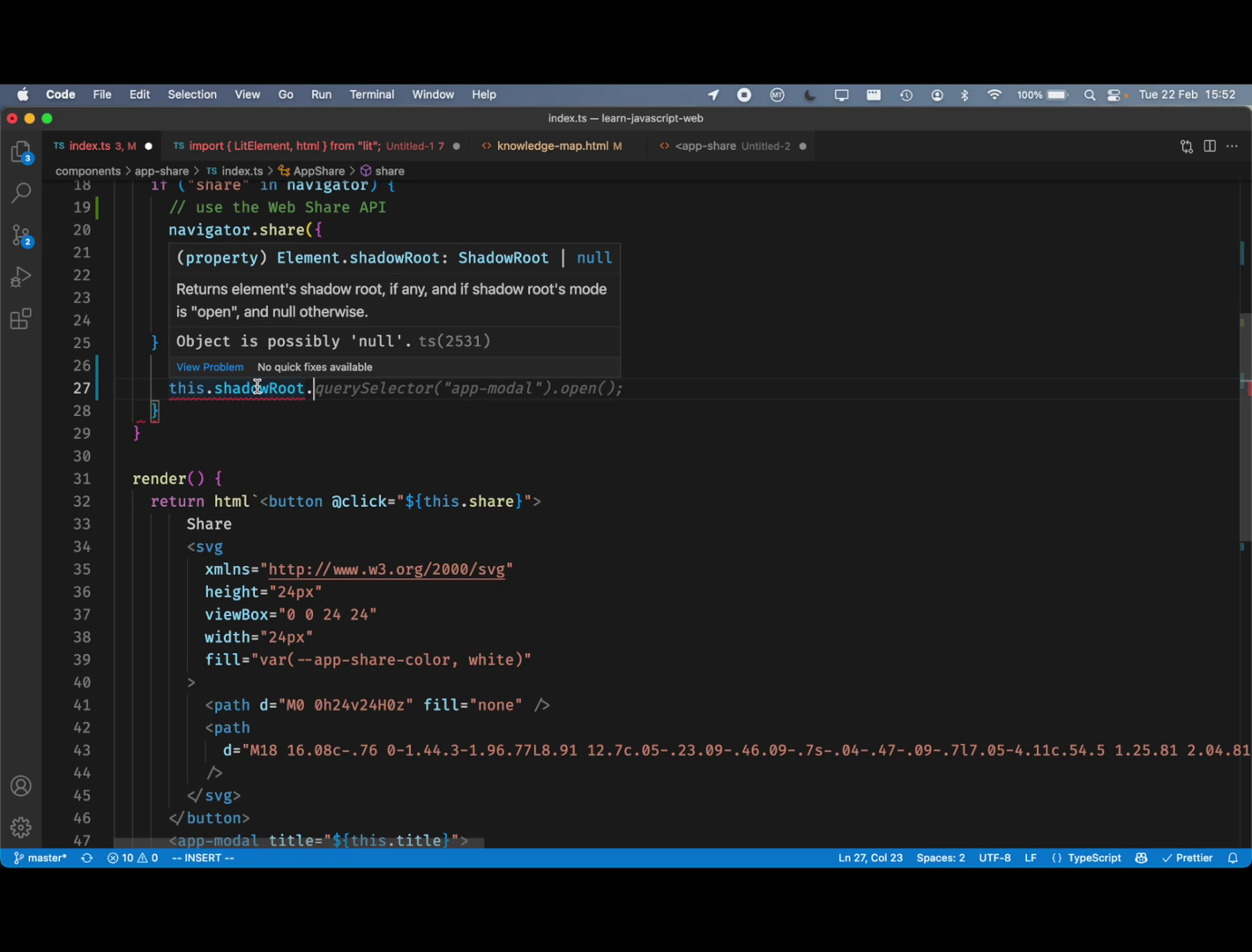
{"action": "key", "text": "alt+shift+Left"}
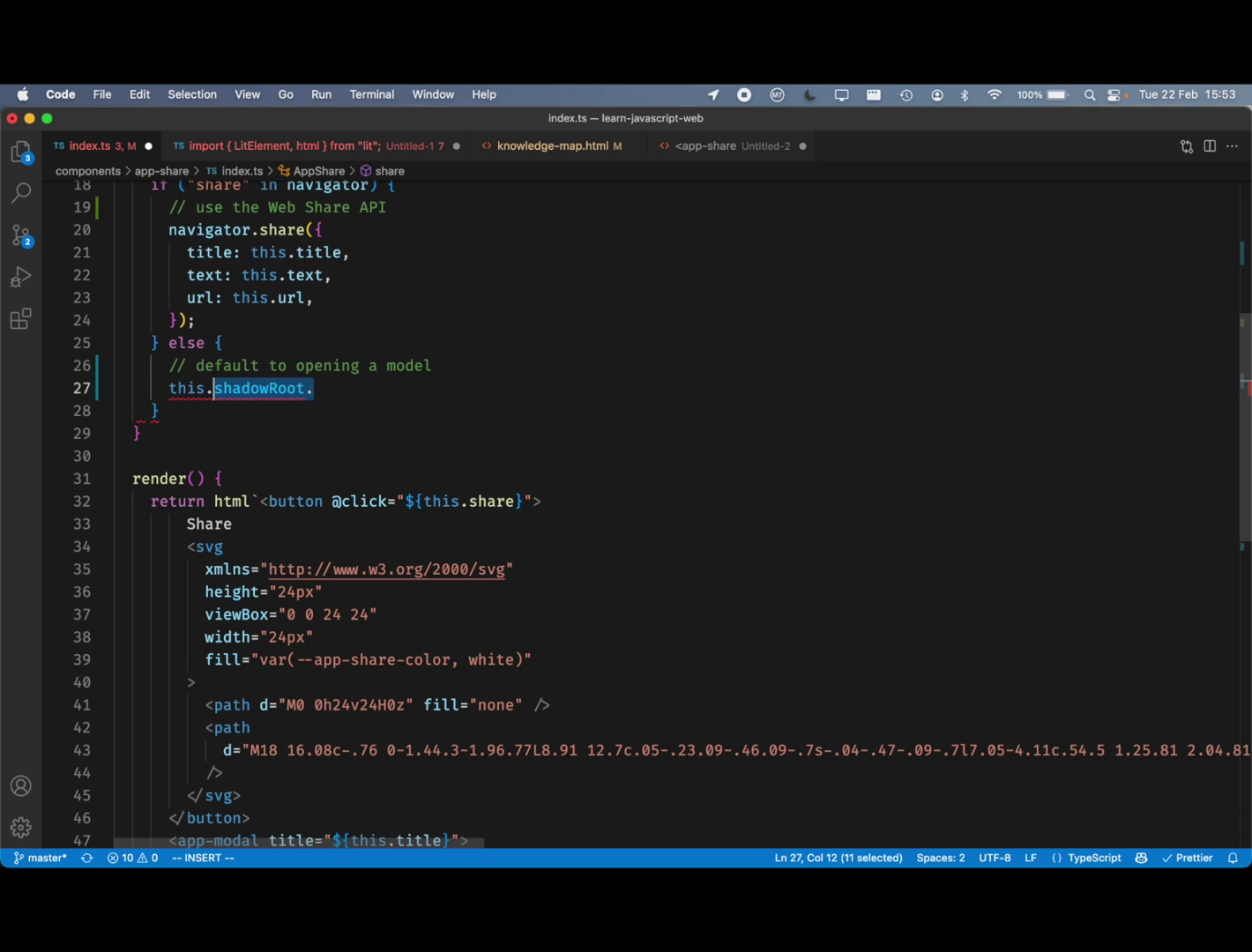
{"action": "type", "text": "renderR"}
{"action": "key", "text": "Tab"}
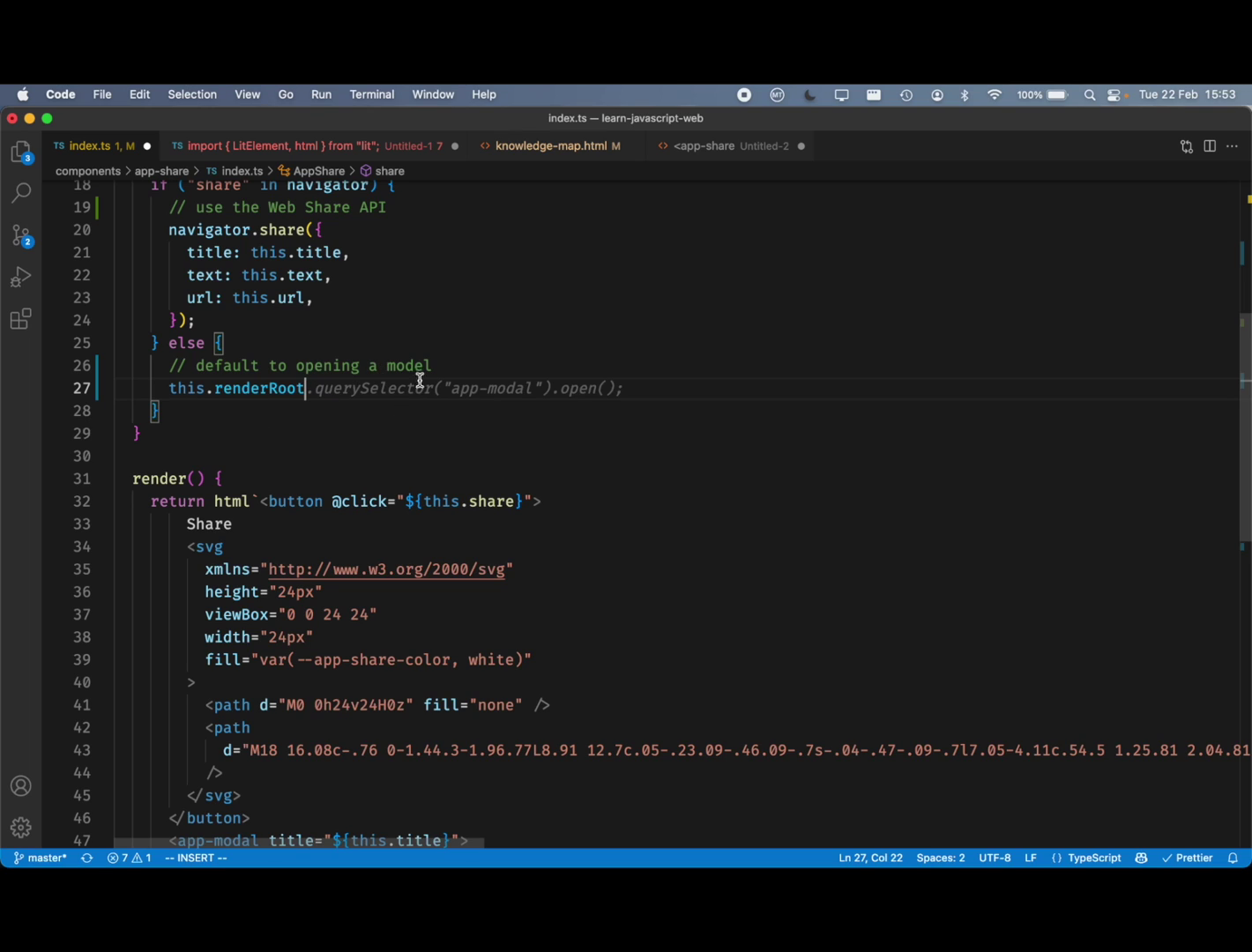
{"action": "key", "text": "Tab"}
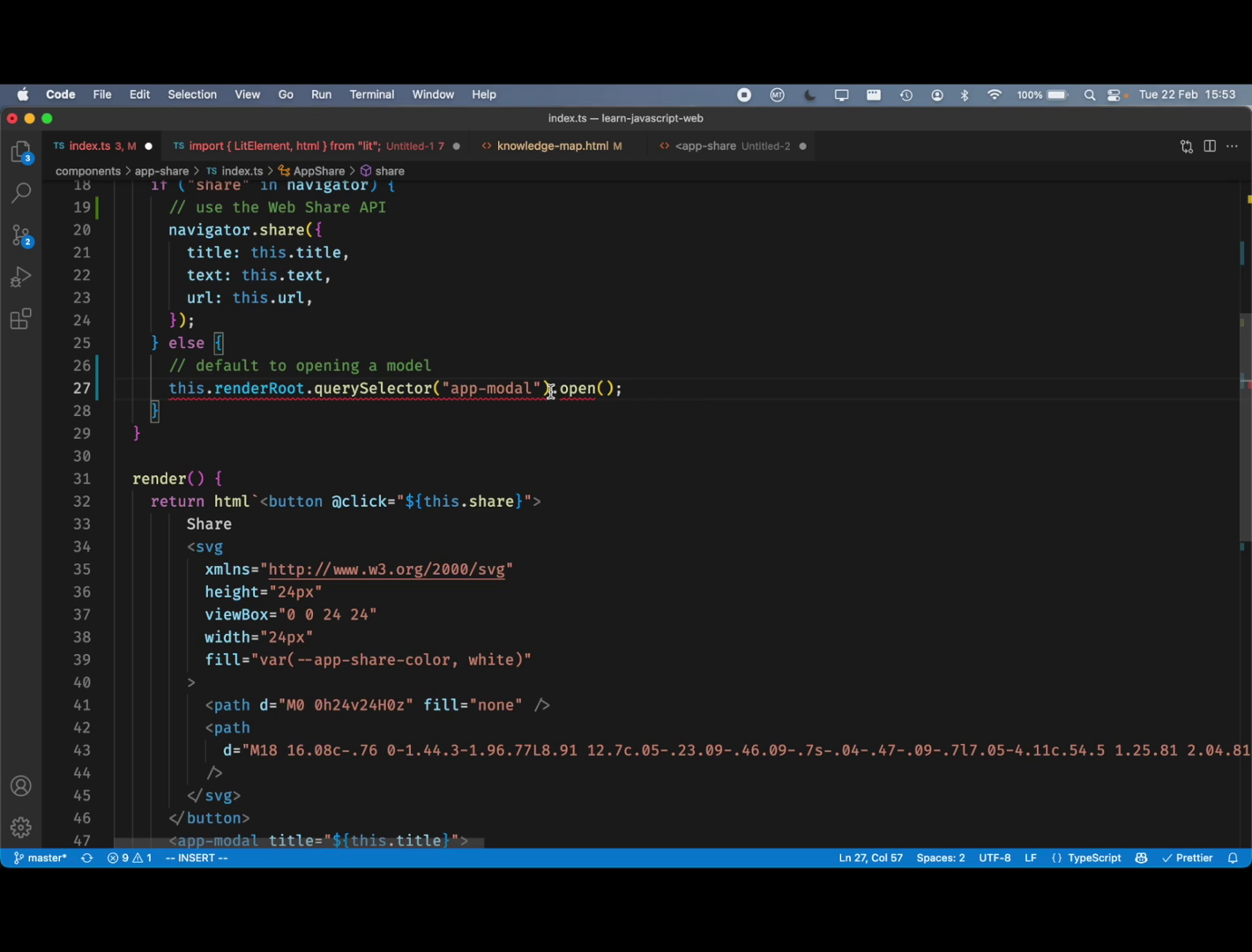
Cast the queried app-modal as AppModal, drop the non-null assertion, and call show().
{"action": "left_click", "coordinate": [551, 391]}
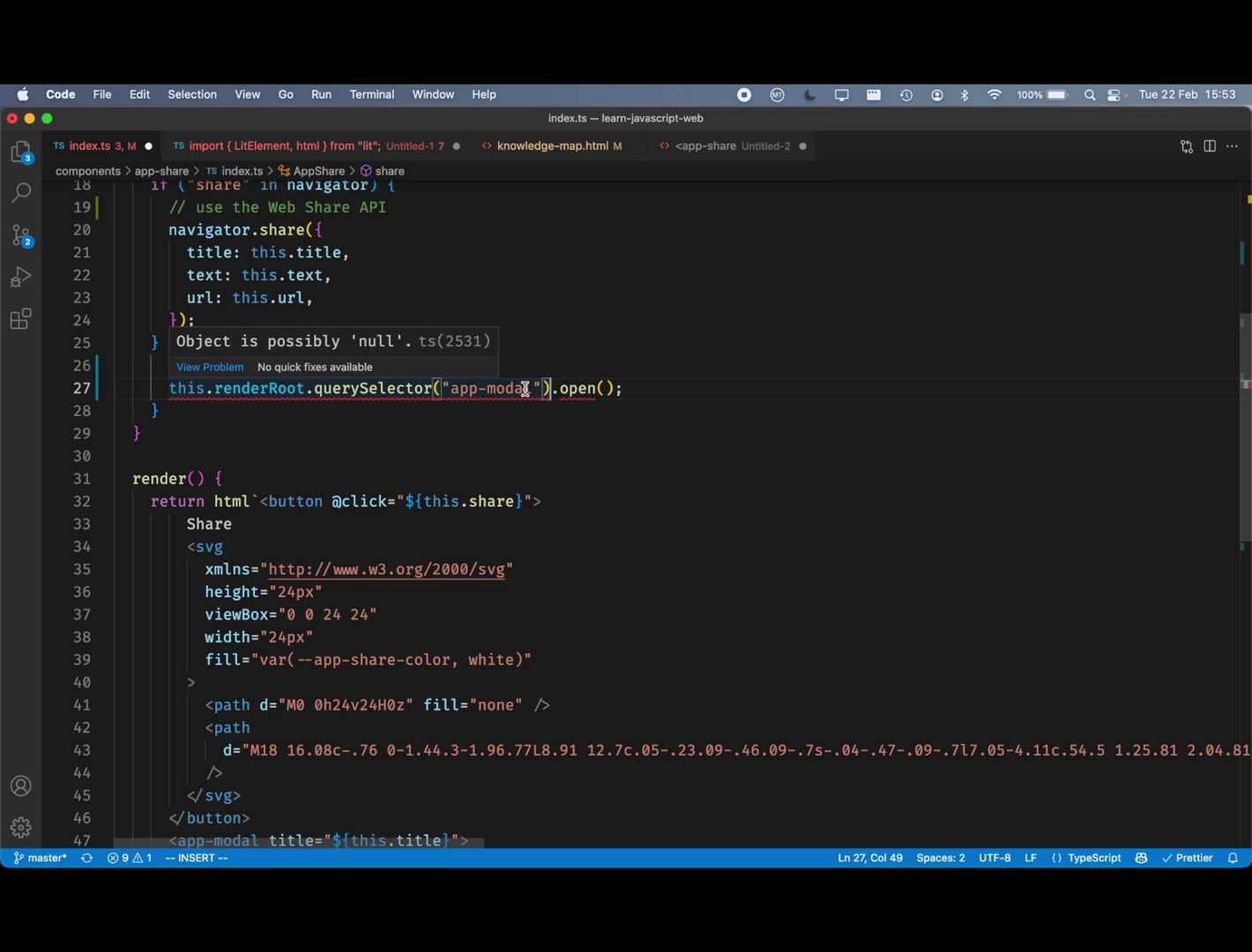
{"action": "scroll", "coordinate": [542, 413], "scroll_direction": "down", "scroll_amount": 1}
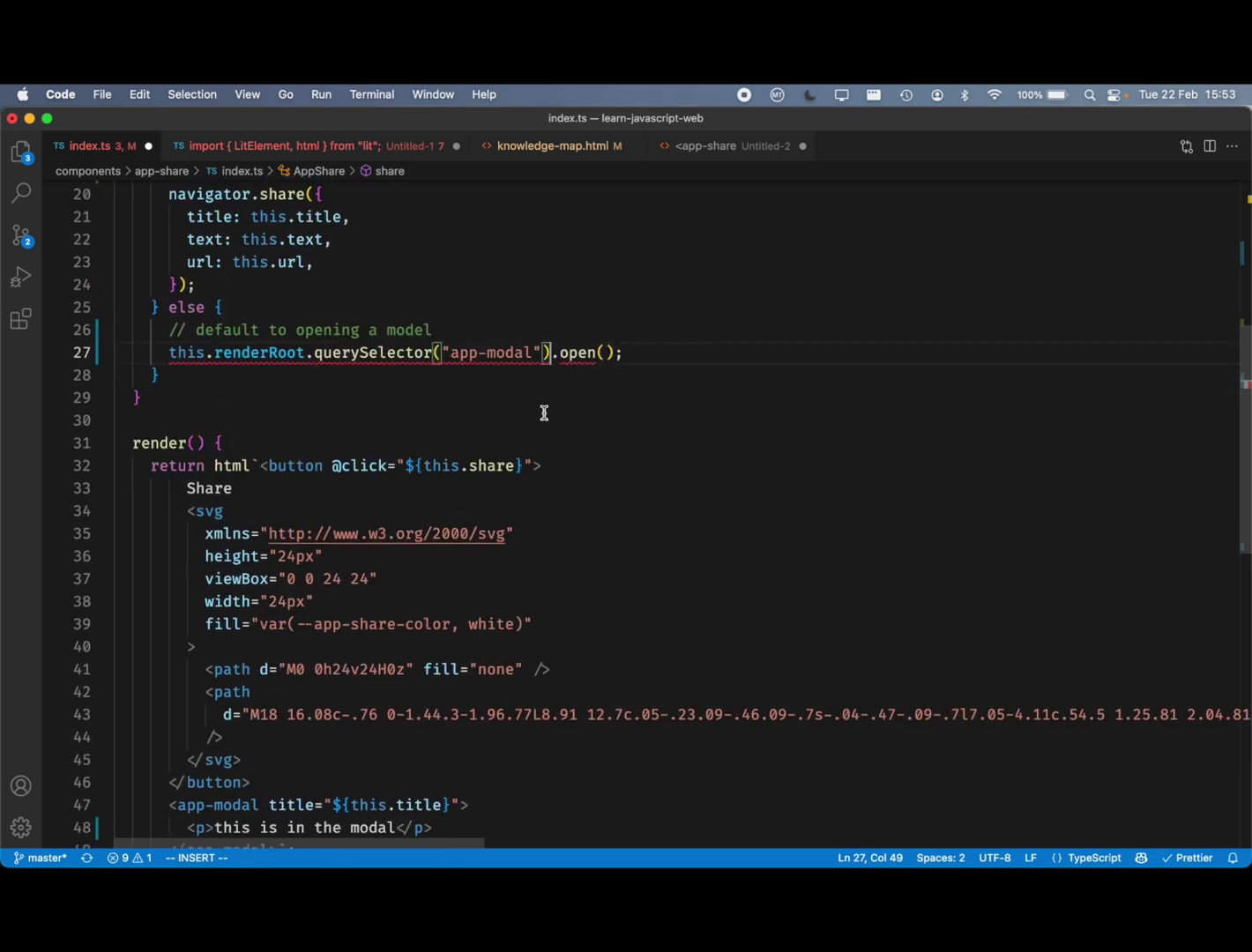
{"action": "scroll", "coordinate": [545, 413], "scroll_direction": "down", "scroll_amount": 5}
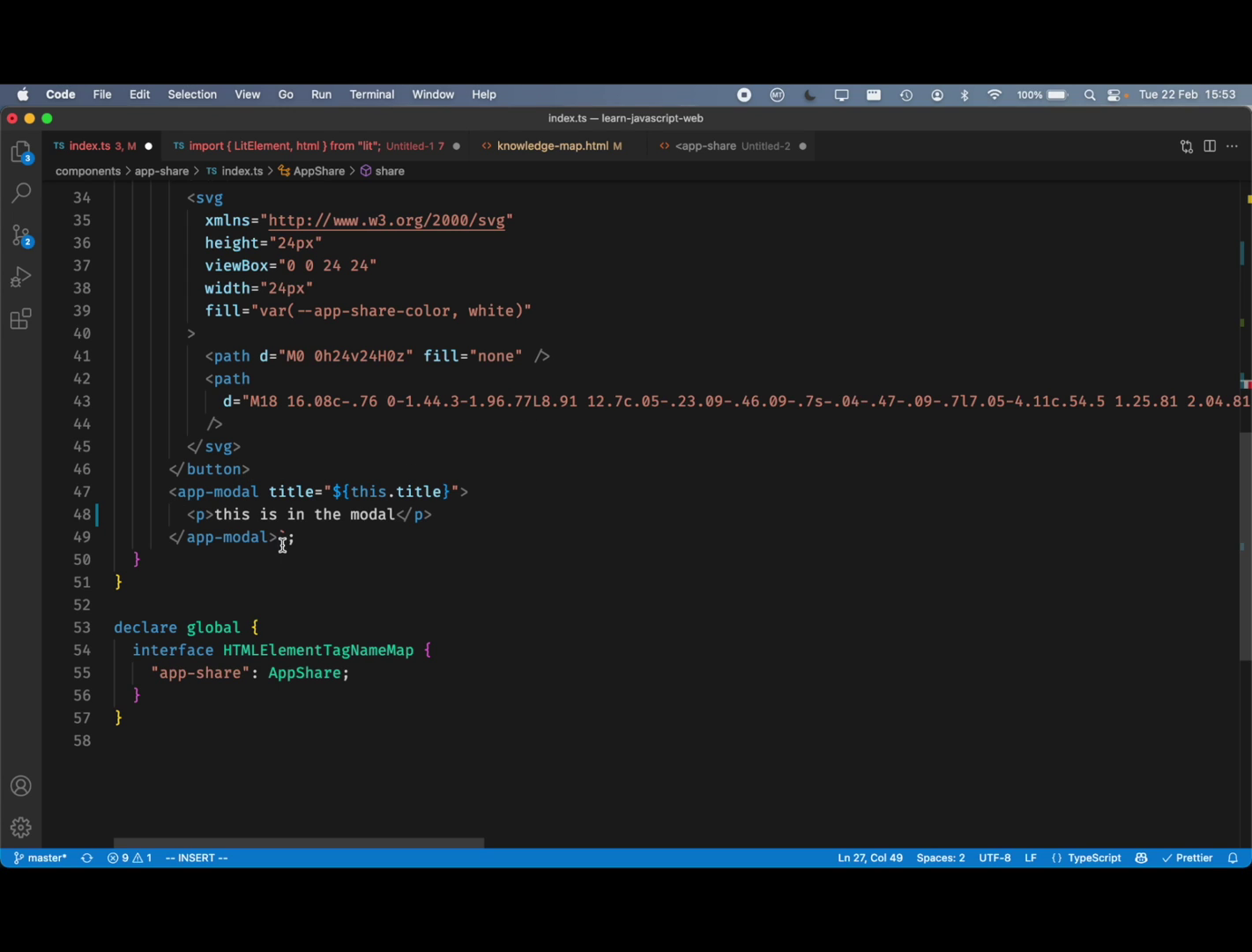
{"action": "scroll", "coordinate": [372, 531], "scroll_direction": "up", "scroll_amount": 2}
{"action": "scroll", "coordinate": [491, 436], "scroll_direction": "up", "scroll_amount": 2}
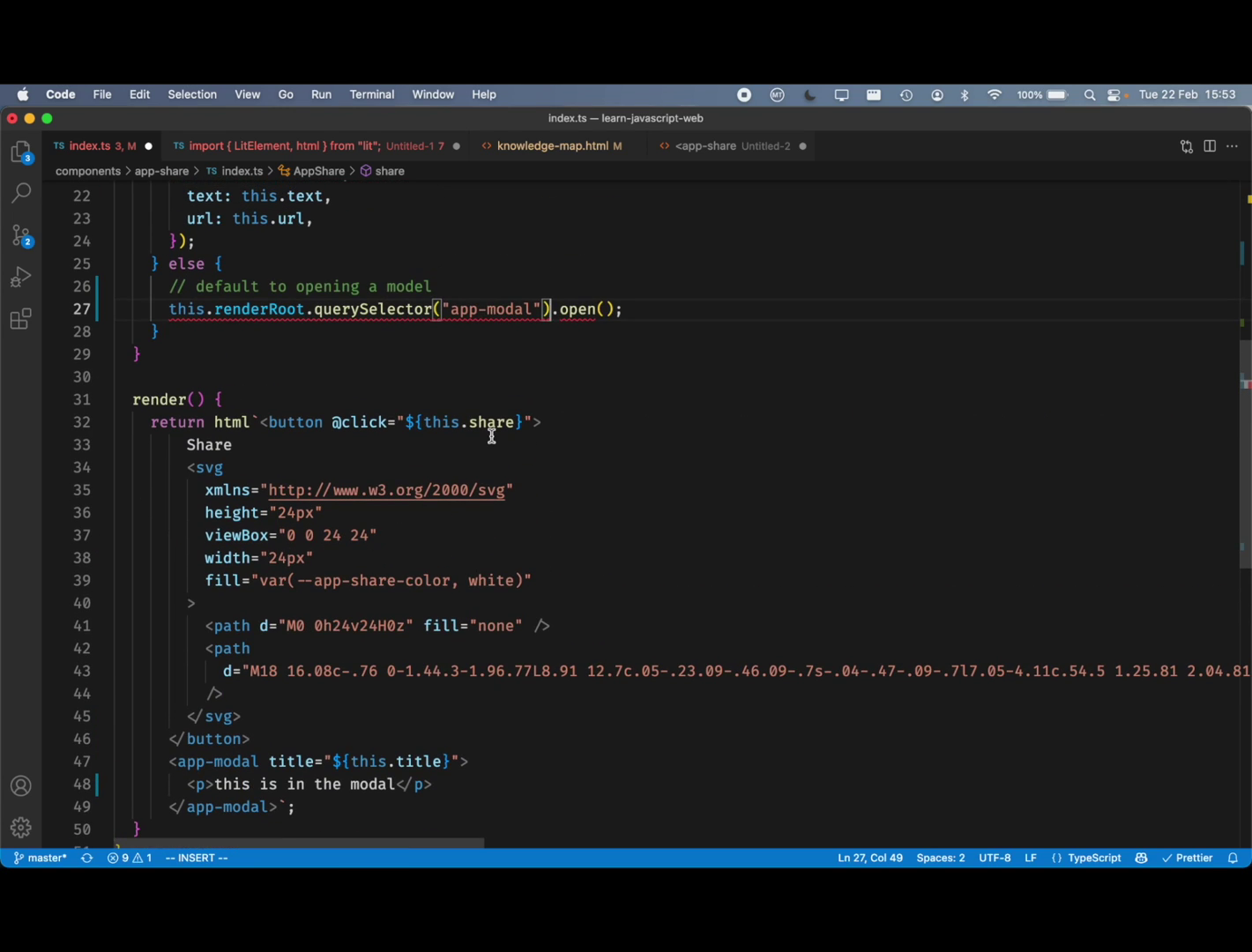
{"action": "type", "text": "!"}
{"action": "key", "text": "super+s"}
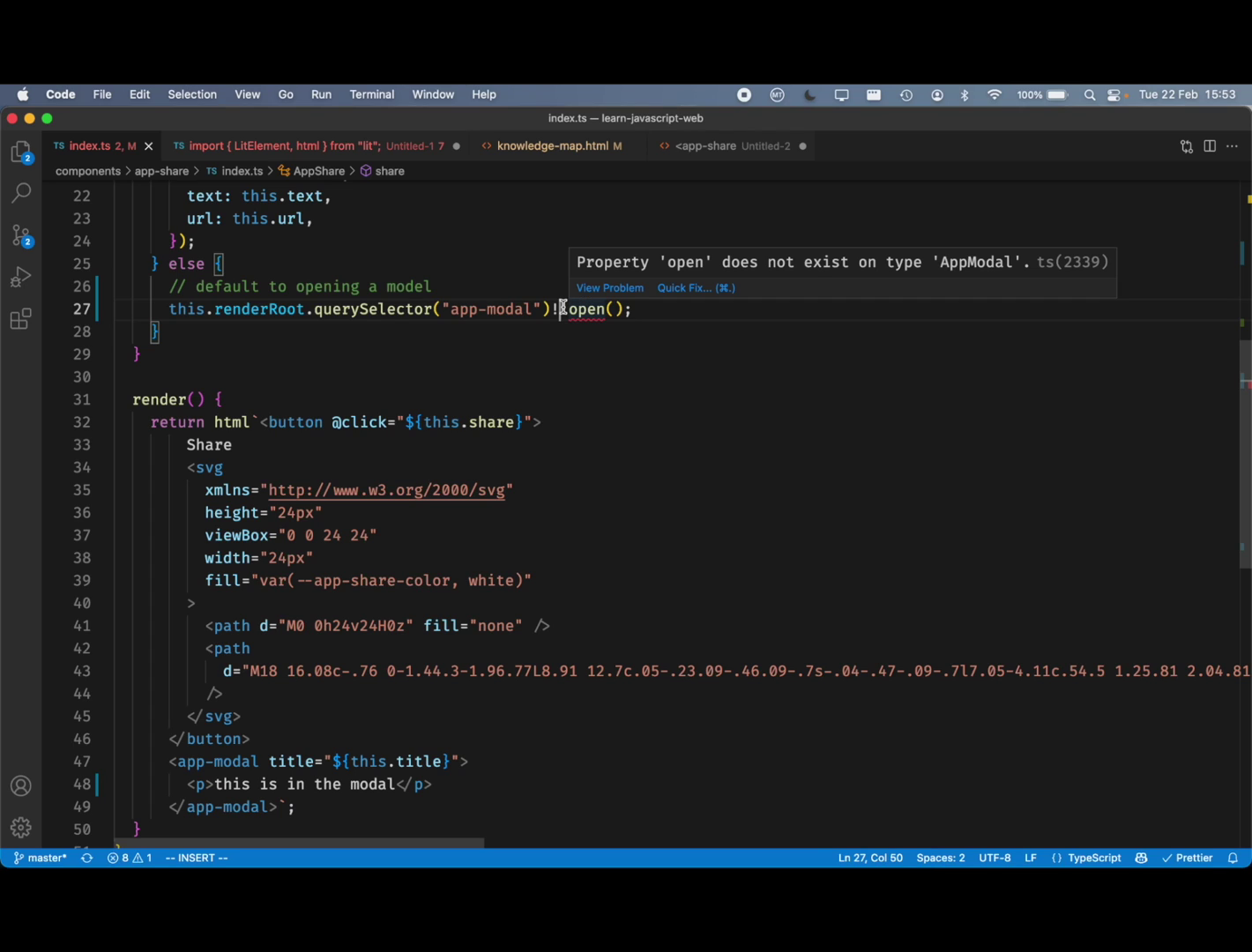
{"action": "type", "text": ")"}
{"action": "left_click", "coordinate": [167, 315]}
{"action": "type", "text": "("}
{"action": "left_click", "coordinate": [570, 309]}
{"action": "type", "text": "as App"}
{"action": "key", "text": "Tab"}
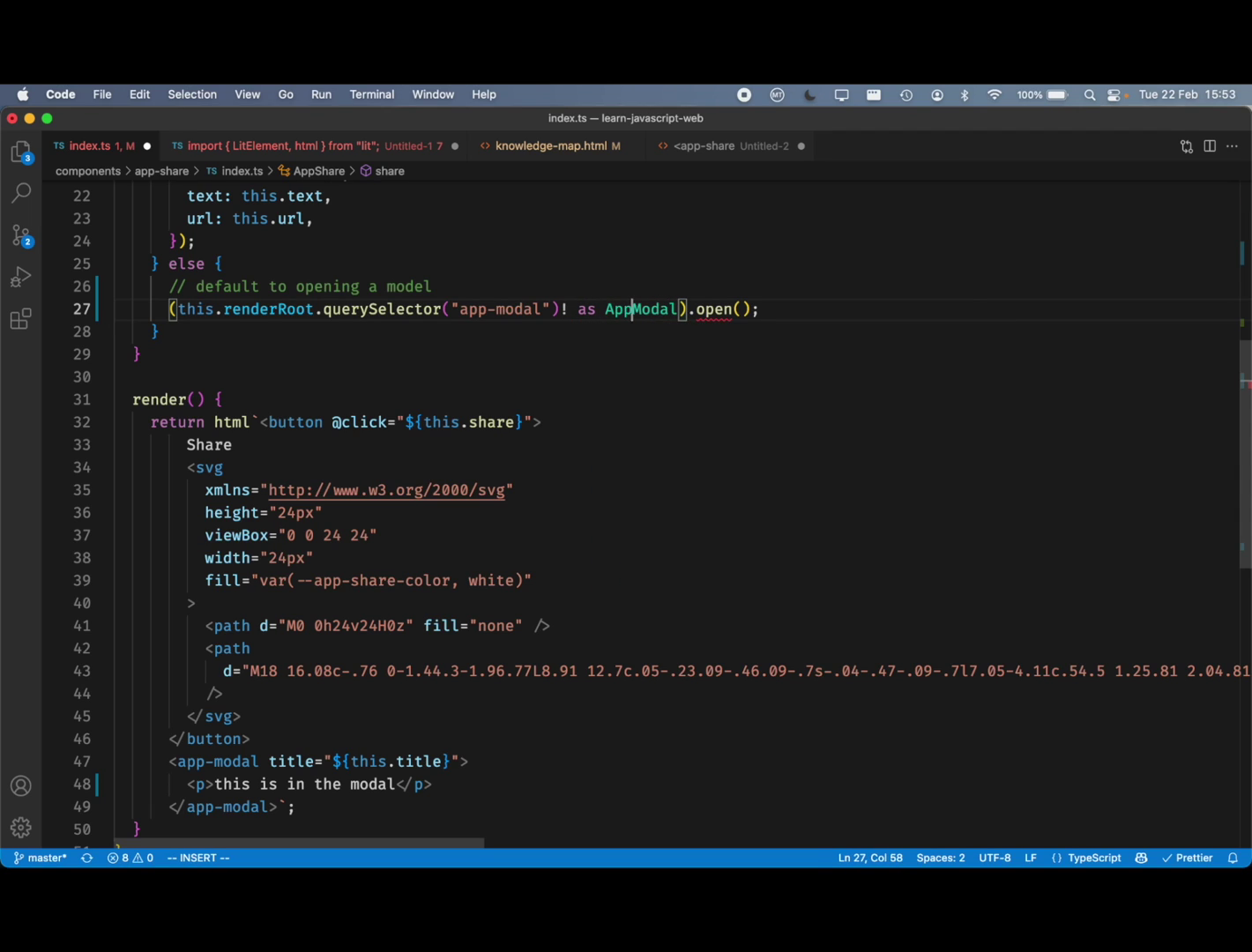
{"action": "key", "text": "Left"}
{"action": "key", "text": "Left"}
{"action": "key", "text": "Left"}
{"action": "key", "text": "BackSpace"}
{"action": "double_click", "coordinate": [703, 308]}
{"action": "type", "text": "show"}
{"action": "left_click", "coordinate": [615, 330]}
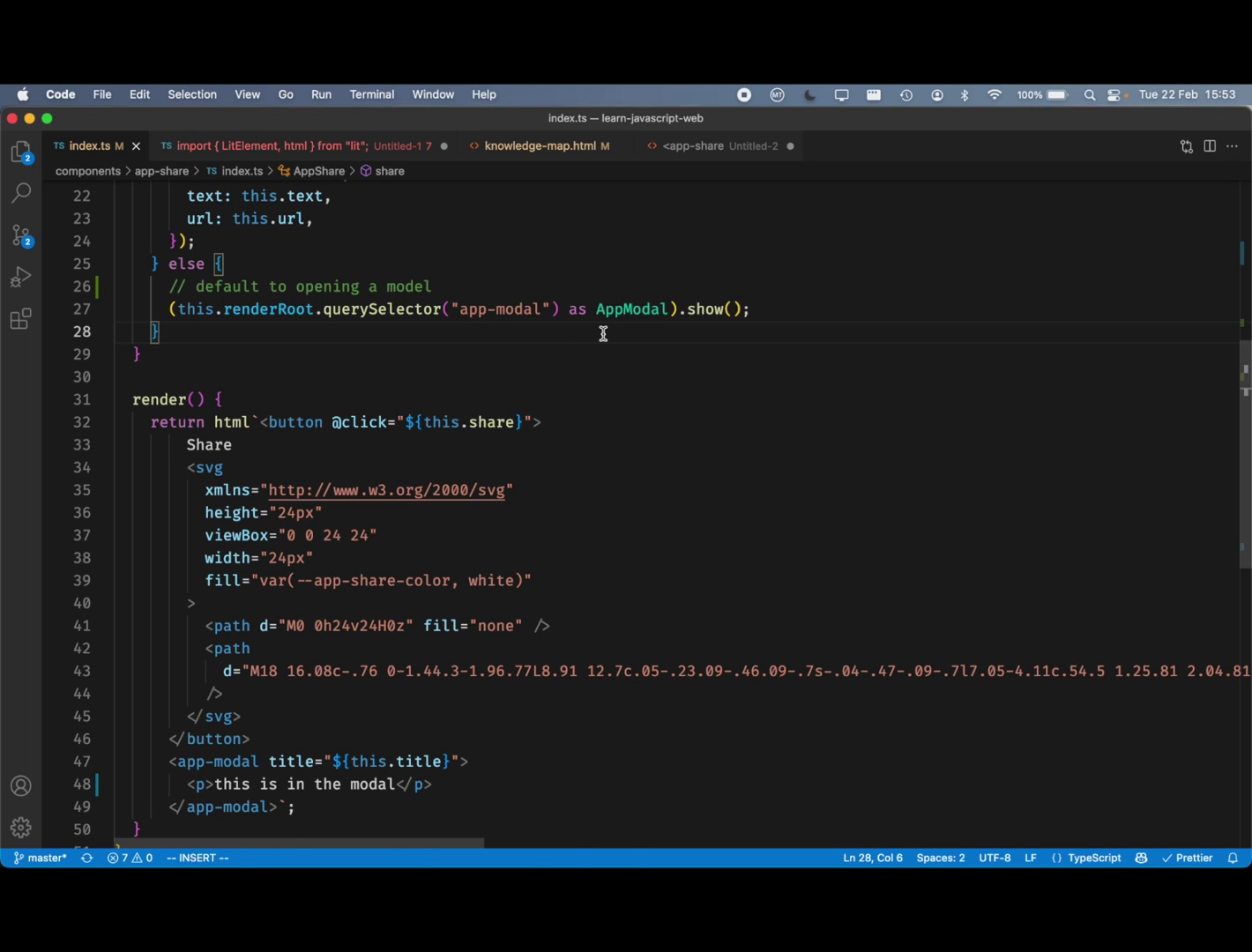
{"action": "key", "text": "super+Tab"}
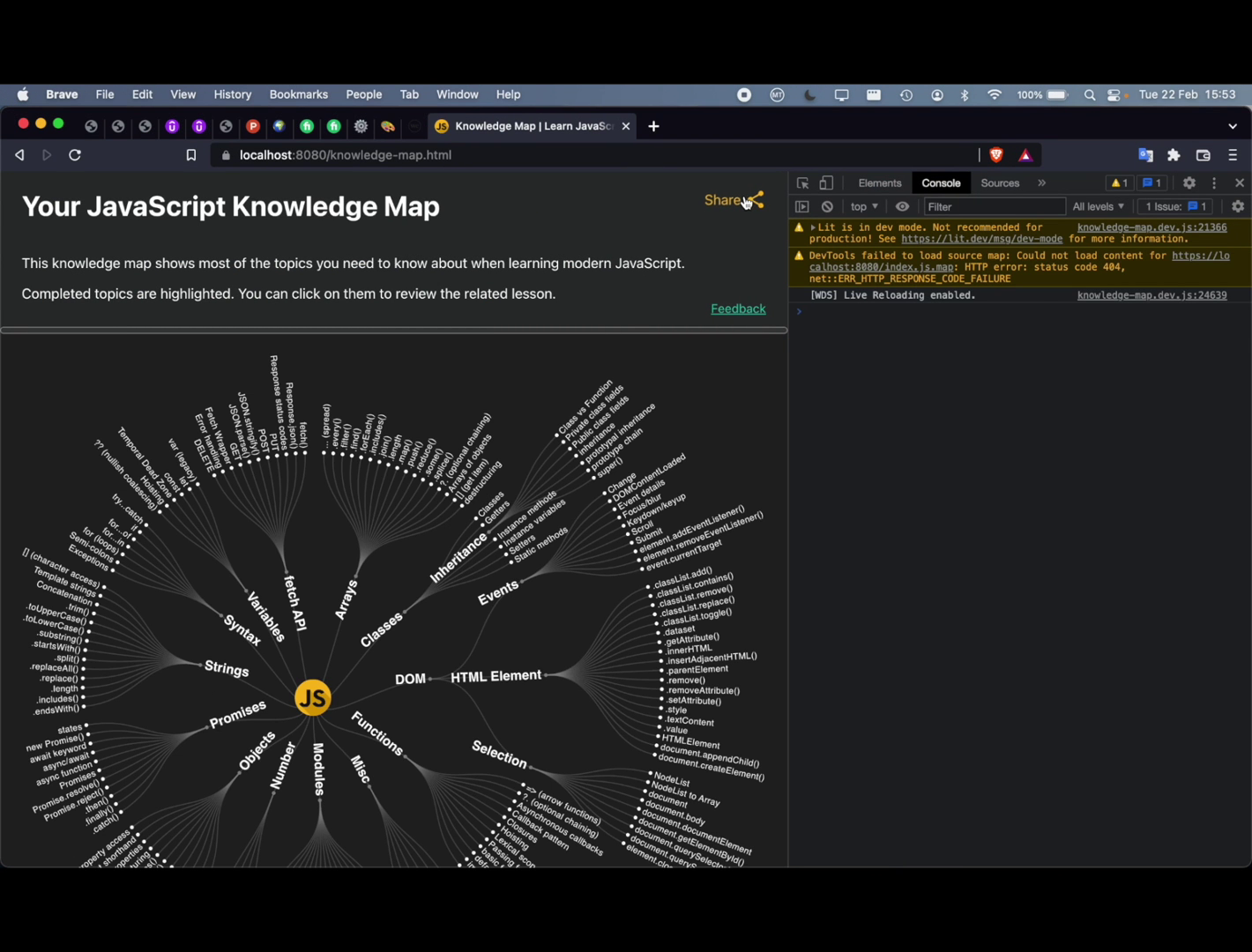
{"action": "left_click", "coordinate": [745, 202]}
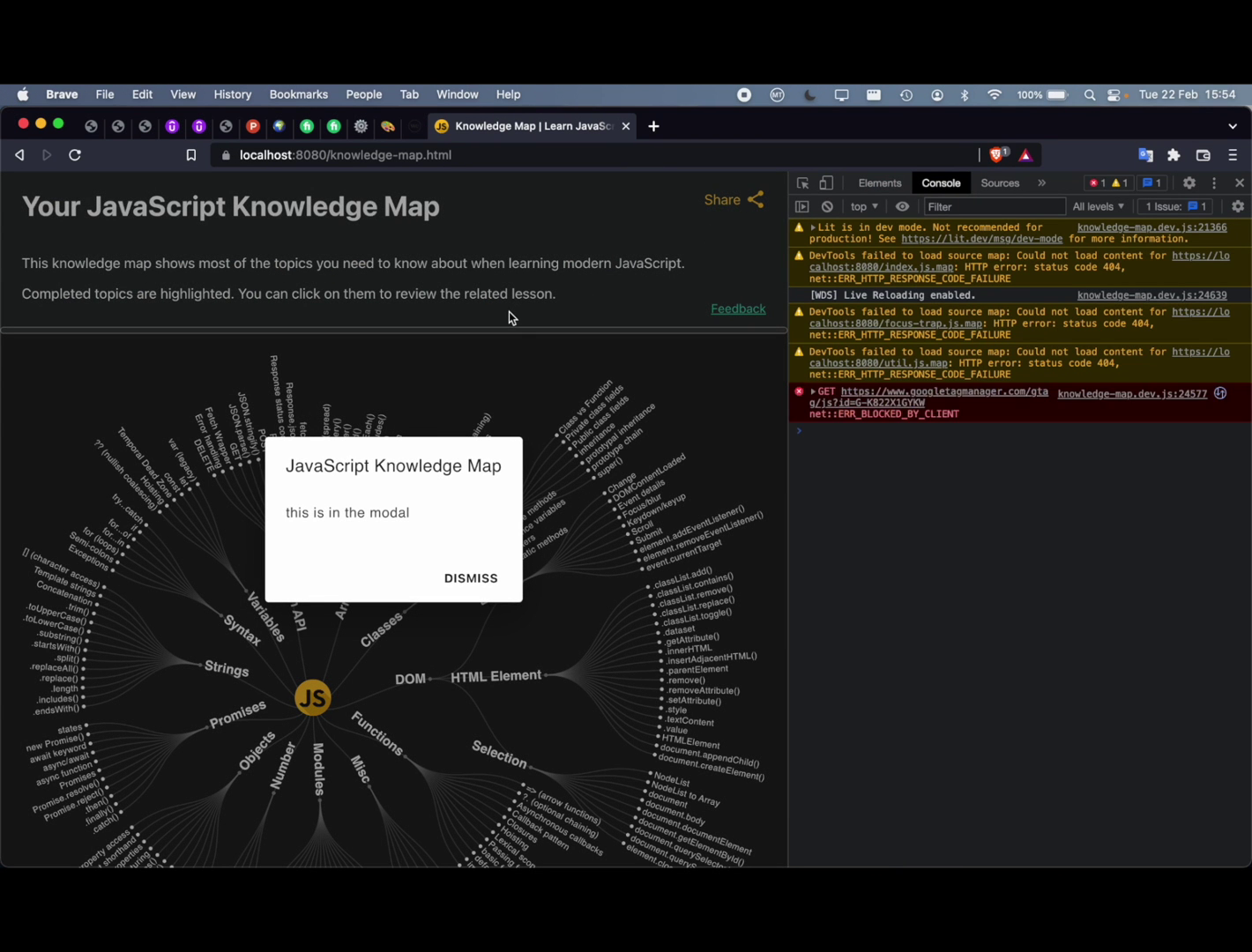
{"action": "left_click", "coordinate": [511, 316]}
{"action": "left_click", "coordinate": [751, 200]}
{"action": "left_click", "coordinate": [527, 365]}
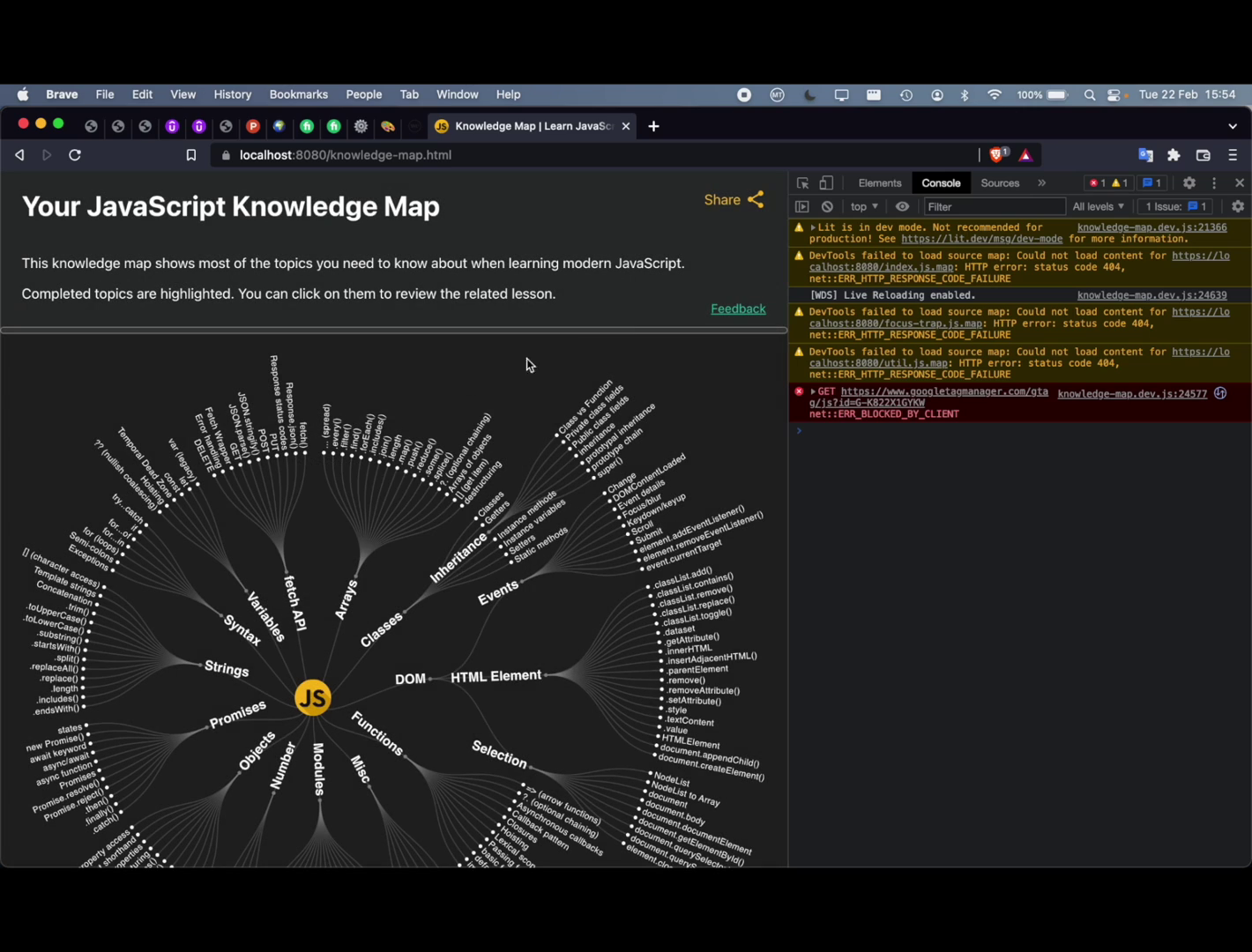
{"action": "left_click", "coordinate": [756, 201]}
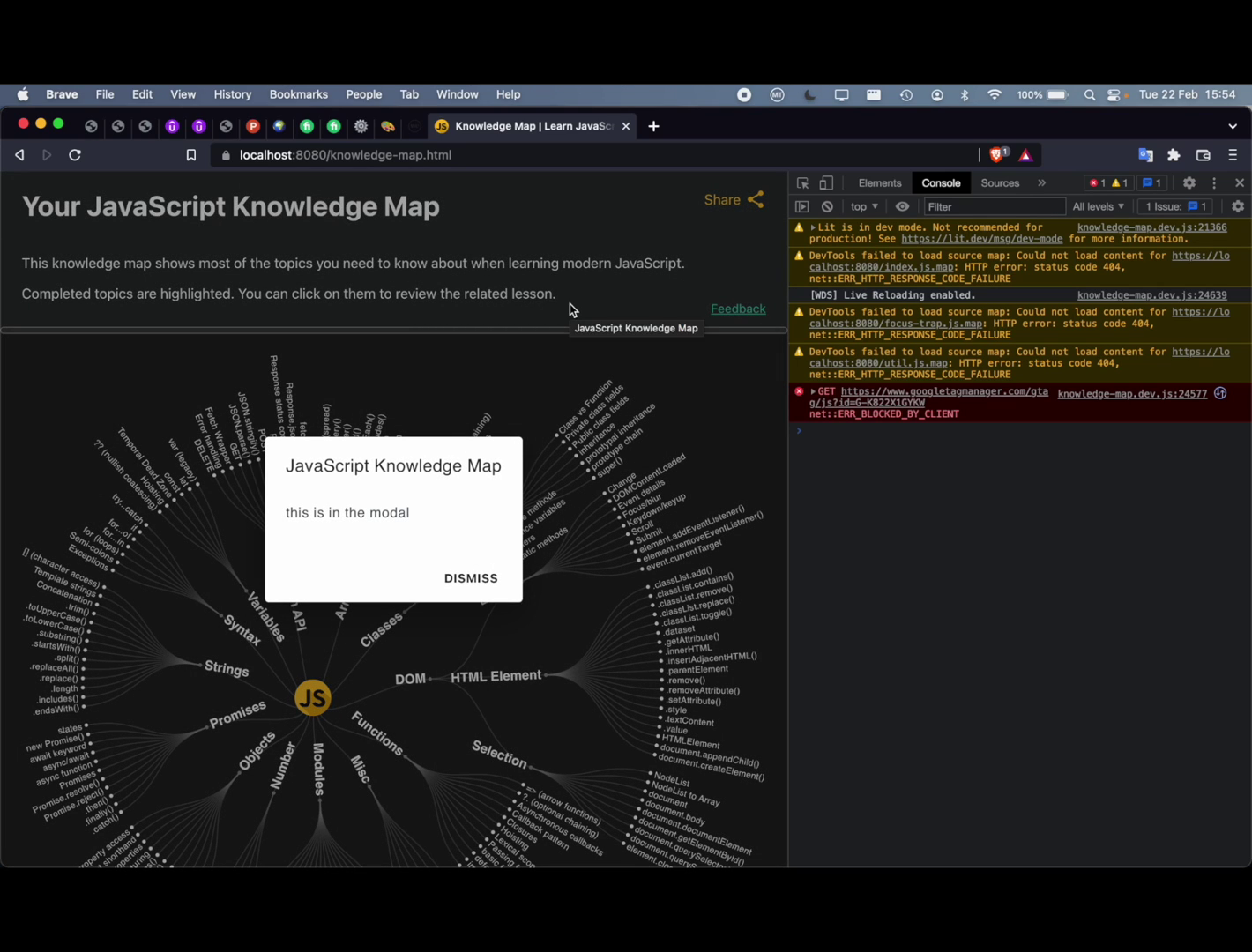
{"action": "left_click", "coordinate": [536, 337]}
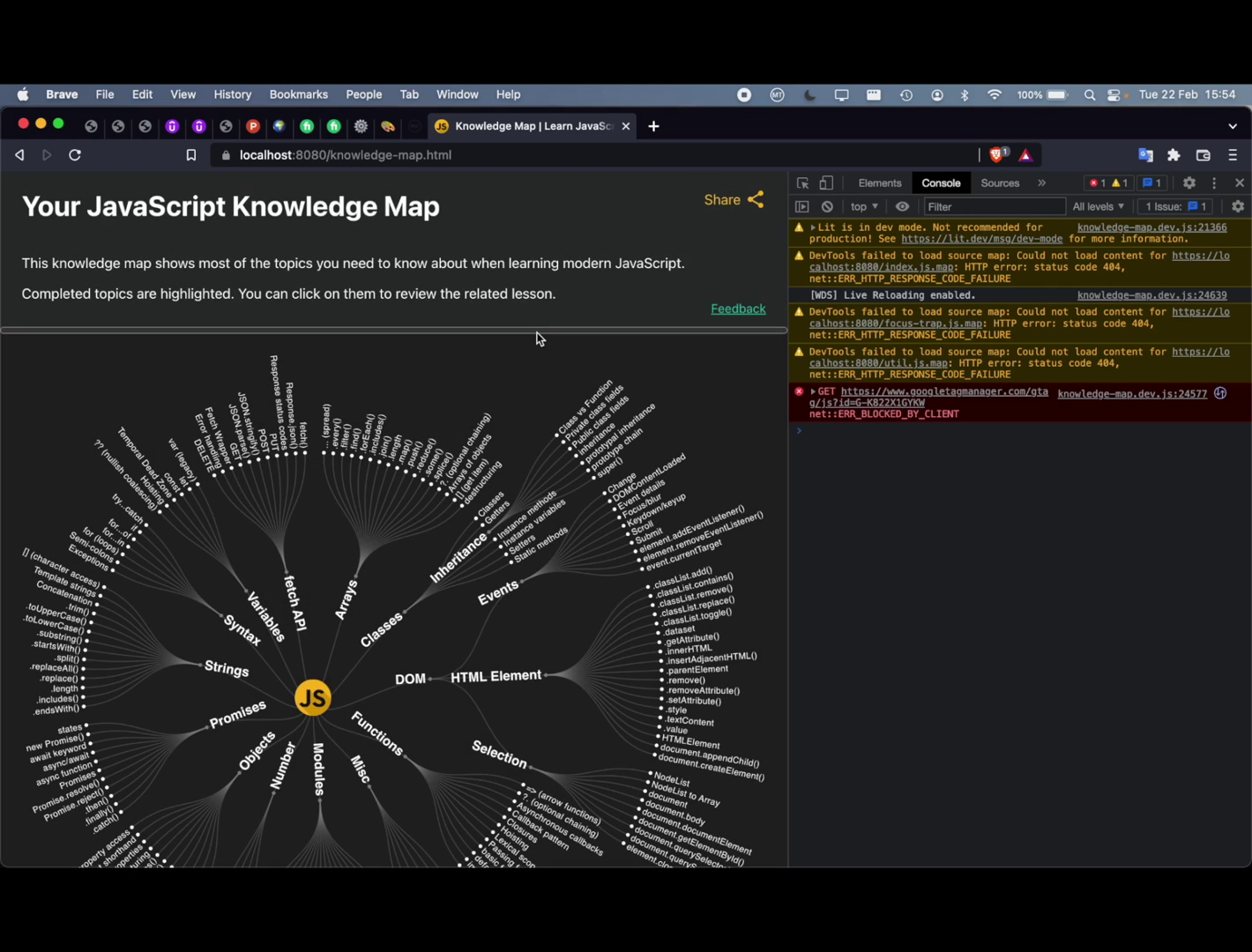
{"action": "key", "text": "super+Tab"}
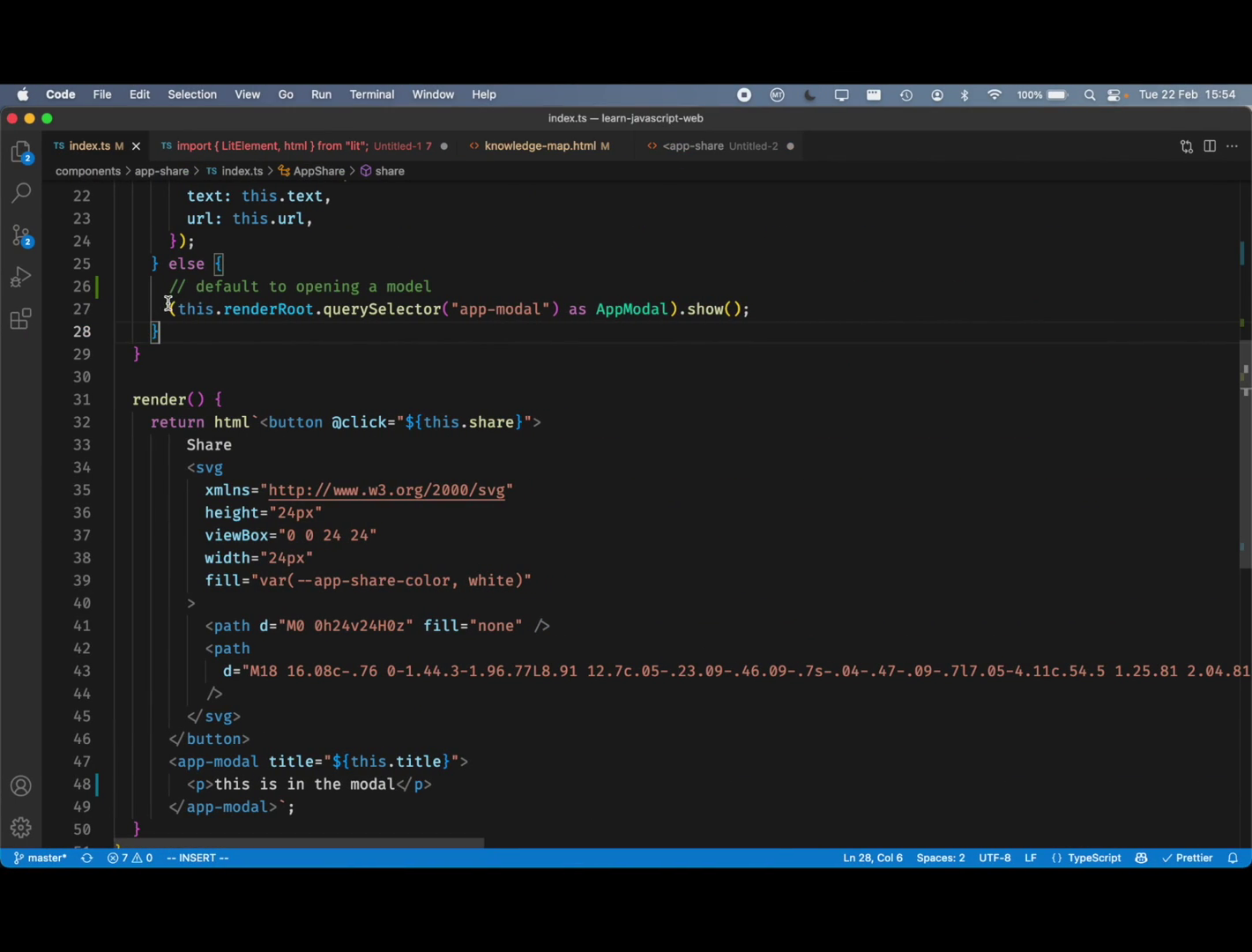
{"action": "left_click_drag", "start_coordinate": [168, 308], "coordinate": [862, 318]}
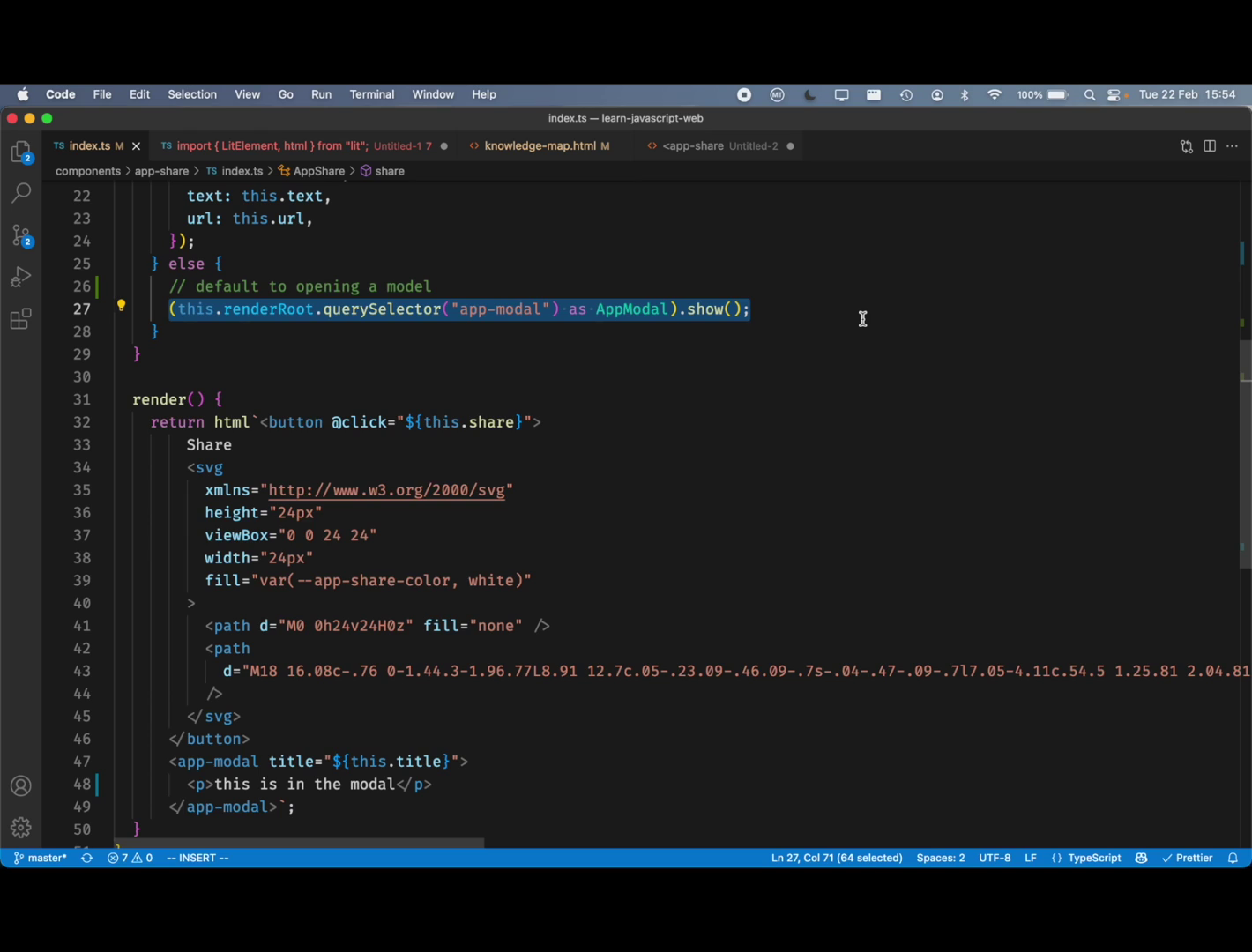
{"action": "left_click", "coordinate": [870, 321]}
{"action": "left_click_drag", "start_coordinate": [169, 309], "coordinate": [558, 311]}
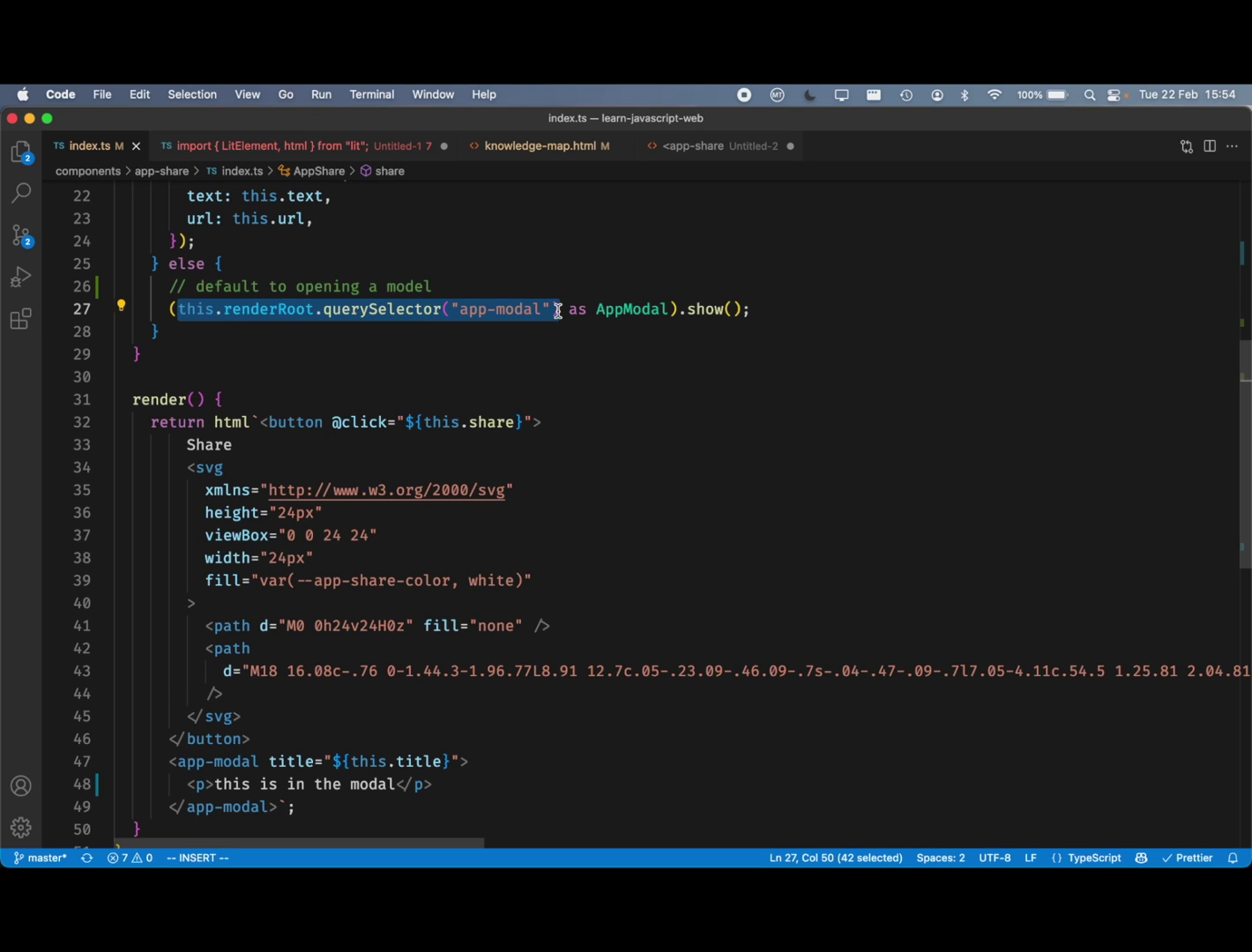
{"action": "left_click", "coordinate": [779, 307]}
{"action": "scroll", "coordinate": [494, 479], "scroll_direction": "down", "scroll_amount": 2}
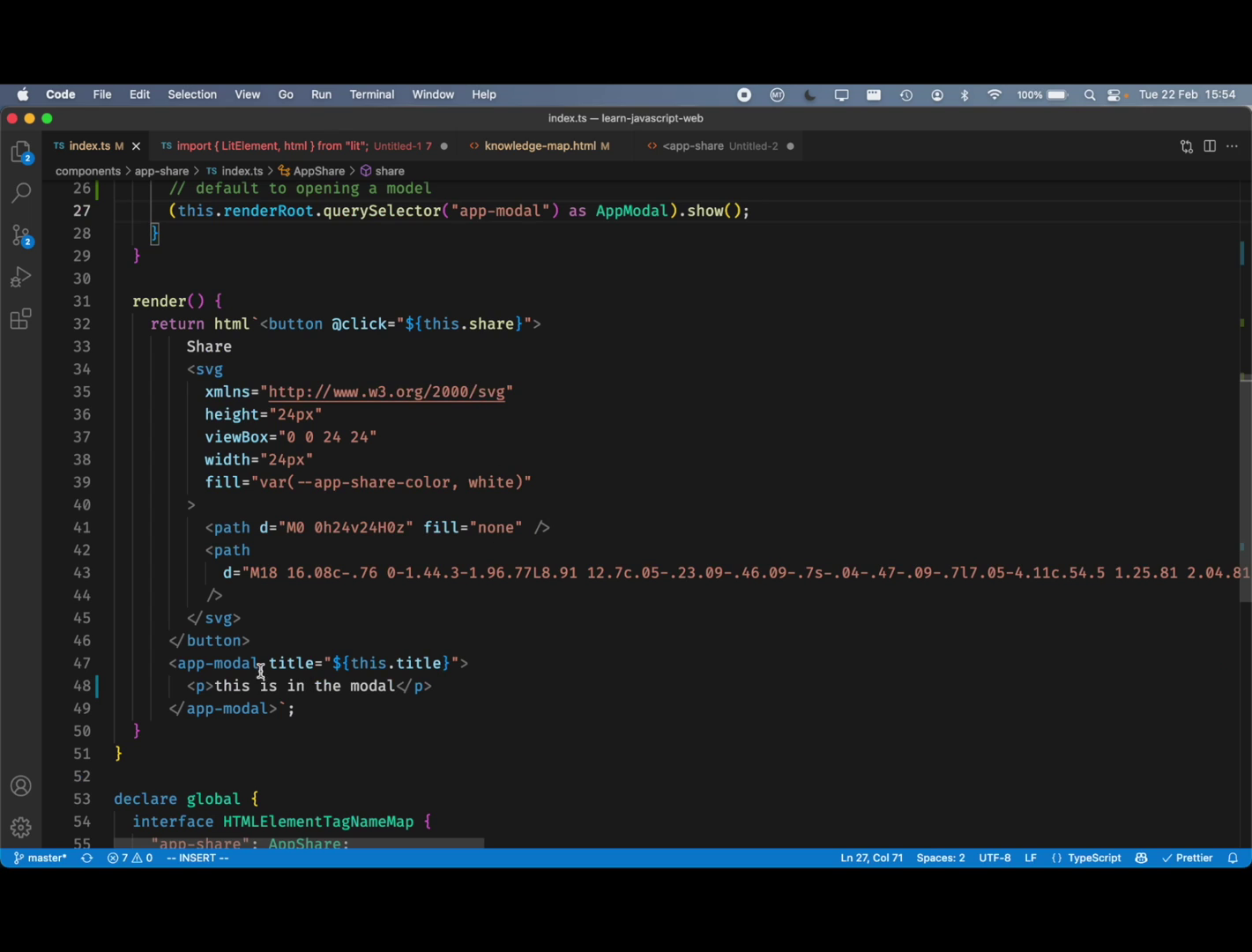
In Brave, open the local share modal and review its title and body text.
{"action": "key", "text": "ctrl+Left"}
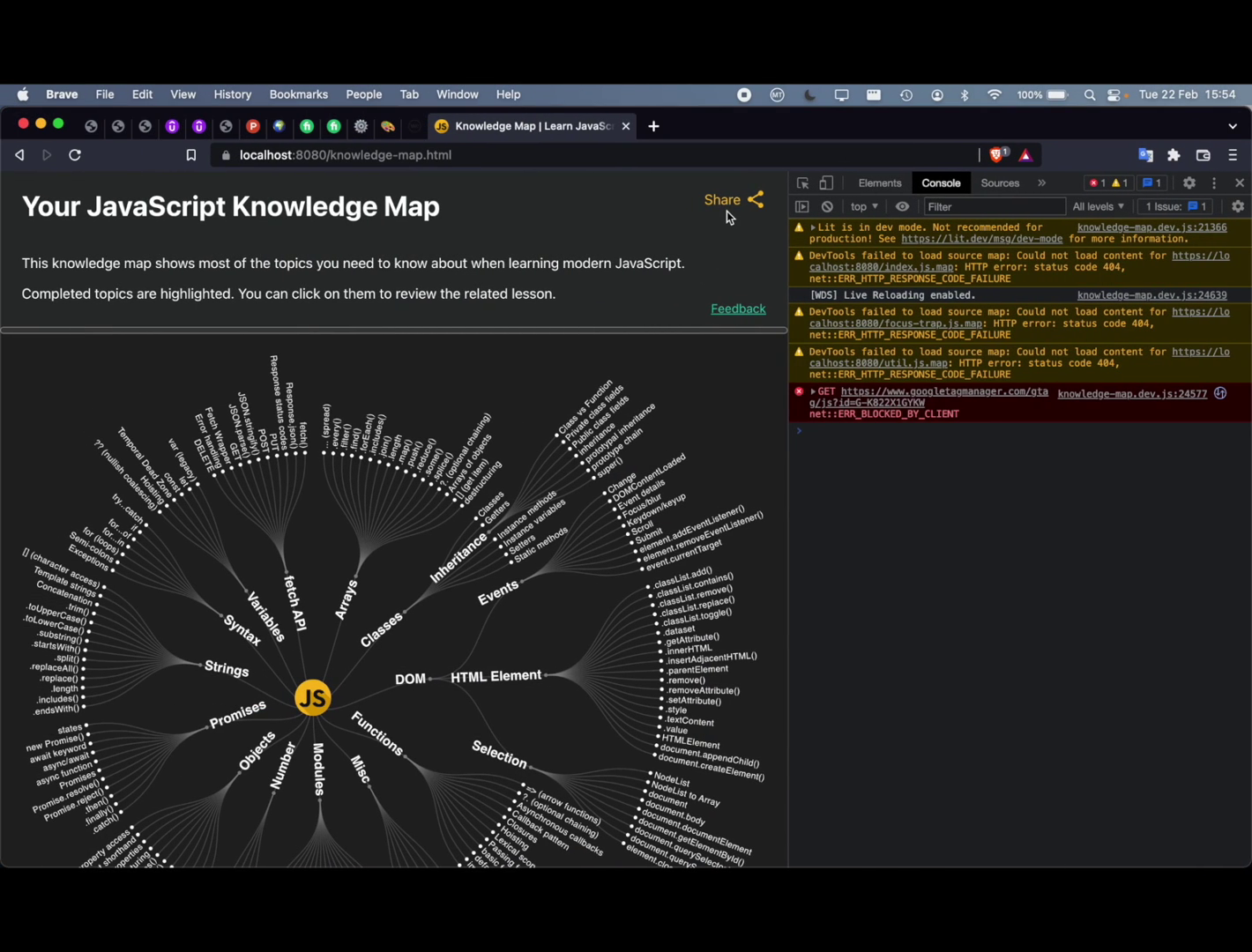
{"action": "left_click", "coordinate": [723, 199]}
{"action": "left_click_drag", "start_coordinate": [292, 465], "coordinate": [523, 467]}
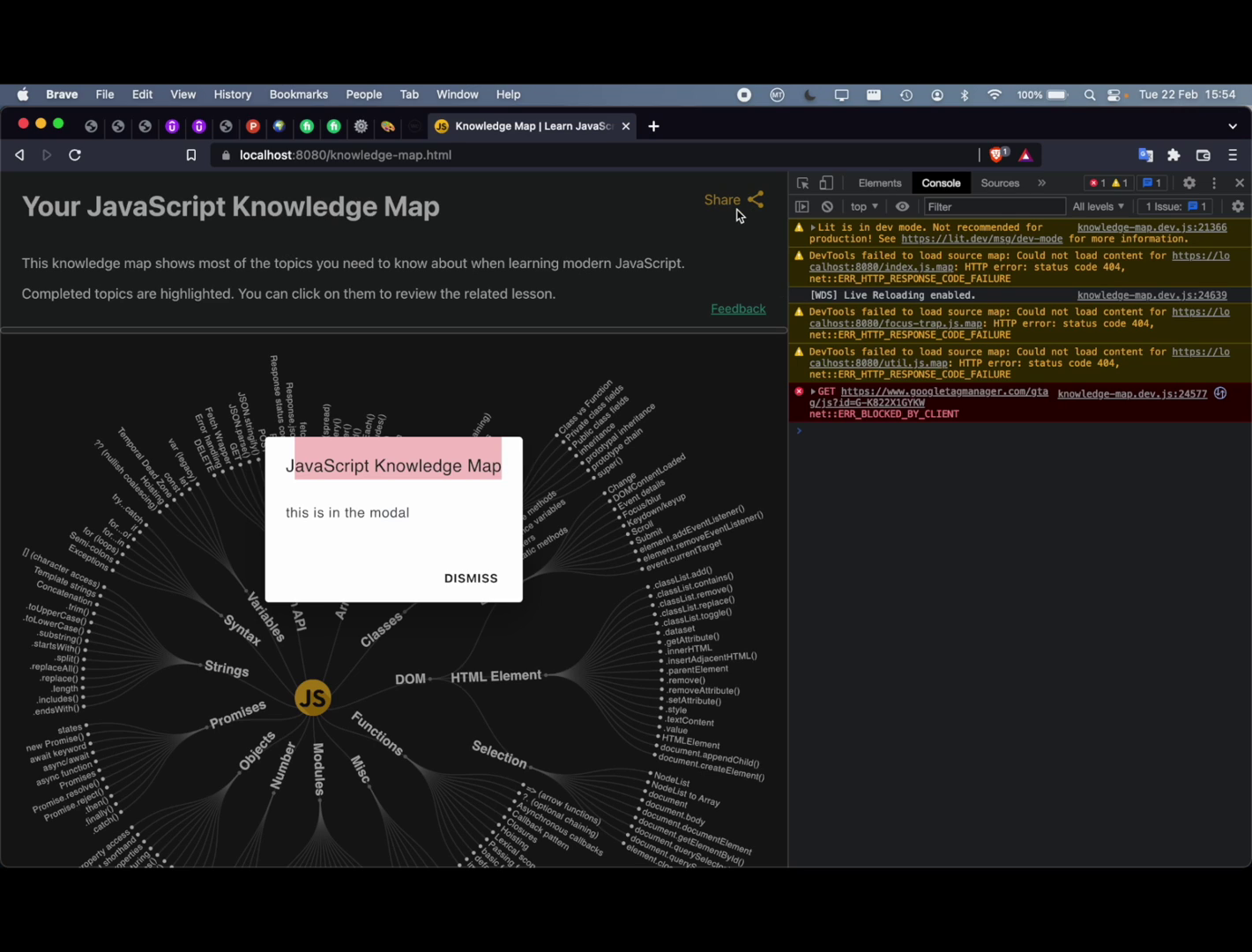
{"action": "mouse_move", "coordinate": [299, 512]}
{"action": "left_mouse_down"}
{"action": "mouse_move", "coordinate": [419, 519]}
{"action": "mouse_move", "coordinate": [400, 515]}
{"action": "left_mouse_up"}
{"action": "left_click", "coordinate": [400, 515]}
Load learnjavascript.online/knowledge-map.html in a new tab and review its share dialog buttons.
{"action": "key", "text": "super+t"}
{"action": "type", "text": "learnj"}
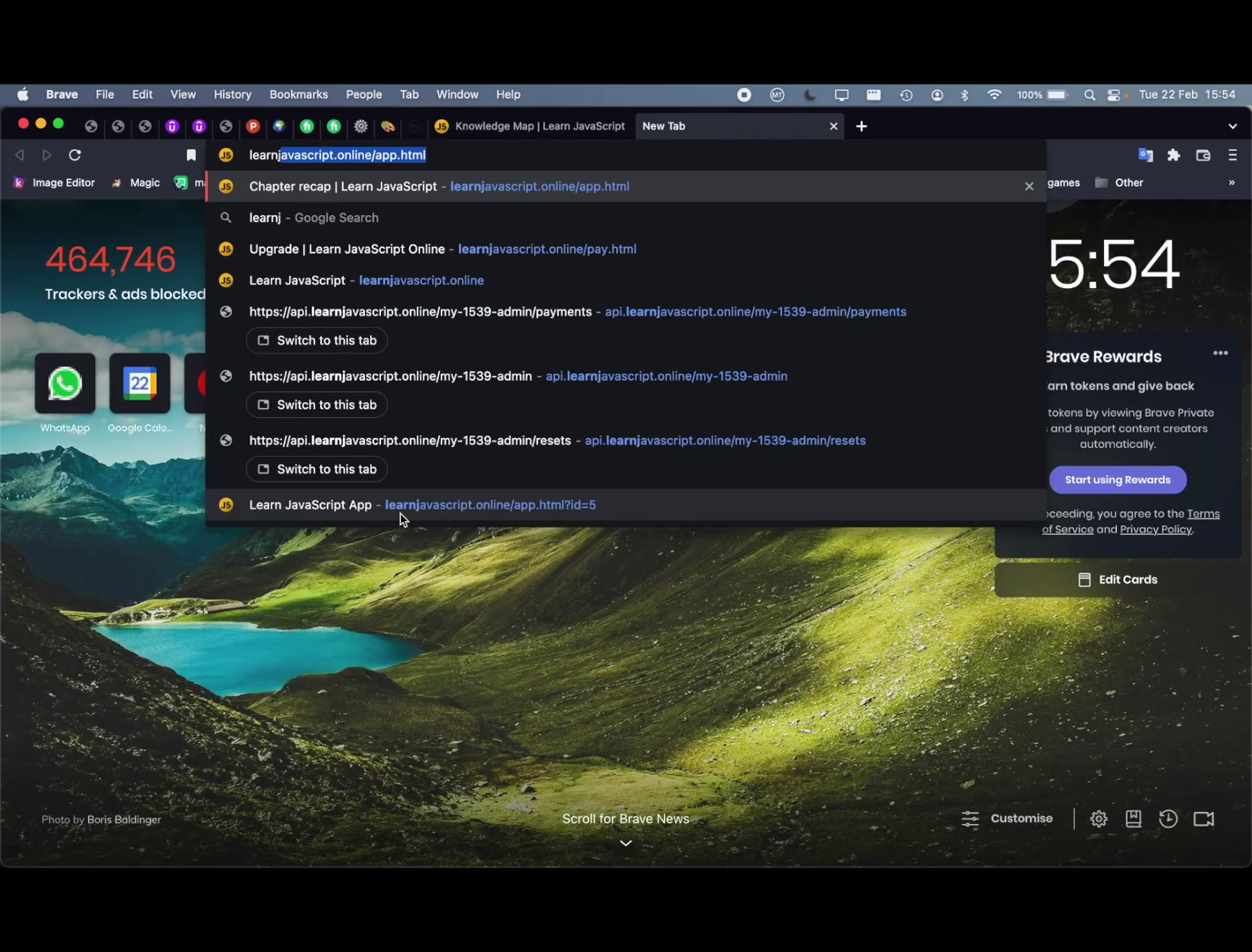
{"action": "type", "text": "avascript.online/kn"}
{"action": "key", "text": "Return"}
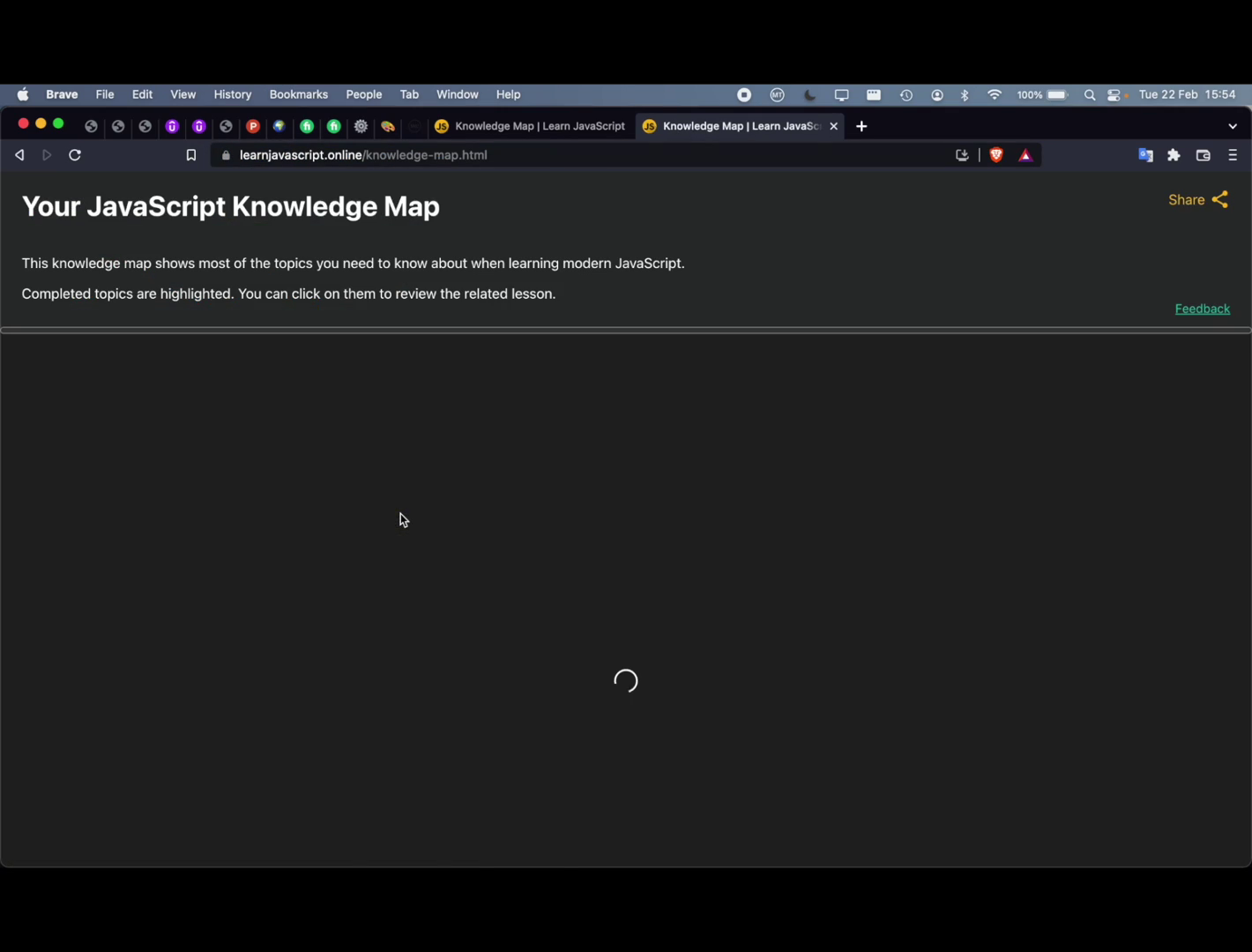
{"action": "left_click", "coordinate": [1211, 199]}
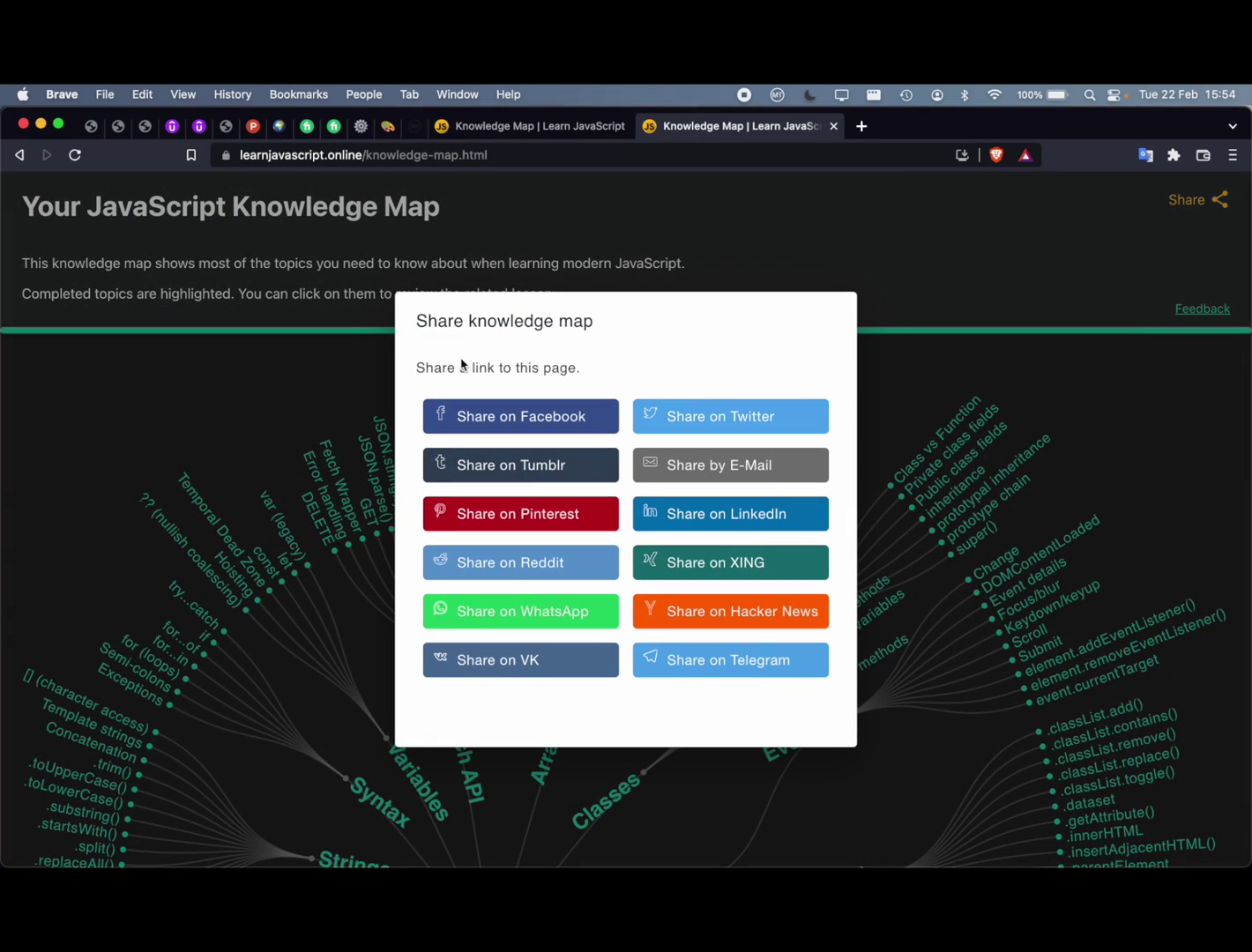
{"action": "left_click_drag", "start_coordinate": [415, 370], "coordinate": [833, 693]}
{"action": "left_click", "coordinate": [836, 695]}
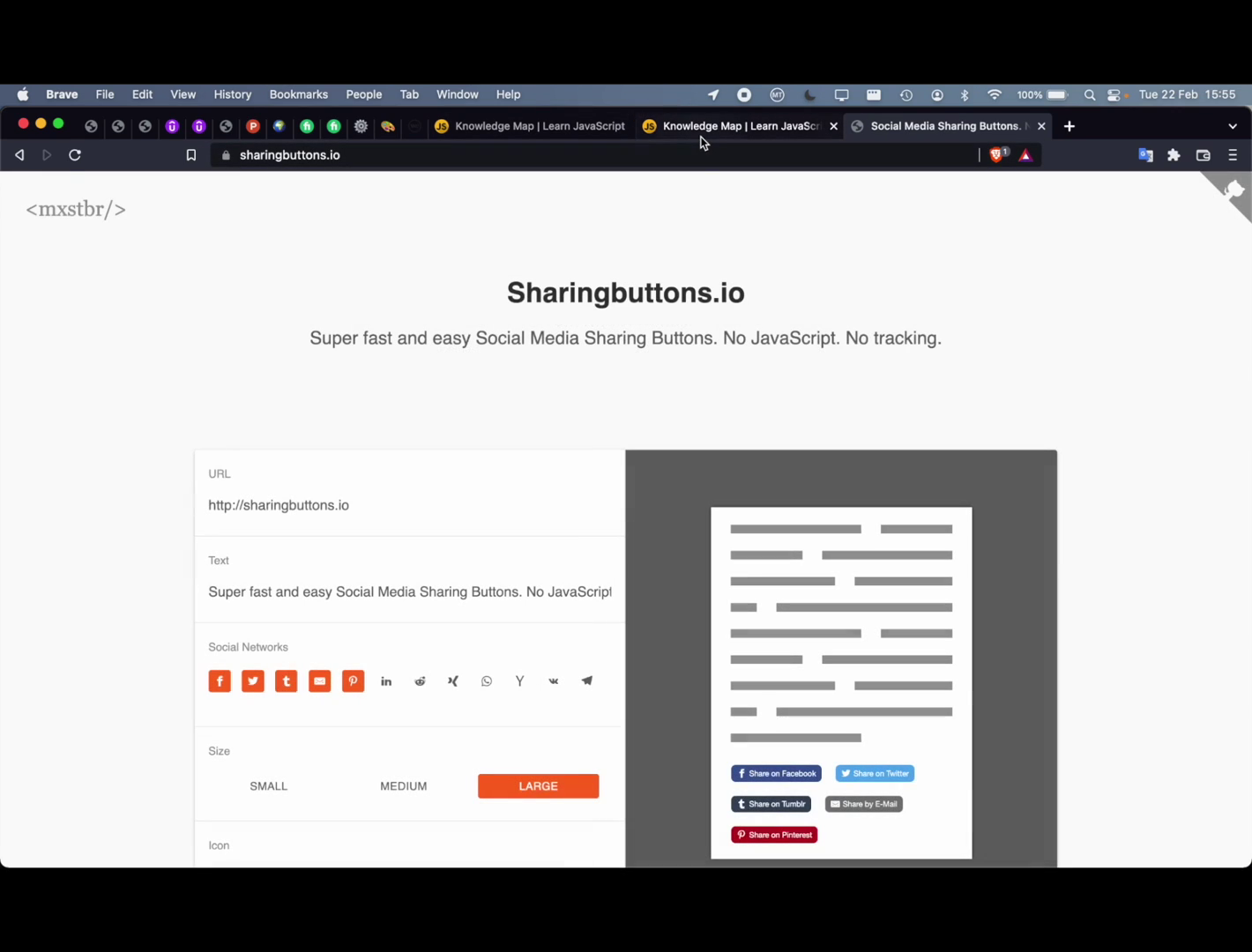
In the generator, paste the knowledge map URL and replace the sharing text.
{"action": "left_click", "coordinate": [699, 132]}
{"action": "key", "text": "ctrl+Tab"}
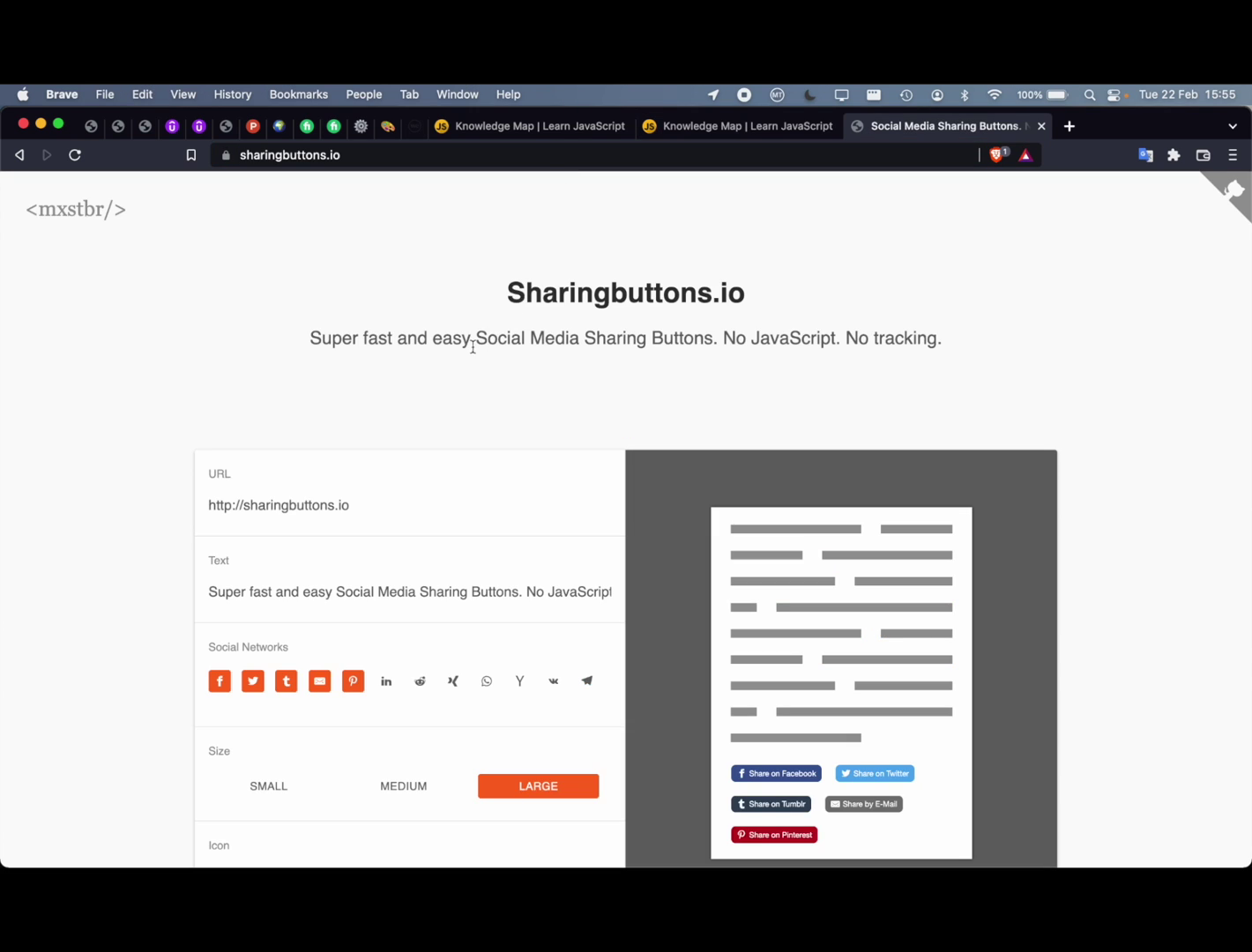
{"action": "key", "text": "super+a"}
{"action": "type", "text": "https://learnjavascript.online/knowledge-map.html"}
{"action": "left_click", "coordinate": [346, 577]}
{"action": "key", "text": "super+a"}
{"action": "type", "text": "JavaScript knowledge map"}
{"action": "scroll", "coordinate": [314, 612], "scroll_direction": "down", "scroll_amount": 3}
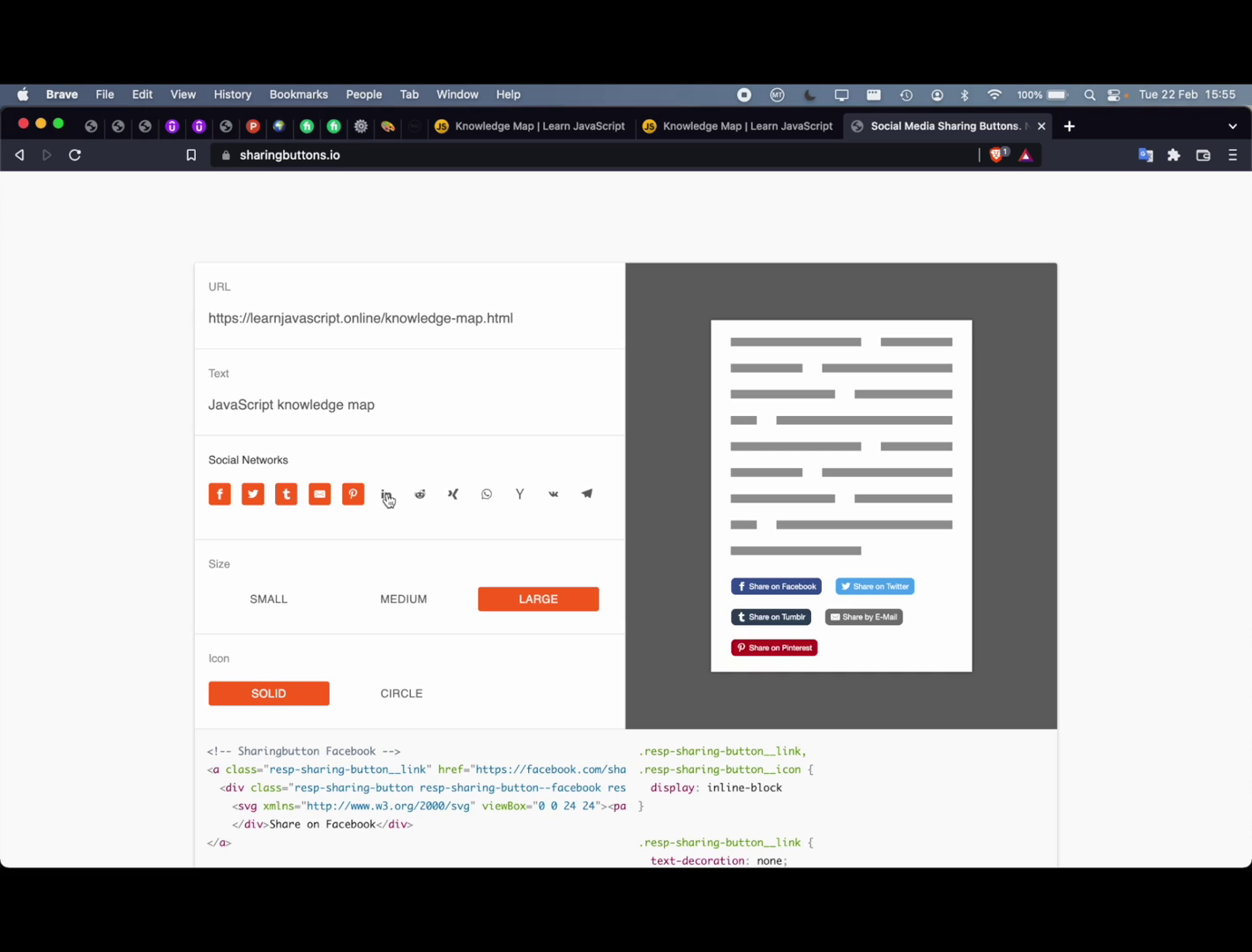
Keep only Facebook and Twitter, with MEDIUM size and CIRCLE style buttons.
{"action": "left_click", "coordinate": [386, 494]}
{"action": "left_click", "coordinate": [553, 494]}
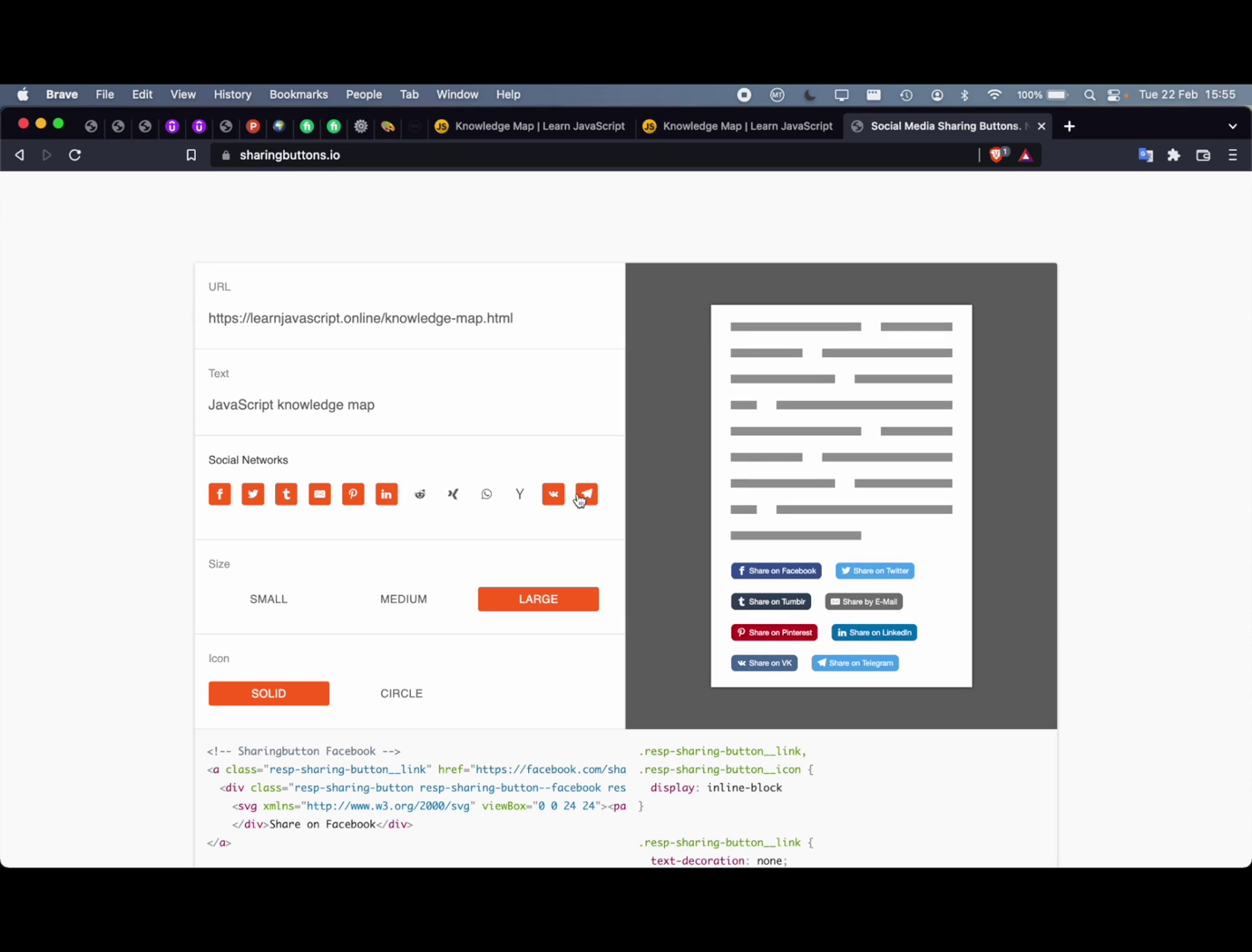
{"action": "left_click", "coordinate": [581, 499]}
{"action": "left_click", "coordinate": [387, 493]}
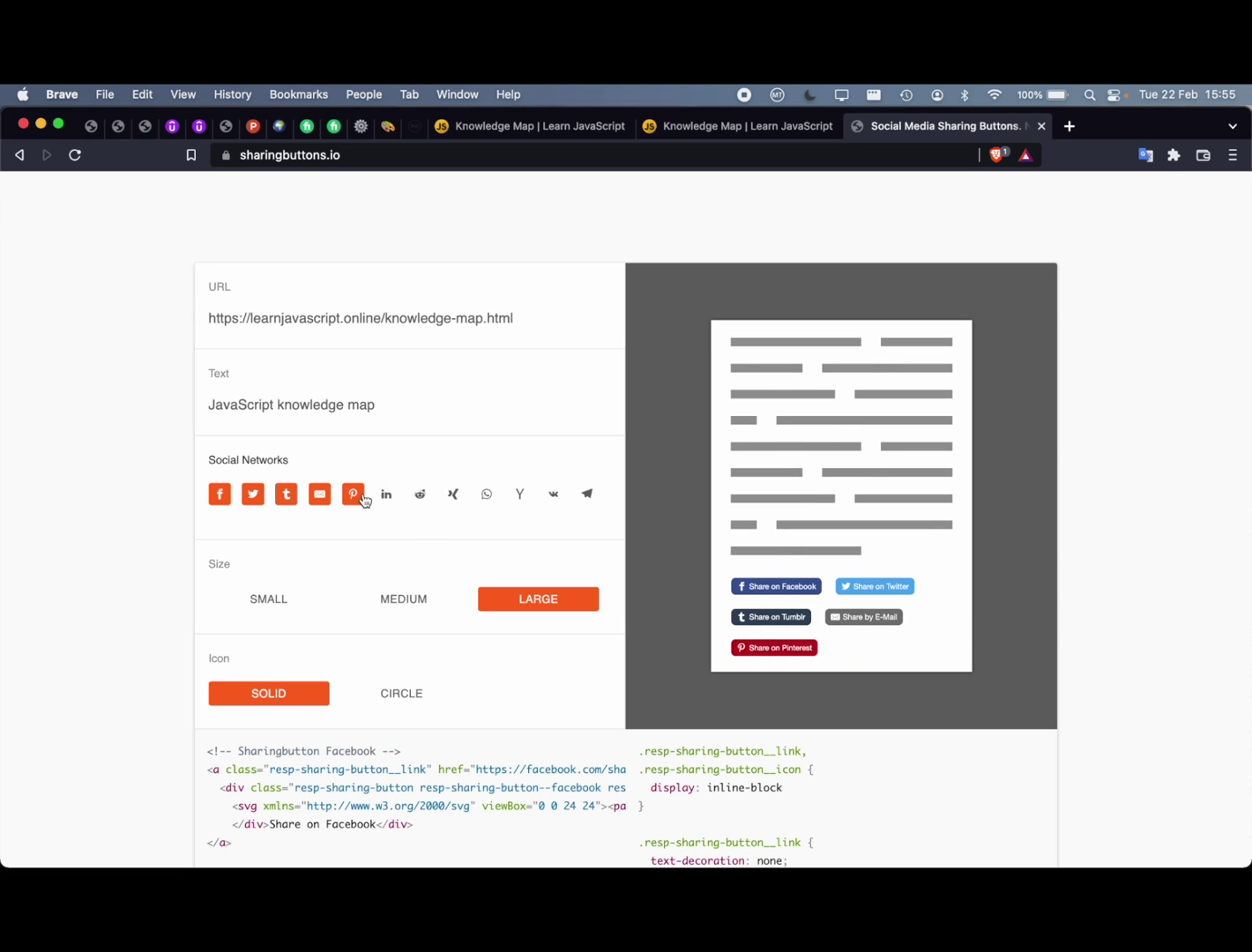
{"action": "left_click", "coordinate": [320, 493]}
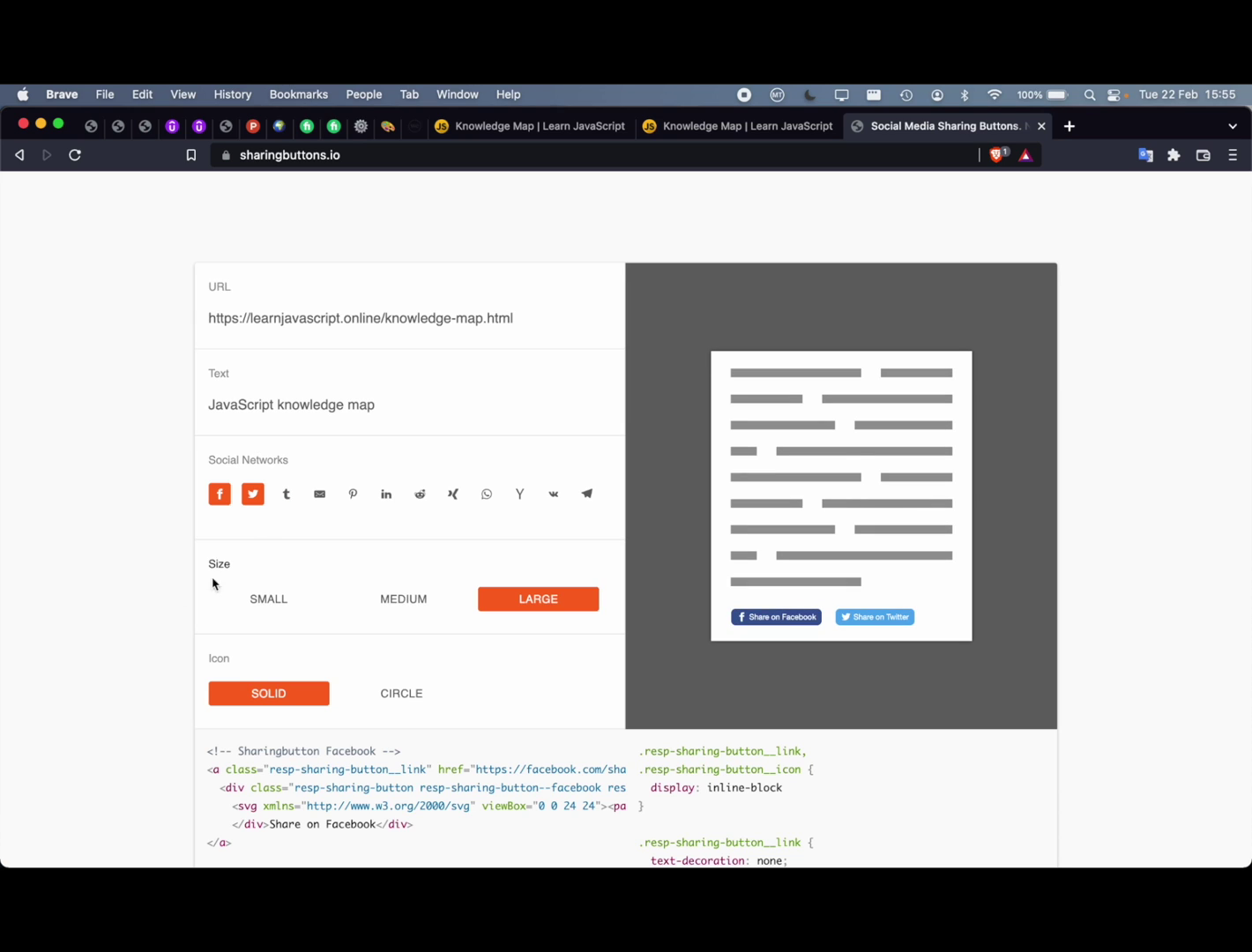
{"action": "scroll", "coordinate": [185, 616], "scroll_direction": "down", "scroll_amount": 3}
{"action": "left_click", "coordinate": [396, 476]}
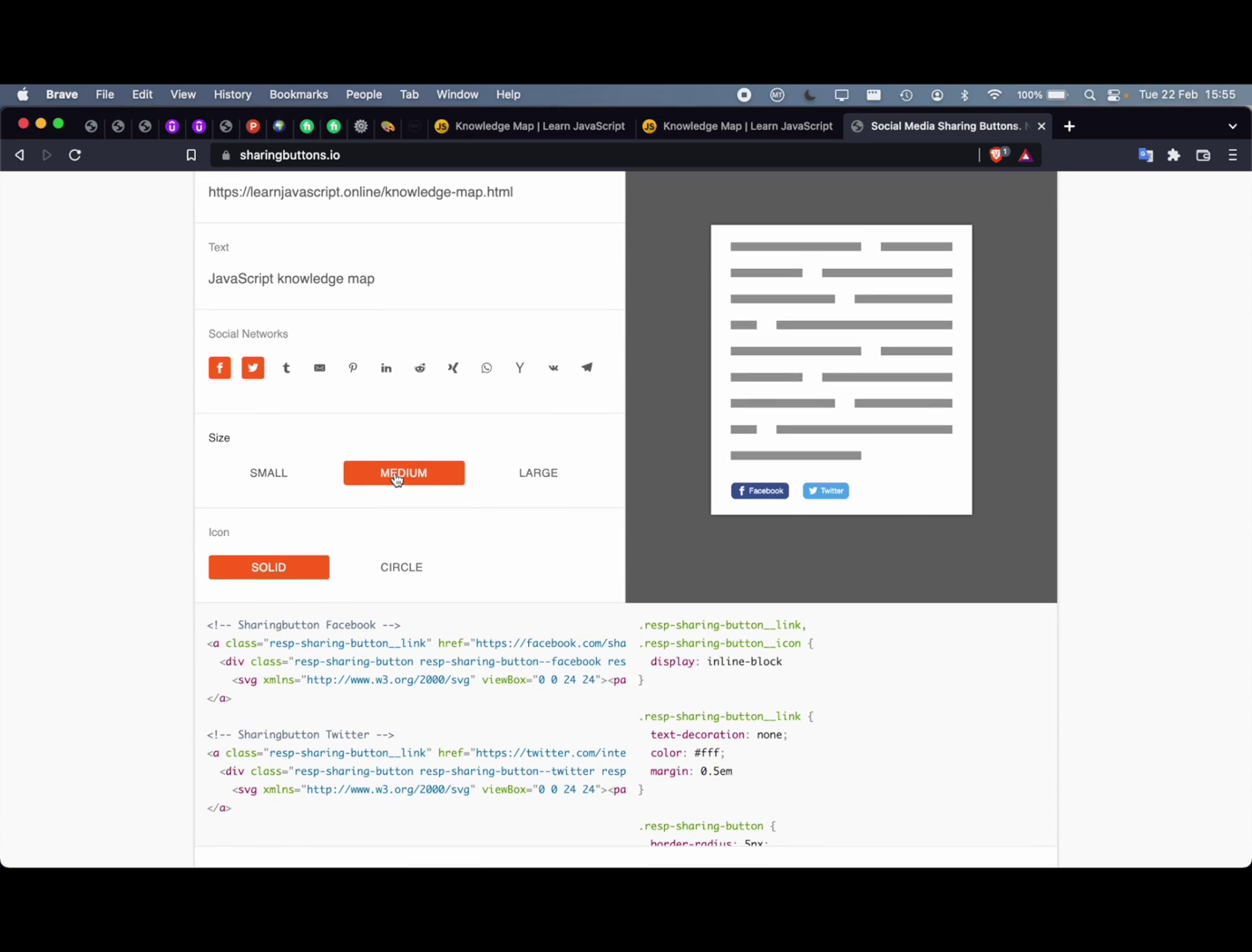
{"action": "left_click", "coordinate": [401, 565]}
{"action": "scroll", "coordinate": [284, 585], "scroll_direction": "down", "scroll_amount": 5}
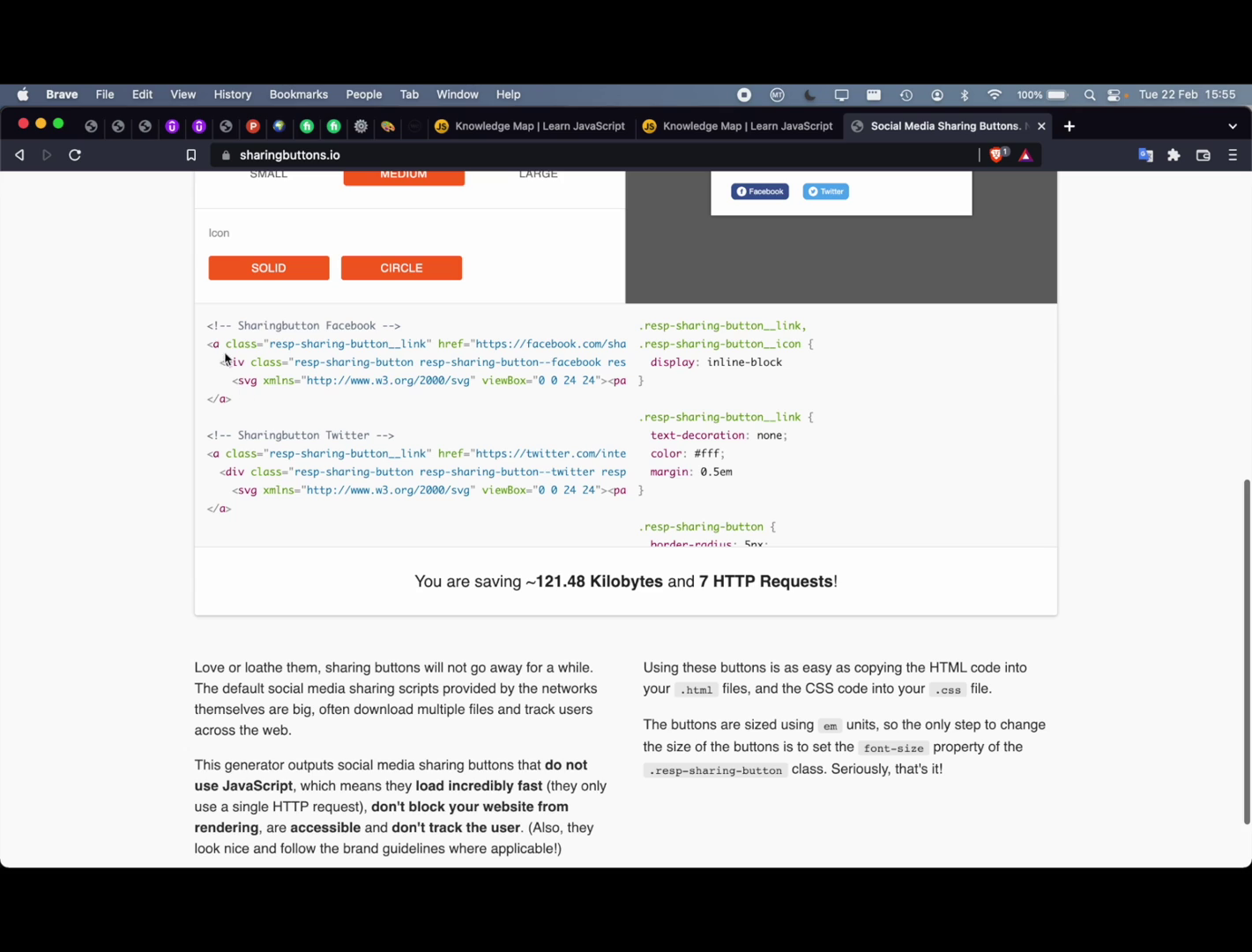
Select and copy the generated HTML code, then return to VS Code.
{"action": "left_click_drag", "start_coordinate": [206, 324], "coordinate": [283, 537]}
{"action": "left_click_drag", "start_coordinate": [640, 322], "coordinate": [704, 462]}
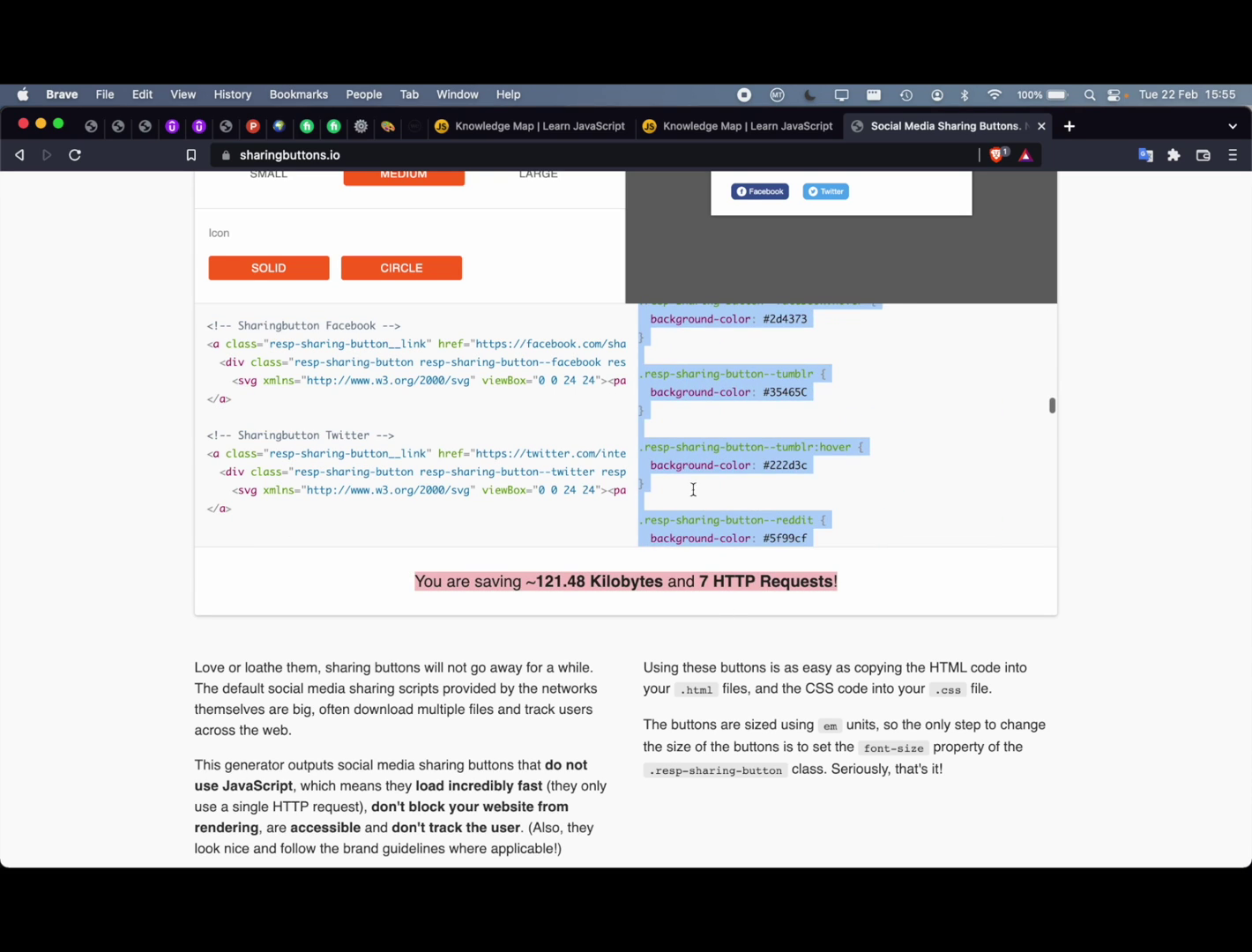
{"action": "left_click_drag", "start_coordinate": [316, 531], "coordinate": [196, 325]}
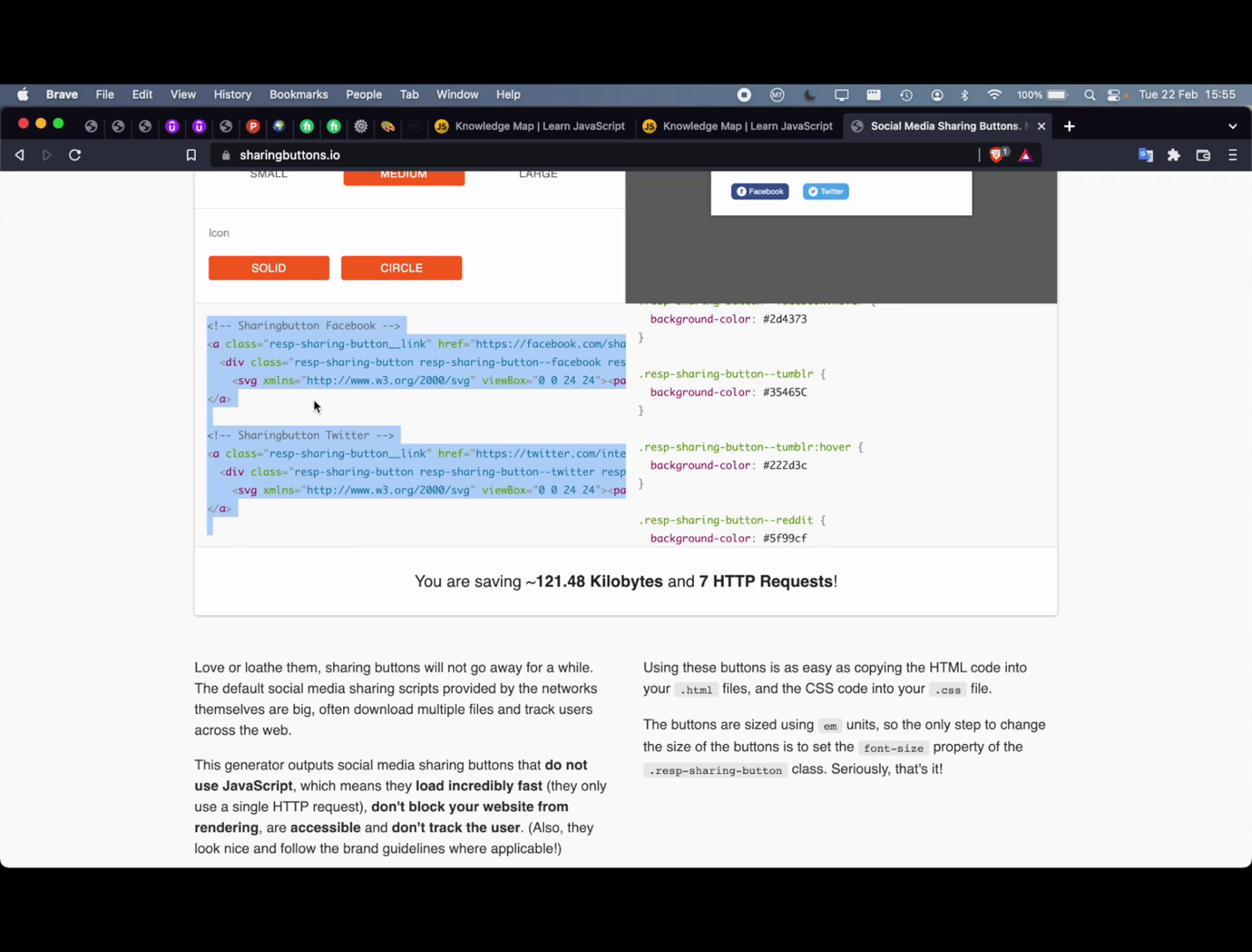
{"action": "left_click_drag", "start_coordinate": [266, 344], "coordinate": [425, 348]}
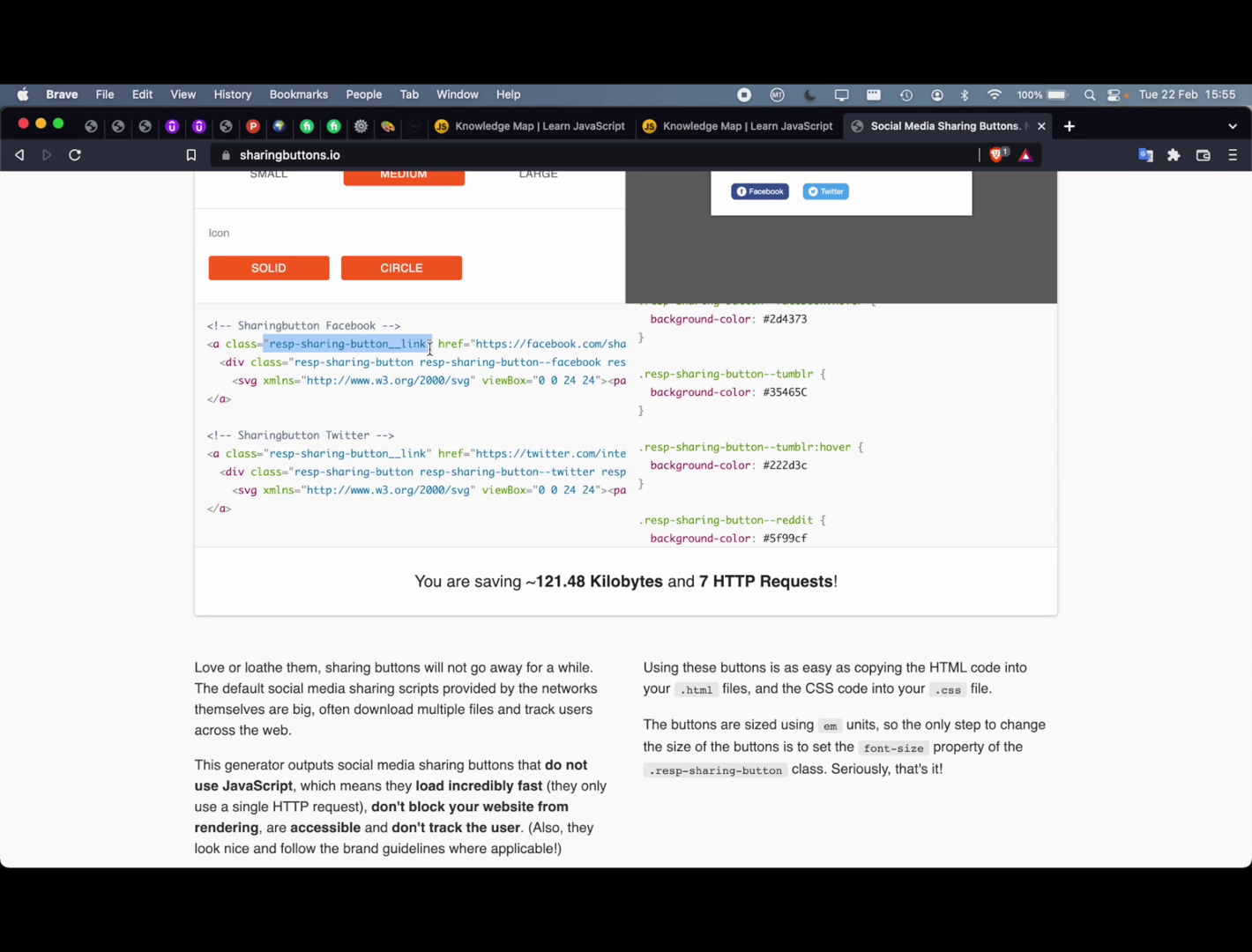
{"action": "key", "text": "super+a"}
{"action": "key", "text": "super+Tab"}
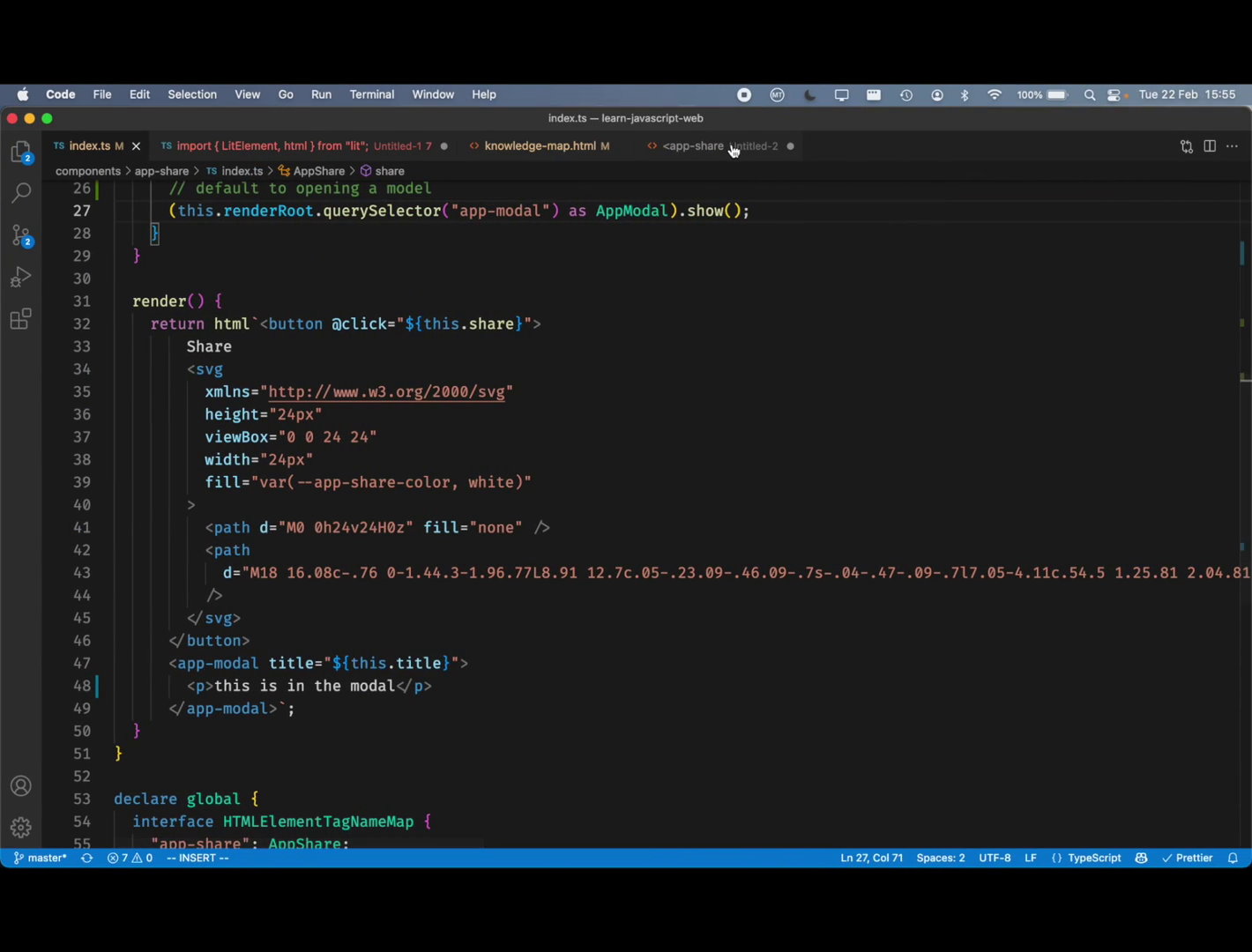
{"action": "left_click", "coordinate": [721, 147]}
{"action": "left_click", "coordinate": [207, 285]}
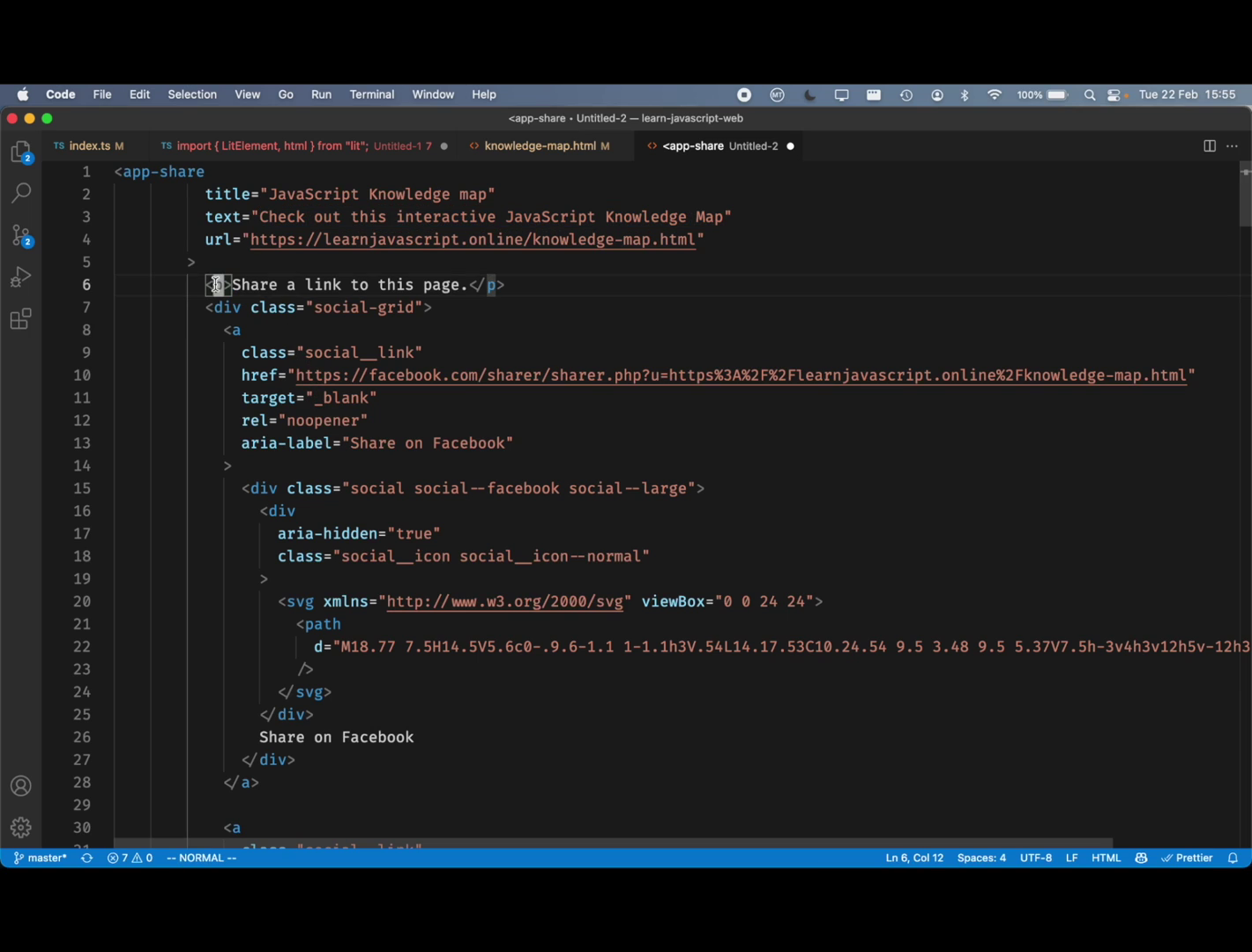
{"action": "key", "text": "i"}
{"action": "scroll", "coordinate": [245, 520], "scroll_direction": "down", "scroll_amount": 2}
{"action": "scroll", "coordinate": [245, 519], "scroll_direction": "down", "scroll_amount": 6}
{"action": "scroll", "coordinate": [293, 558], "scroll_direction": "down", "scroll_amount": 3}
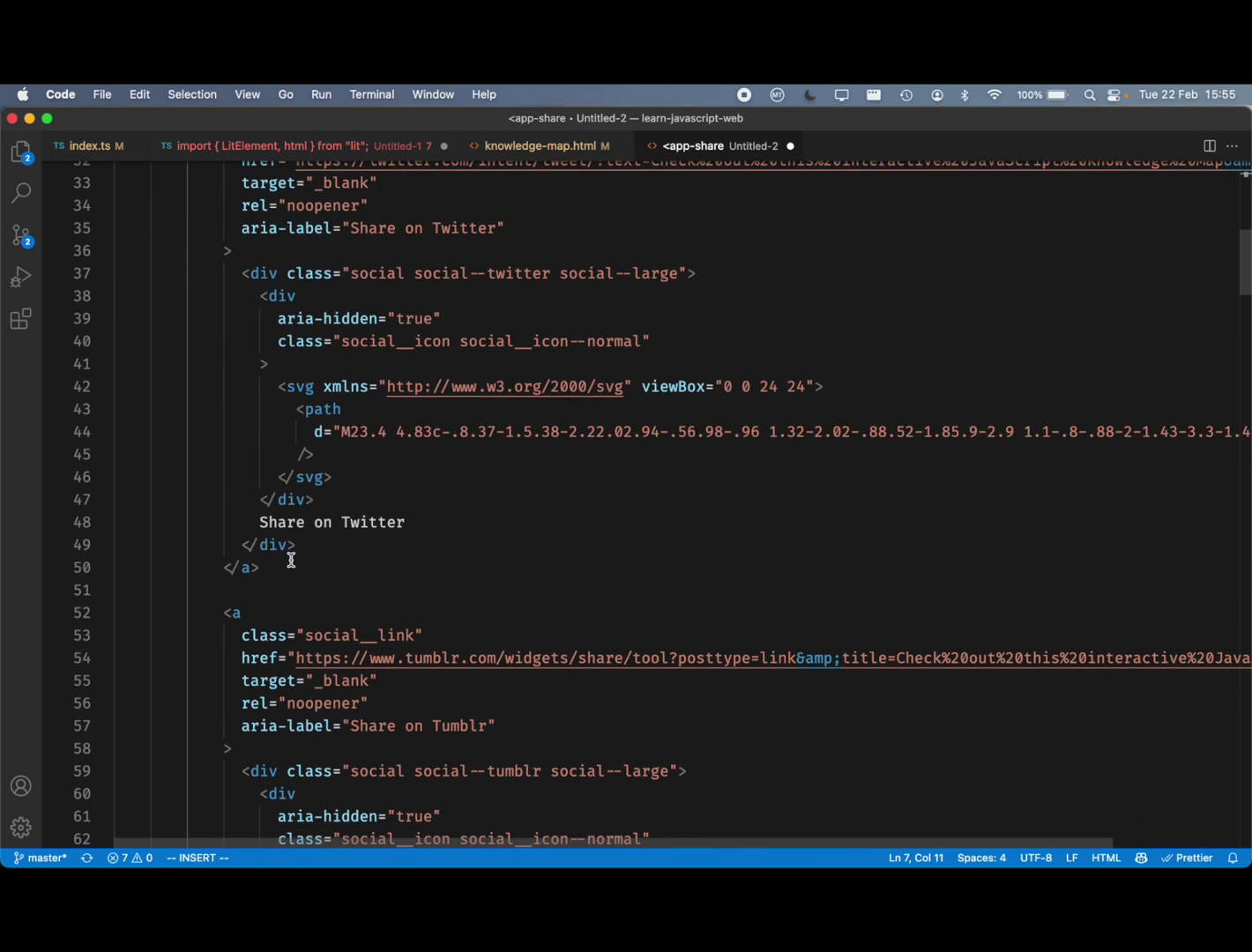
{"action": "left_click", "coordinate": [307, 568], "text": "shift"}
{"action": "mouse_move", "coordinate": [540, 145]}
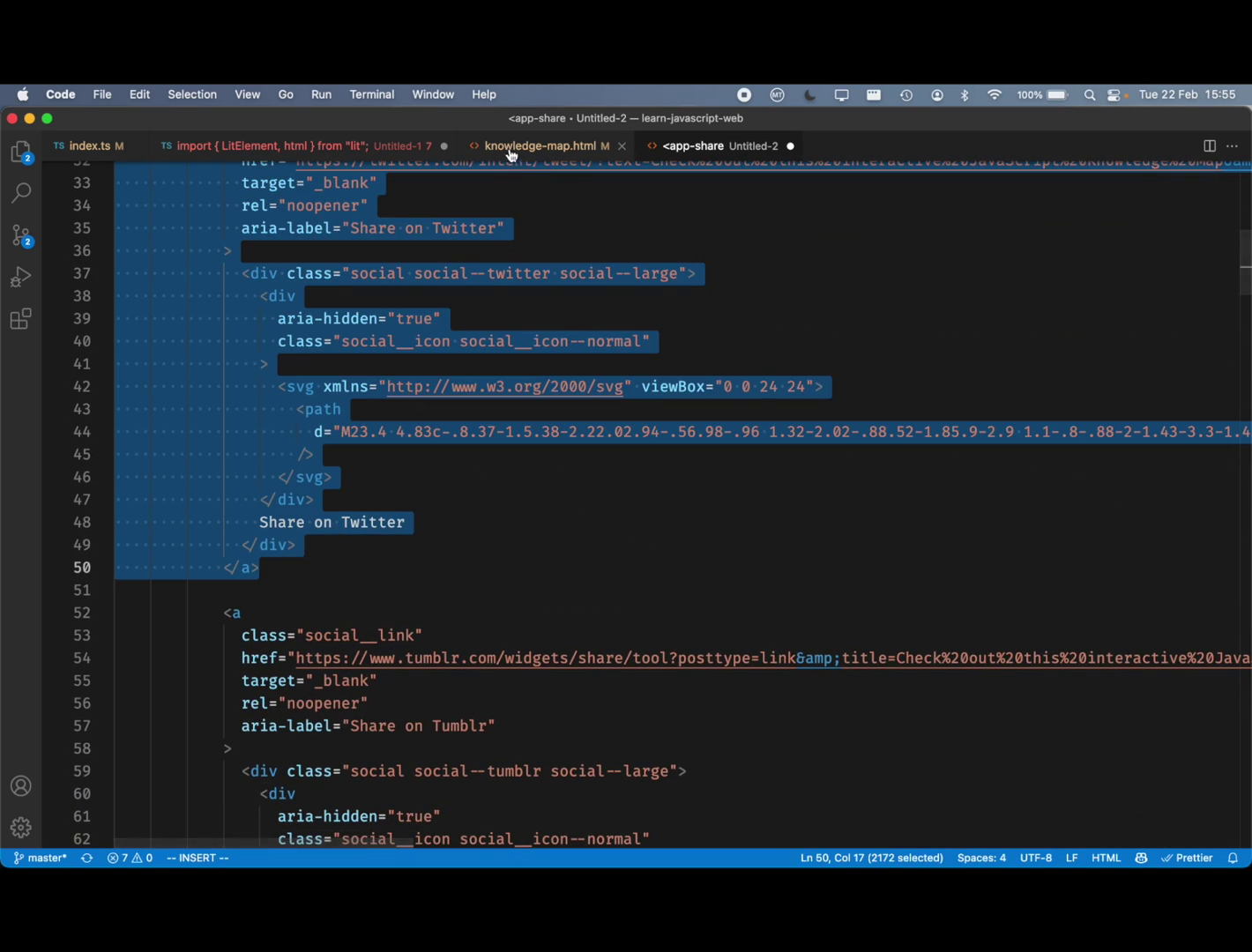
{"action": "left_click", "coordinate": [108, 149]}
{"action": "scroll", "coordinate": [294, 547], "scroll_direction": "down", "scroll_amount": 2}
{"action": "scroll", "coordinate": [207, 550], "scroll_direction": "down", "scroll_amount": 2}
{"action": "left_click_drag", "start_coordinate": [181, 542], "coordinate": [532, 541]}
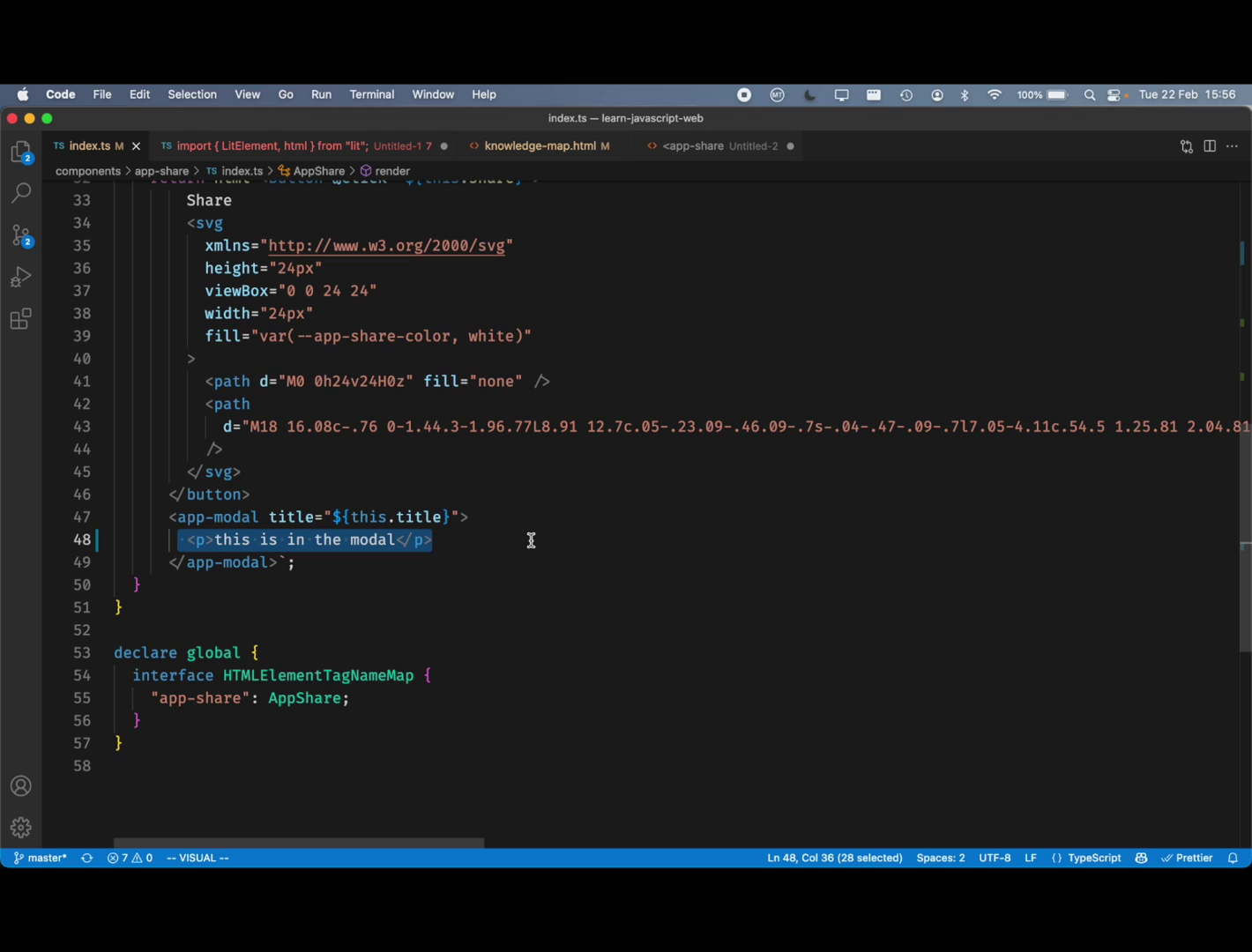
Clear the paragraph line inside the app-modal in index.ts.
{"action": "key", "text": "Escape"}
{"action": "key", "text": "a"}
{"action": "key", "text": "alt+shift+Left"}
{"action": "key", "text": "alt+shift+Left"}
{"action": "key", "text": "alt+shift+Left"}
{"action": "key", "text": "alt+shift+Left"}
{"action": "key", "text": "alt+shift+Left"}
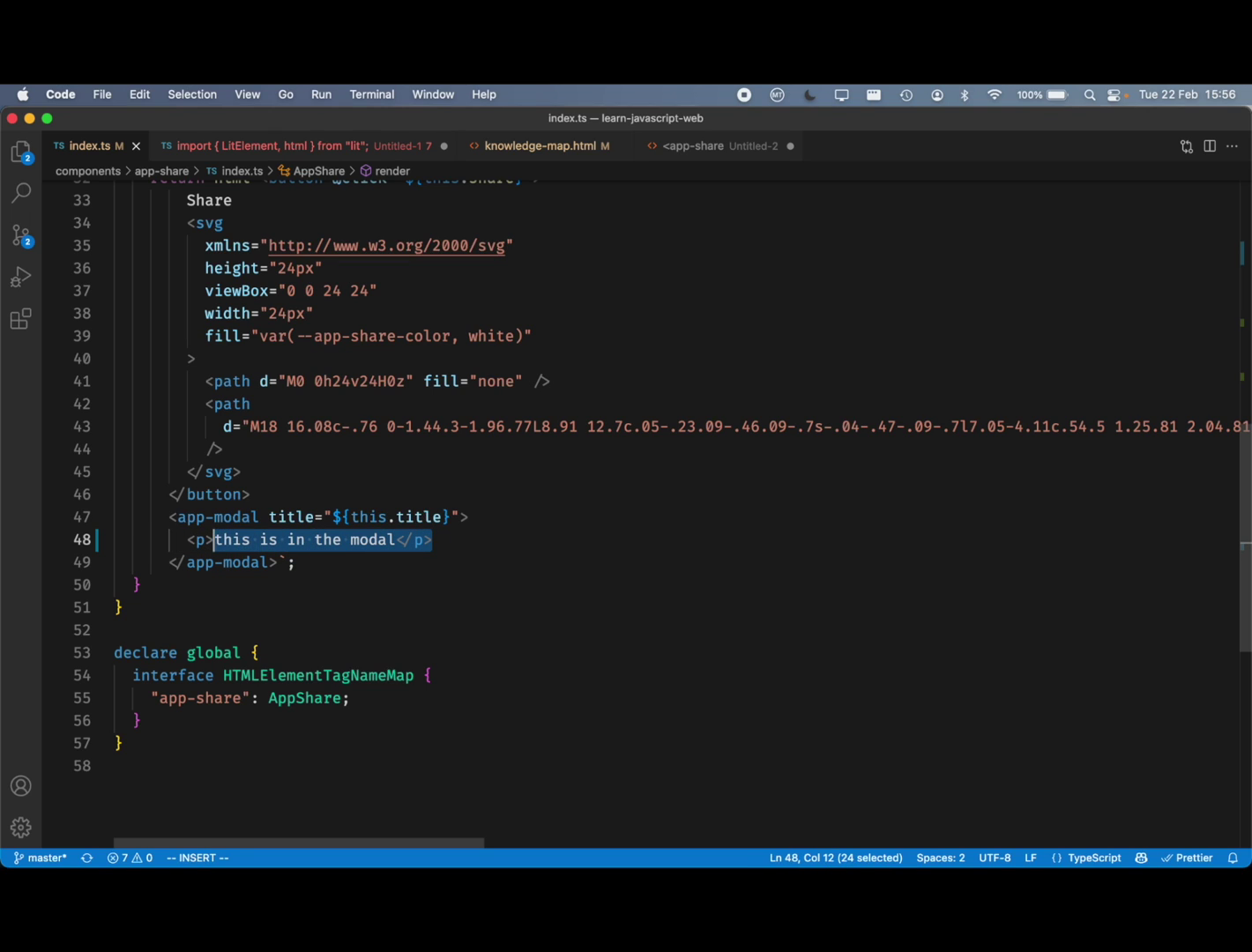
{"action": "key", "text": "alt+shift+Left"}
{"action": "key", "text": "alt+shift+Left"}
{"action": "key", "text": "BackSpace"}
{"action": "type", "text": "<p>${this.text}</p>"}
Add a <p>This is the fallback here</p> paragraph inside app-share in knowledge-map.html.
{"action": "left_click", "coordinate": [568, 148]}
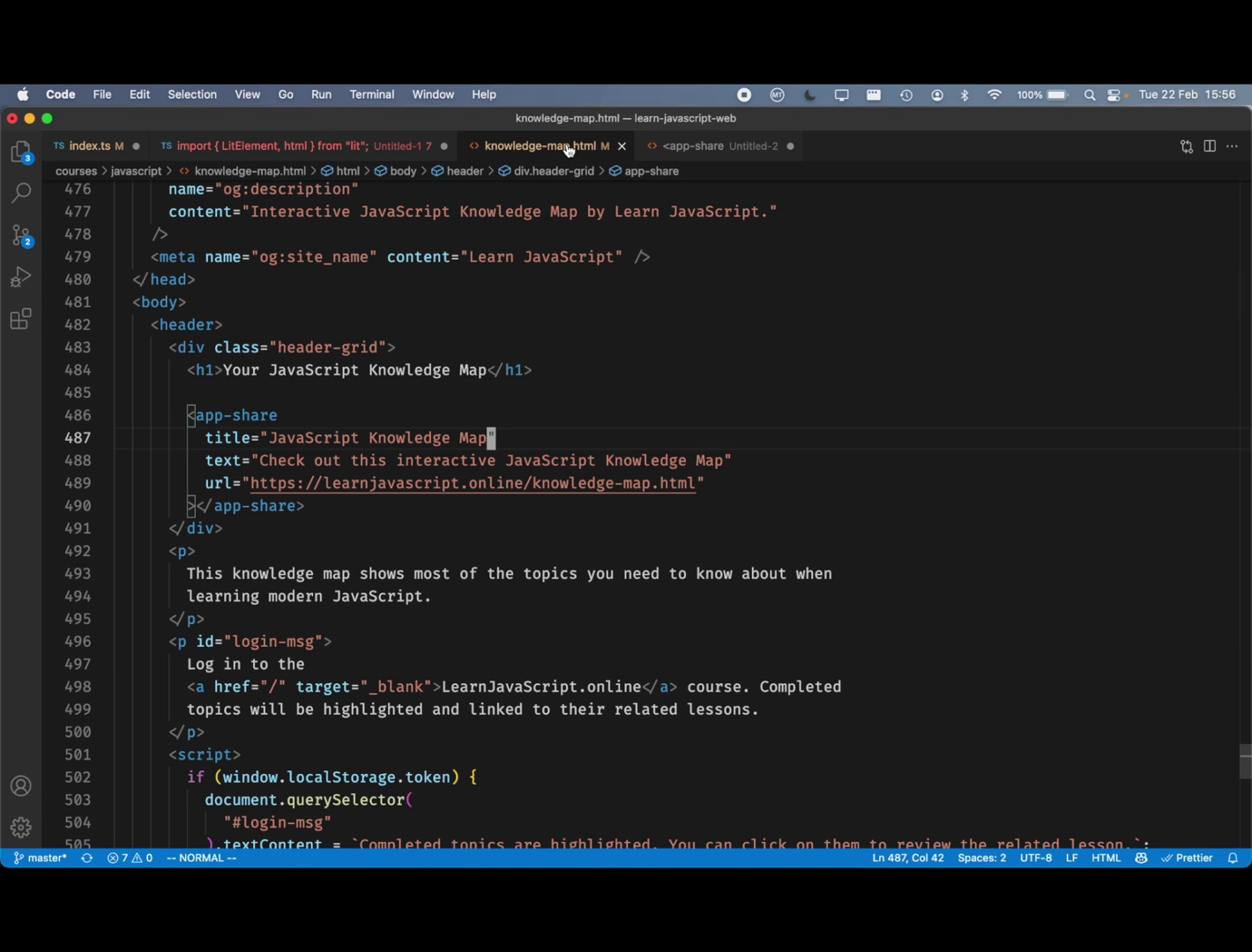
{"action": "left_click", "coordinate": [198, 506]}
{"action": "key", "text": "i"}
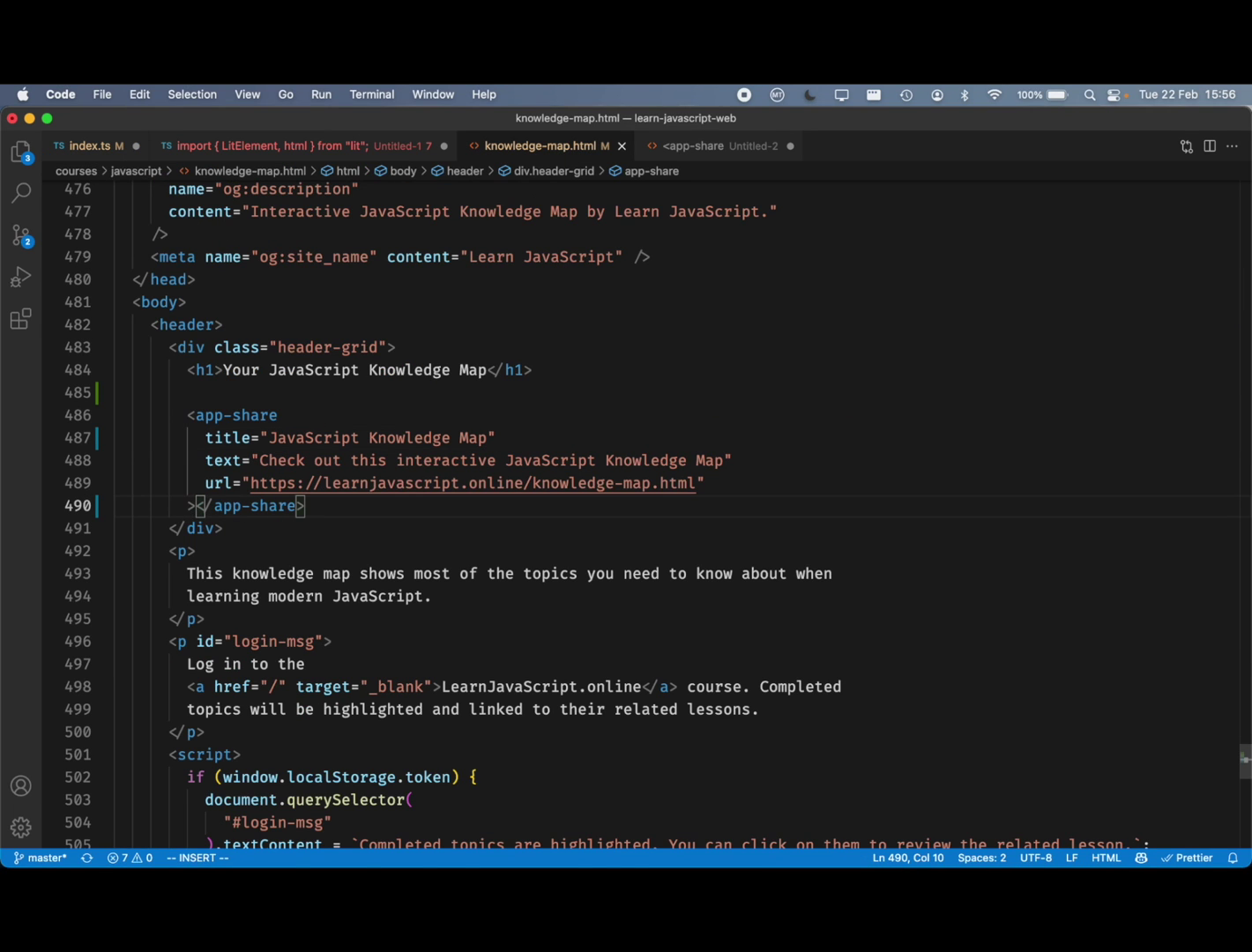
{"action": "key", "text": "Return"}
{"action": "left_click", "coordinate": [206, 501]}
{"action": "type", "text": "<p>This is the fallback here</p>"}
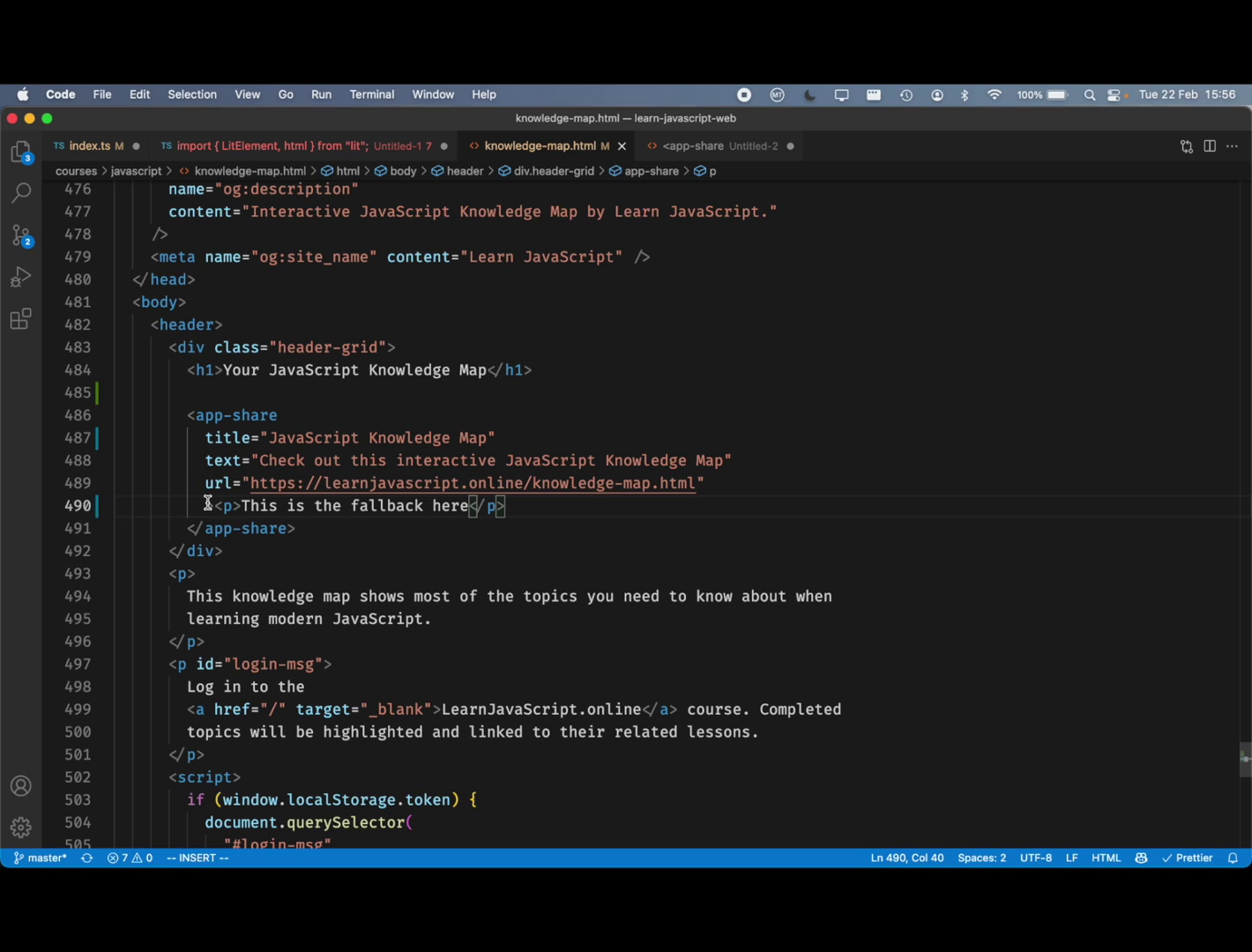
{"action": "left_click_drag", "start_coordinate": [213, 506], "coordinate": [515, 502]}
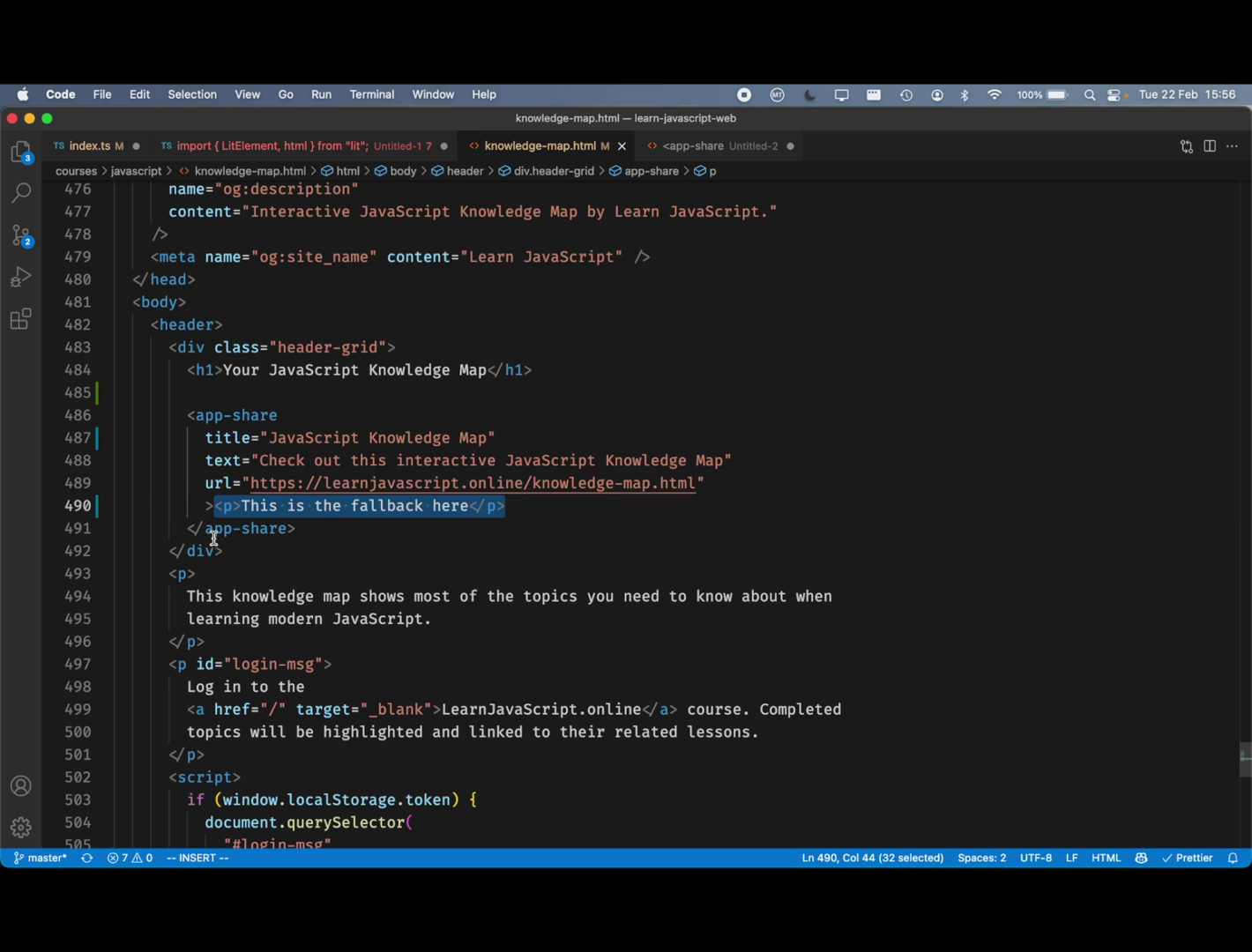
Insert a <slot></slot> element inside the app-modal in index.ts.
{"action": "left_click", "coordinate": [115, 148]}
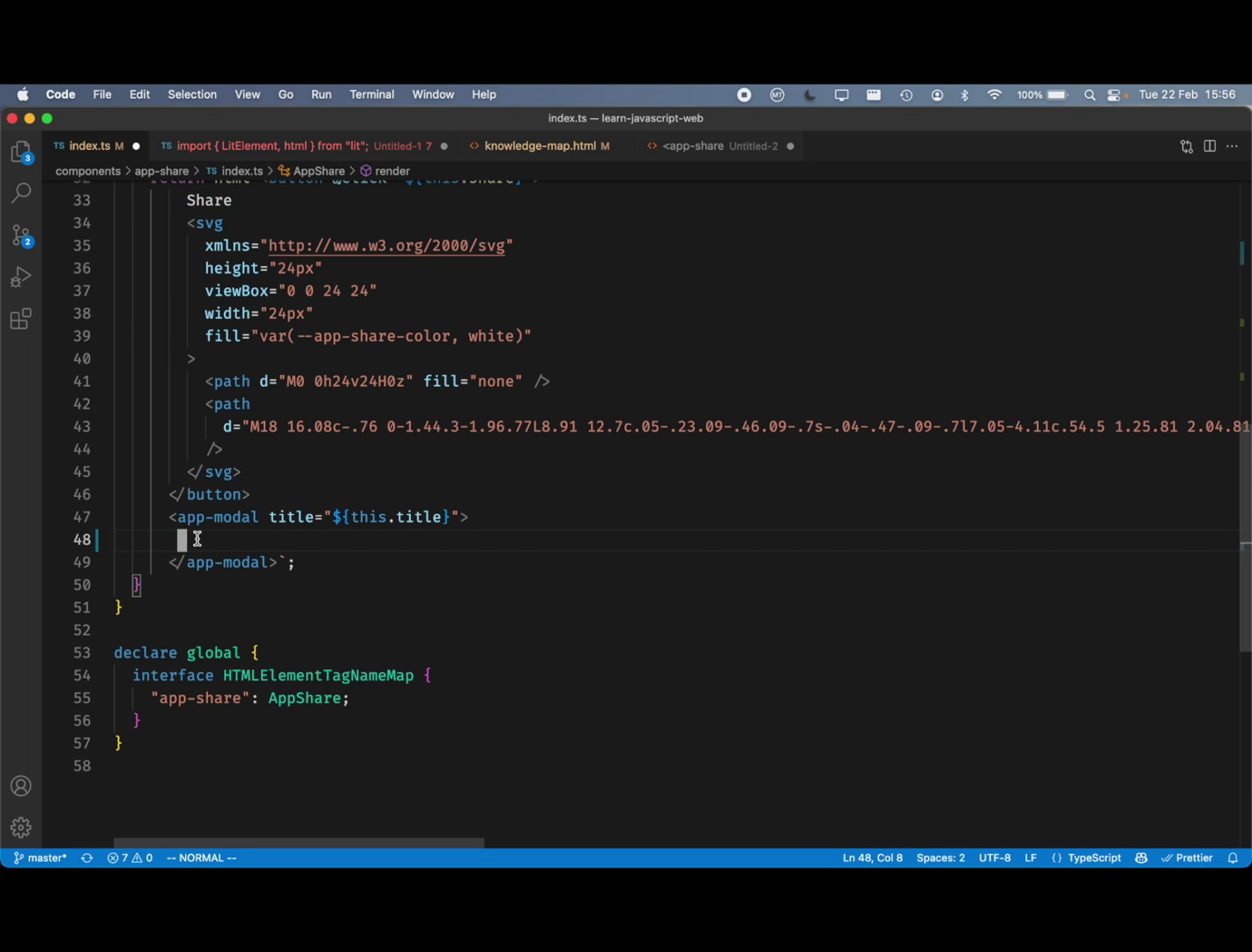
{"action": "key", "text": "i"}
{"action": "type", "text": "slot>"}
{"action": "key", "text": "Tab"}
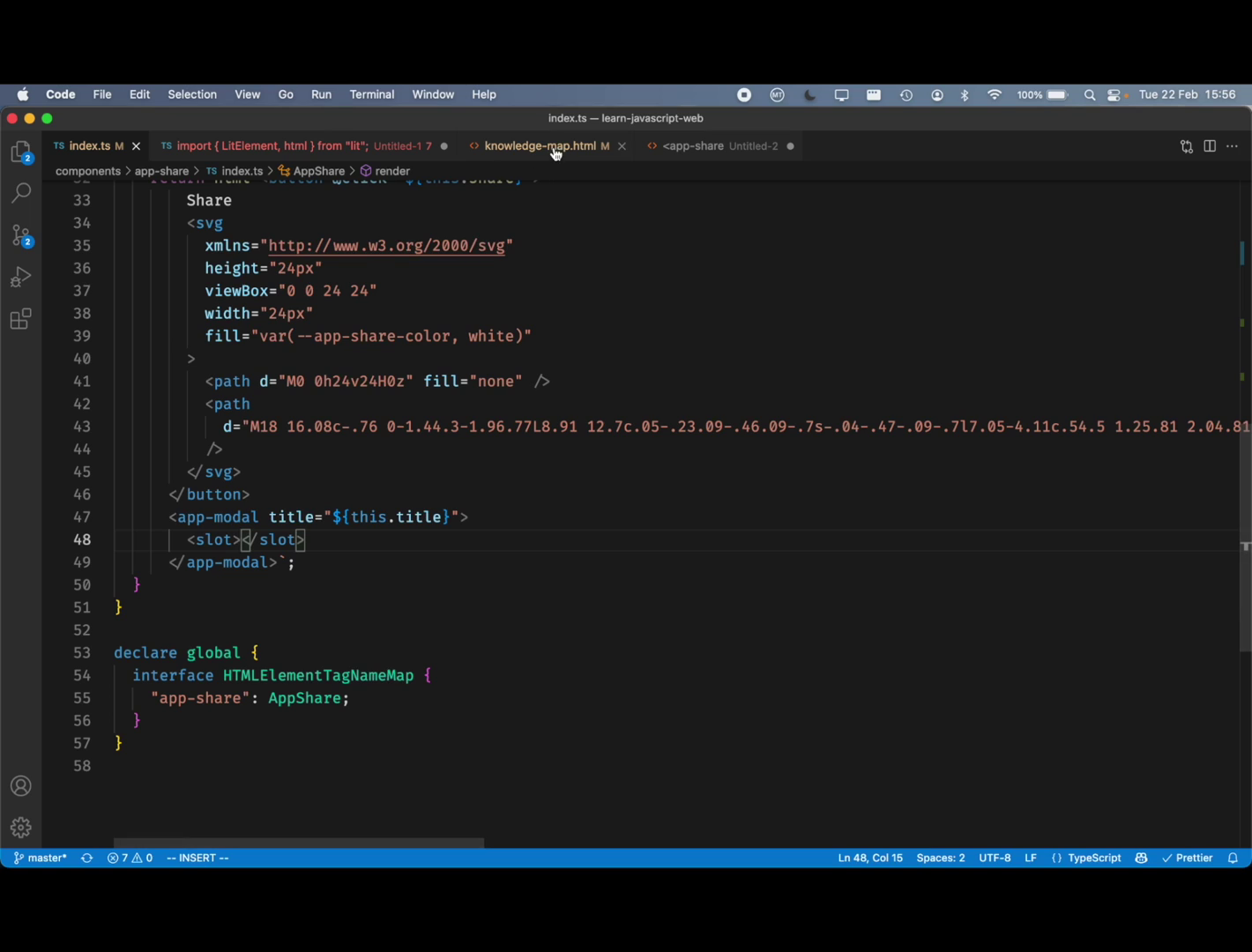
{"action": "left_click", "coordinate": [504, 145]}
{"action": "left_click_drag", "start_coordinate": [215, 506], "coordinate": [612, 506]}
{"action": "left_click", "coordinate": [88, 146]}
{"action": "left_click", "coordinate": [188, 539]}
{"action": "left_click_drag", "start_coordinate": [187, 539], "coordinate": [385, 538]}
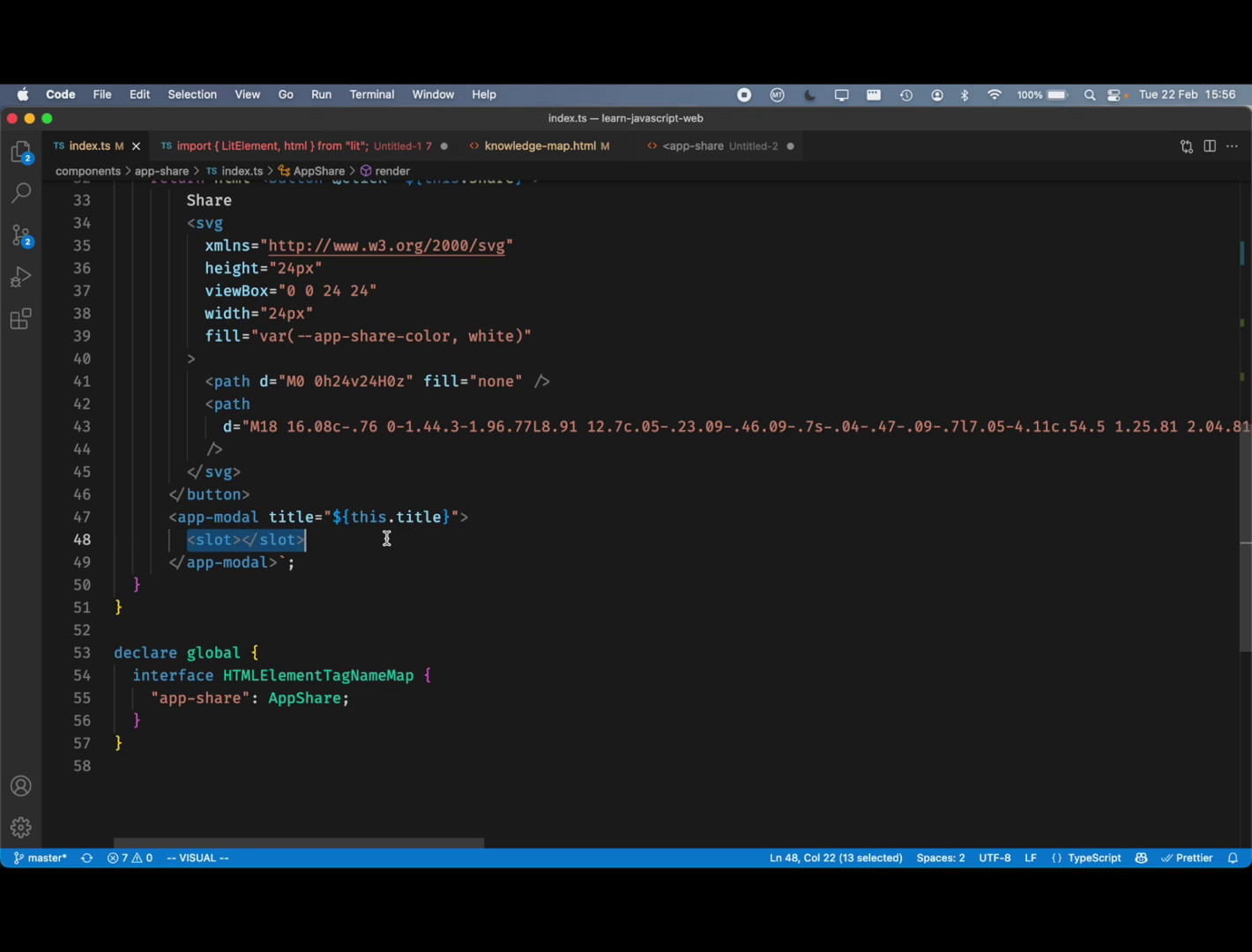
{"action": "left_click", "coordinate": [278, 541]}
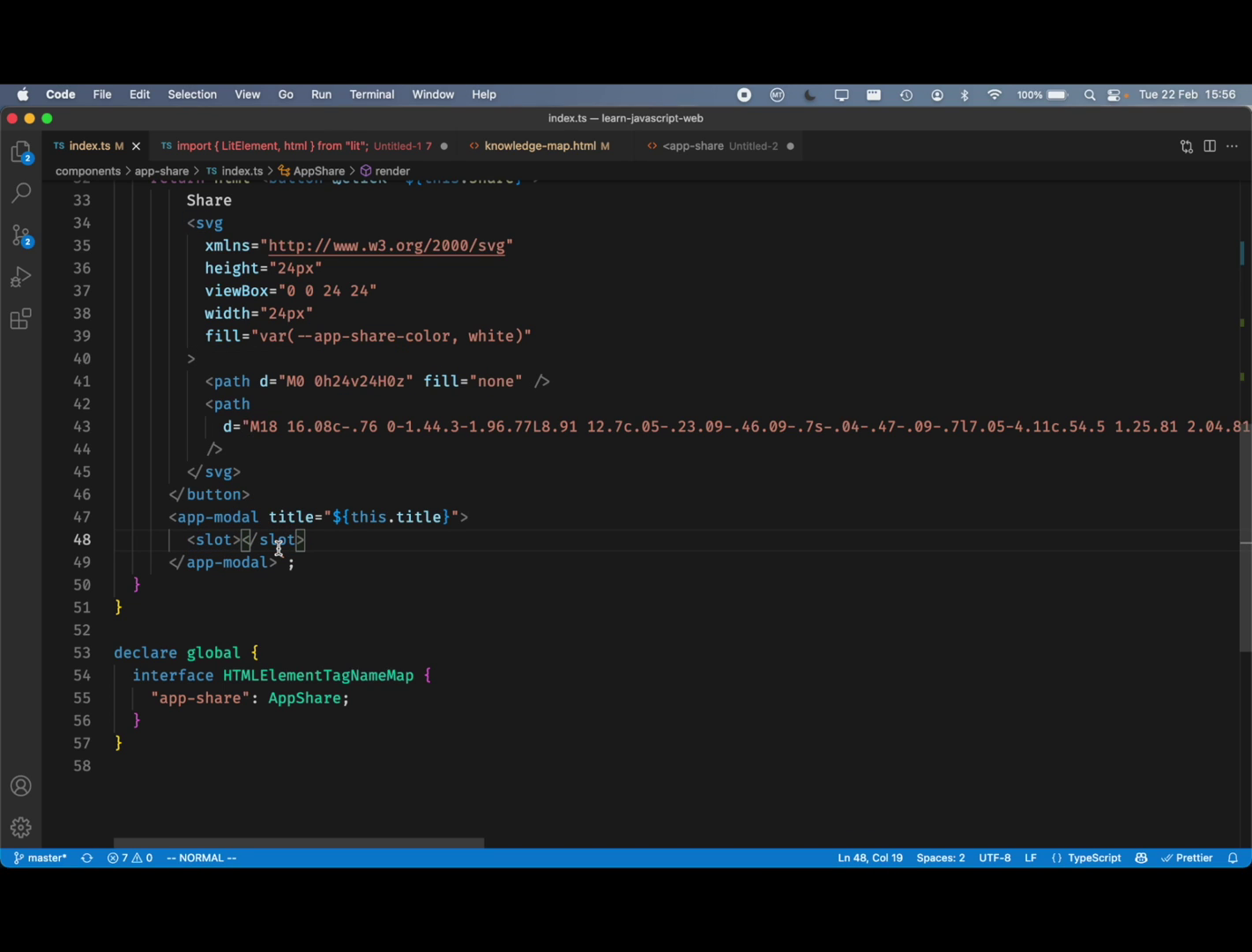
{"action": "right_click", "coordinate": [278, 547]}
Reload the knowledge map in Brave and confirm the share dialog shows the fallback text.
{"action": "key", "text": "Escape"}
{"action": "key", "text": "super+Tab"}
{"action": "left_click", "coordinate": [478, 129]}
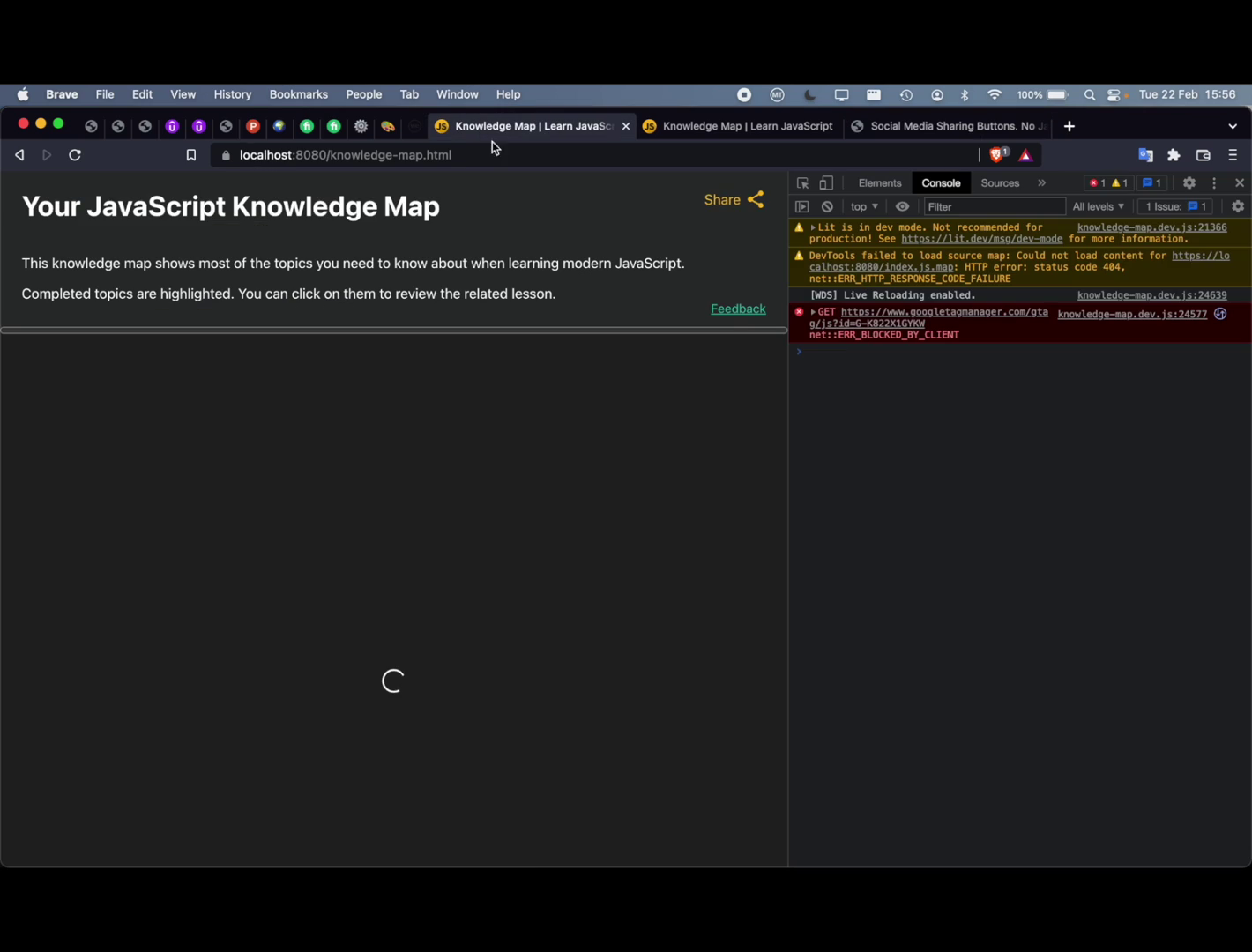
{"action": "left_click", "coordinate": [739, 198]}
{"action": "left_click_drag", "start_coordinate": [305, 514], "coordinate": [448, 516]}
{"action": "left_click", "coordinate": [447, 515]}
{"action": "key", "text": "super+Tab"}
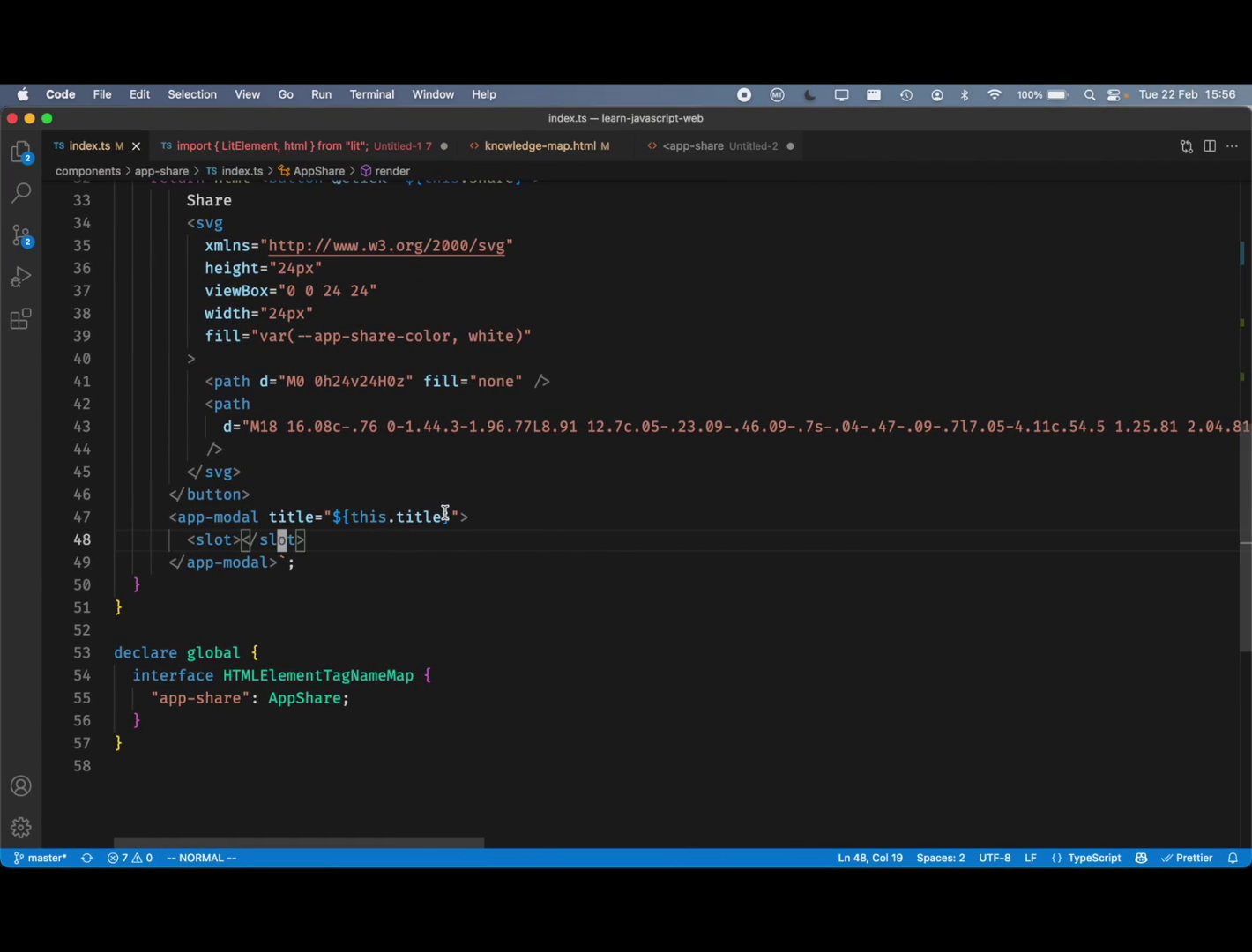
Delete the 'This is the fallback here' paragraph inside app-share in knowledge-map.html.
{"action": "left_click", "coordinate": [528, 146]}
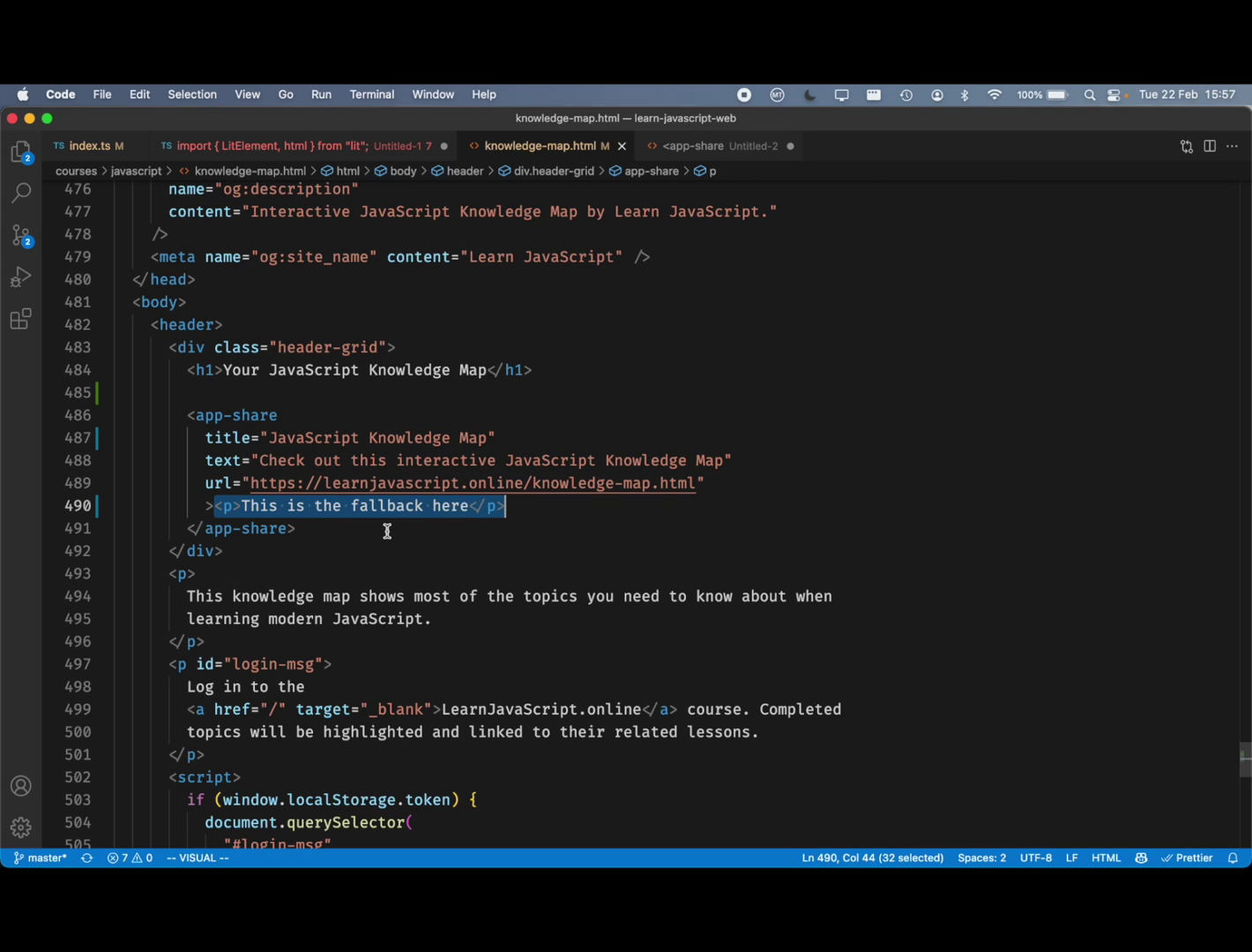
{"action": "key", "text": "Escape"}
{"action": "key", "text": "d"}
{"action": "key", "text": "b"}
{"action": "key", "text": "d"}
{"action": "key", "text": "b"}
{"action": "key", "text": "d"}
{"action": "key", "text": "b"}
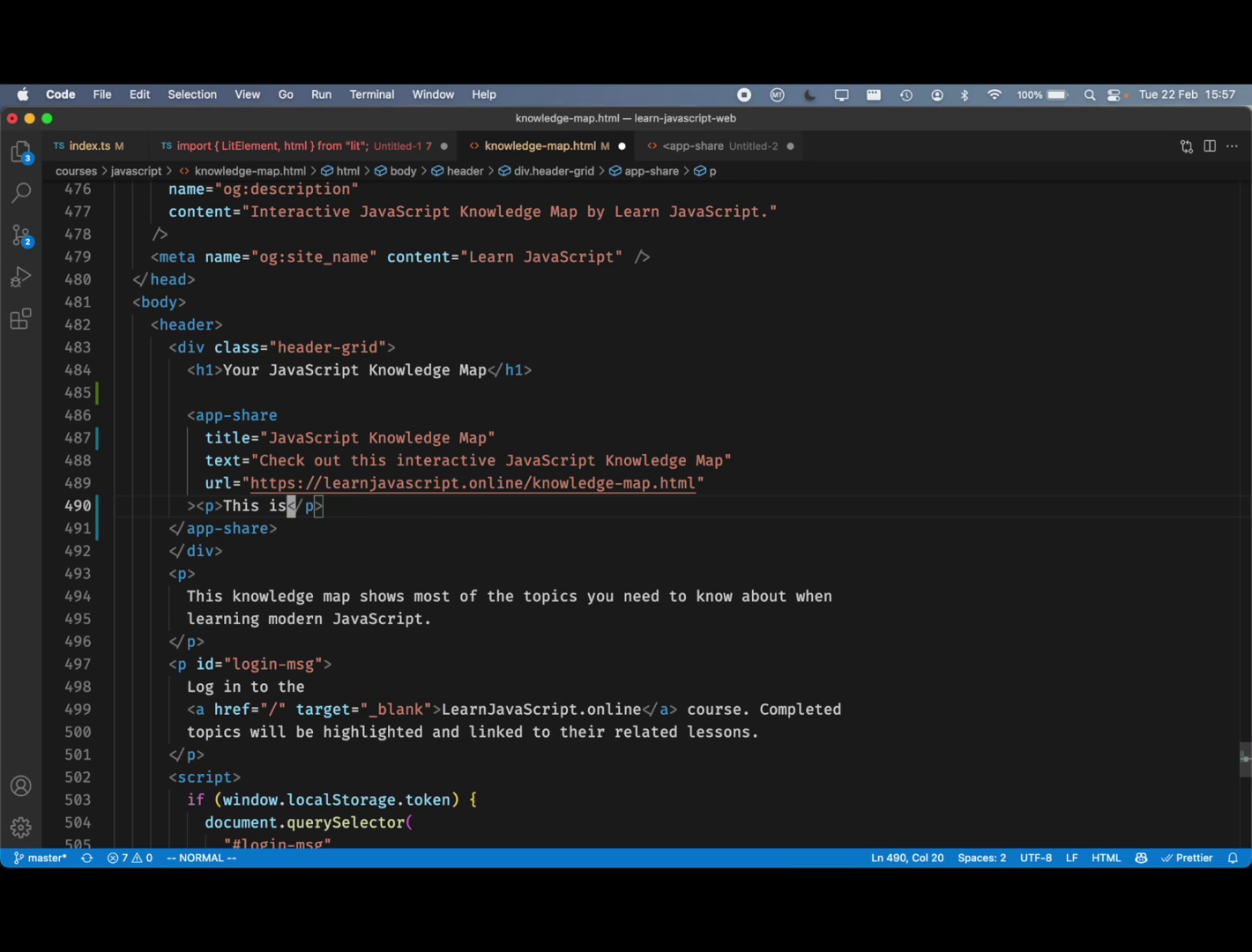
{"action": "key", "text": "d"}
{"action": "key", "text": "b"}
{"action": "key", "text": "d"}
{"action": "key", "text": "b"}
{"action": "key", "text": "shift+c"}
{"action": "key", "text": "BackSpace"}
{"action": "key", "text": "BackSpace"}
{"action": "key", "text": "BackSpace"}
Paste the social-grid share-link markup, close the div, save, and reload Brave.
{"action": "key", "text": "super+v"}
{"action": "key", "text": "Return"}
{"action": "type", "text": "</"}
{"action": "key", "text": "super+s"}
{"action": "scroll", "coordinate": [232, 421], "scroll_direction": "up", "scroll_amount": 6}
{"action": "scroll", "coordinate": [232, 420], "scroll_direction": "up", "scroll_amount": 3}
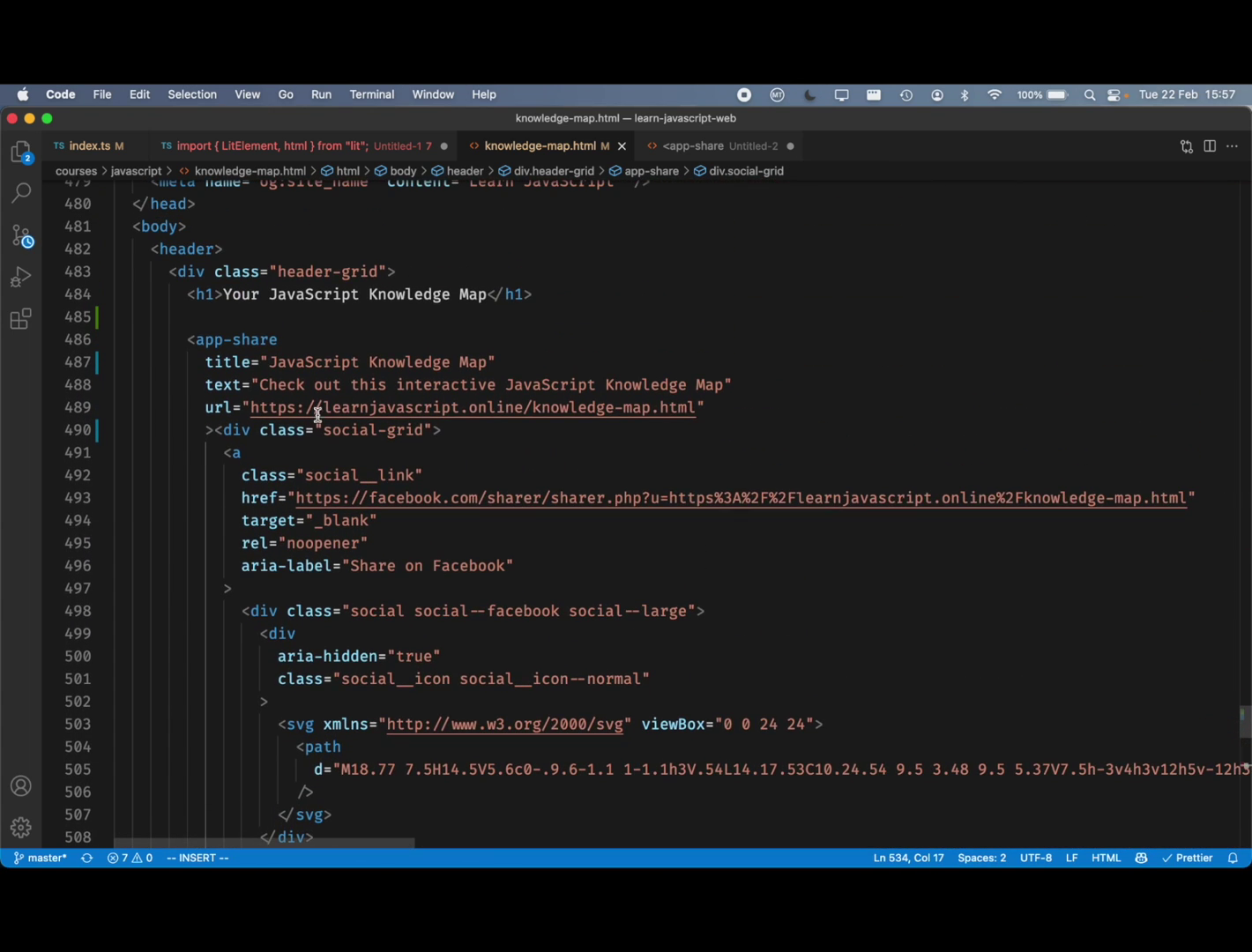
{"action": "left_click", "coordinate": [215, 431], "text": "shift"}
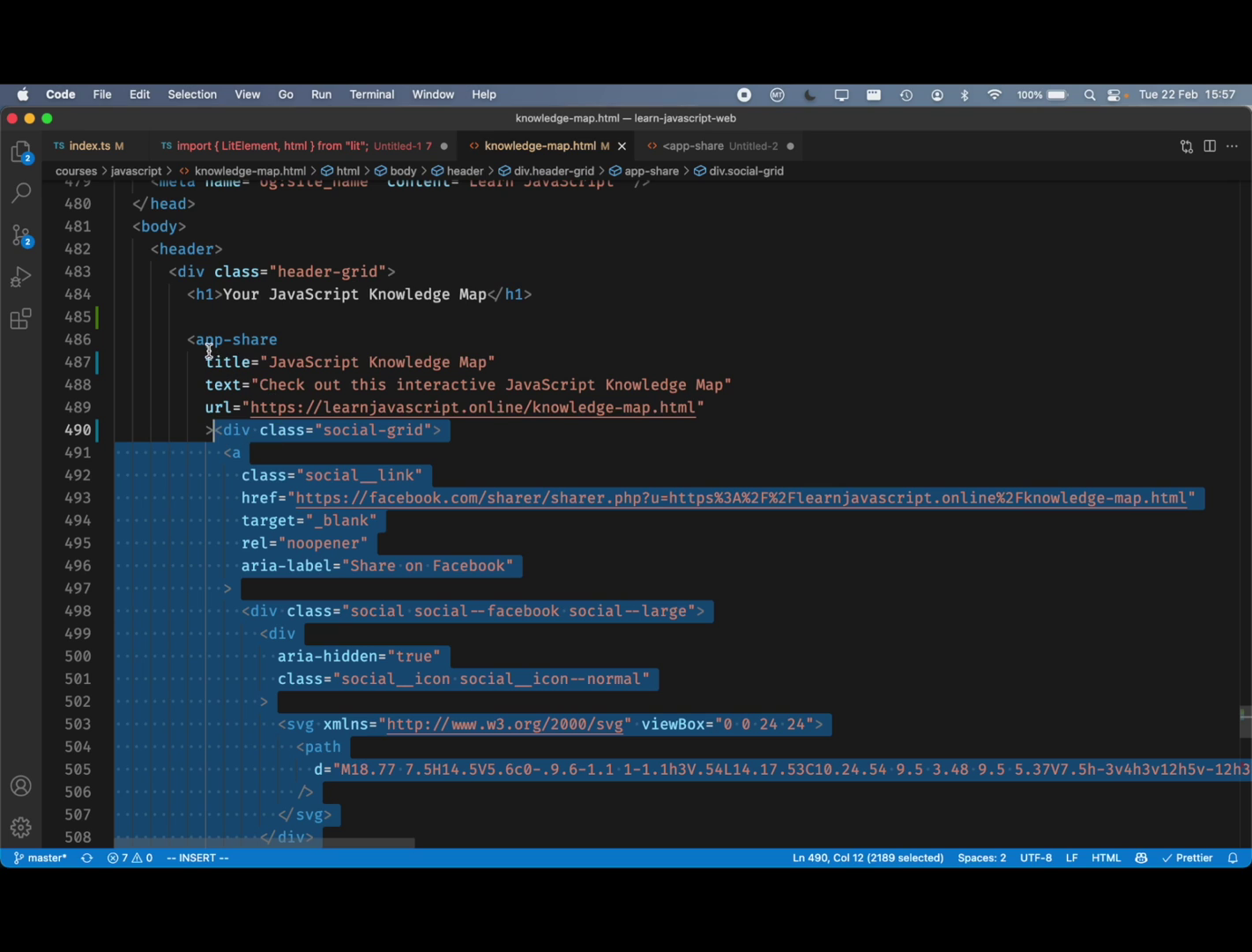
{"action": "key", "text": "super+Tab"}
{"action": "key", "text": "super+r"}
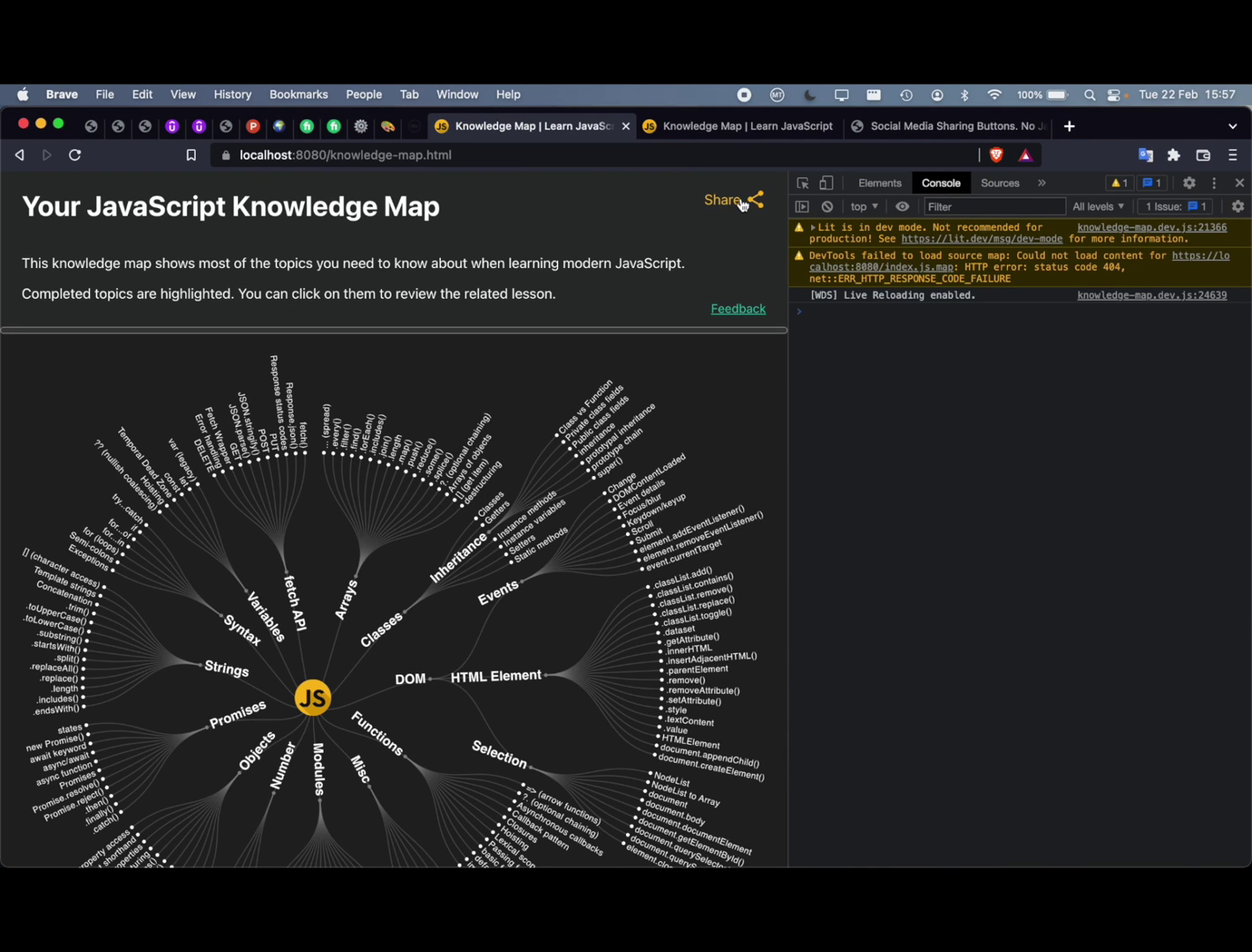
Check the Share on Facebook/Twitter buttons in Brave's share modal, dismiss it, return to VS Code.
{"action": "left_click", "coordinate": [742, 203]}
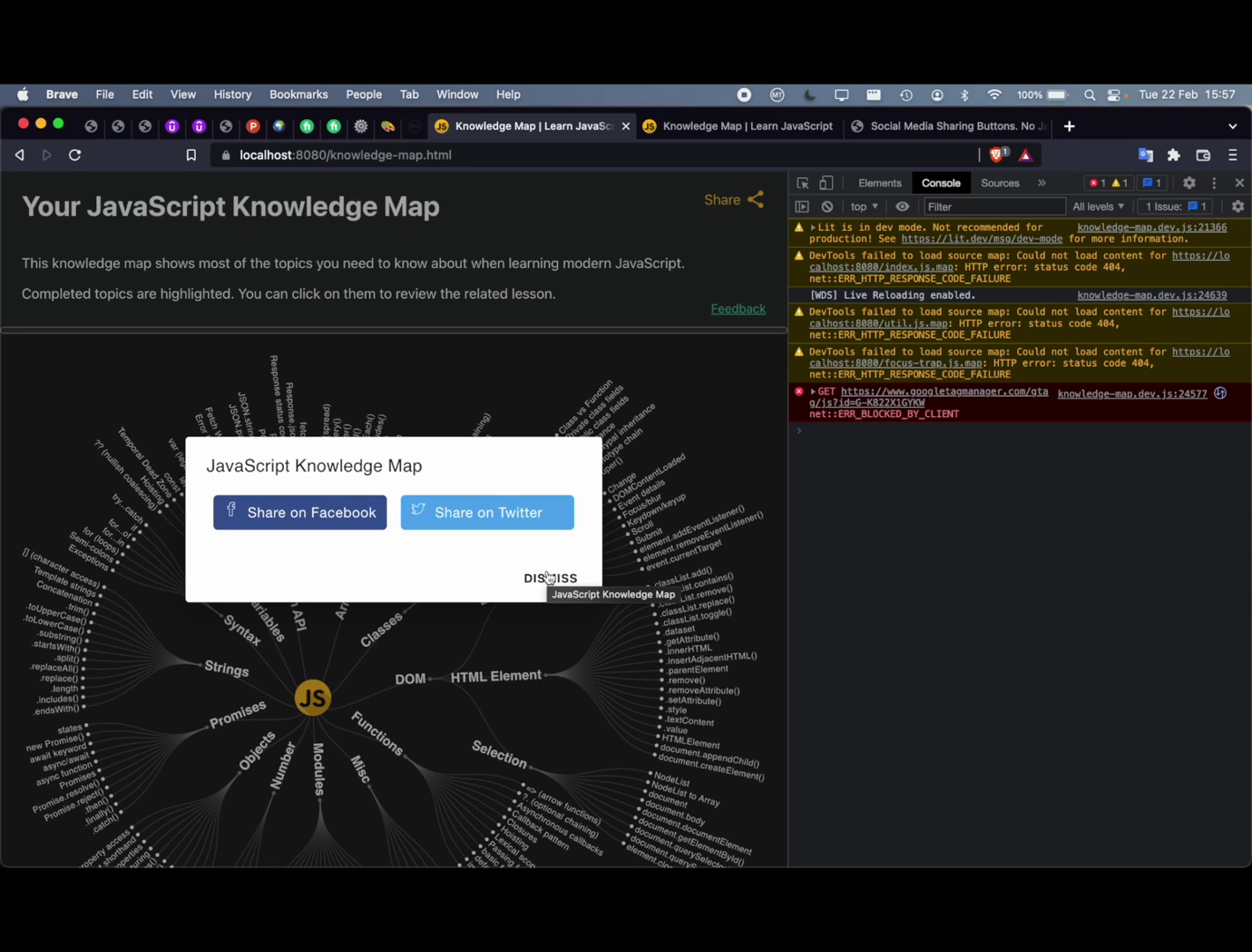
{"action": "left_click", "coordinate": [547, 577]}
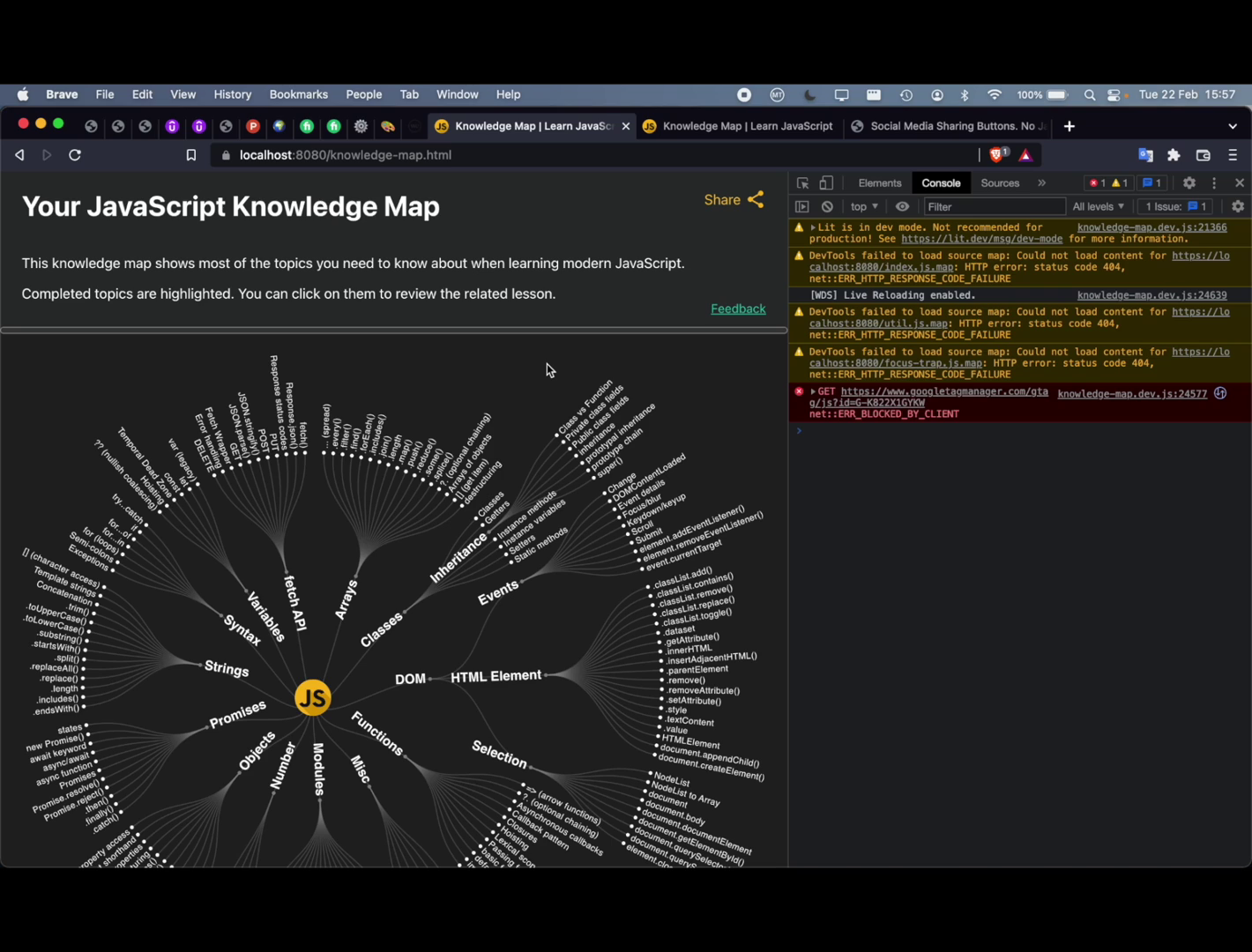
{"action": "key", "text": "super+Tab"}
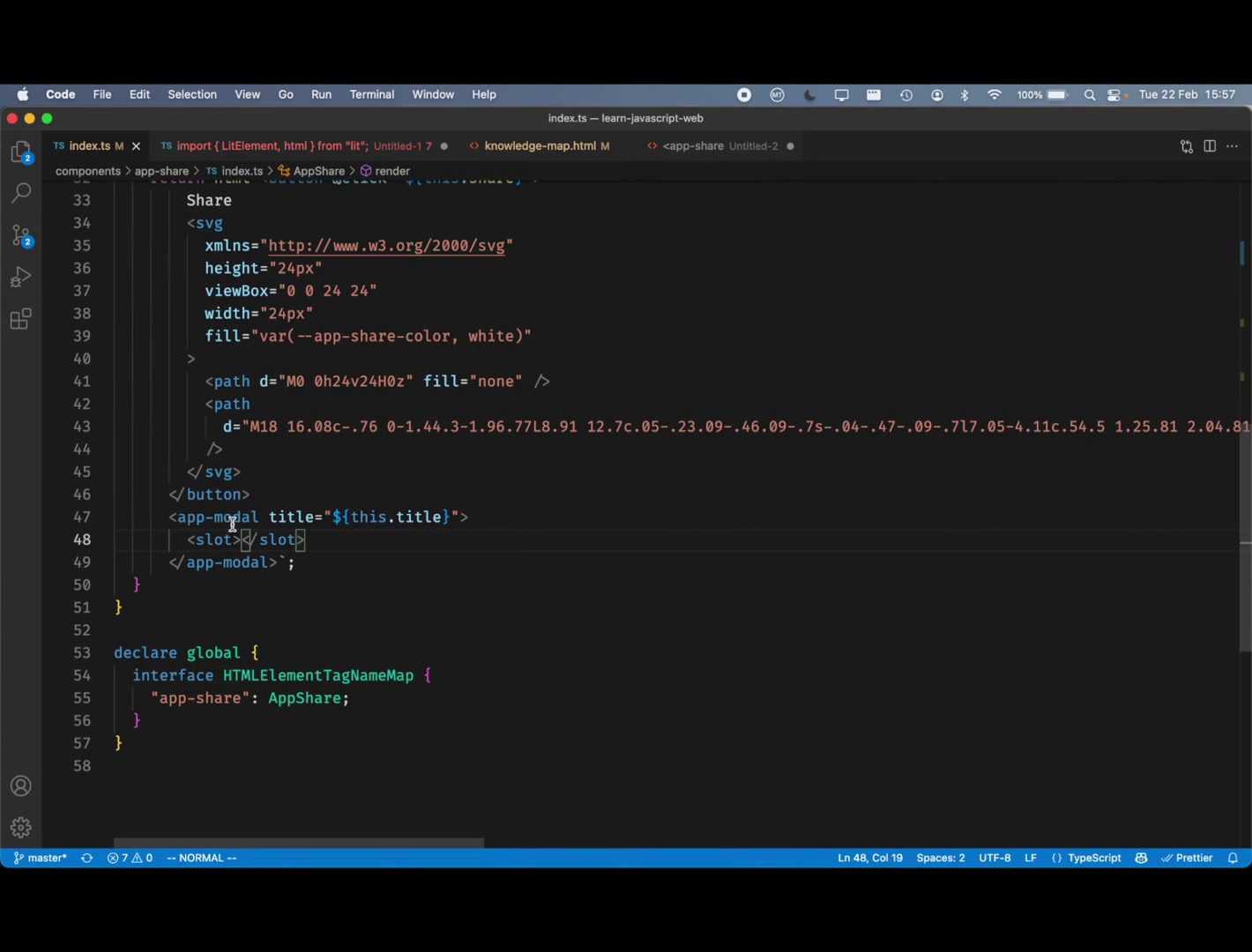
Add then undo a name attribute on the slot, review index.ts, and switch to Brave.
{"action": "key", "text": "i"}
{"action": "key", "text": "Left"}
{"action": "type", "text": "nam"}
{"action": "key", "text": "Tab"}
{"action": "key", "text": "Escape"}
{"action": "key", "text": "u"}
{"action": "key", "text": "i"}
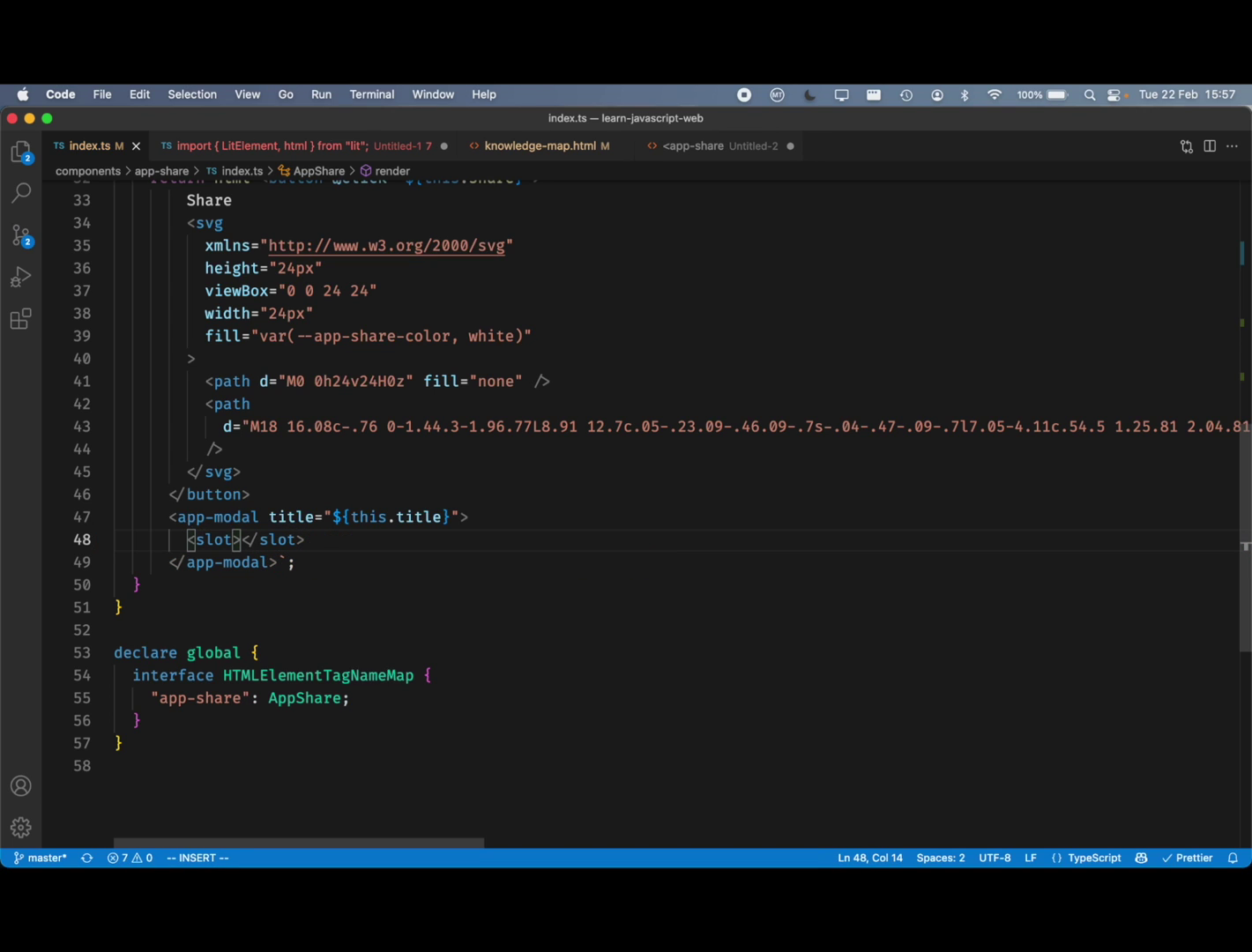
{"action": "scroll", "coordinate": [379, 633], "scroll_direction": "up", "scroll_amount": 3}
{"action": "scroll", "coordinate": [377, 634], "scroll_direction": "up", "scroll_amount": 1}
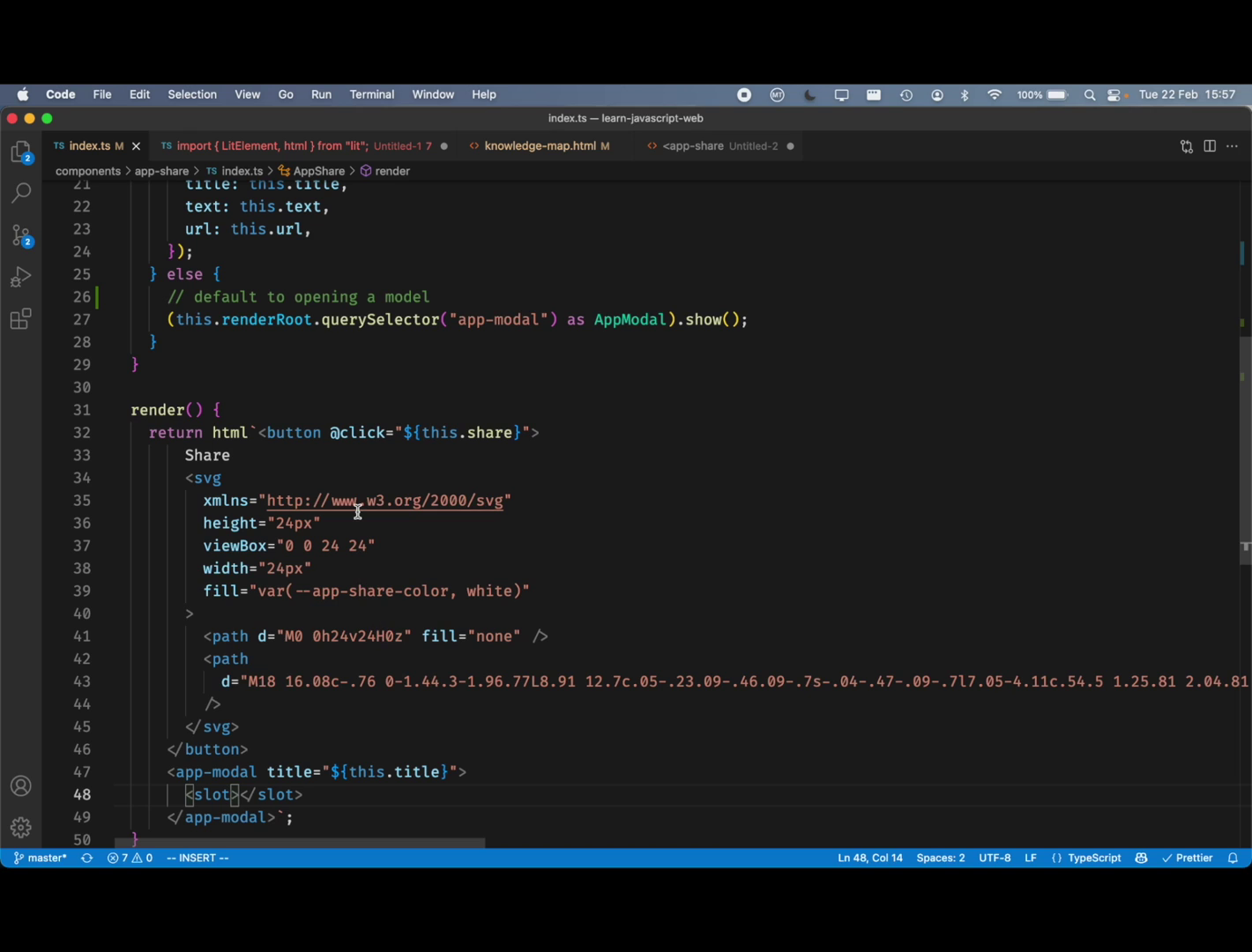
{"action": "scroll", "coordinate": [358, 511], "scroll_direction": "up", "scroll_amount": 3}
{"action": "scroll", "coordinate": [357, 511], "scroll_direction": "up", "scroll_amount": 2}
{"action": "scroll", "coordinate": [358, 511], "scroll_direction": "up", "scroll_amount": 3}
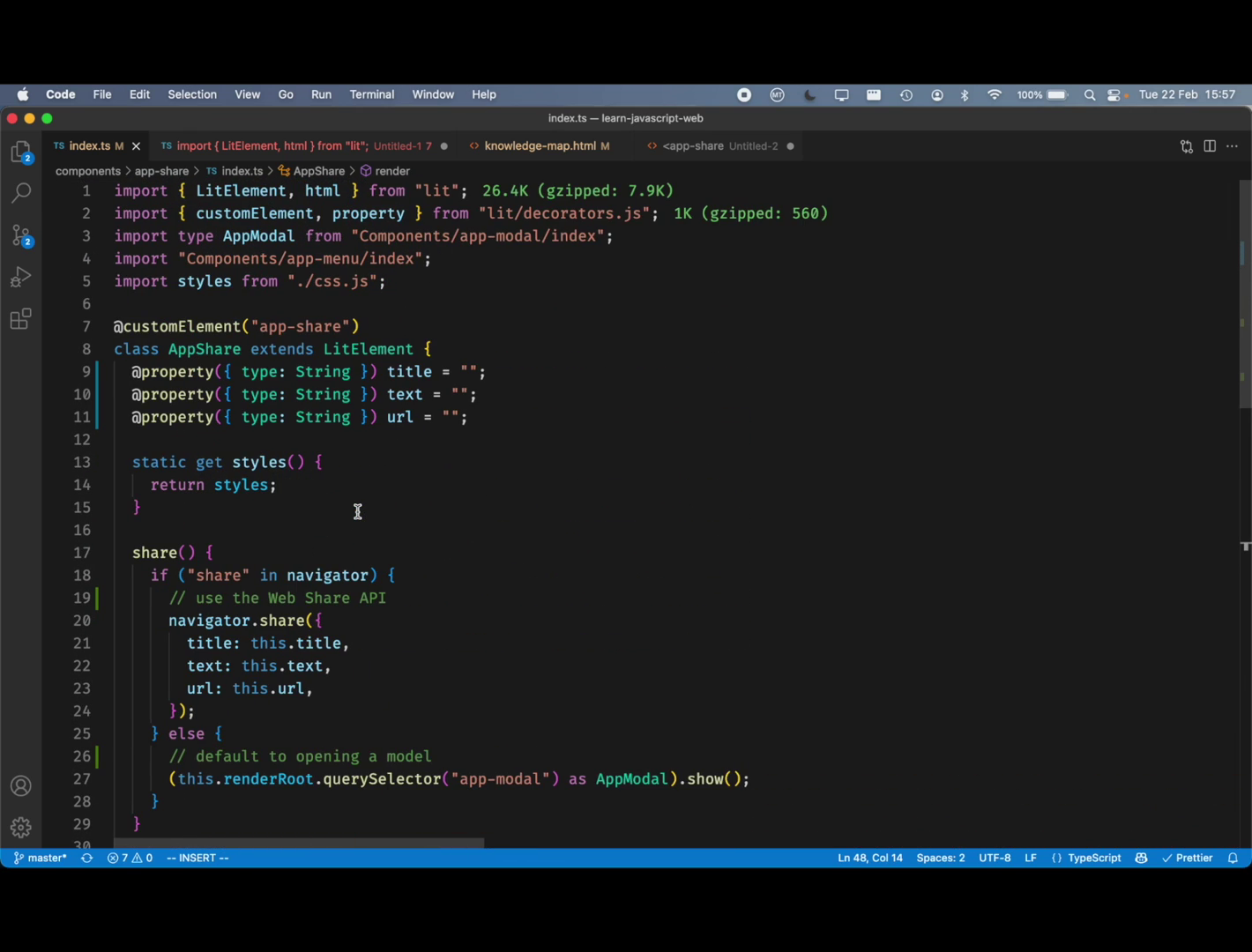
{"action": "scroll", "coordinate": [397, 489], "scroll_direction": "down", "scroll_amount": 15}
{"action": "scroll", "coordinate": [397, 490], "scroll_direction": "up", "scroll_amount": 3}
{"action": "scroll", "coordinate": [398, 490], "scroll_direction": "up", "scroll_amount": 1}
{"action": "scroll", "coordinate": [399, 492], "scroll_direction": "up", "scroll_amount": 15}
{"action": "left_click", "coordinate": [400, 493]}
{"action": "key", "text": "super+Tab"}
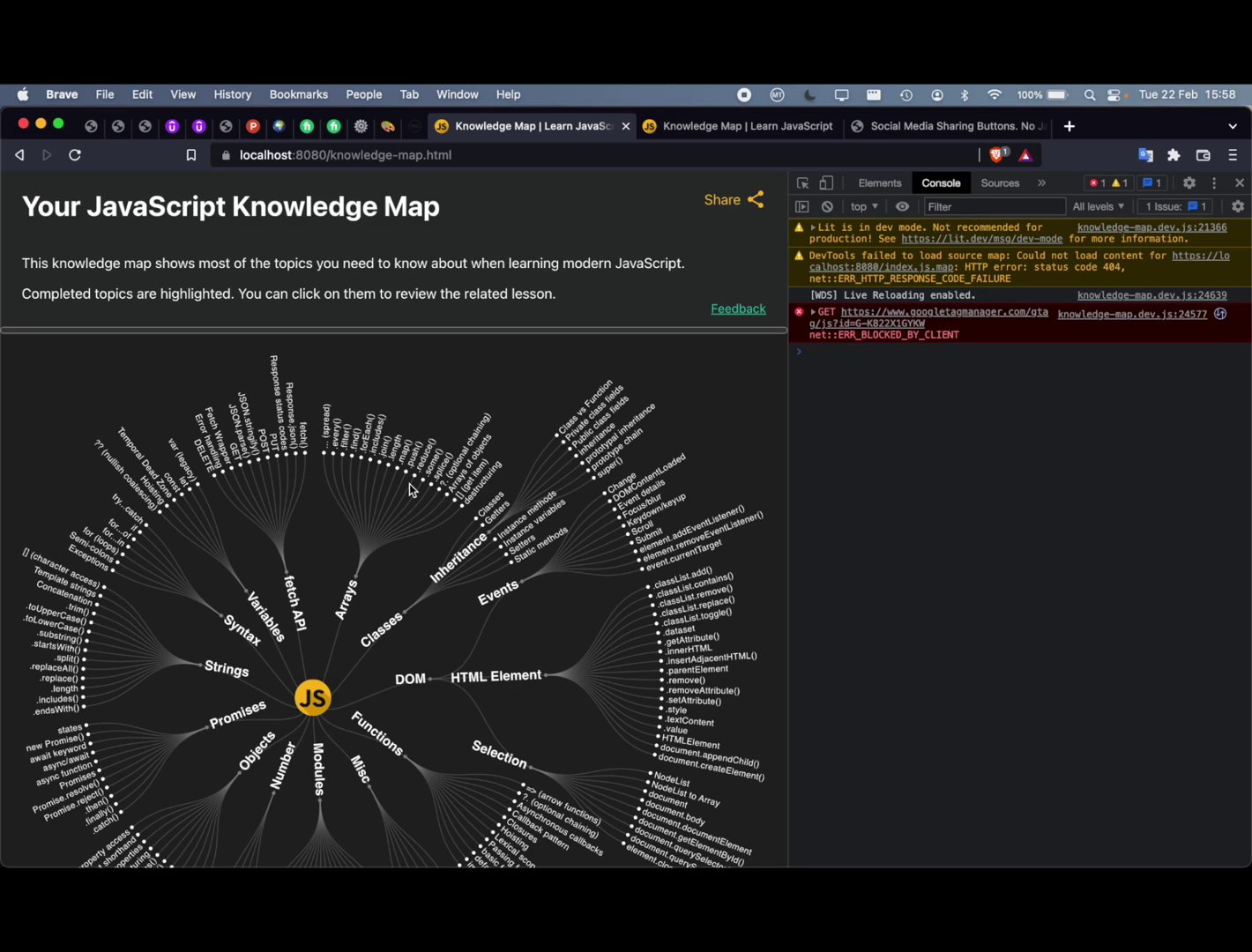
Open and close a spare tab, then close DevTools so the knowledge map fills the window.
{"action": "key", "text": "super+t"}
{"action": "key", "text": "super+w"}
{"action": "left_click", "coordinate": [1238, 183]}
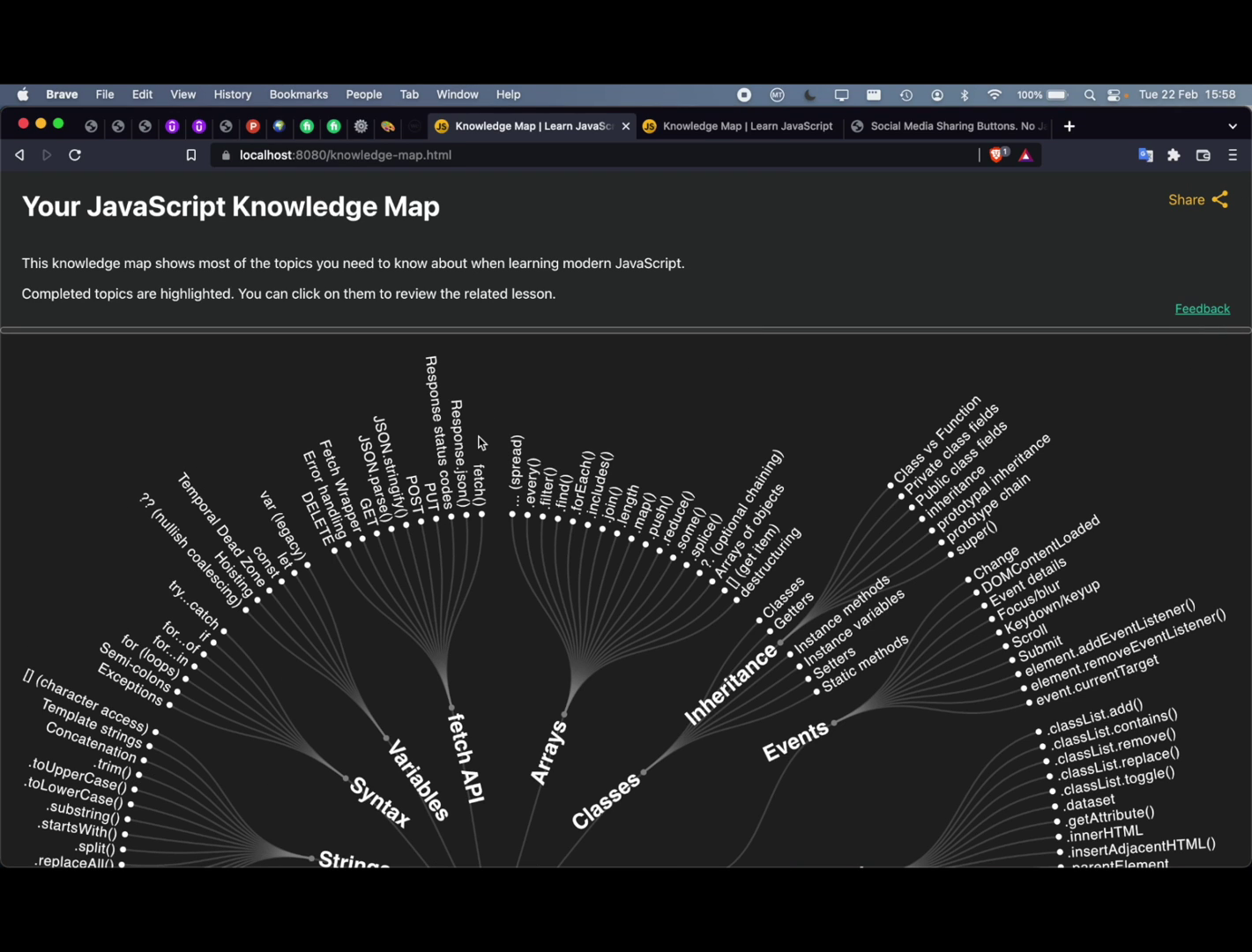